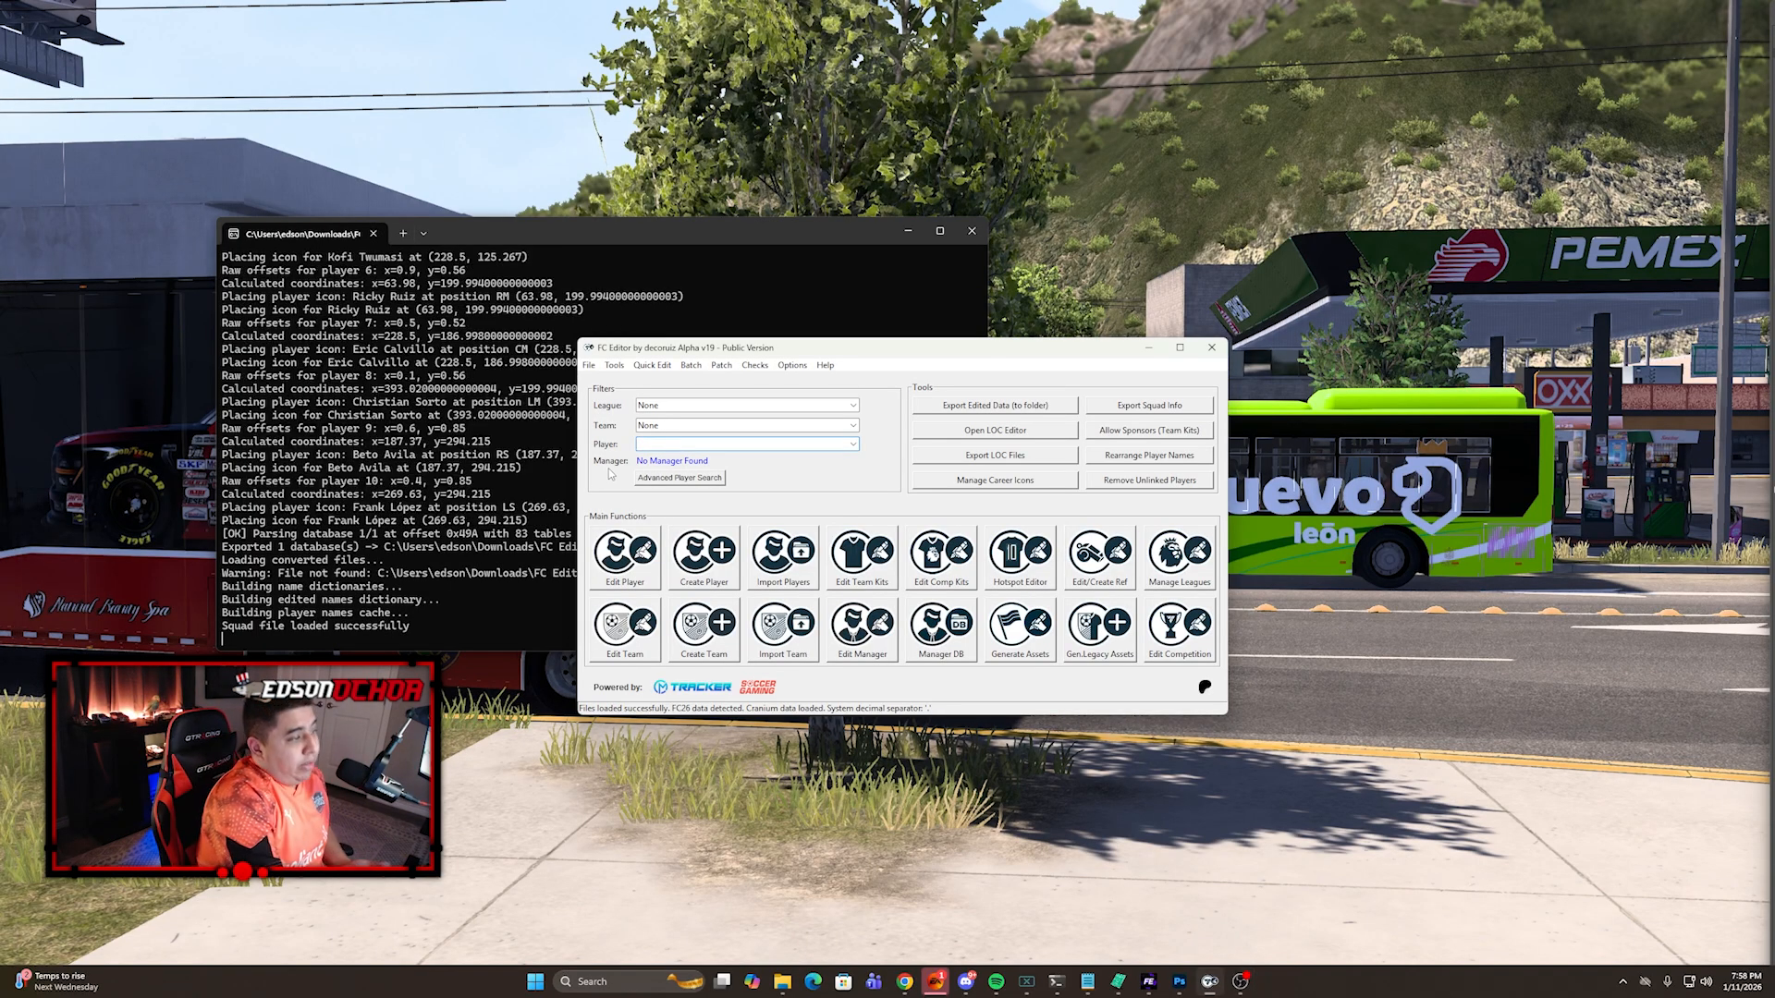
Step: Filter to El Paso Locomotive in the Rest of World league, create its missing manager and kit data, and close the team details
left_click(852, 406)
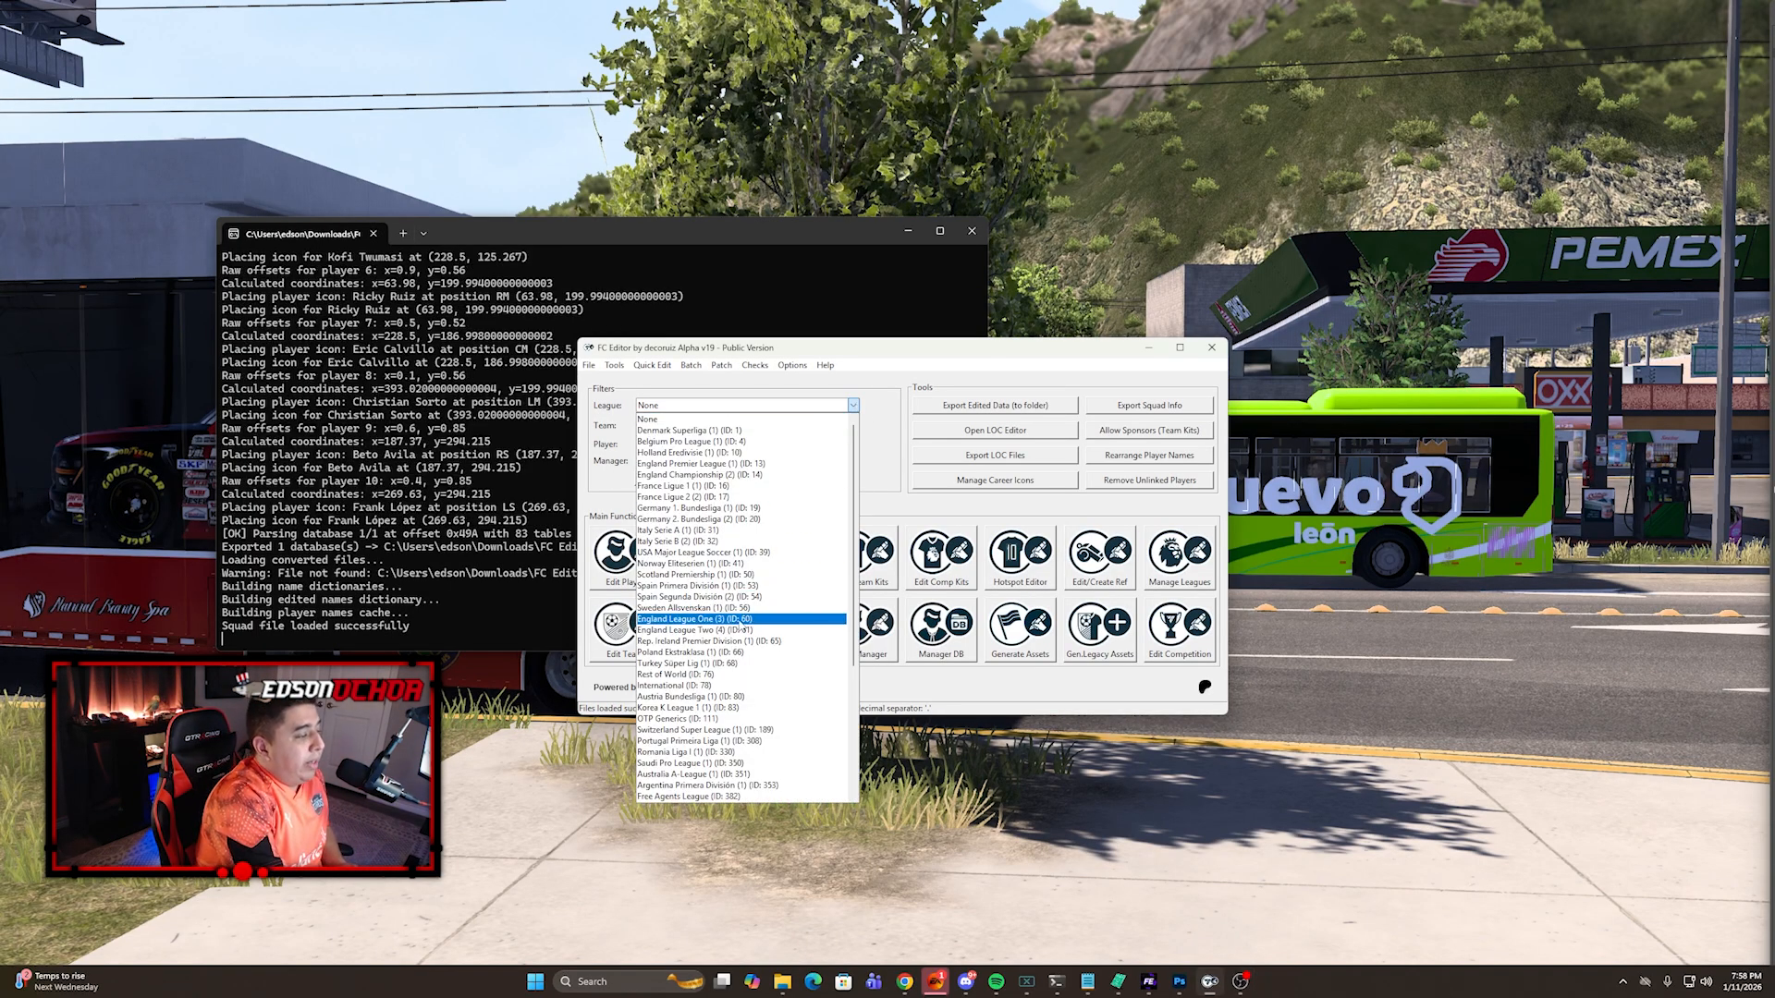
left_click(702, 674)
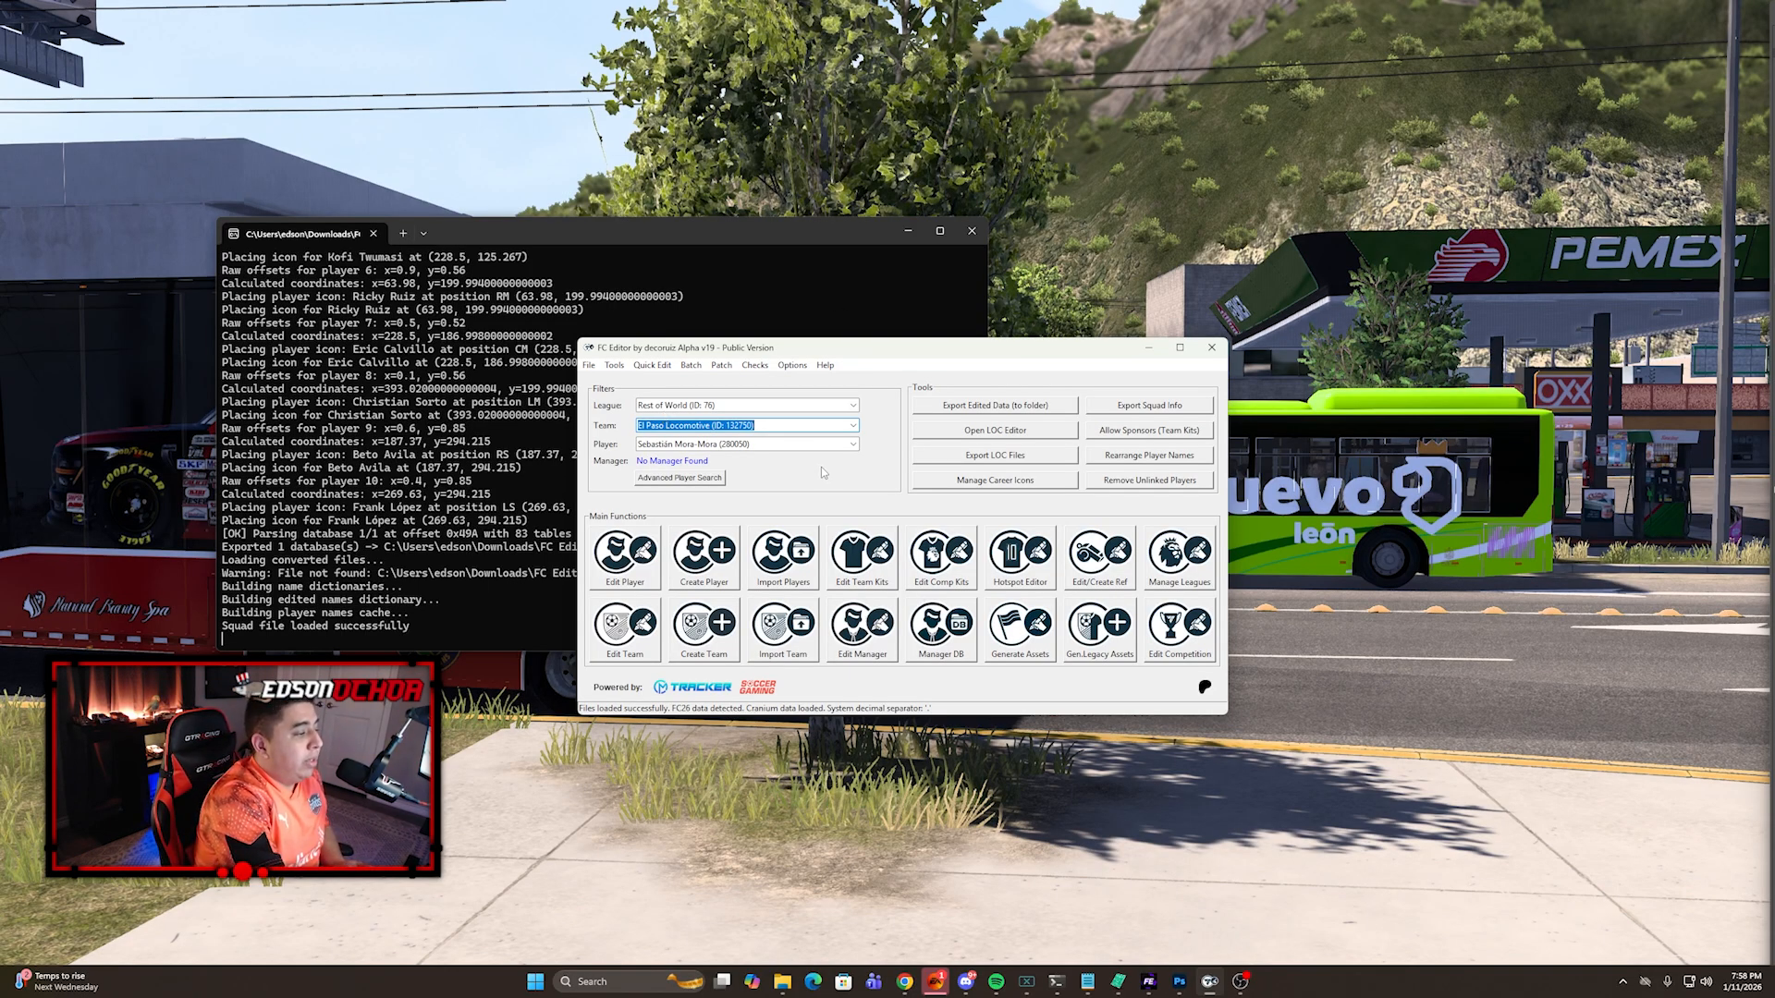
left_click(660, 636)
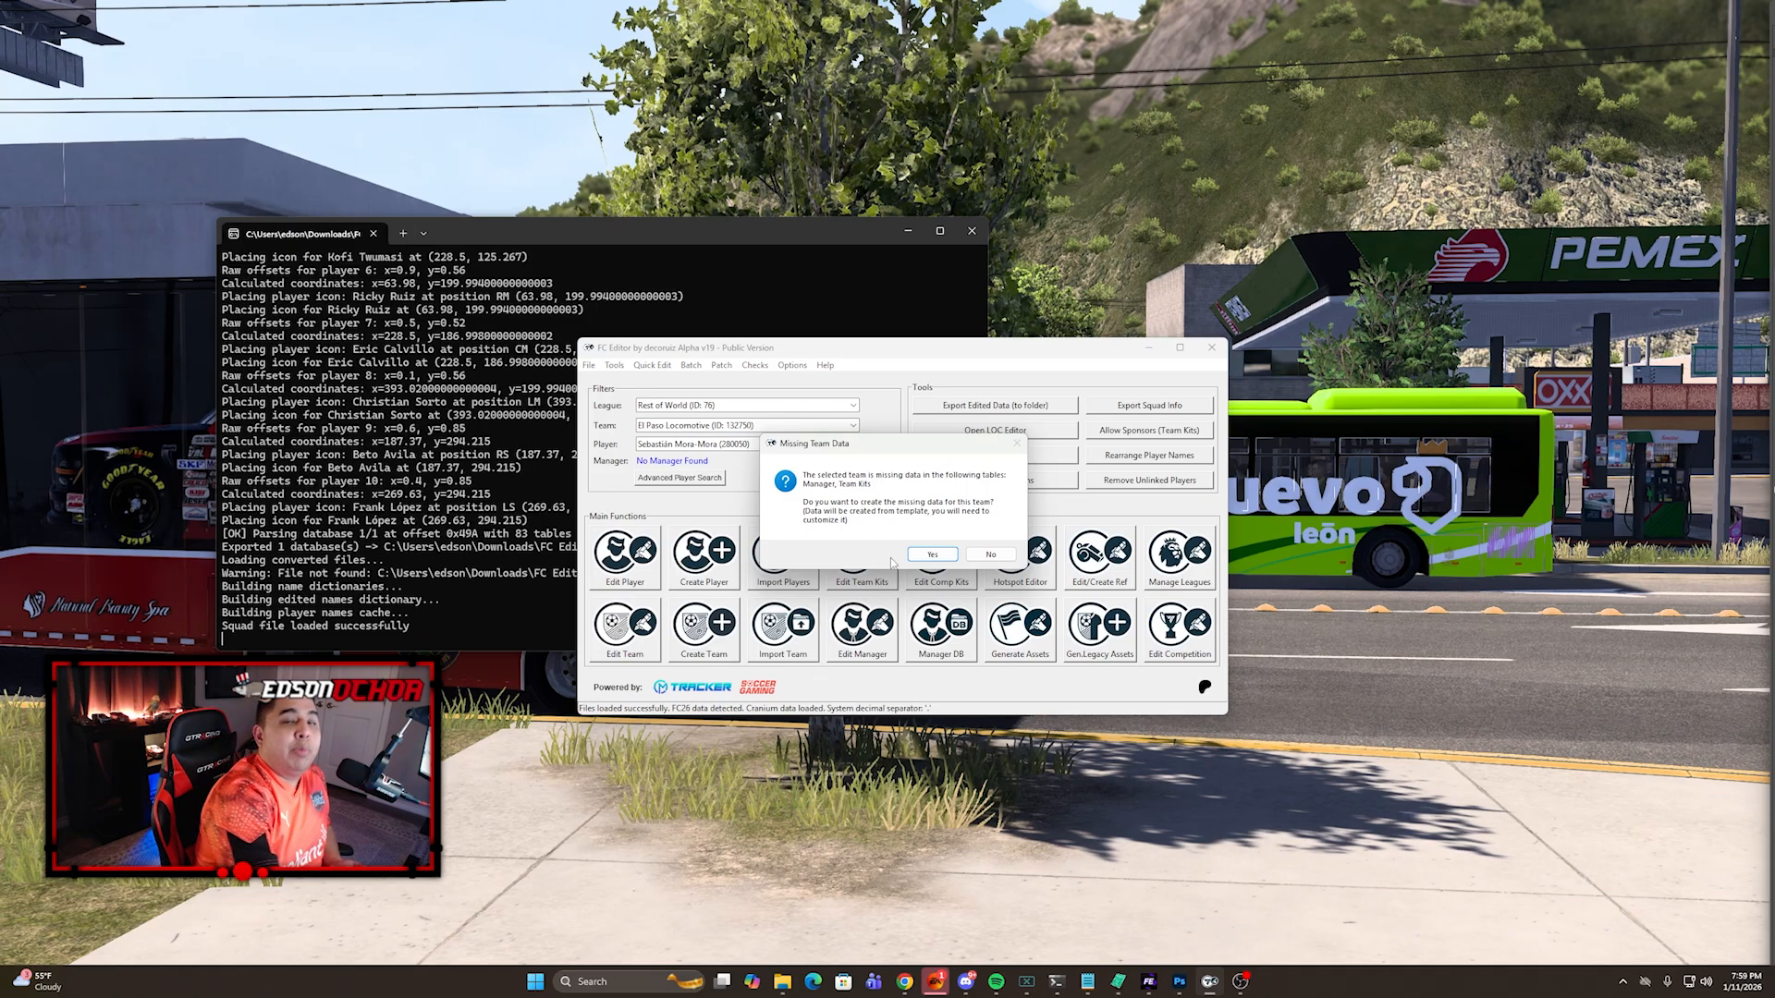
left_click(933, 556)
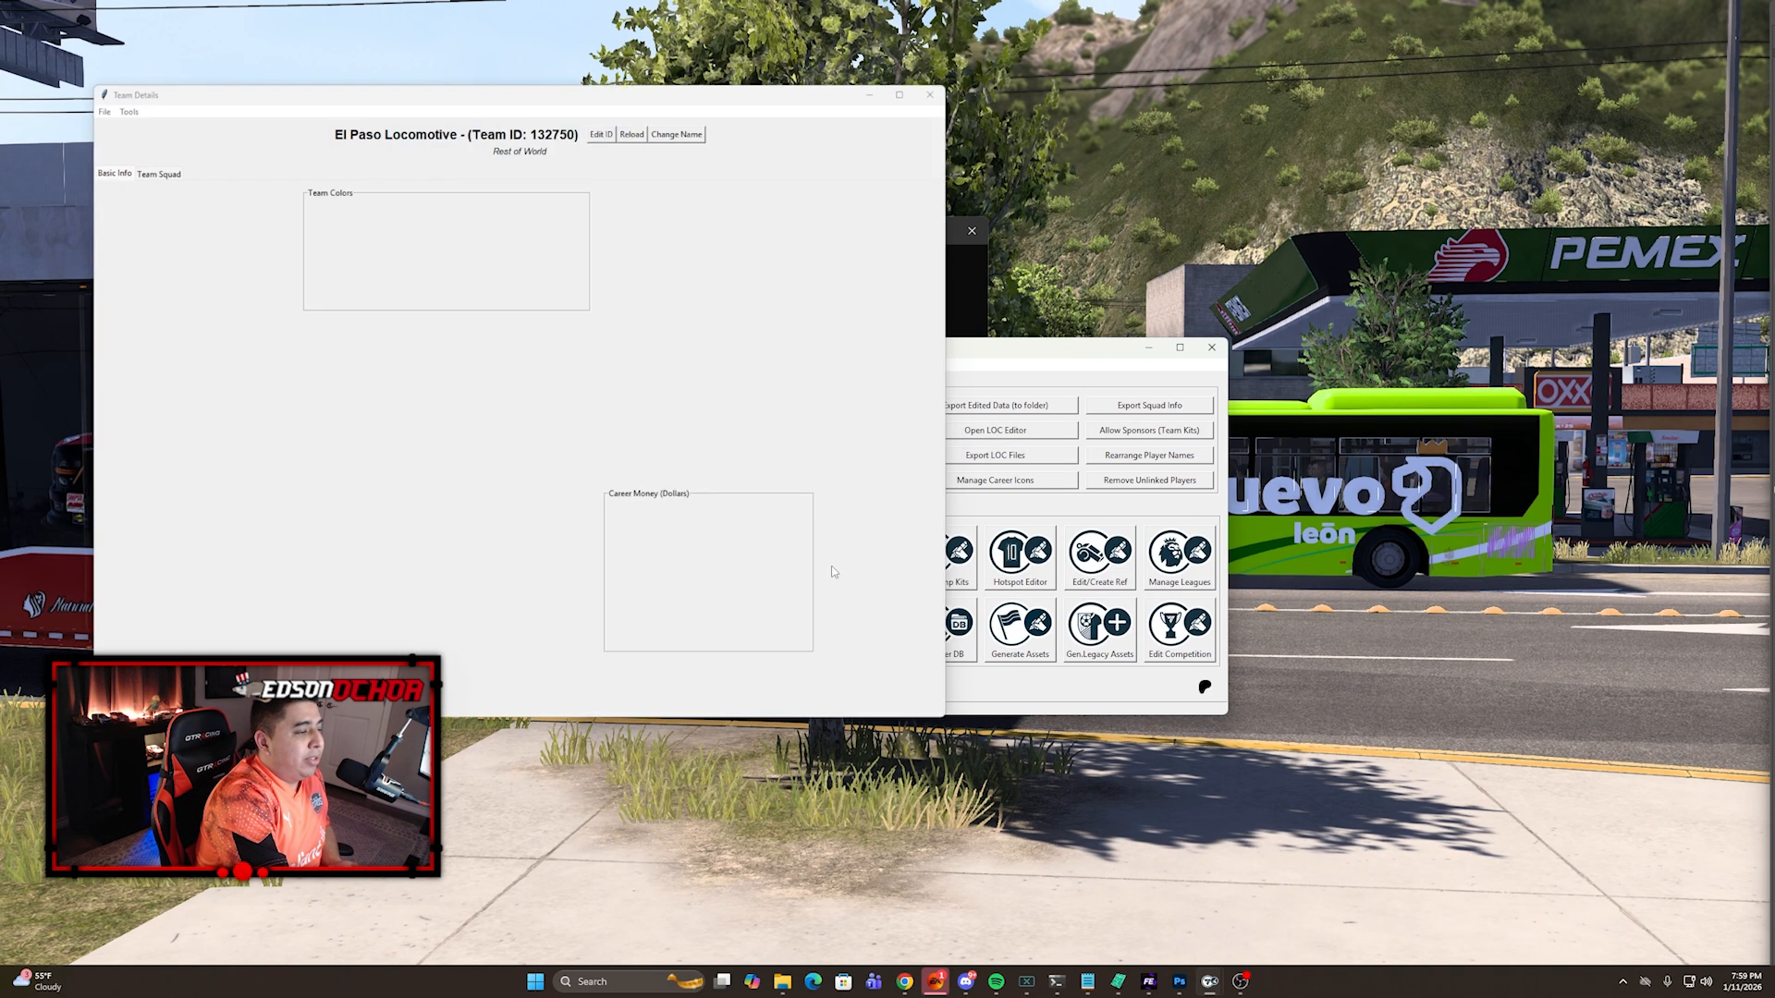
left_click(949, 84)
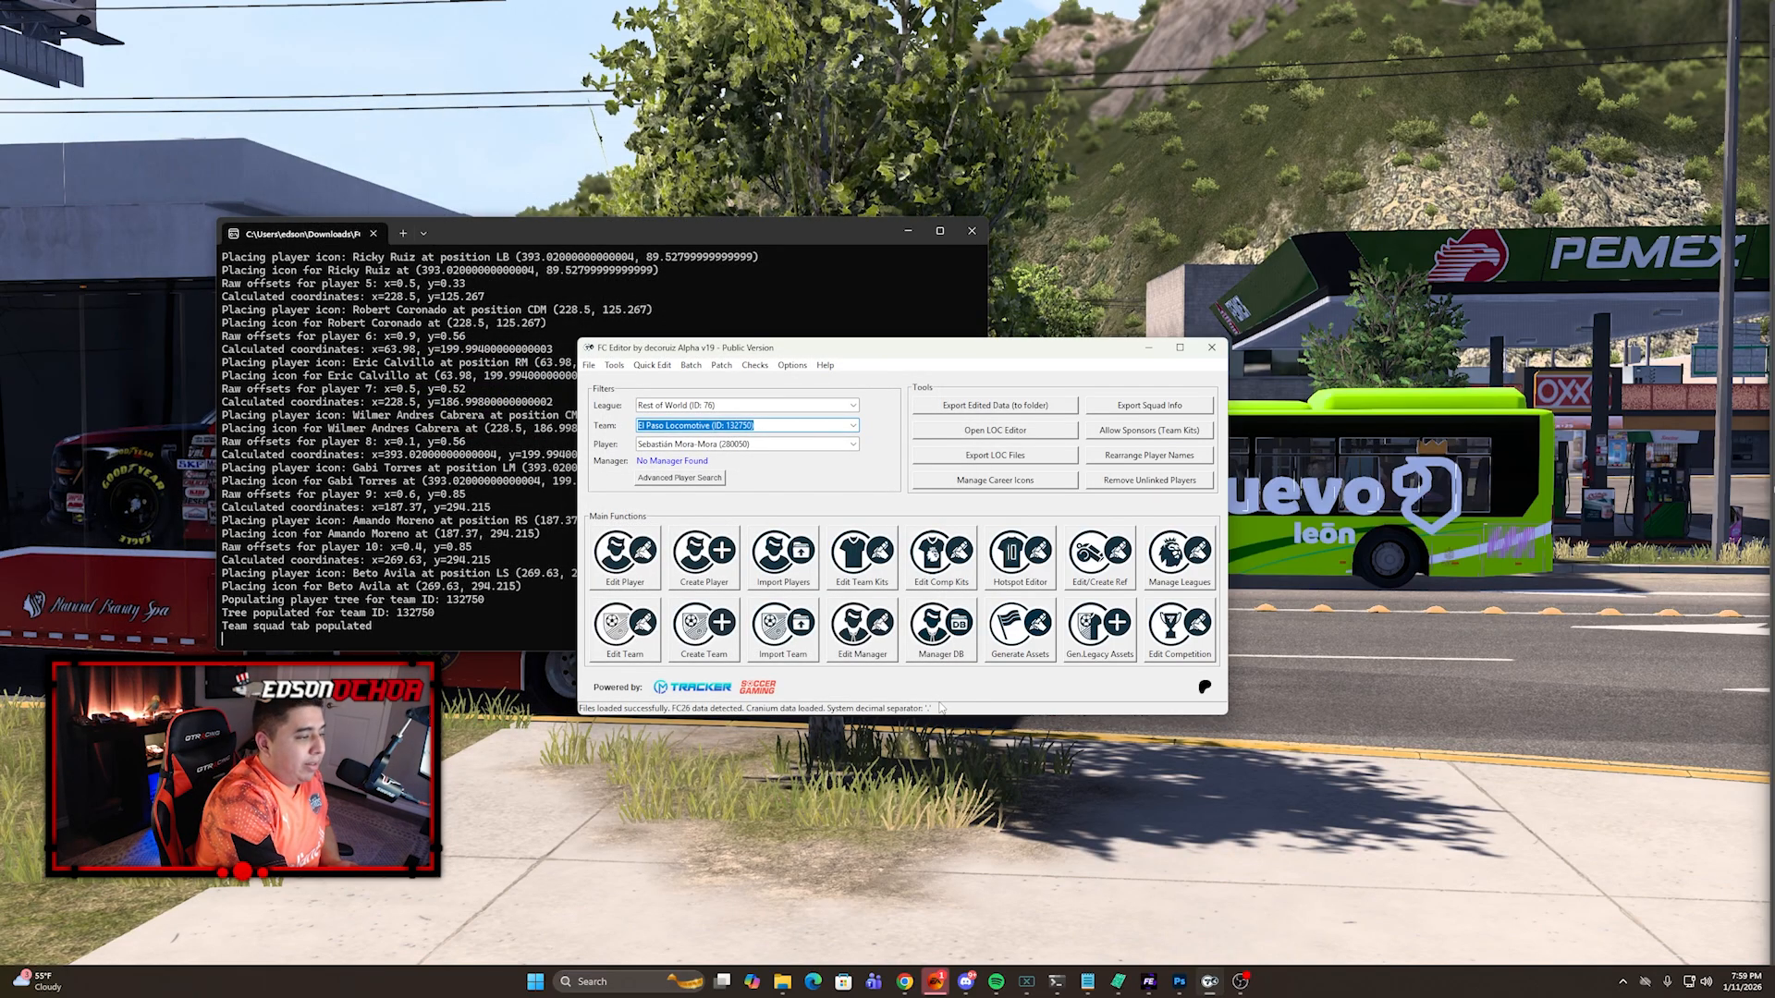
Step: Open the manager details for El Paso Locomotive and enter the first name Wilmer and last name Cabrera
left_click(872, 648)
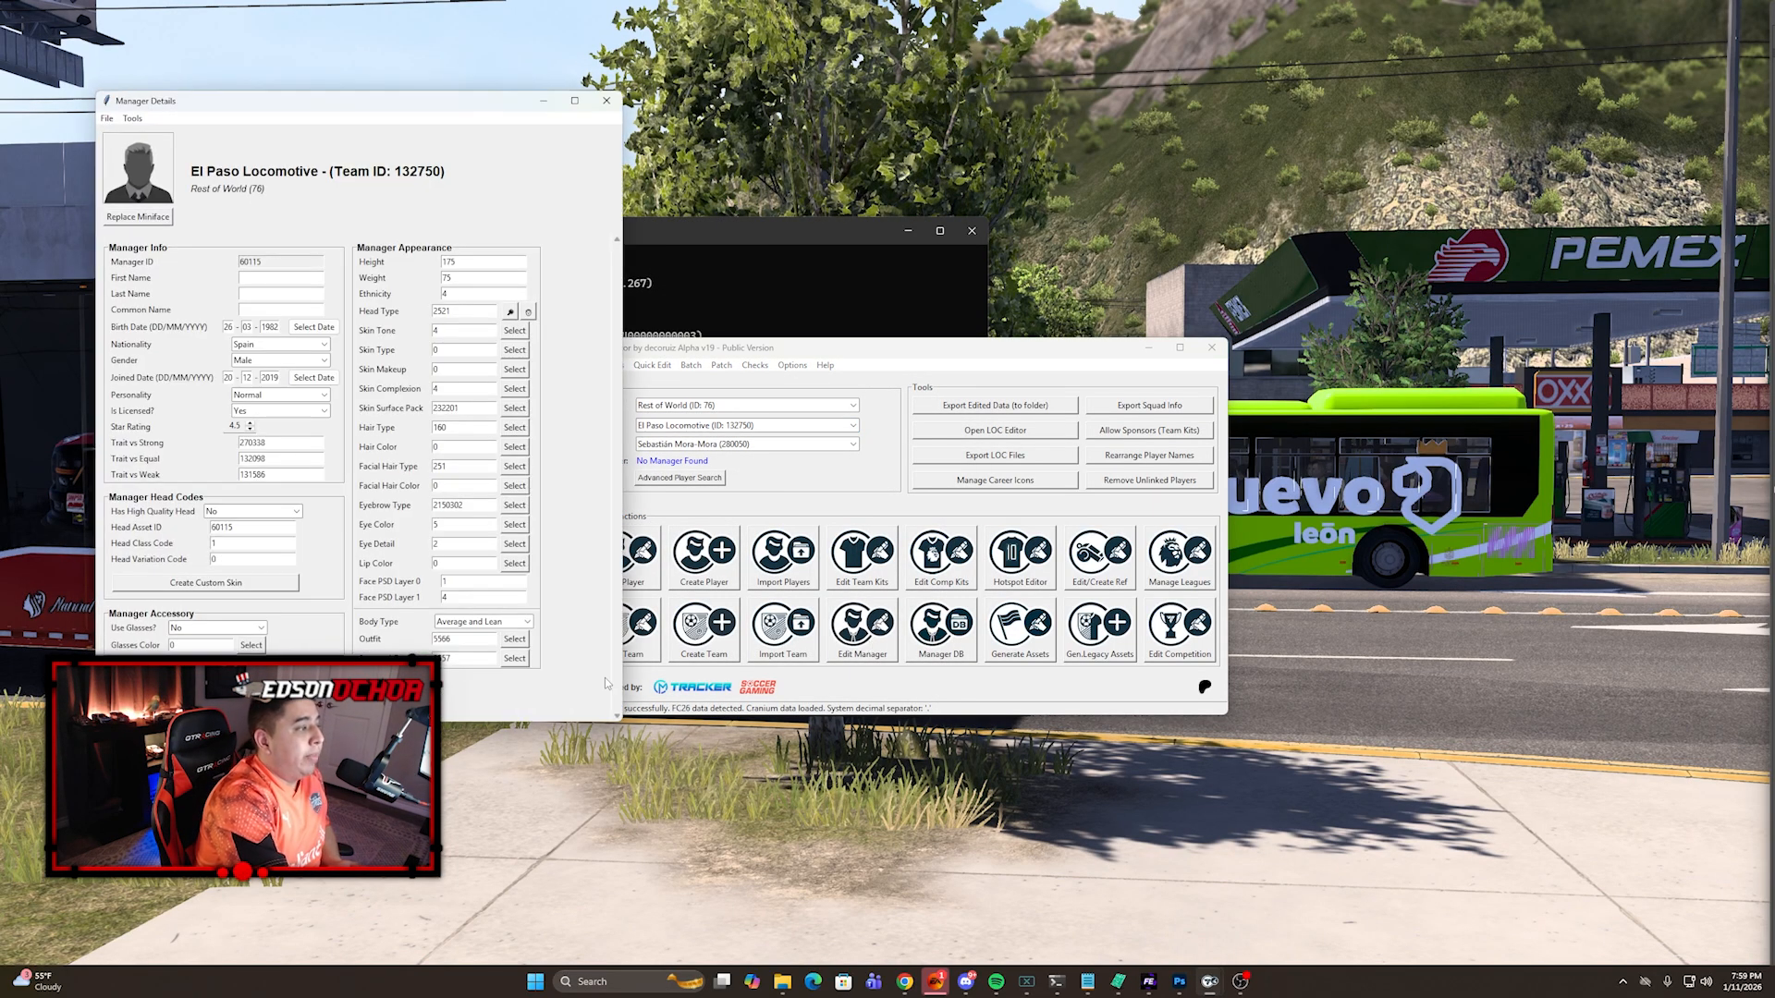
left_click_drag(300, 94, 967, 218)
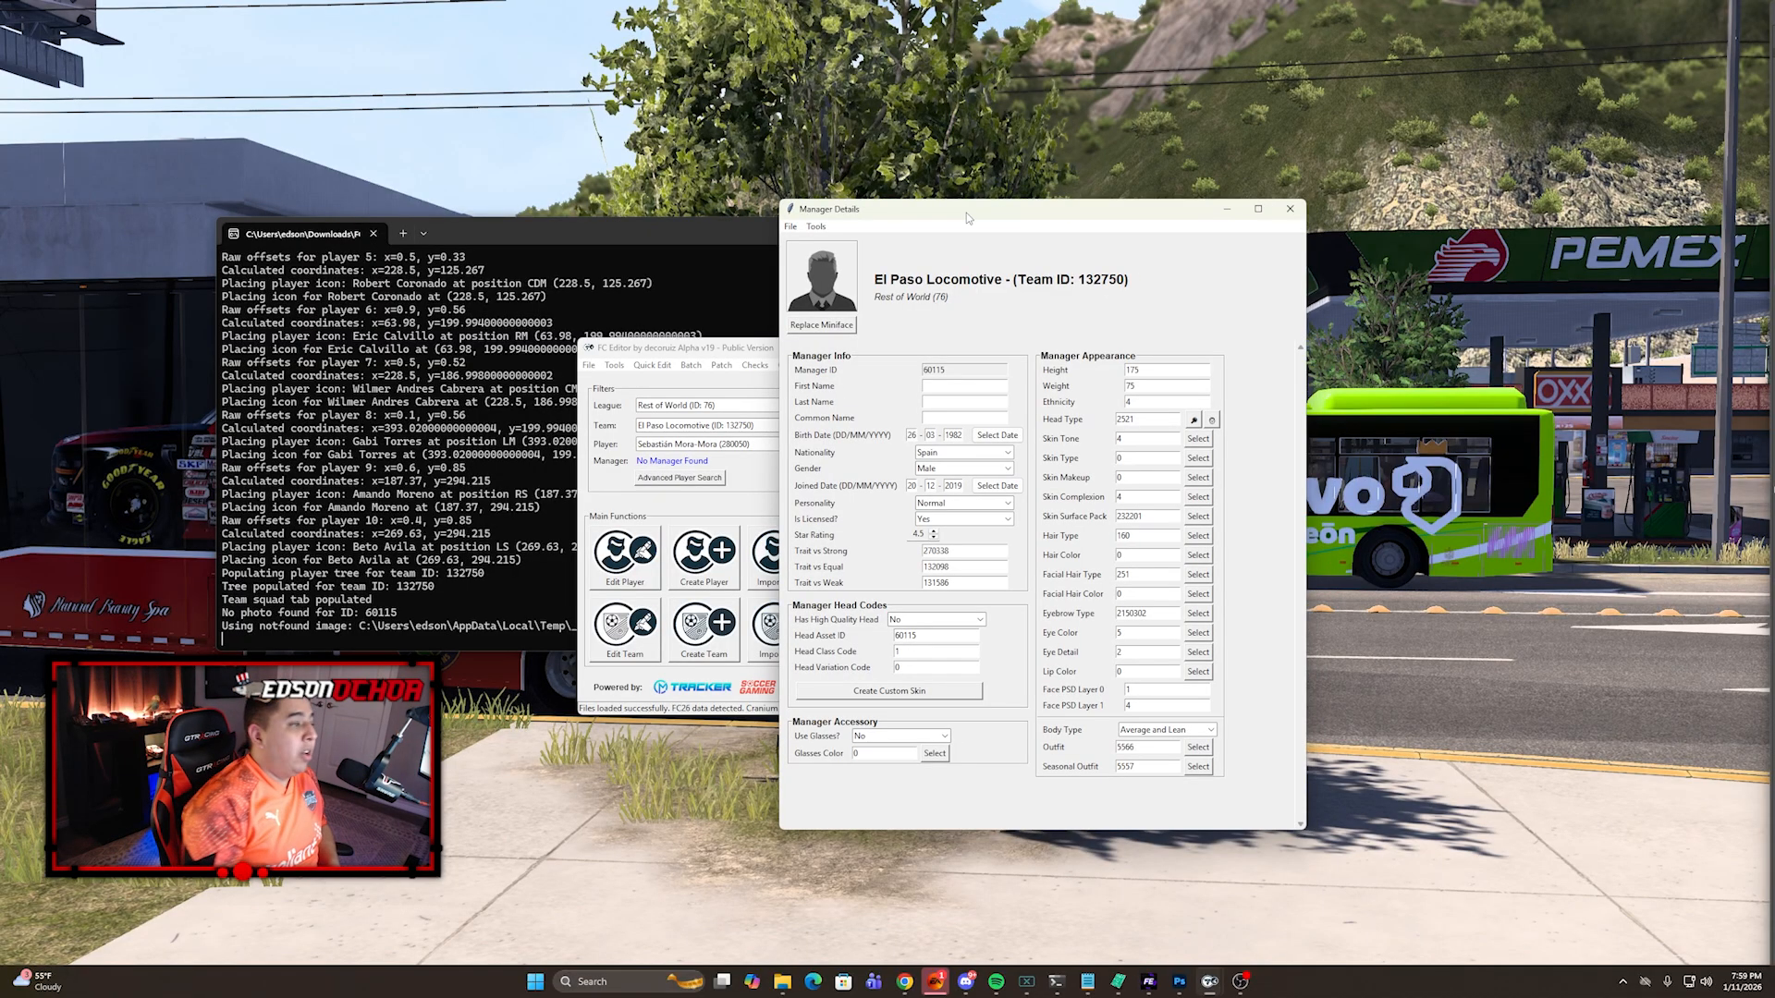
left_click(943, 386)
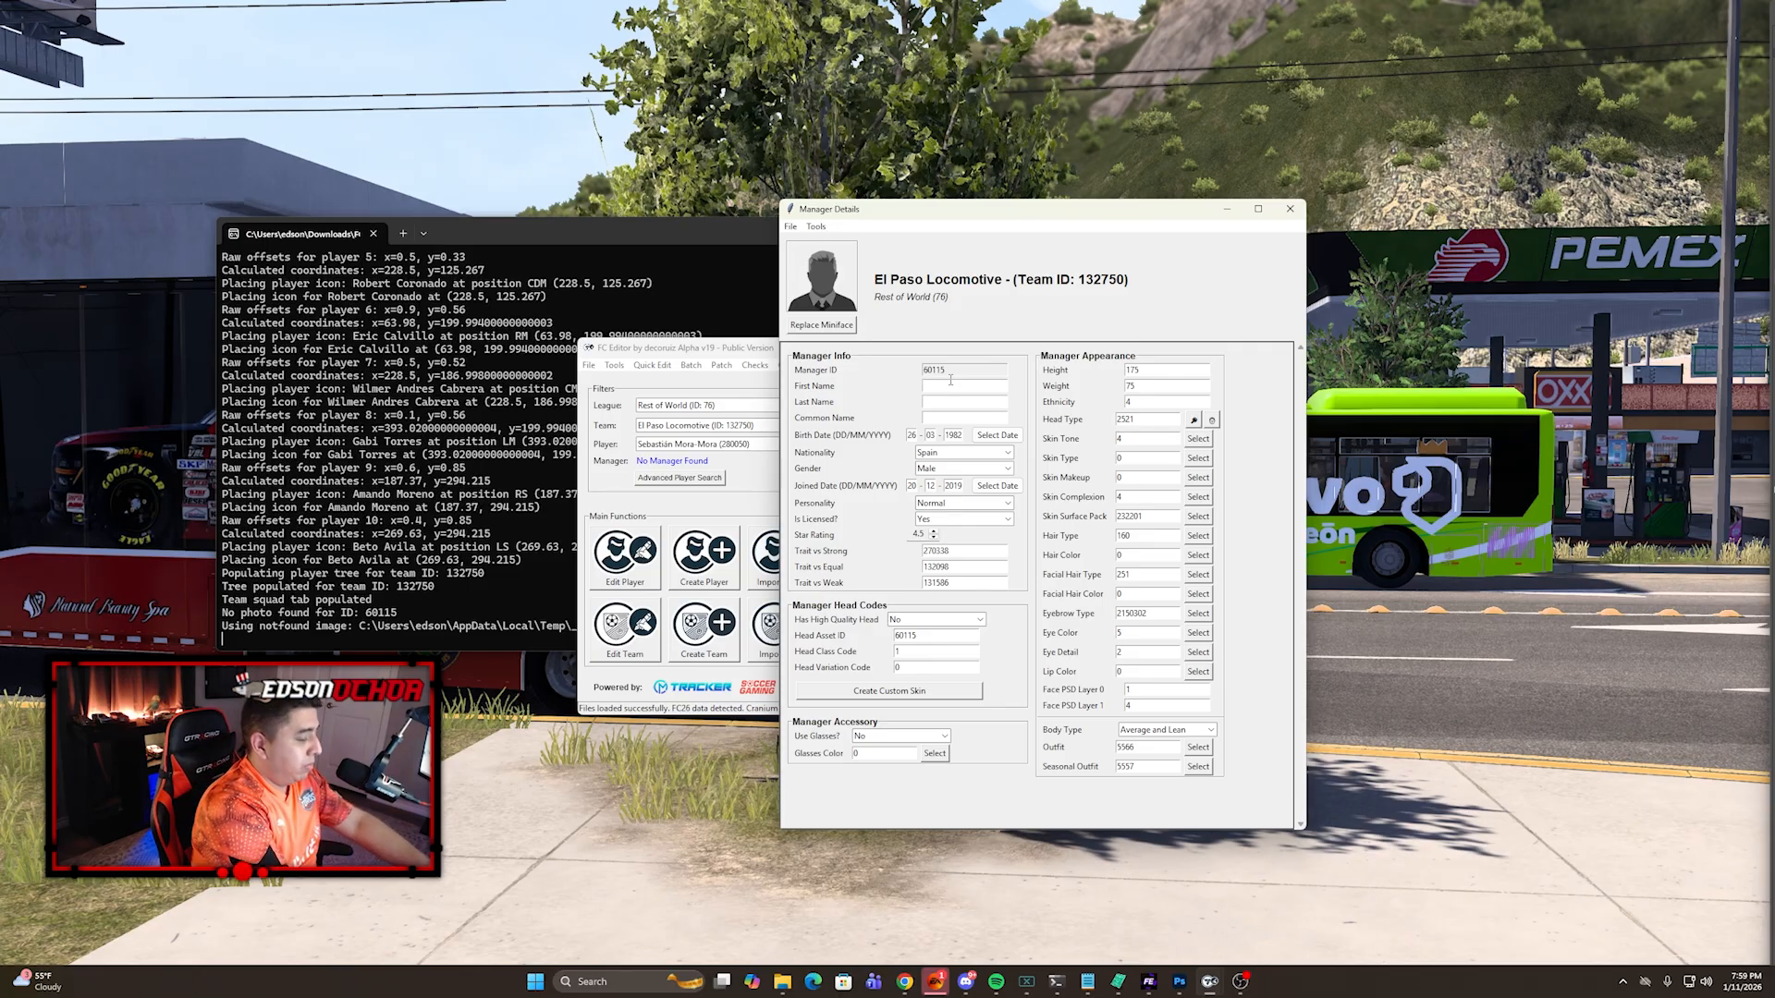
type("Wilmer")
key("Tab")
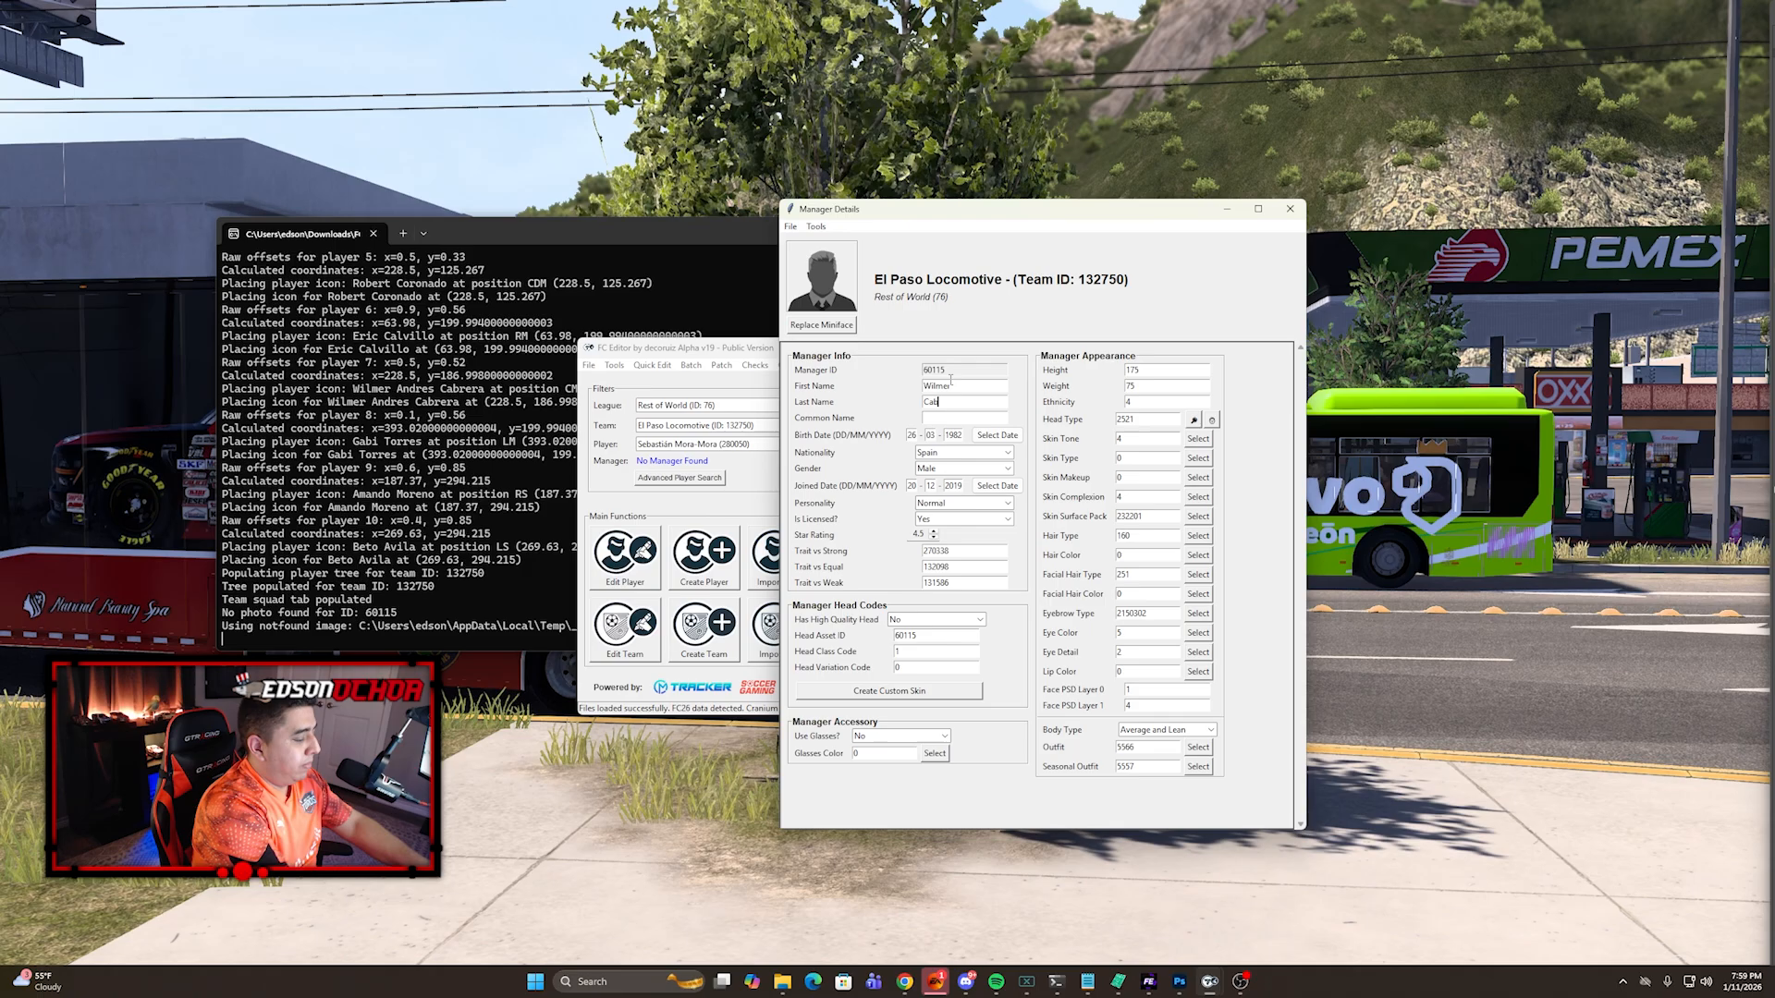
type("Cabrera")
key("Tab")
key("Tab")
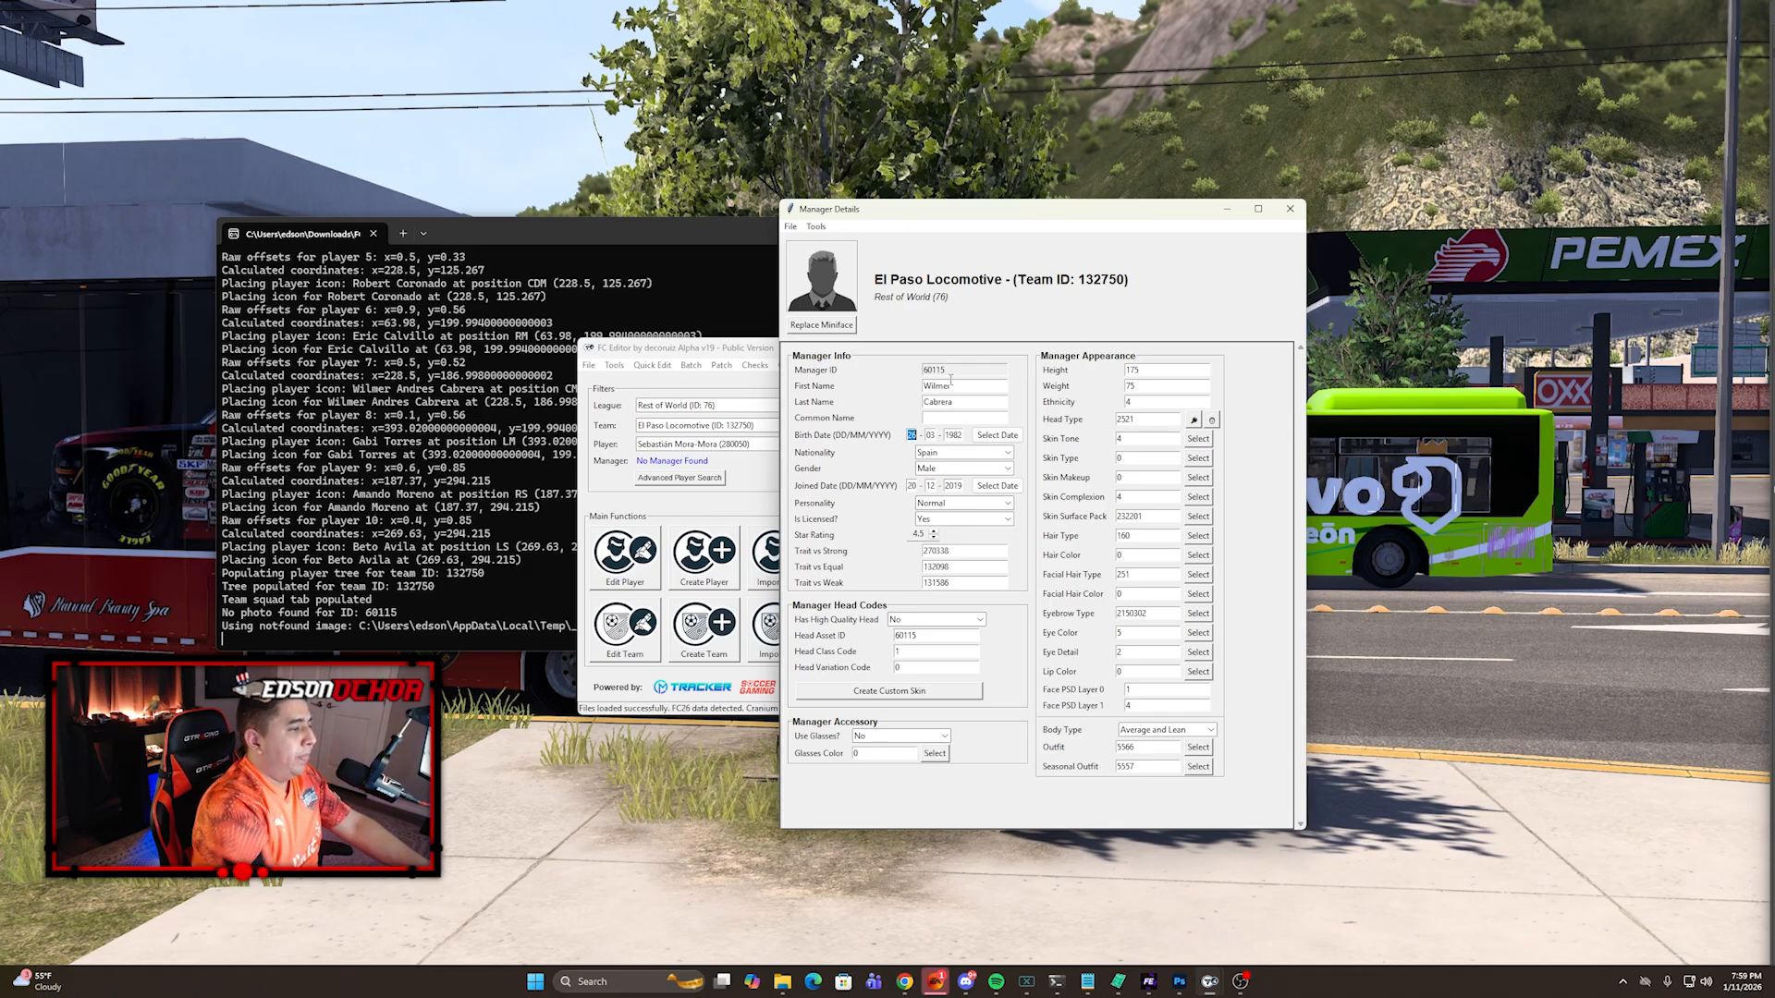
Step: Switch to Chrome and open the coach's Transfermarkt profile from the web search results to view the personal details
mouse_move(904, 981)
left_click(982, 915)
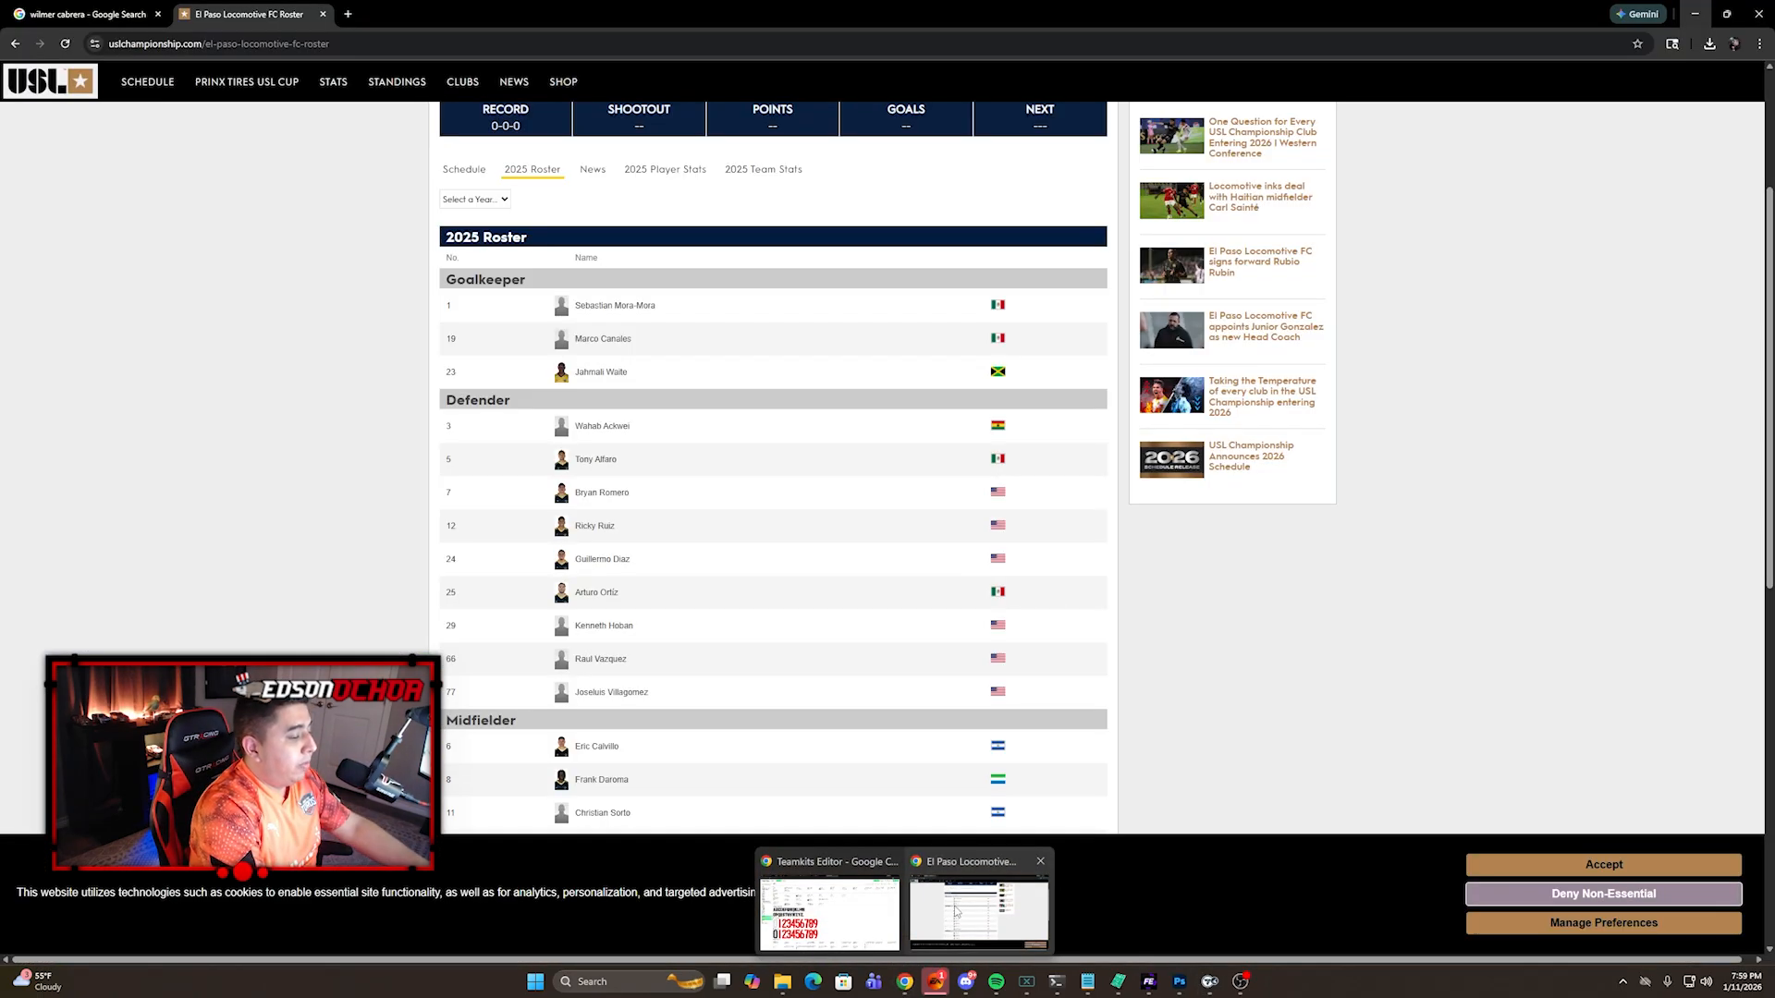
scroll(663, 381, "up", 2)
left_click(99, 13)
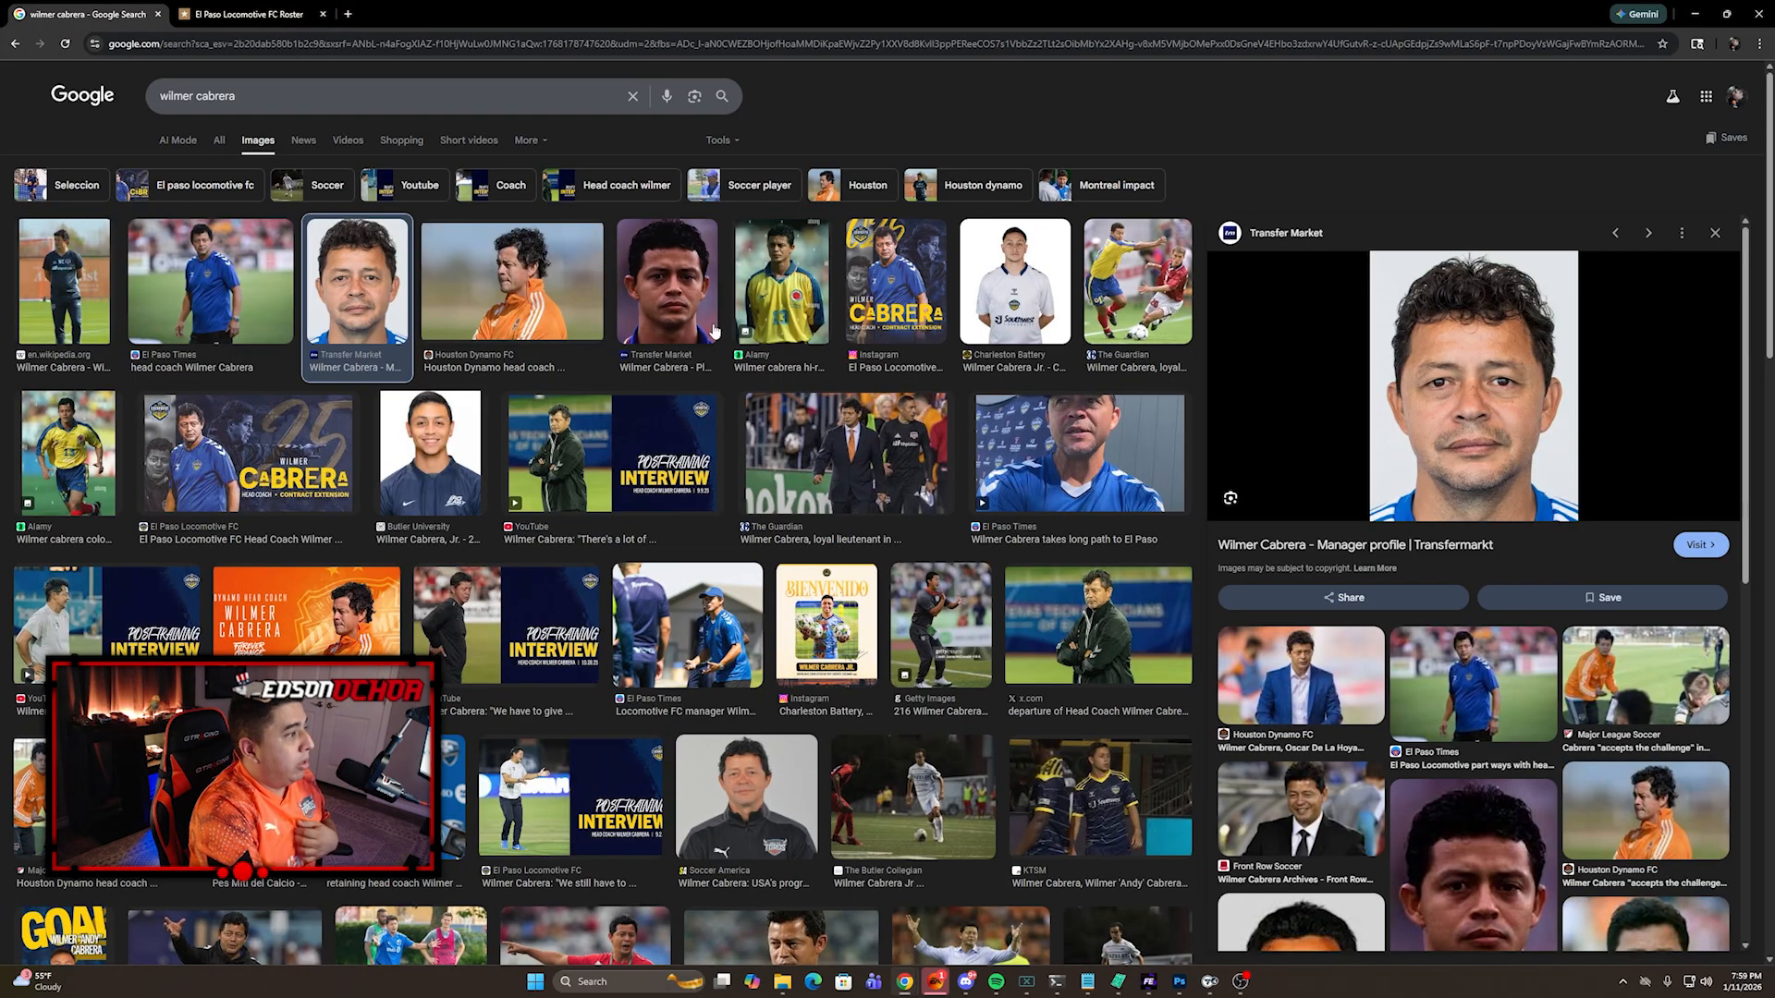
left_click(219, 139)
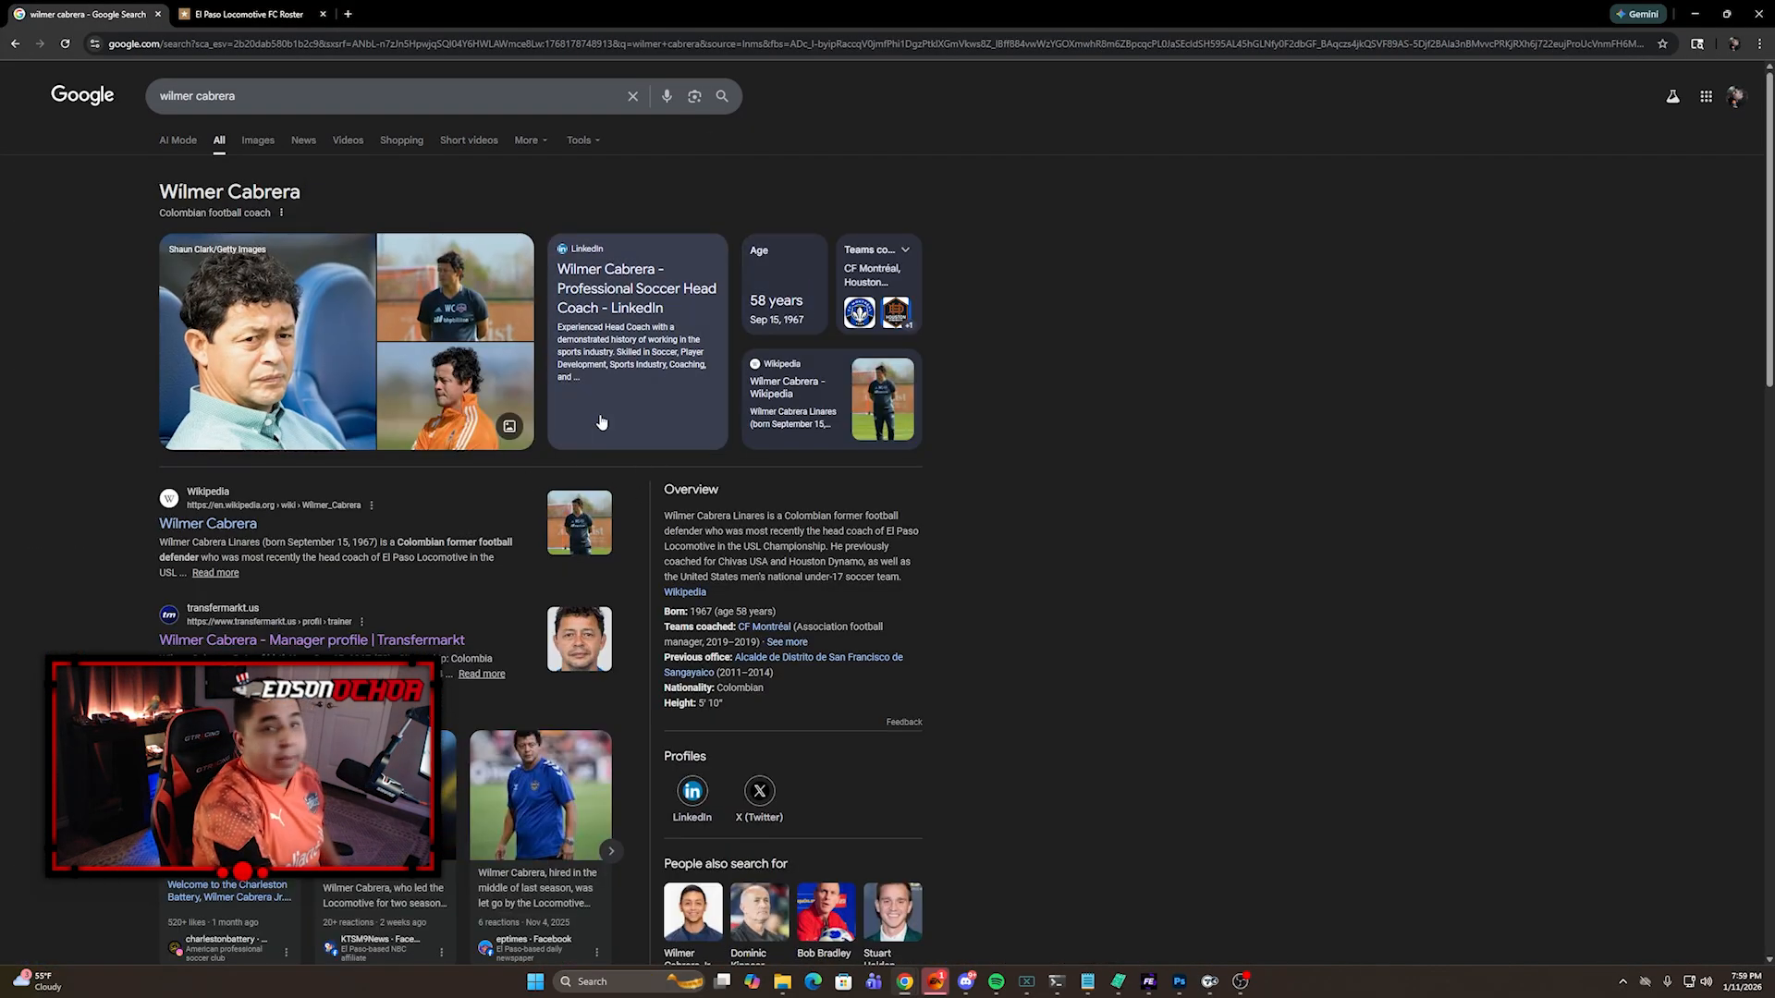
left_click(425, 640)
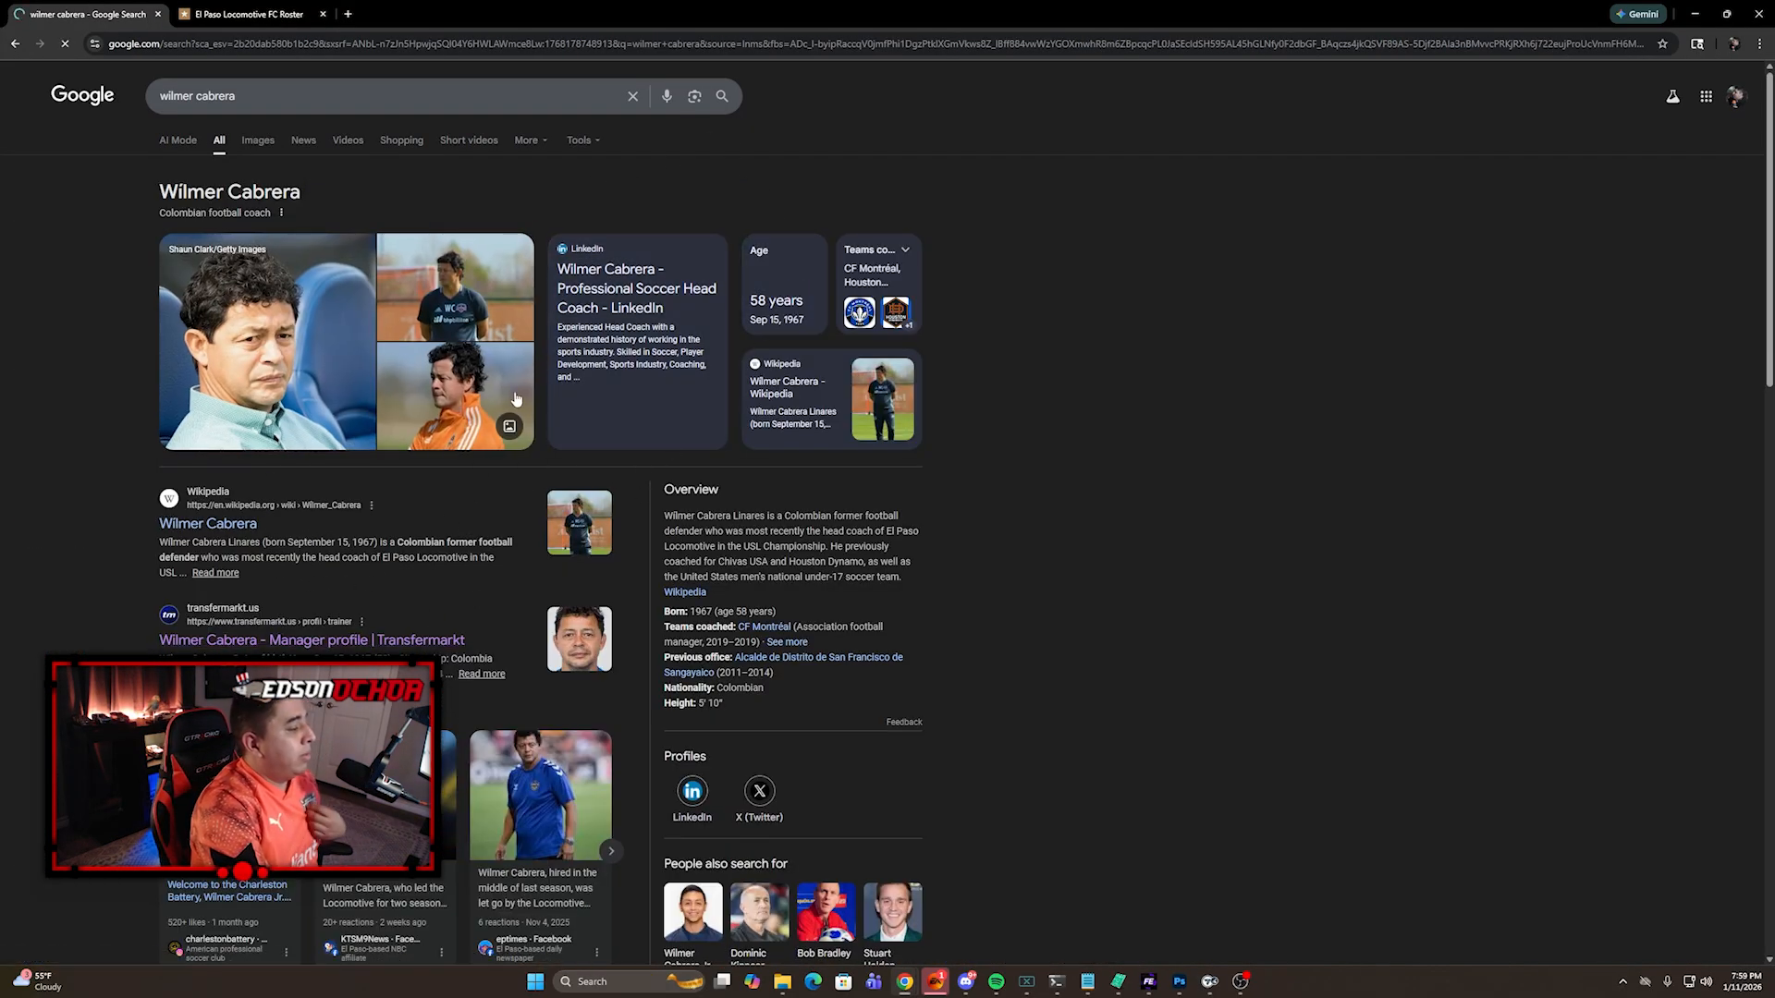
scroll(637, 388, "down", 3)
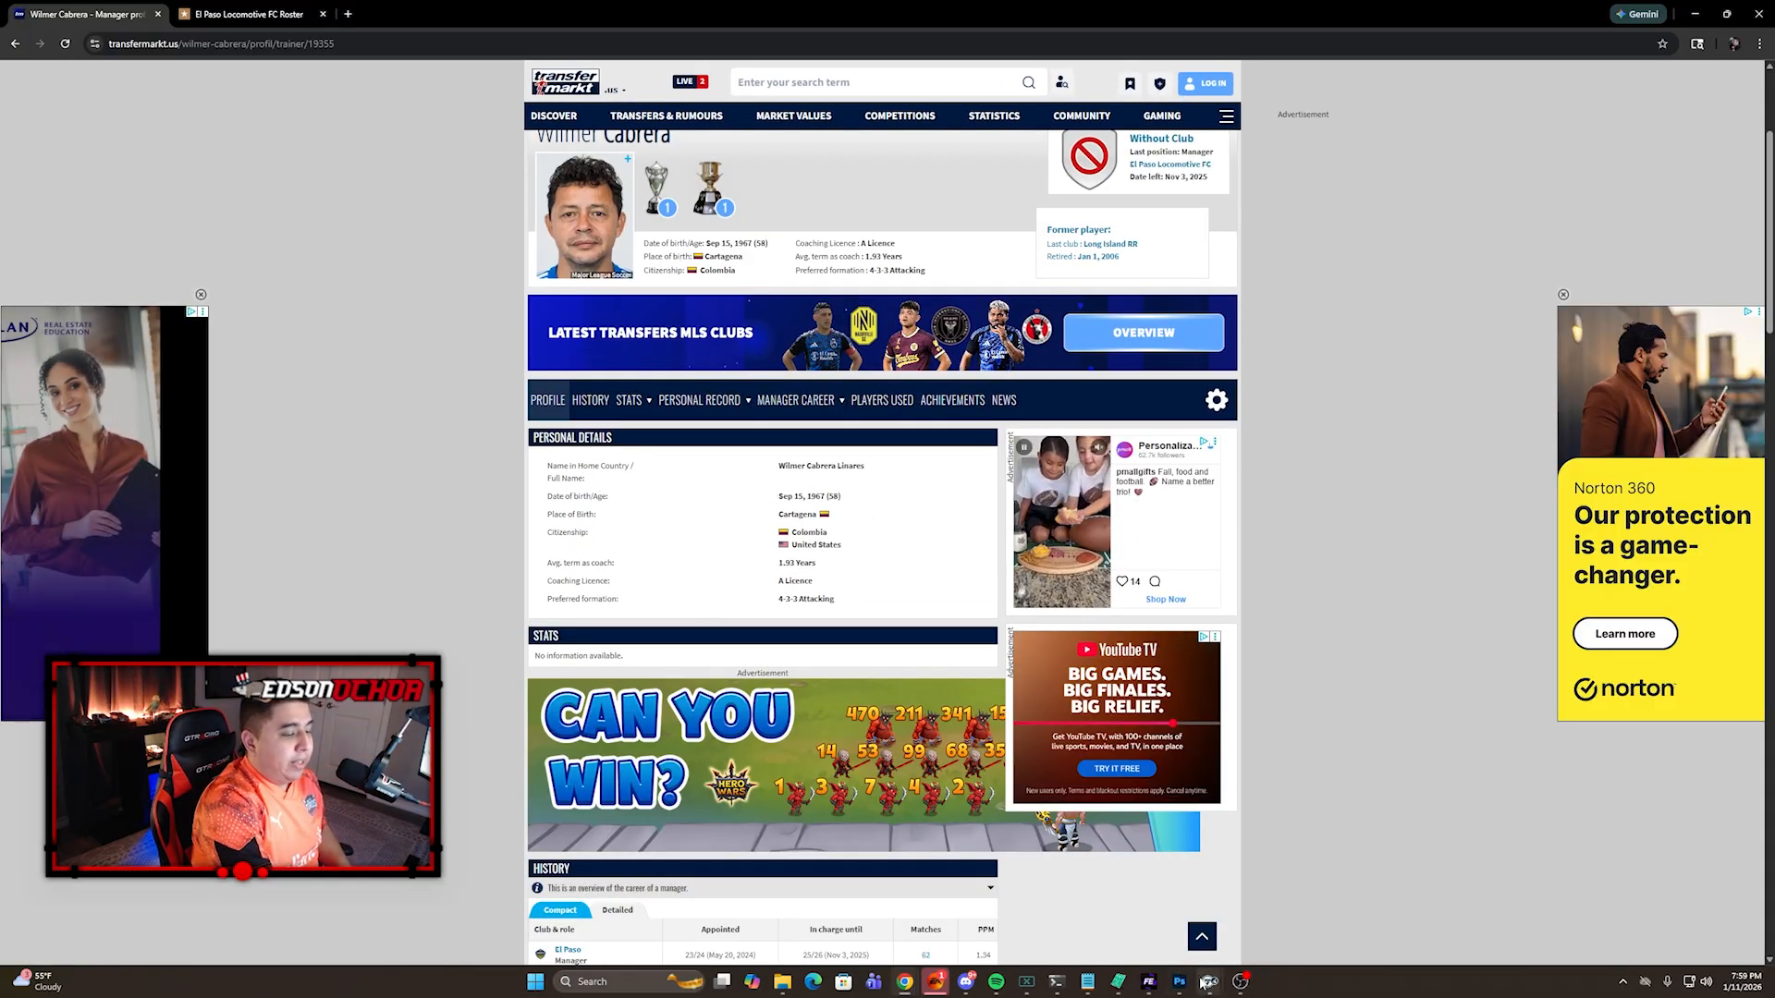
Step: Return to FC Editor's Manager Details beside the profile and enter the manager's date of birth from Transfermarkt
mouse_move(1210, 981)
left_click(1259, 934)
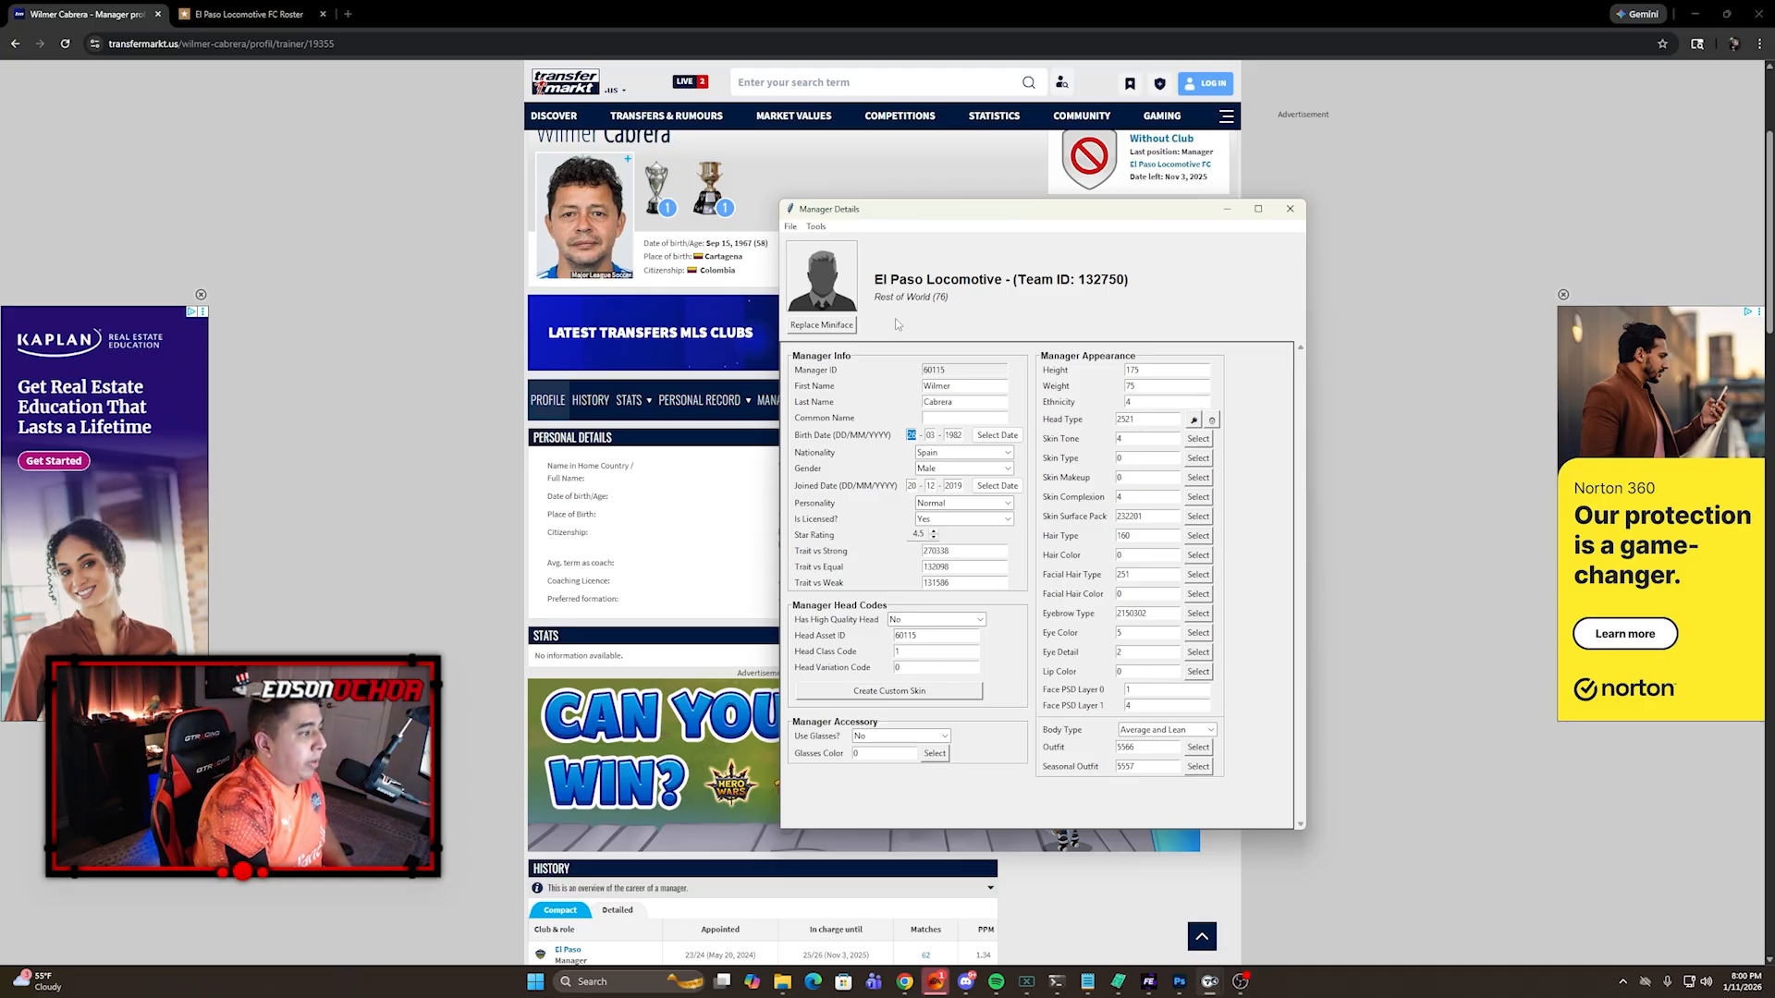
left_click_drag(915, 213, 1150, 219)
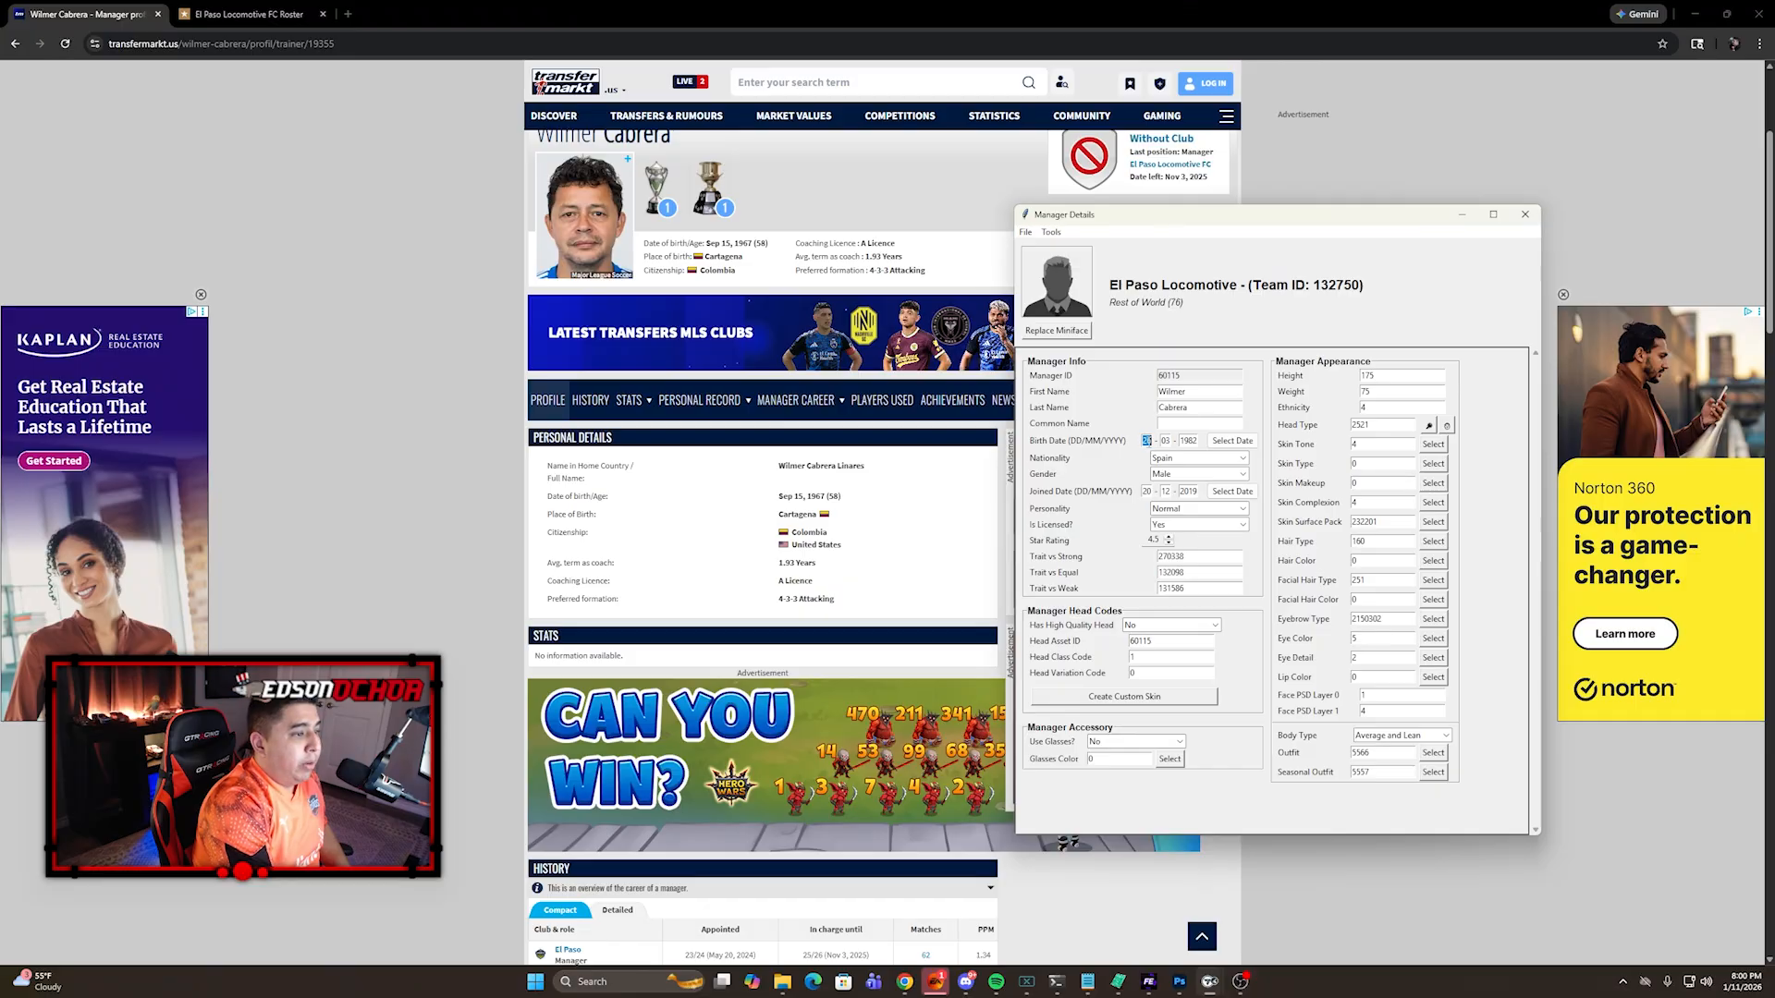
type("15")
key("Tab")
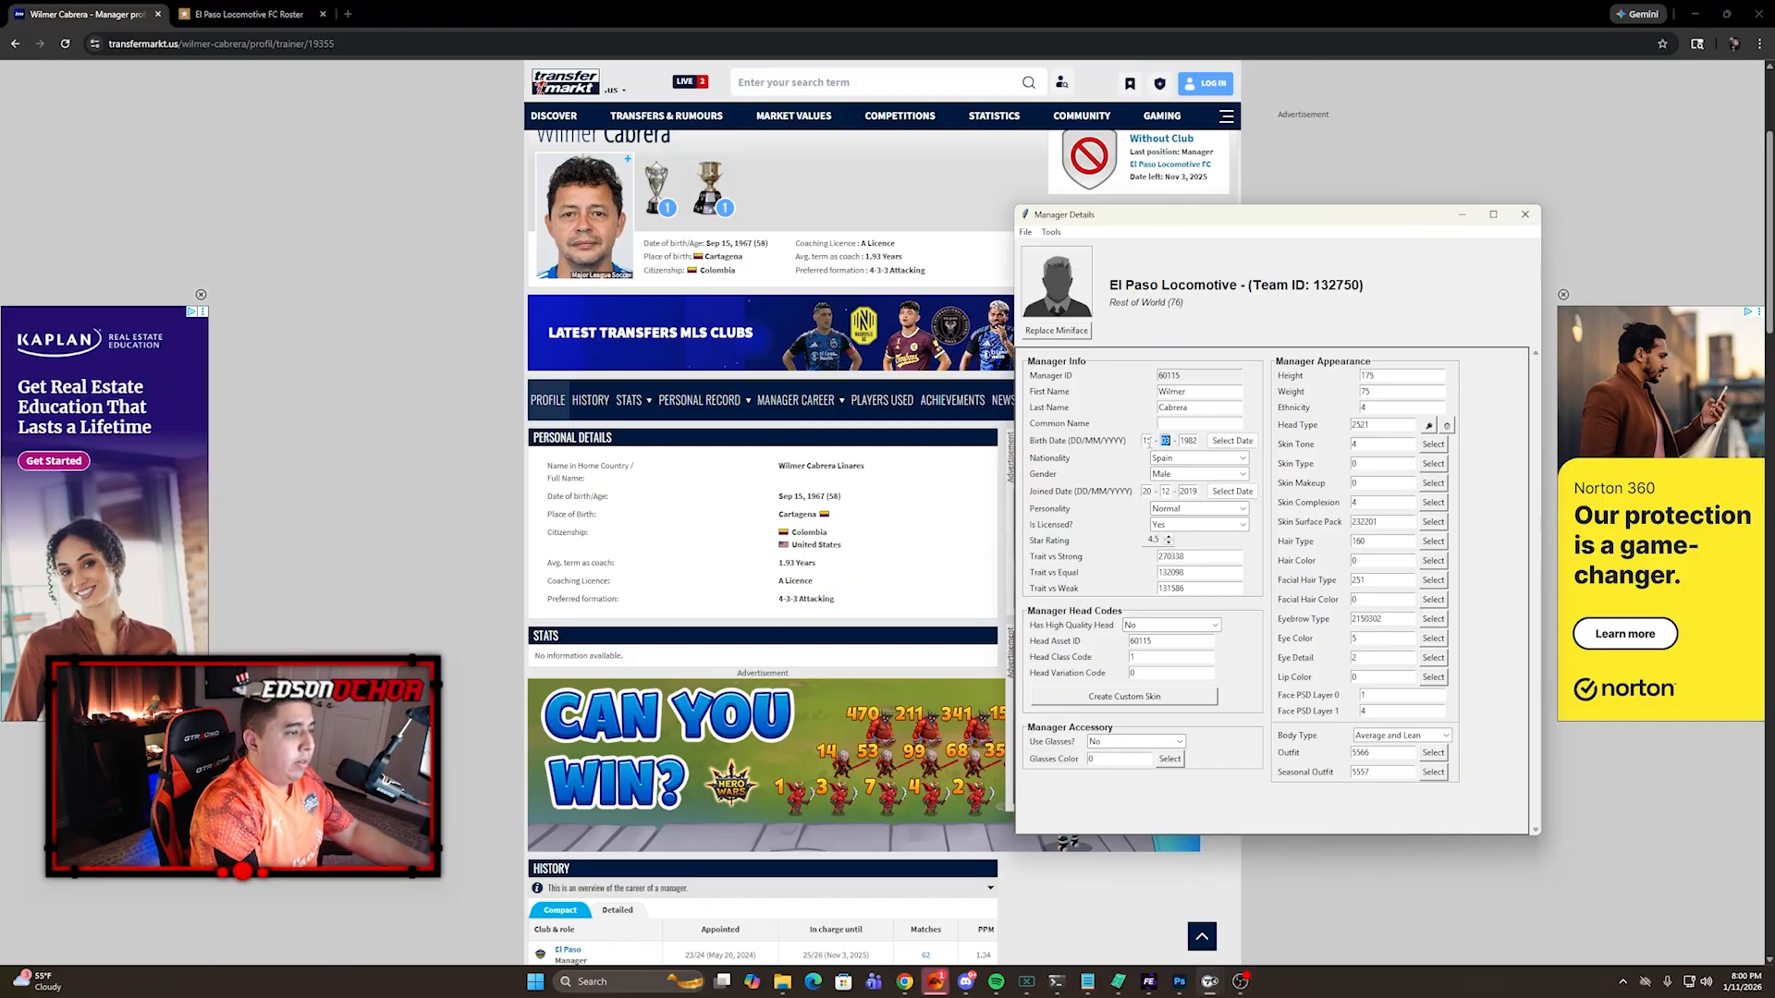
type("09")
key("Tab")
type("1")
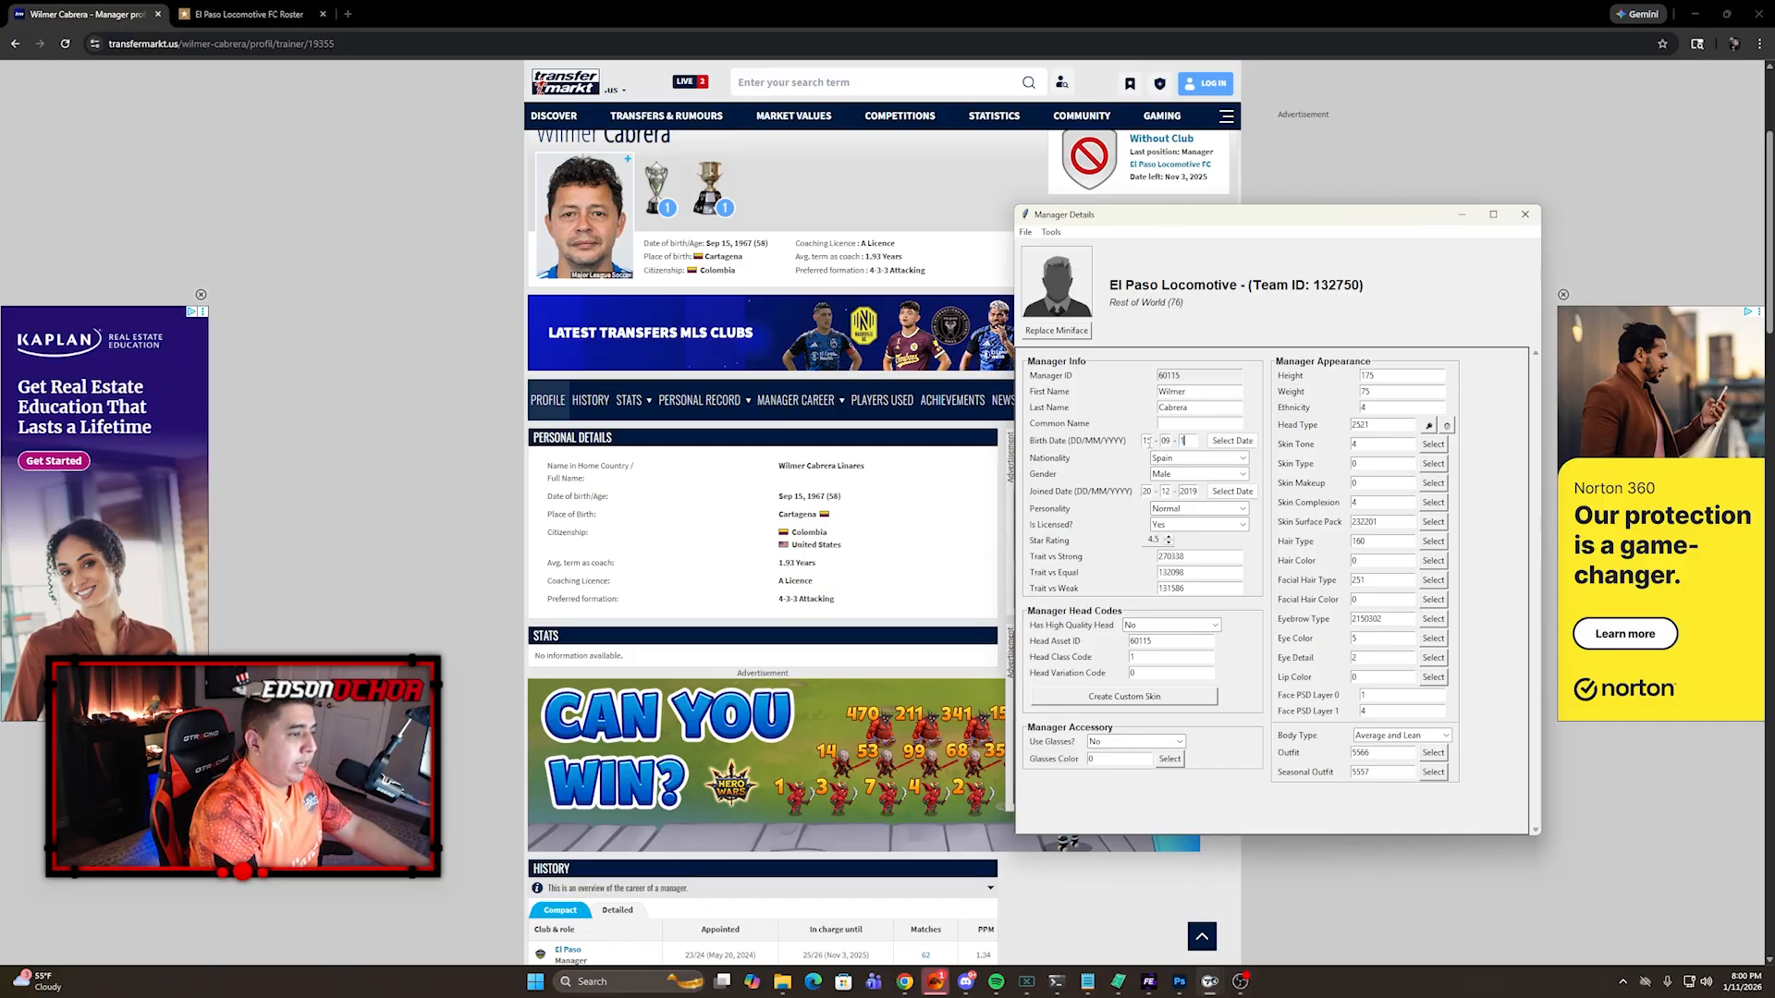
Step: Set the manager's nationality to Colombia
left_click(1209, 459)
type("c")
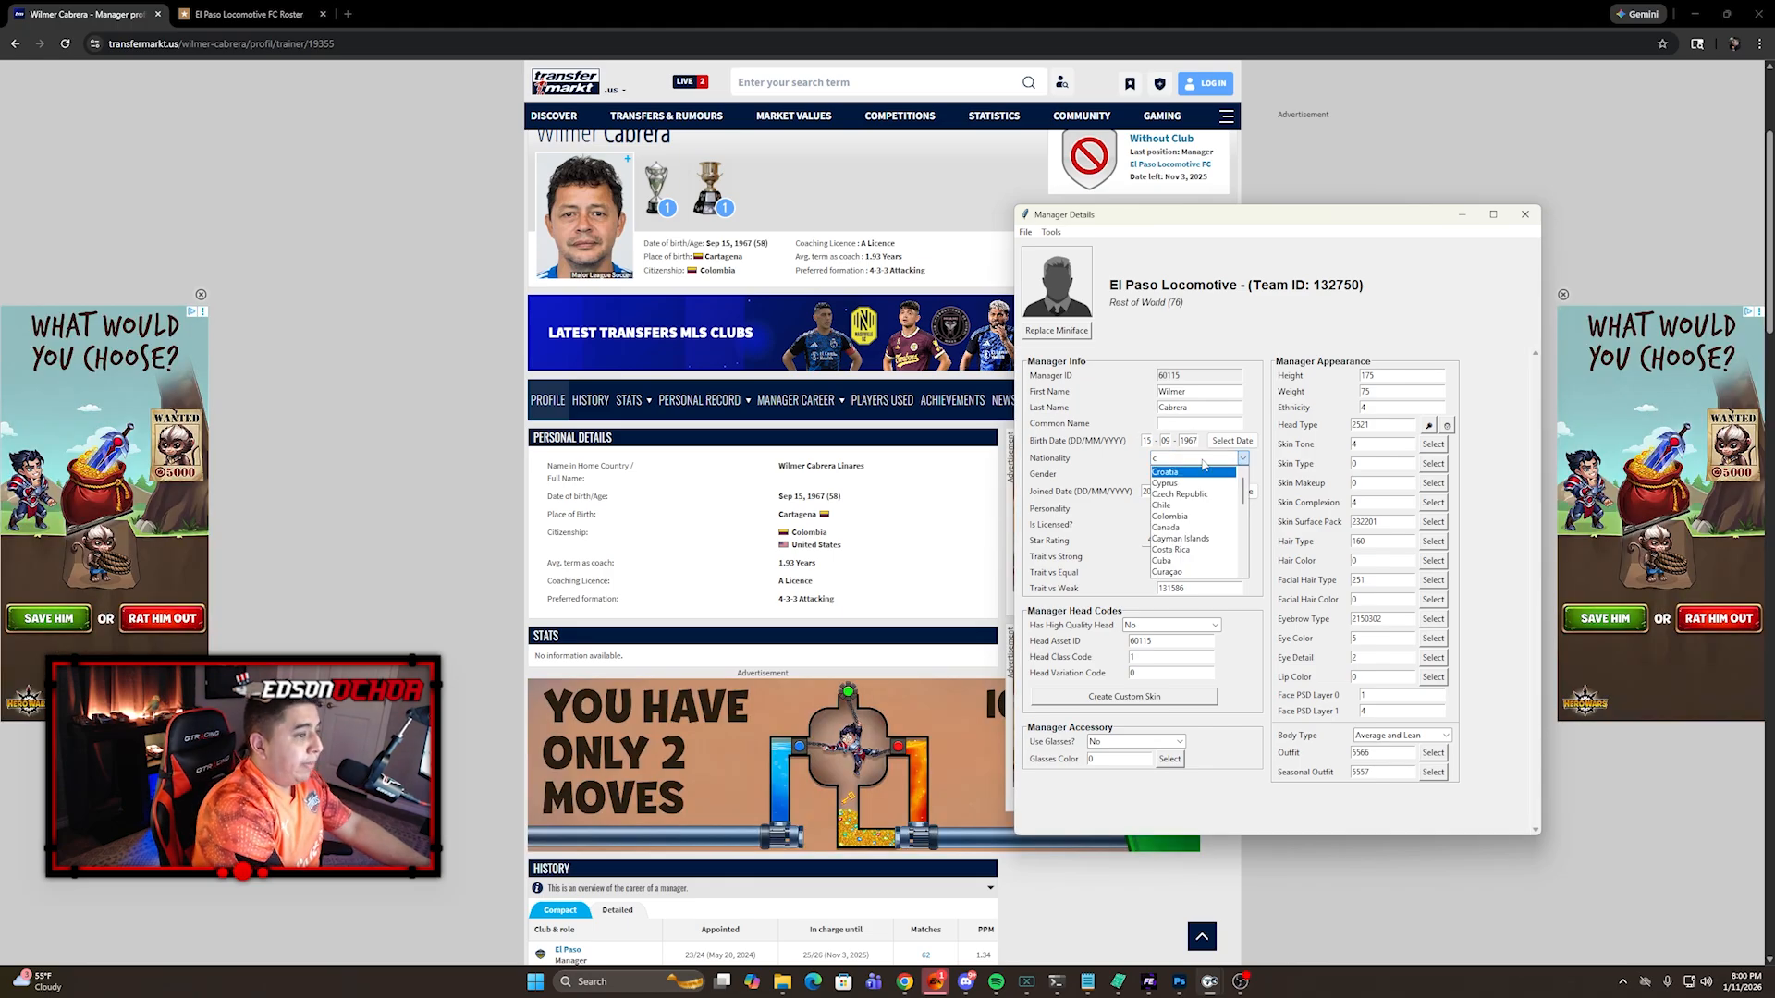
left_click(1194, 517)
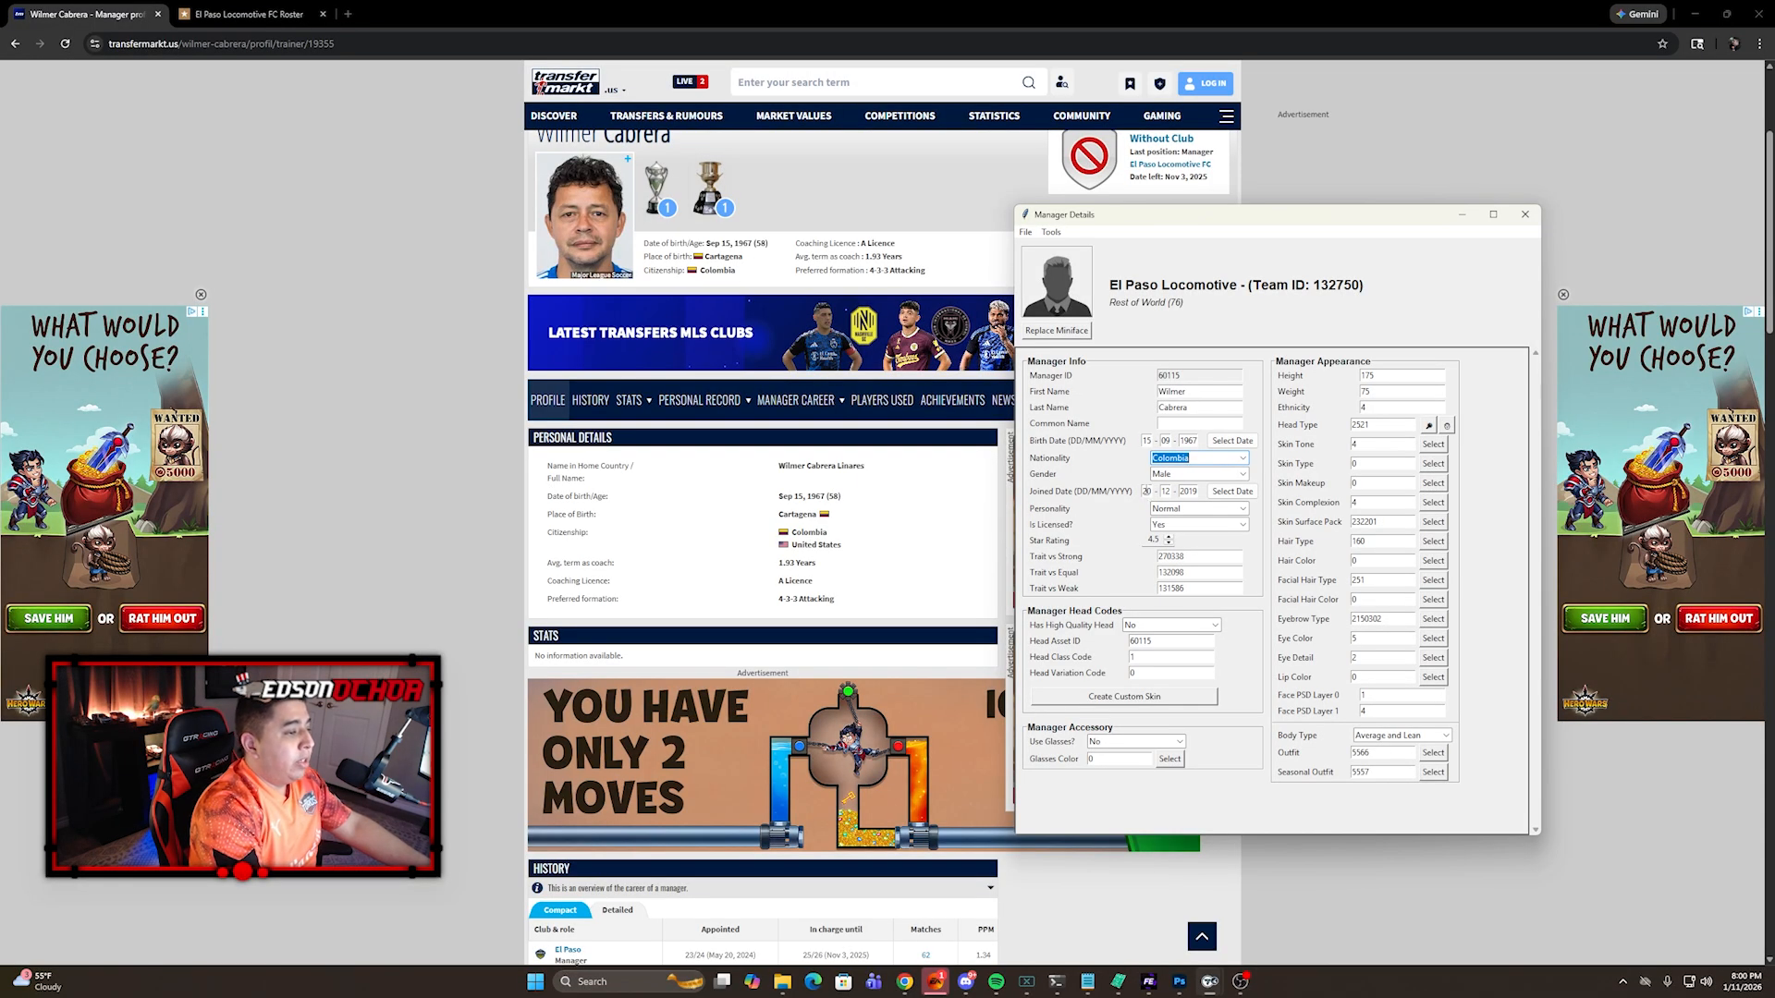
Step: Find the El Paso appointment date in the coach's career history and set the manager's joined date to 20-05-2024
scroll(912, 645, "down", 2)
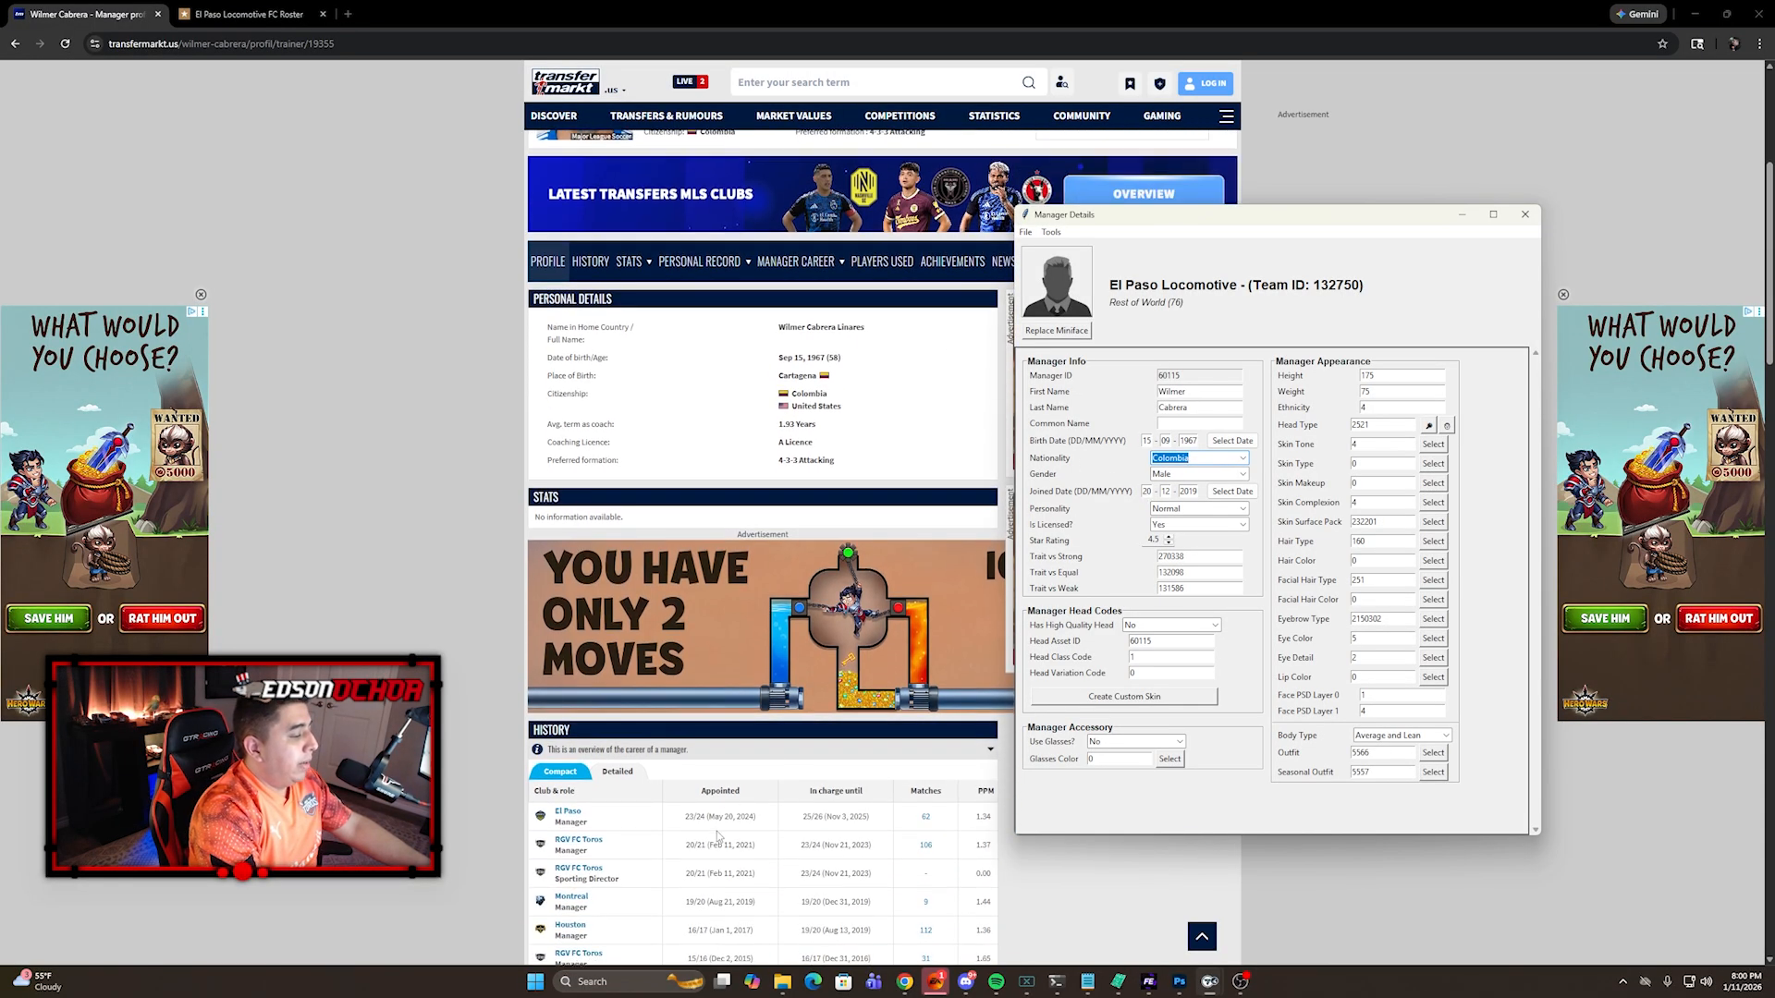
scroll(652, 763, "down", 2)
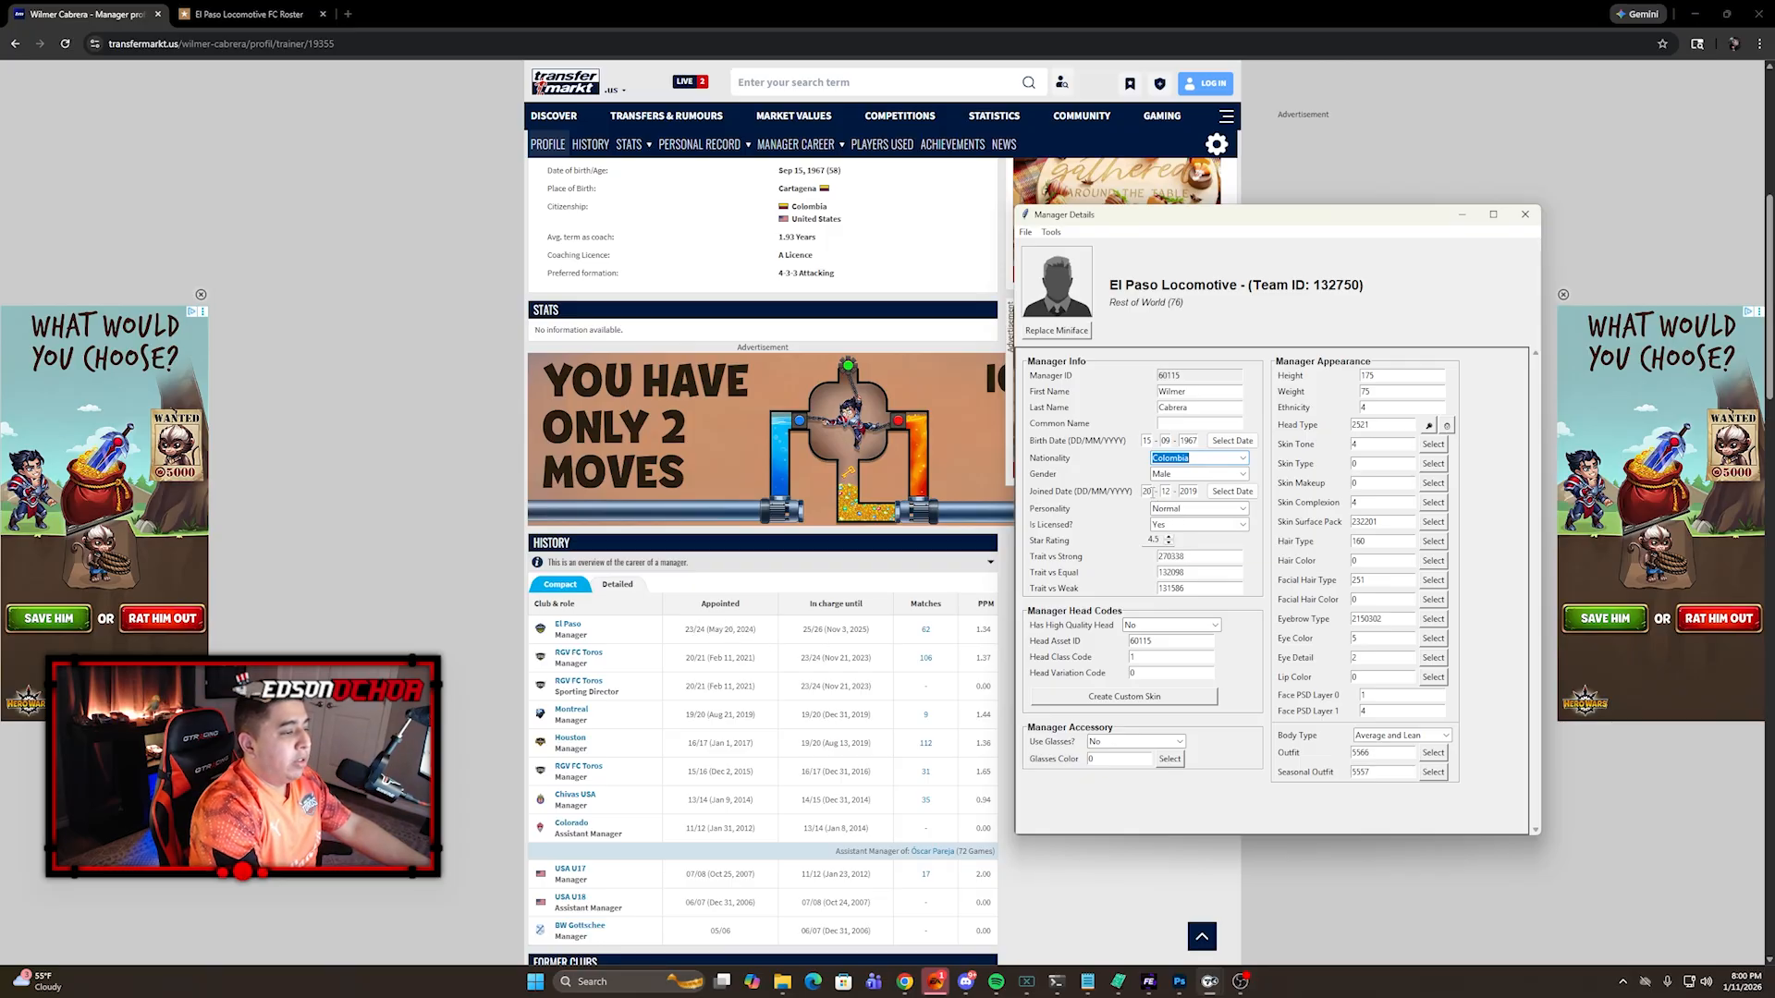
left_click(1147, 491)
key("Right")
type("0")
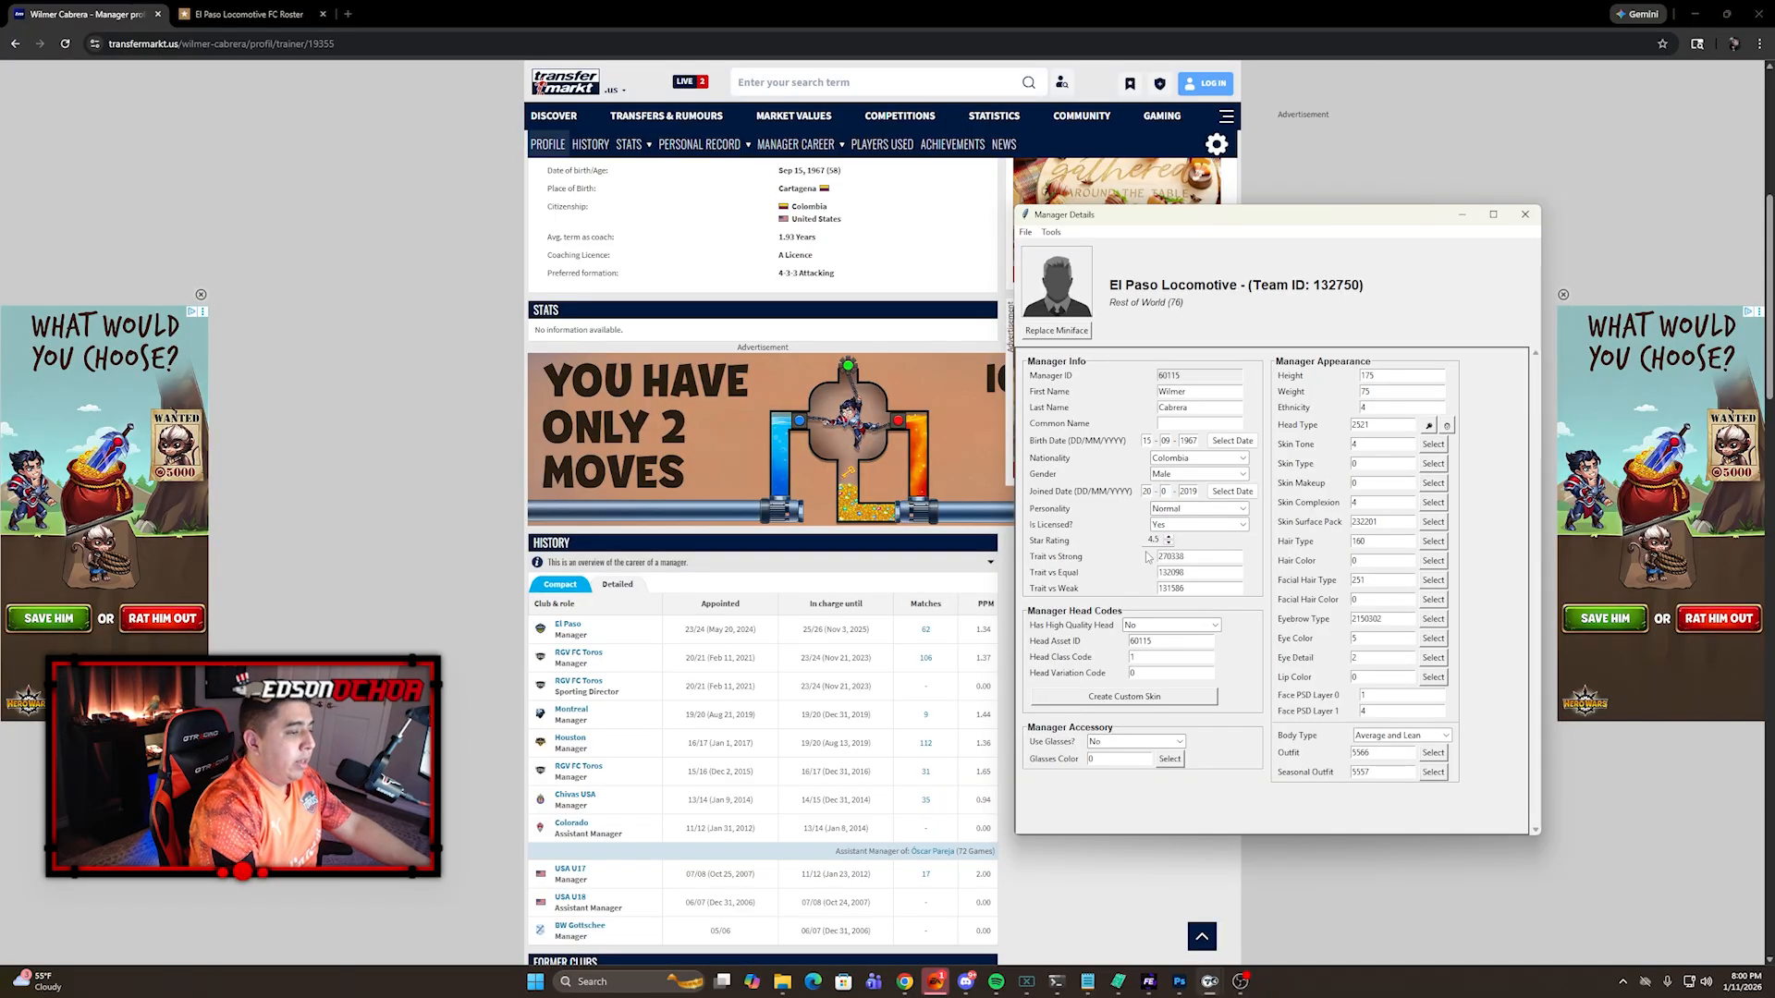
type("5 - 202")
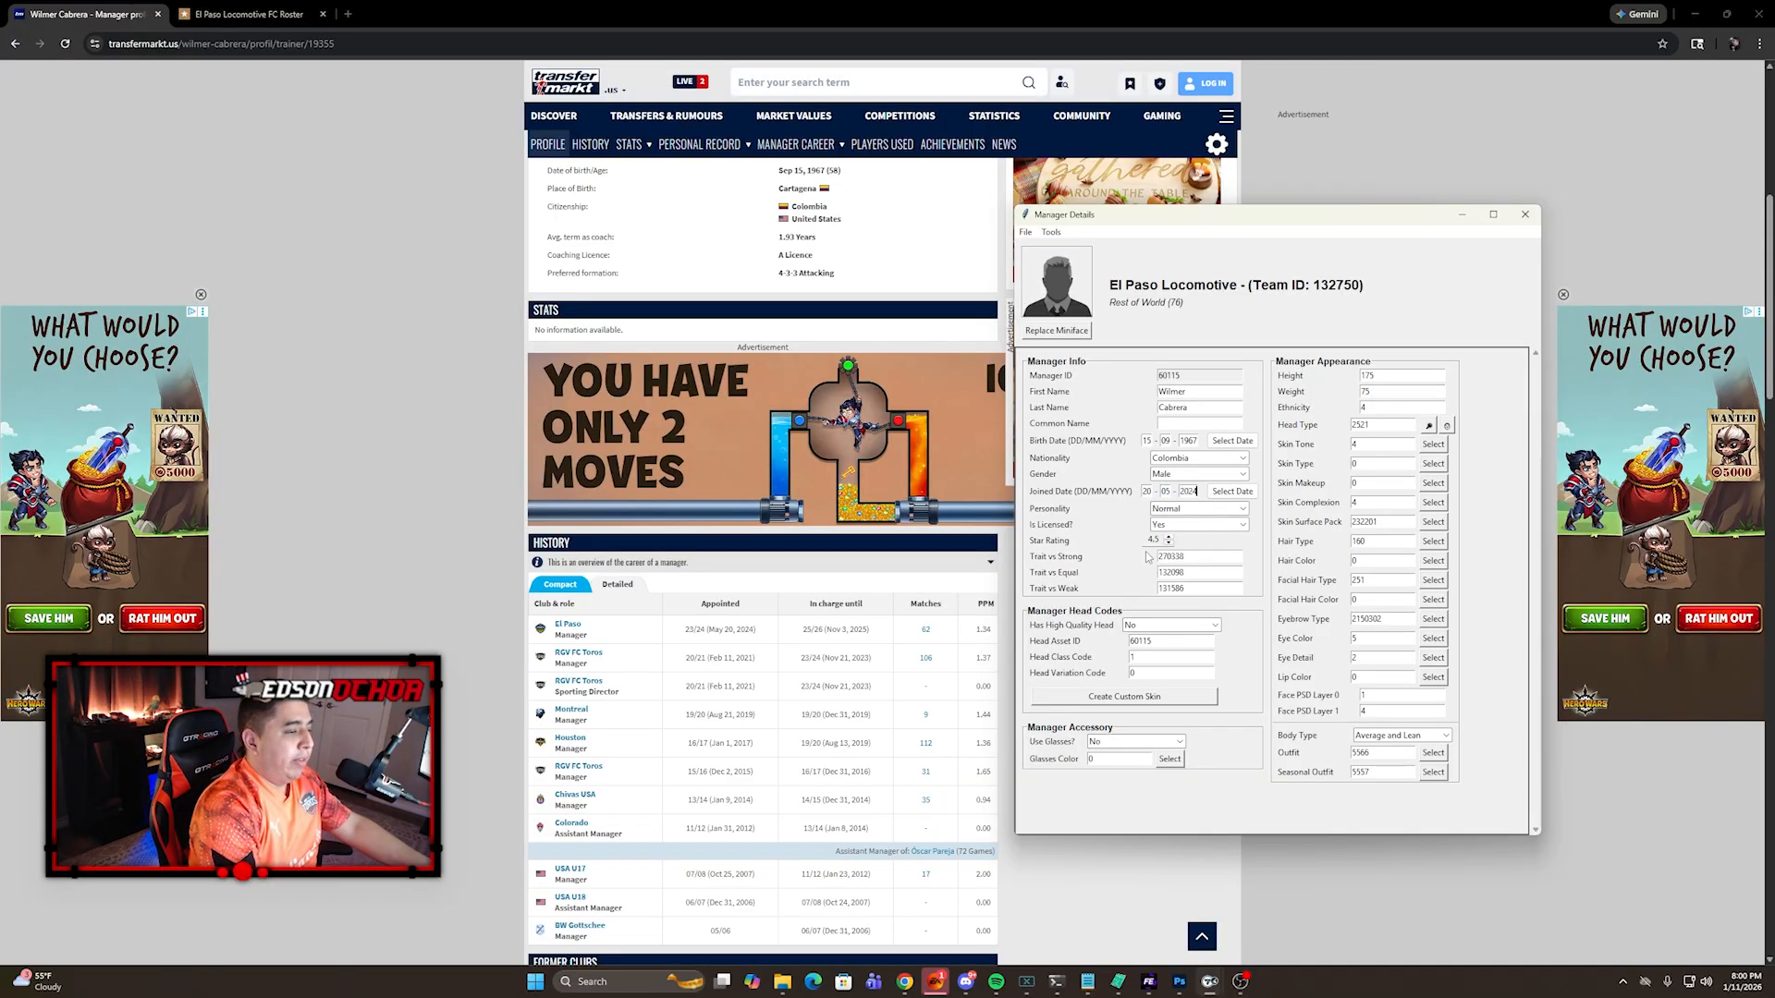
type("4")
Step: Set the manager's personality to Energetic and star rating to 3.0, keeping the licensed option at Yes
left_click(1202, 508)
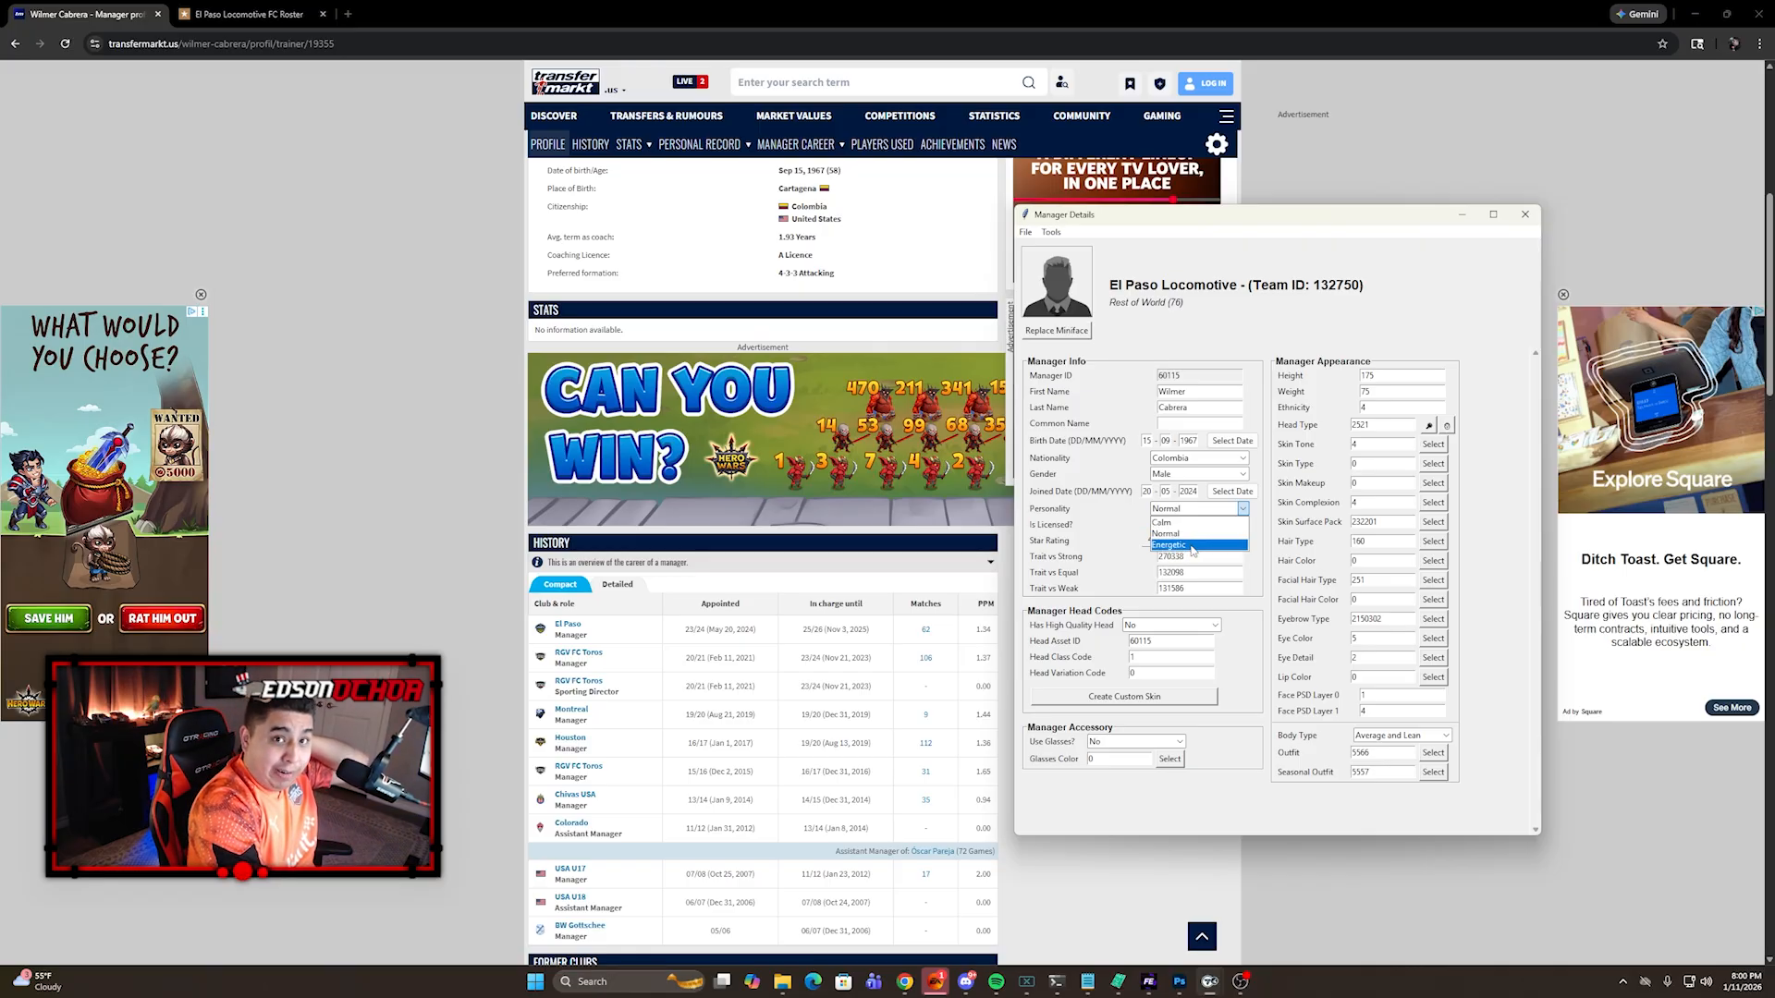
left_click(1193, 547)
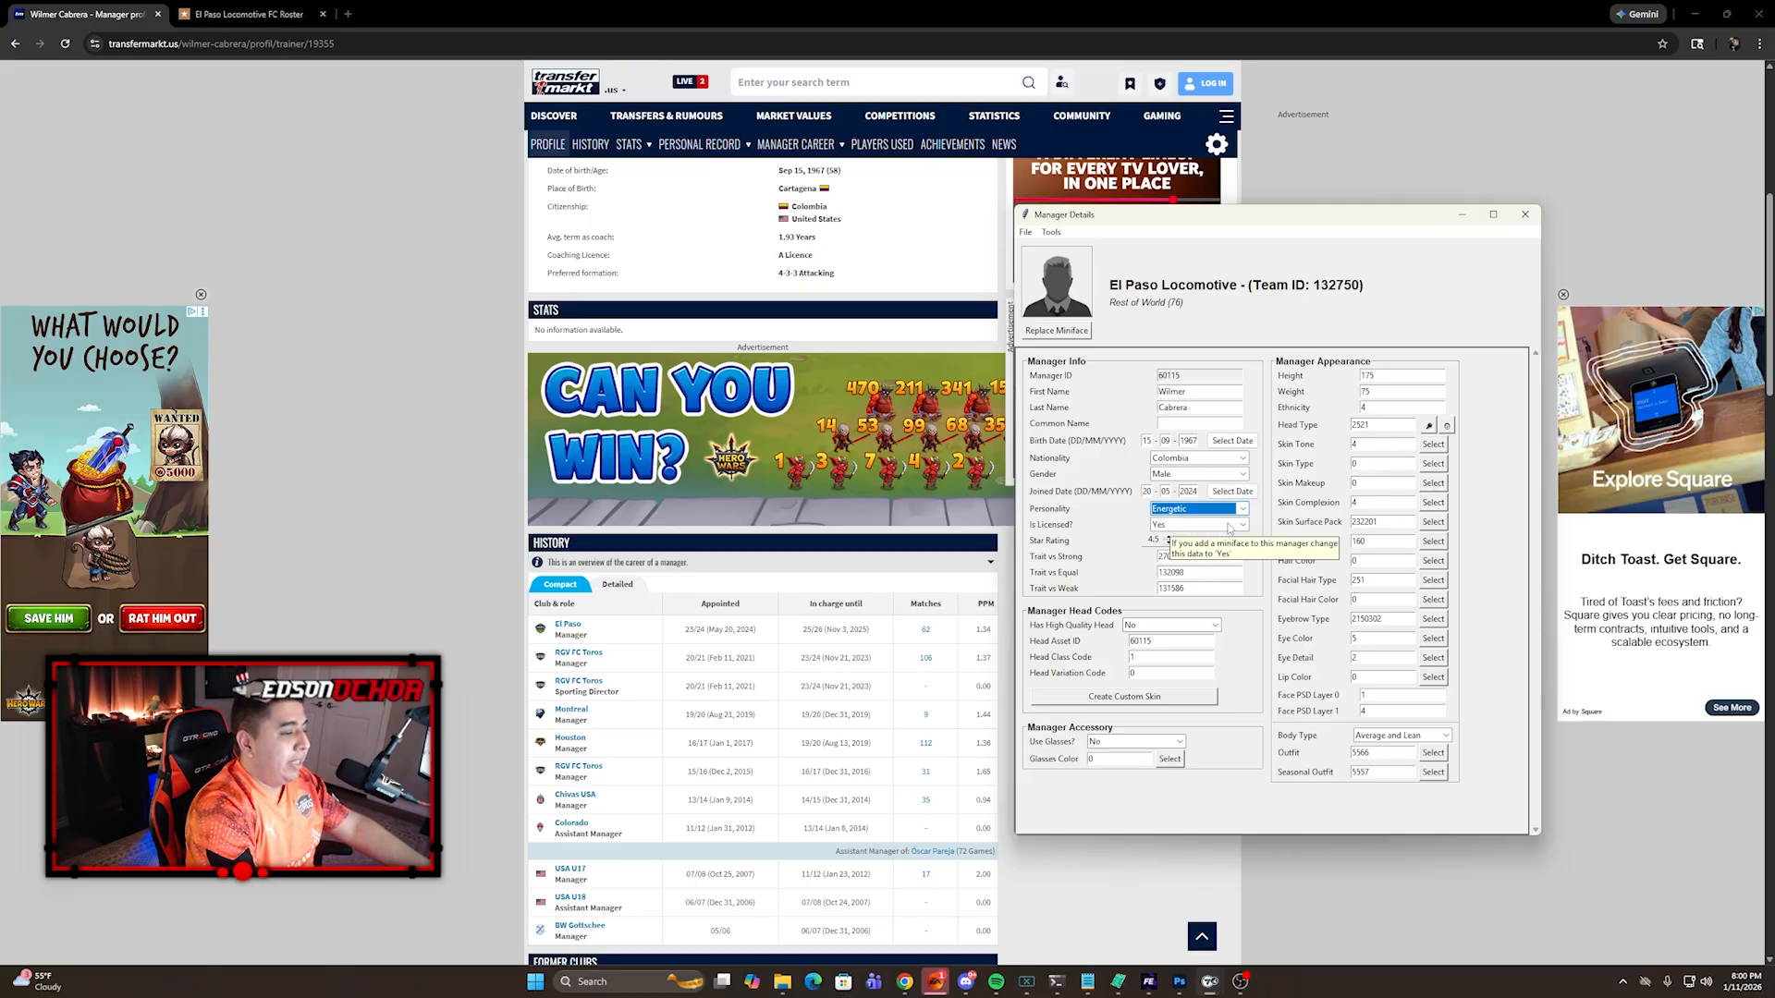
left_click(1243, 525)
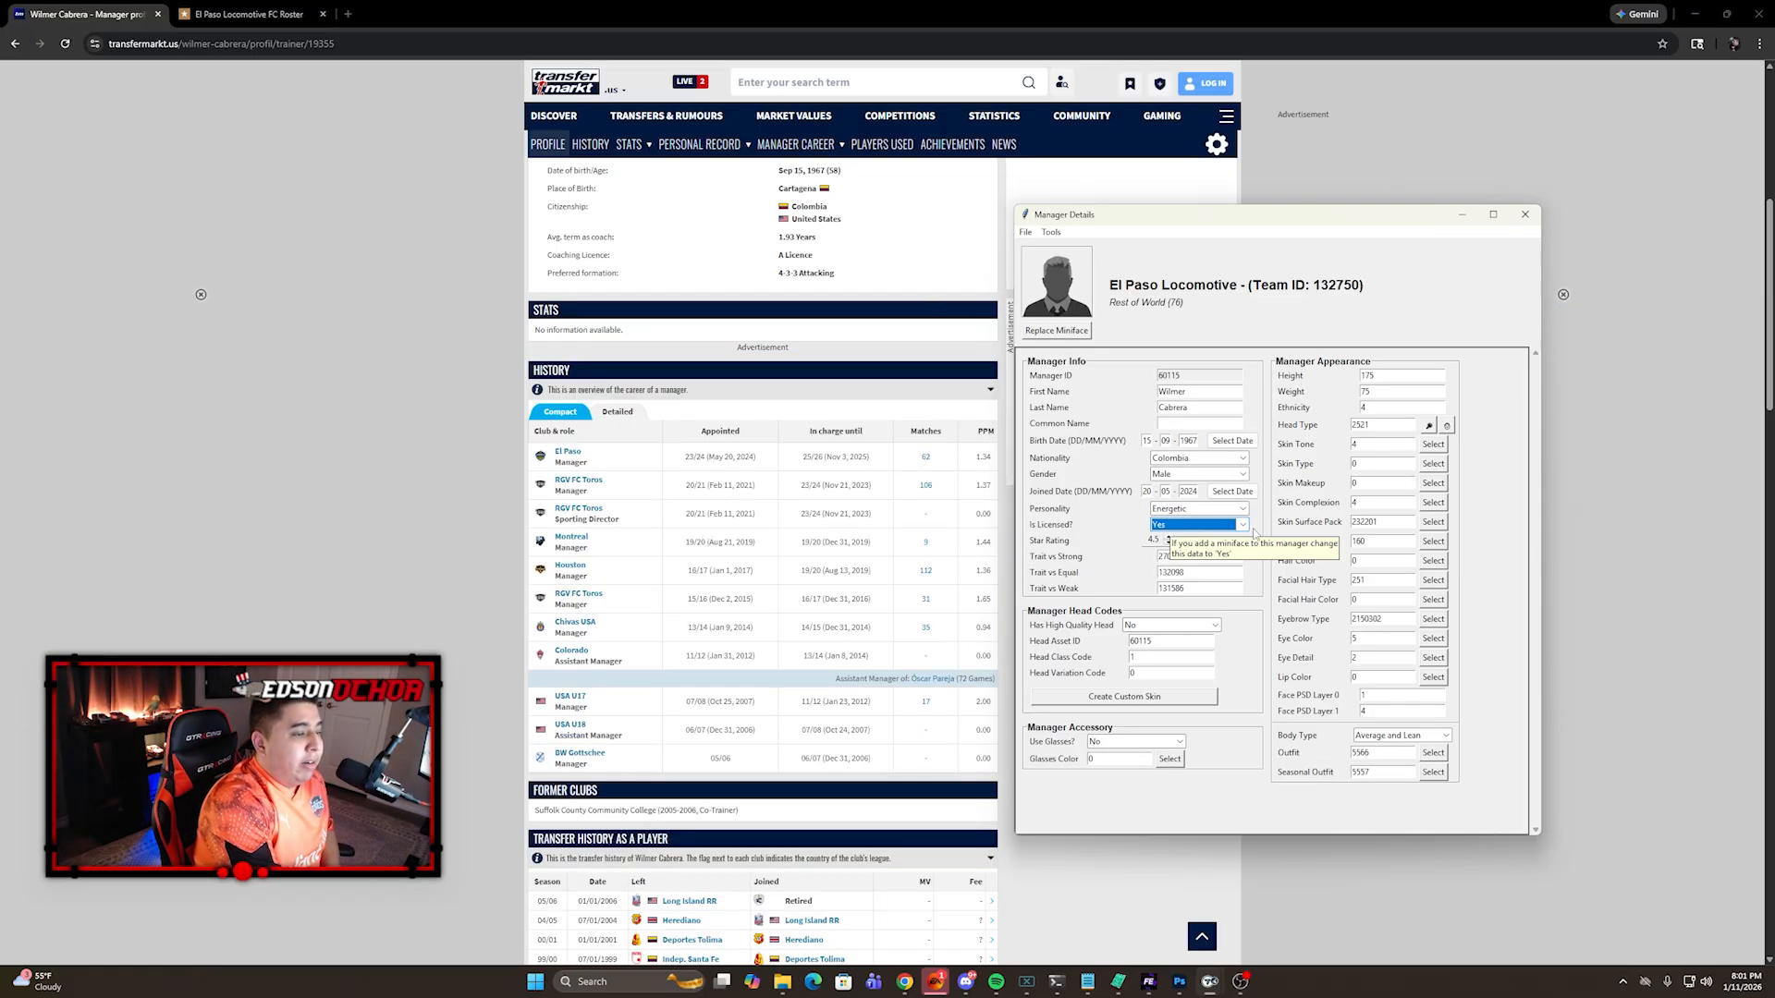
key("Tab")
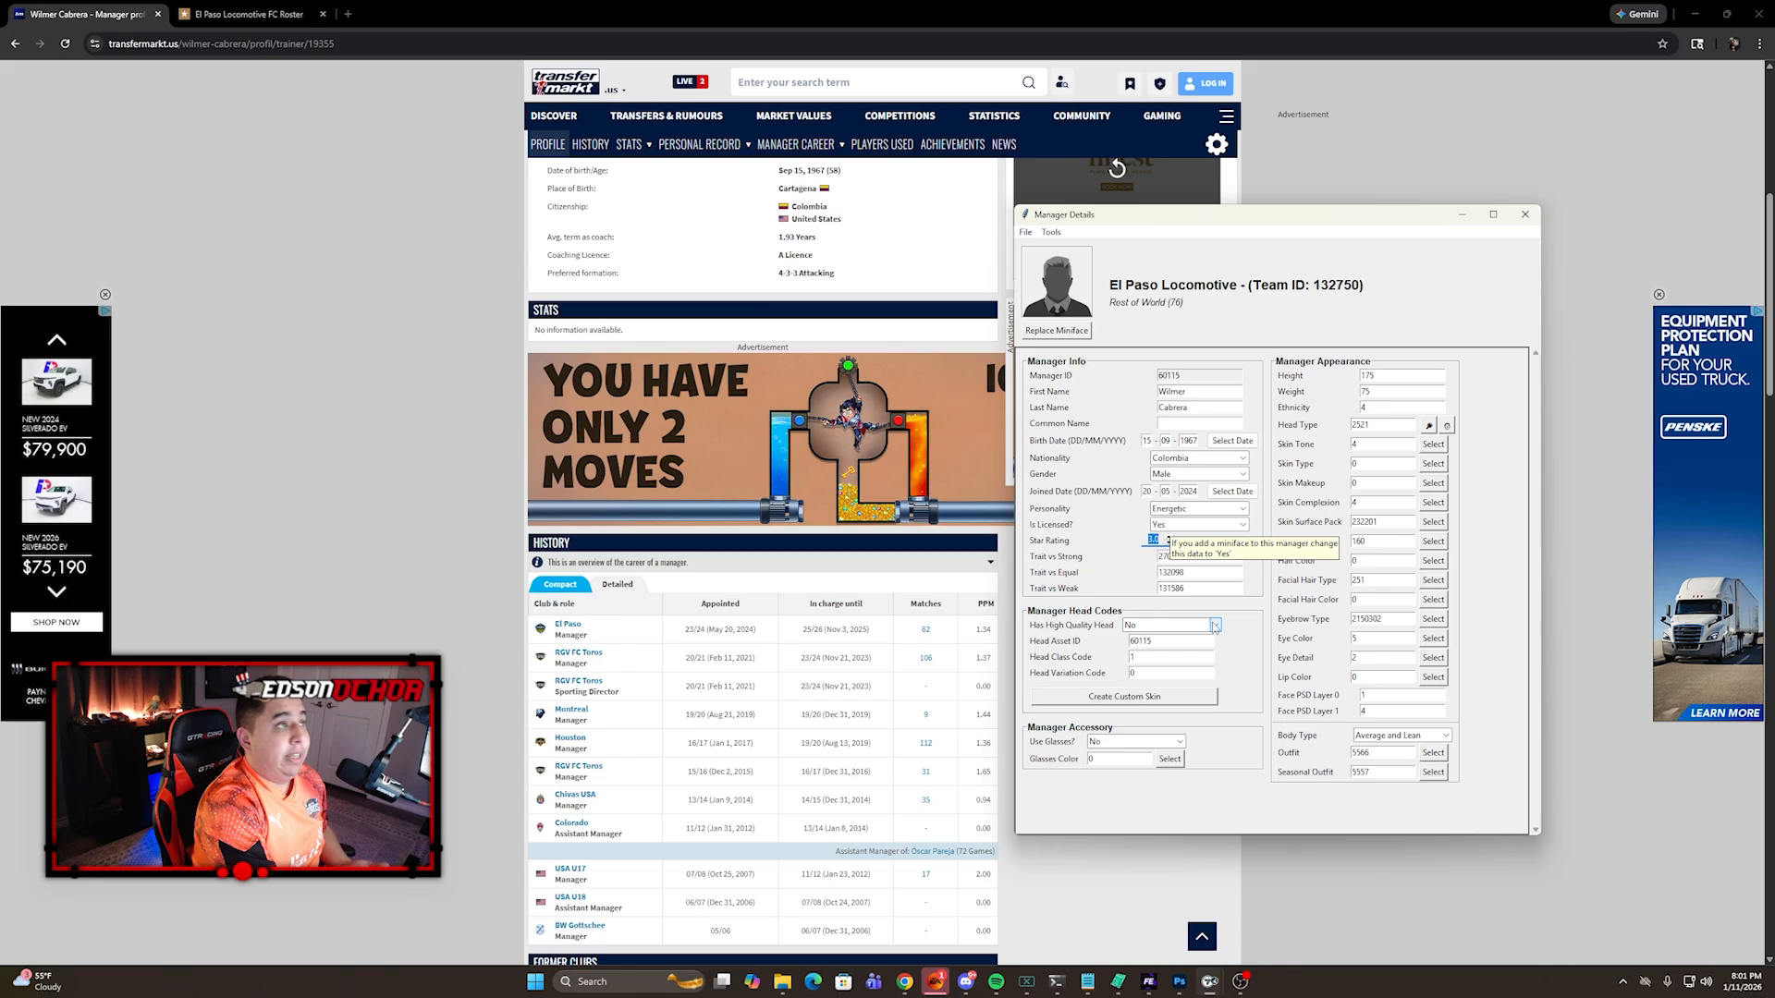
Step: Keep the manager's high-quality head and glasses options set to No
left_click(1217, 627)
left_click(1218, 627)
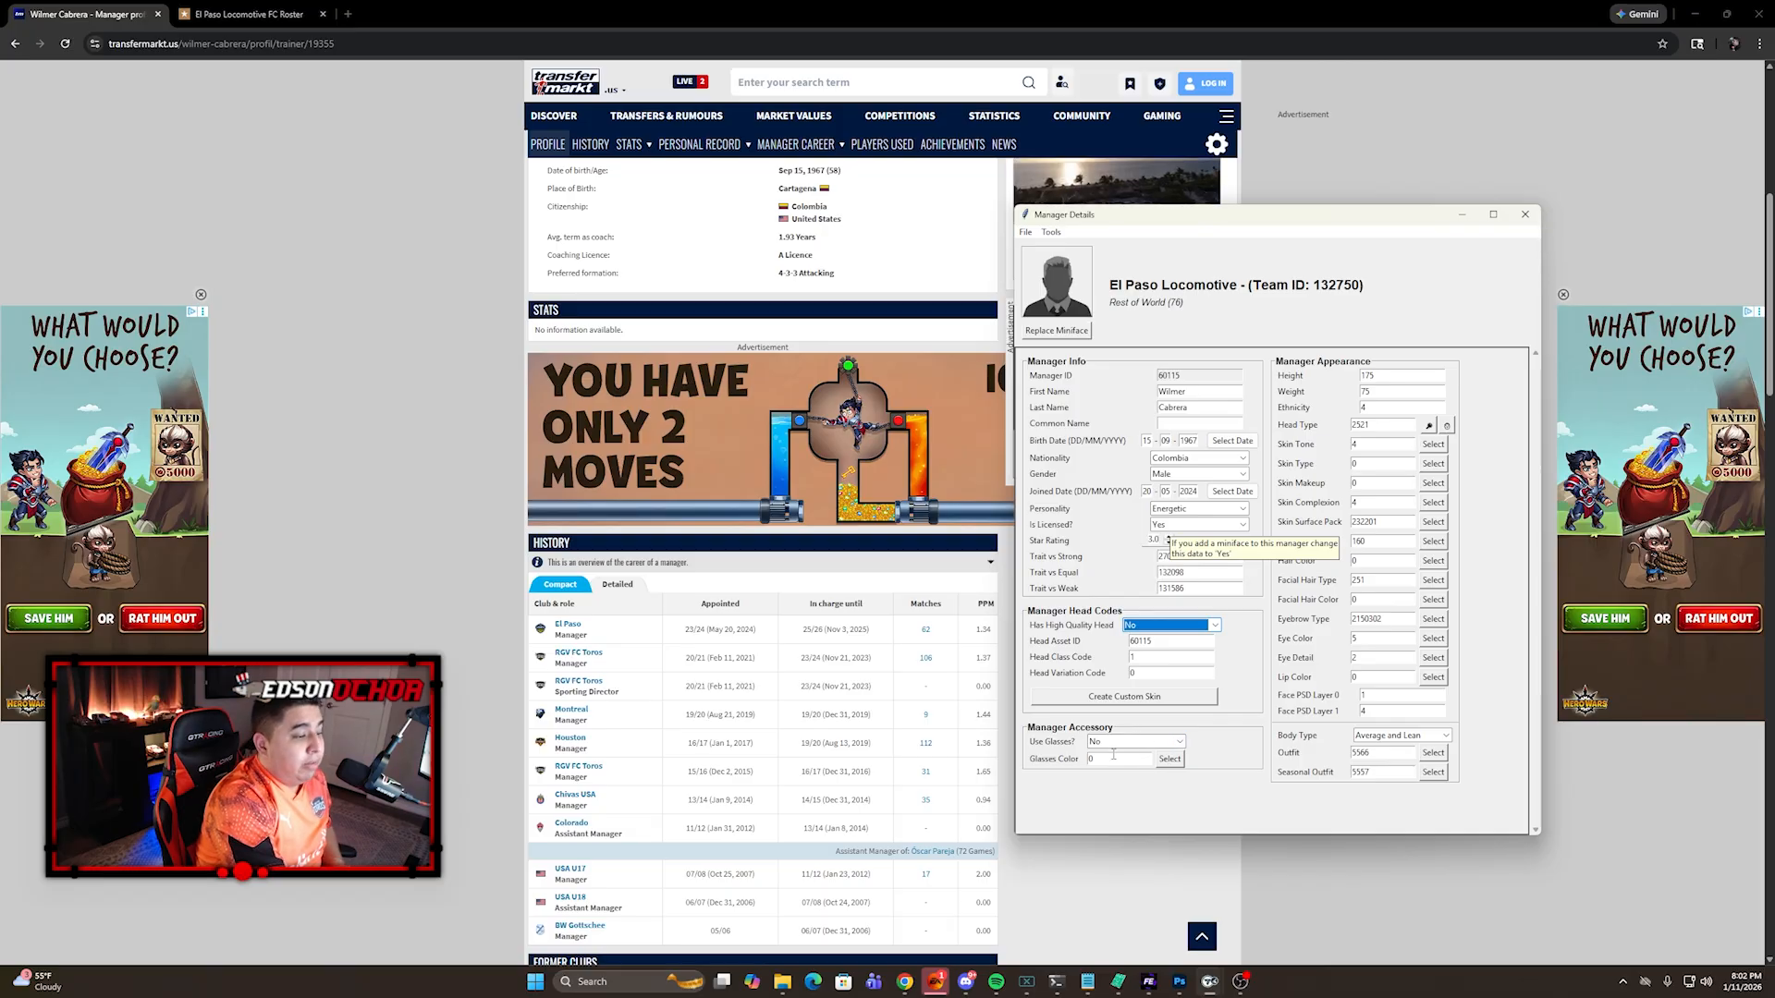
left_click(1179, 743)
left_click(1103, 756)
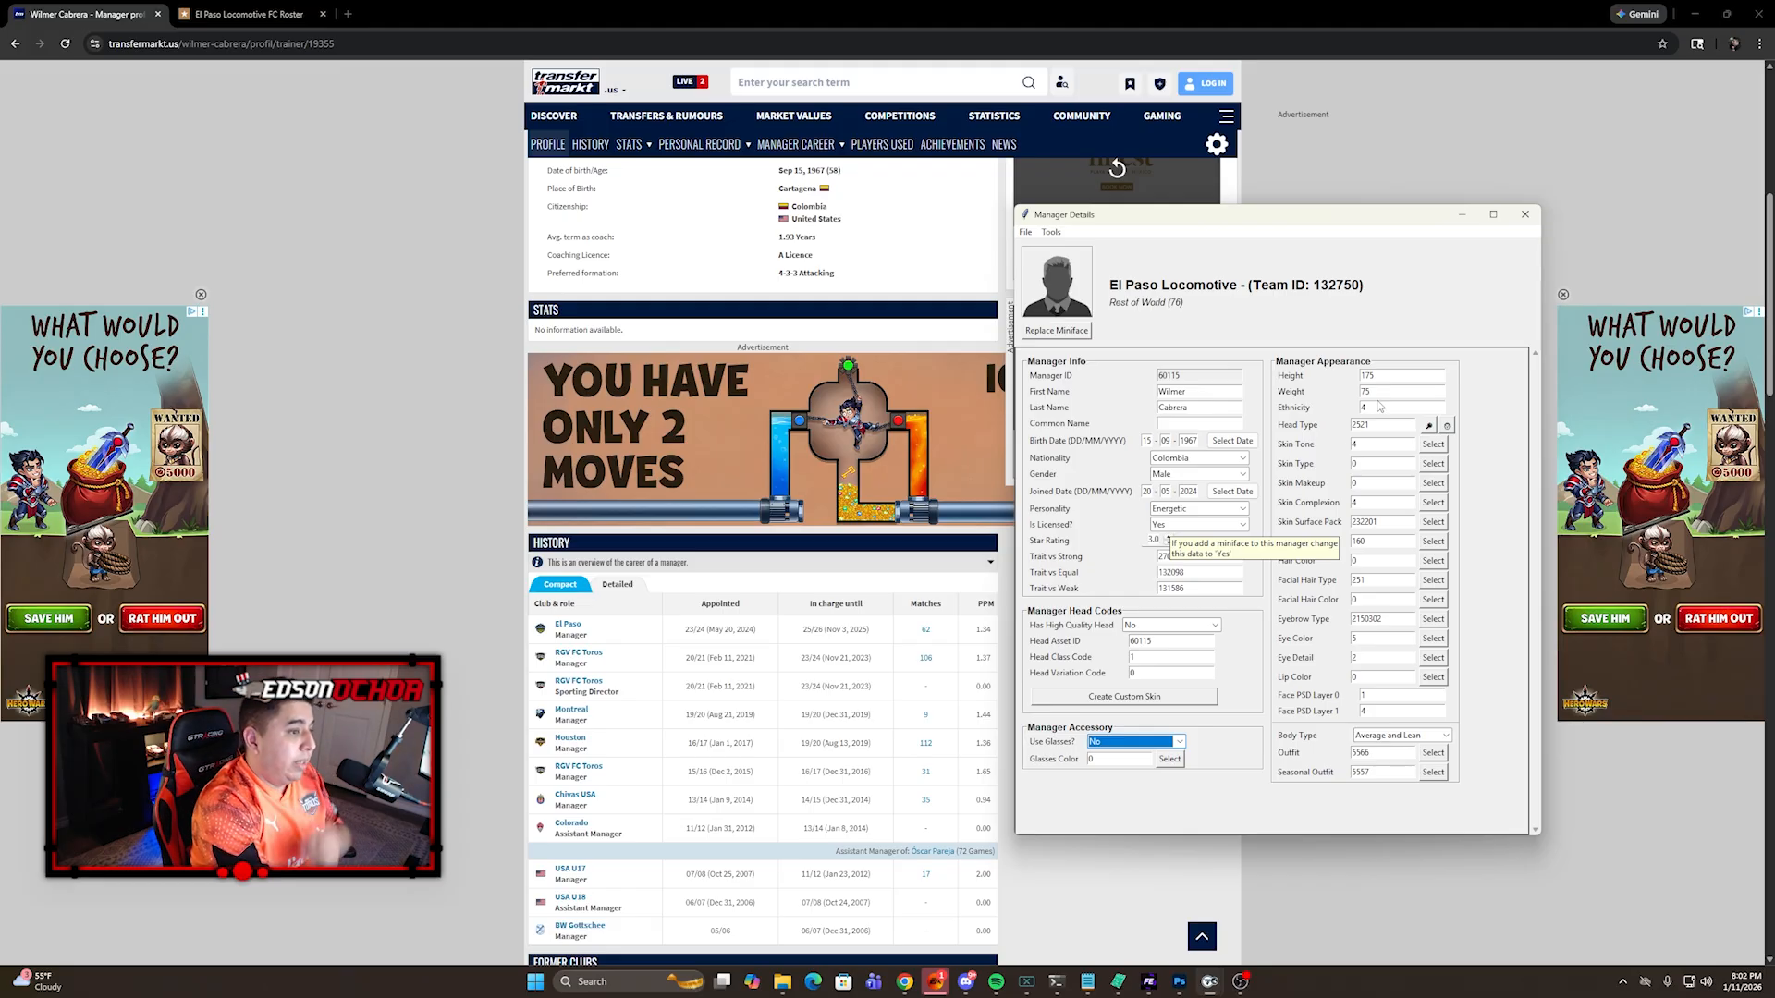
Step: Look up the coach's height in Chrome with a Google search for "wilmer cabrera height"
left_click(1382, 374)
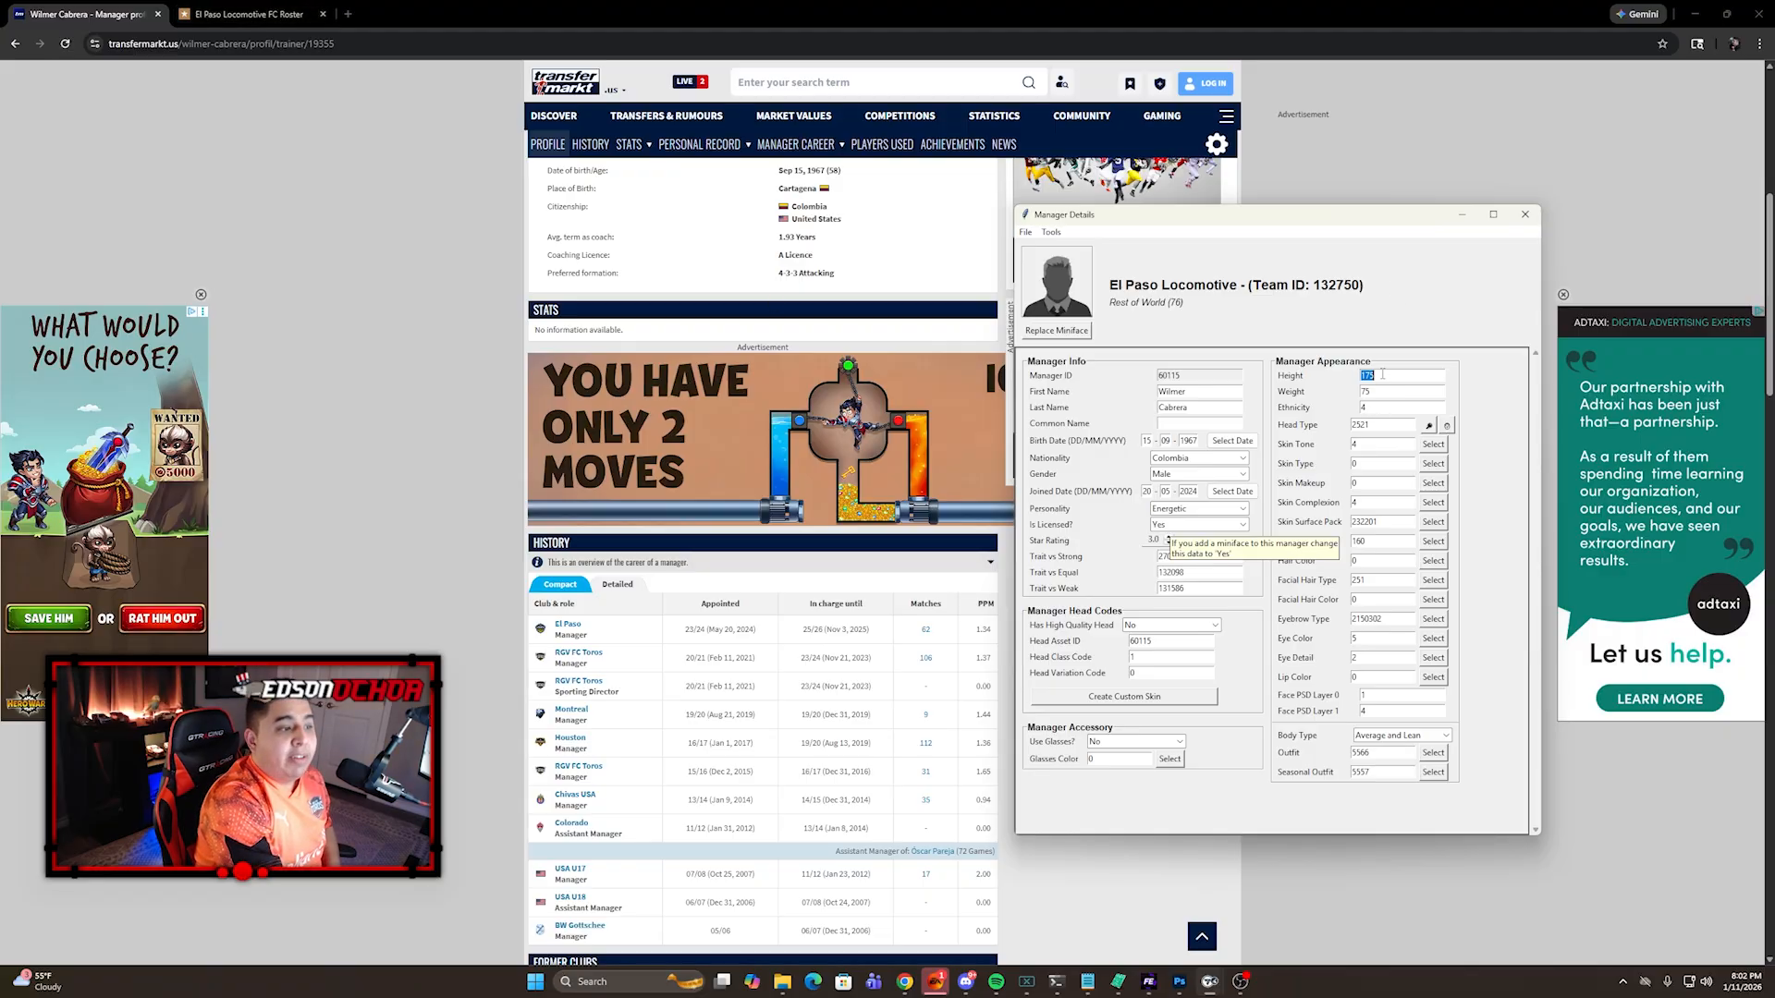
key("alt+Left")
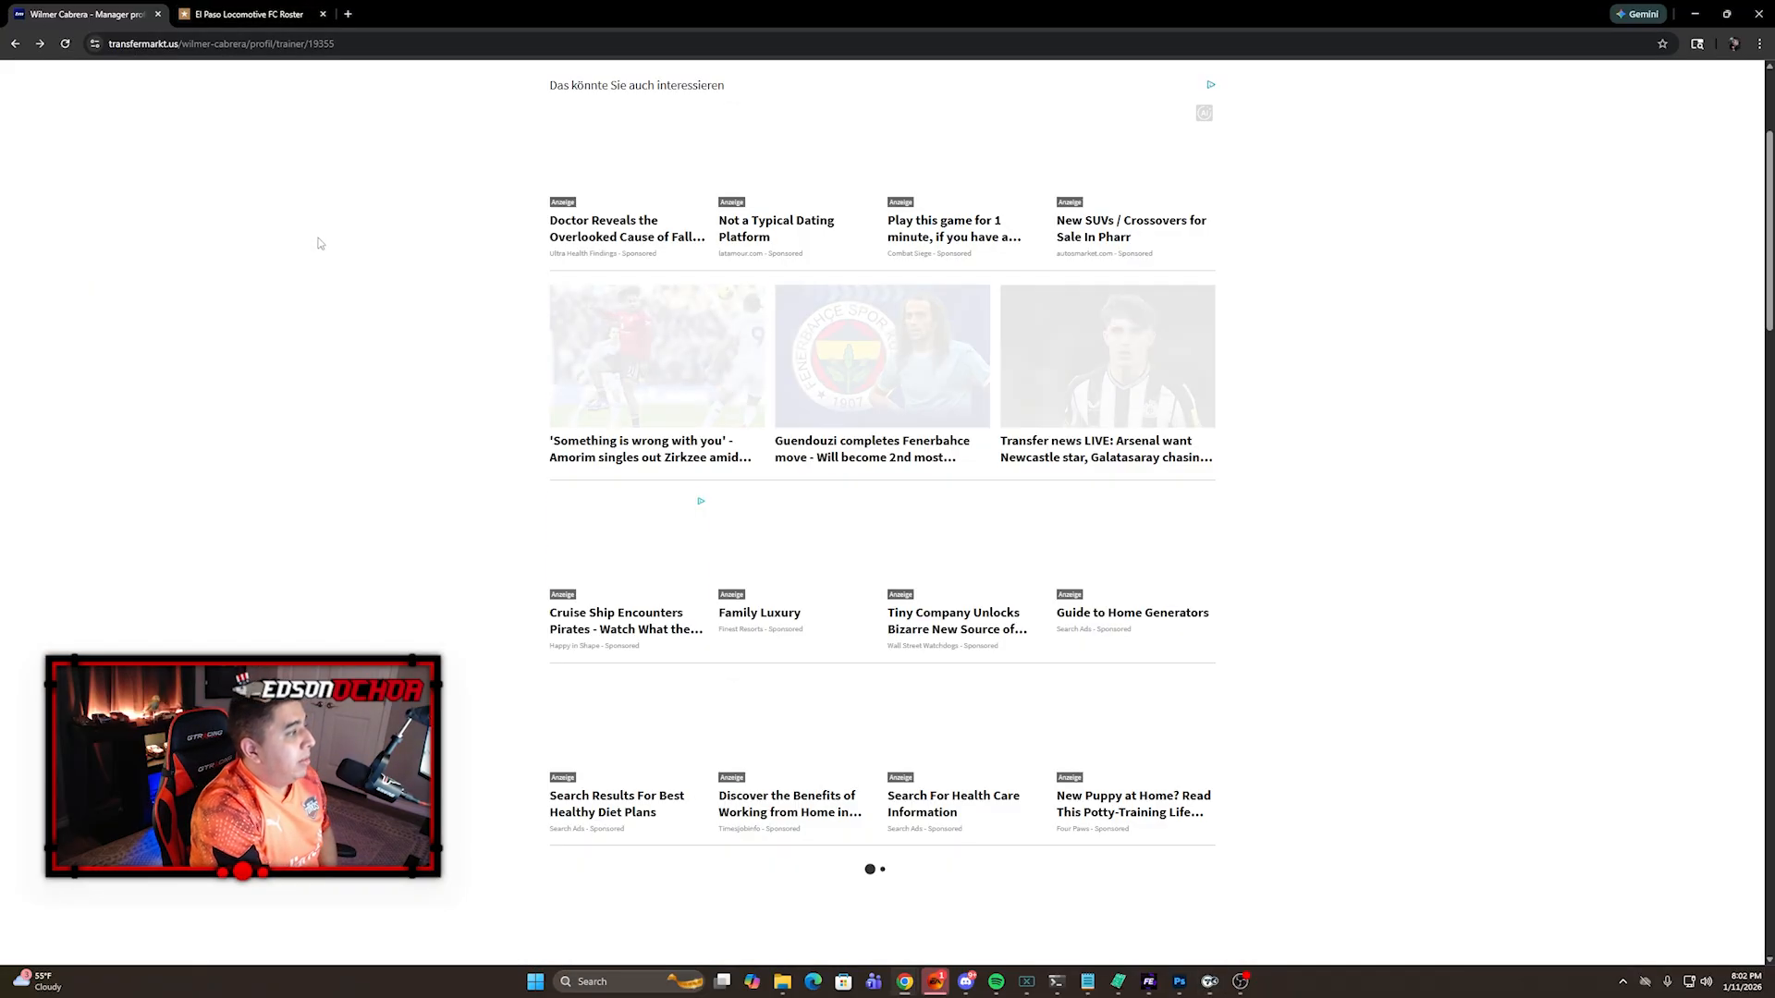
key("alt+Left")
left_click(293, 96)
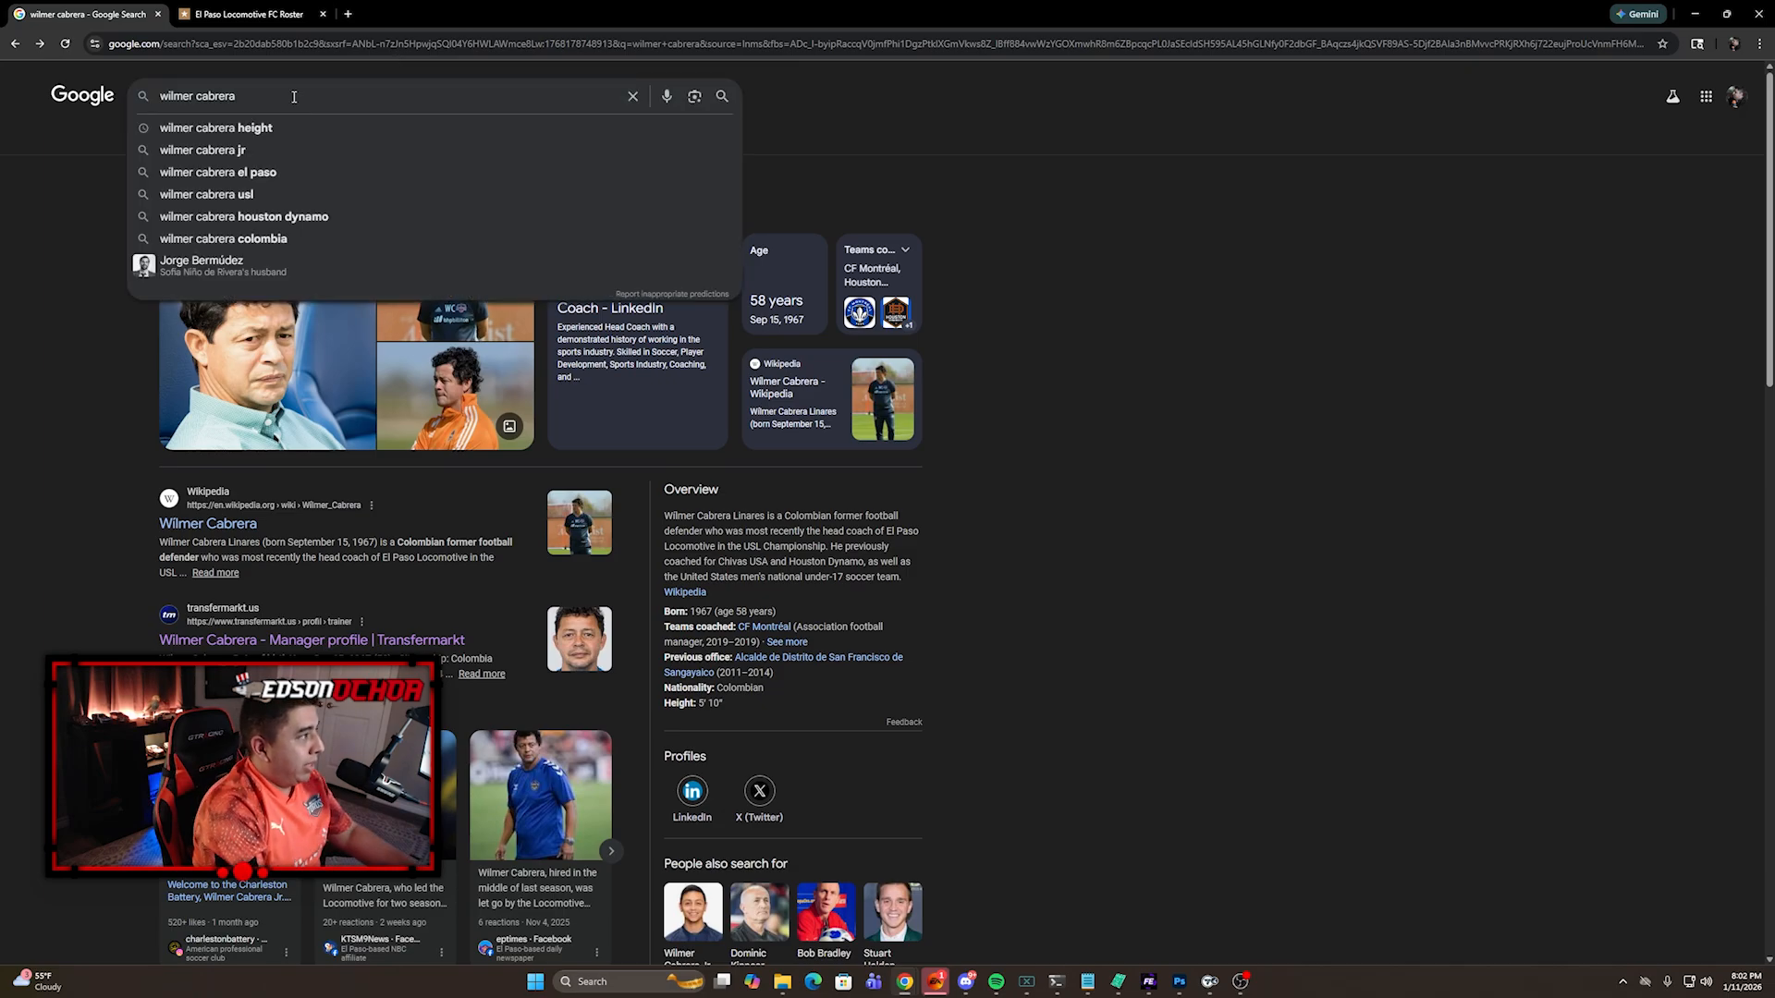
left_click(255, 128)
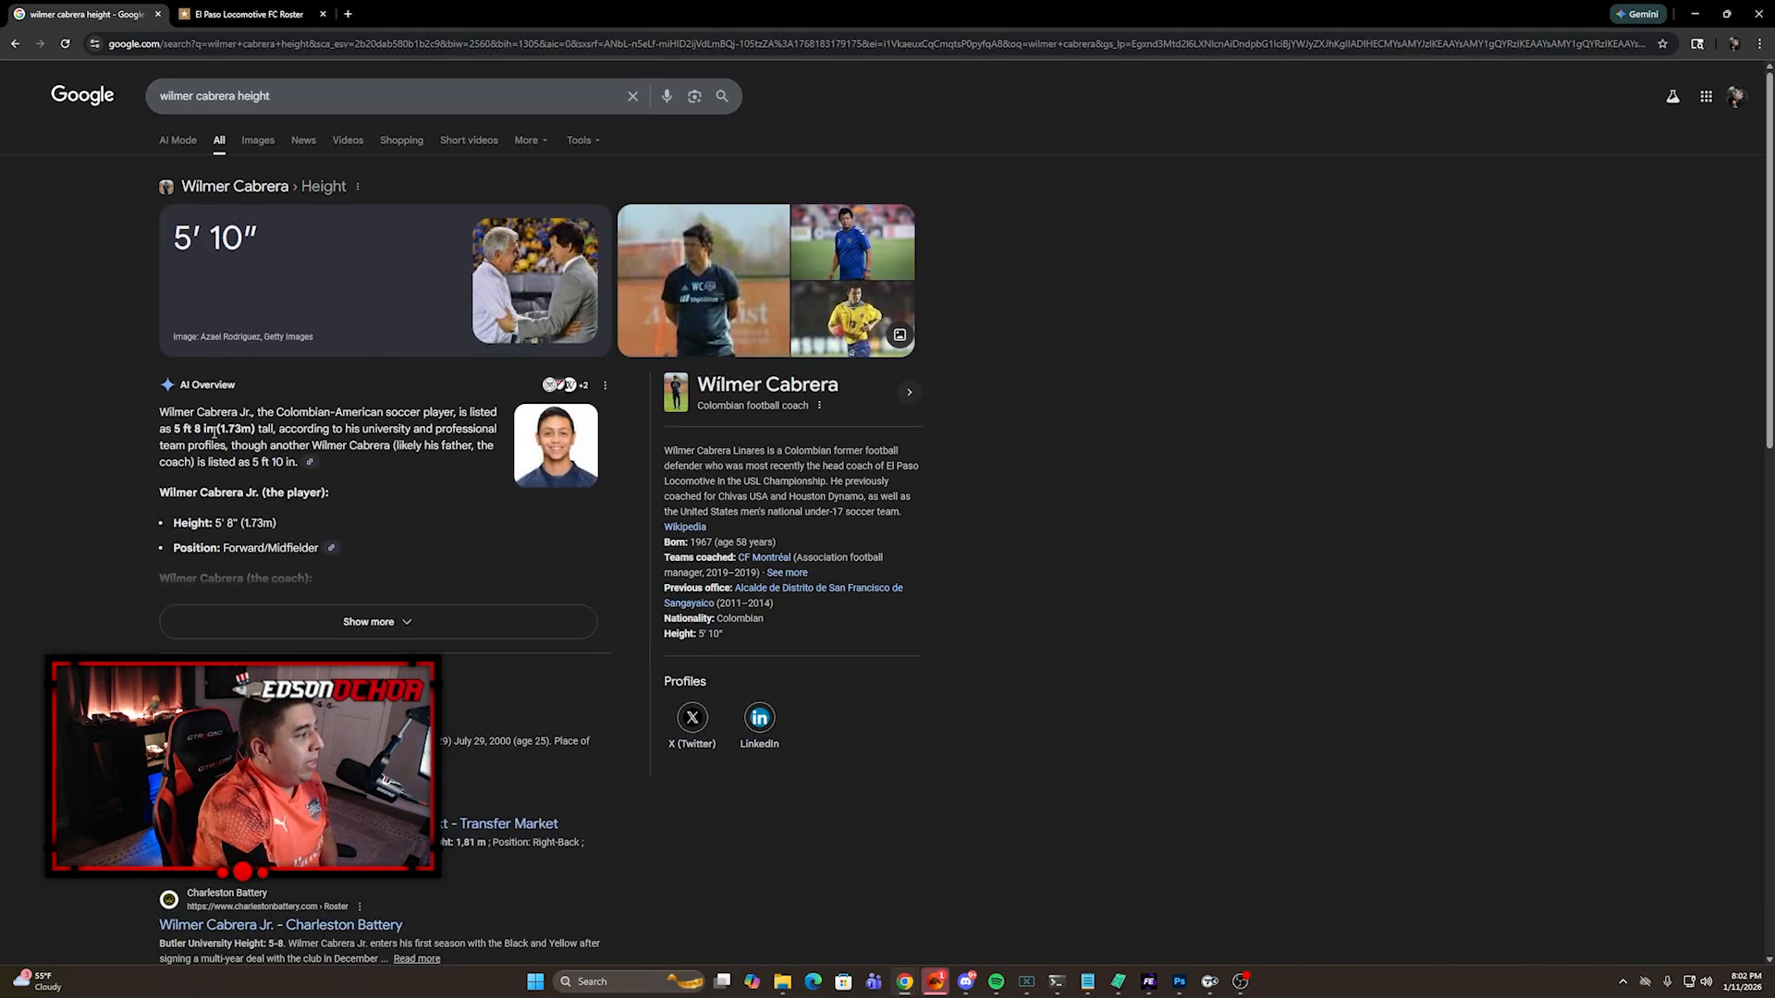
Step: Find the coach's height in the Google results and set the manager's height to 181 in FC Editor
scroll(279, 312, "down", 2)
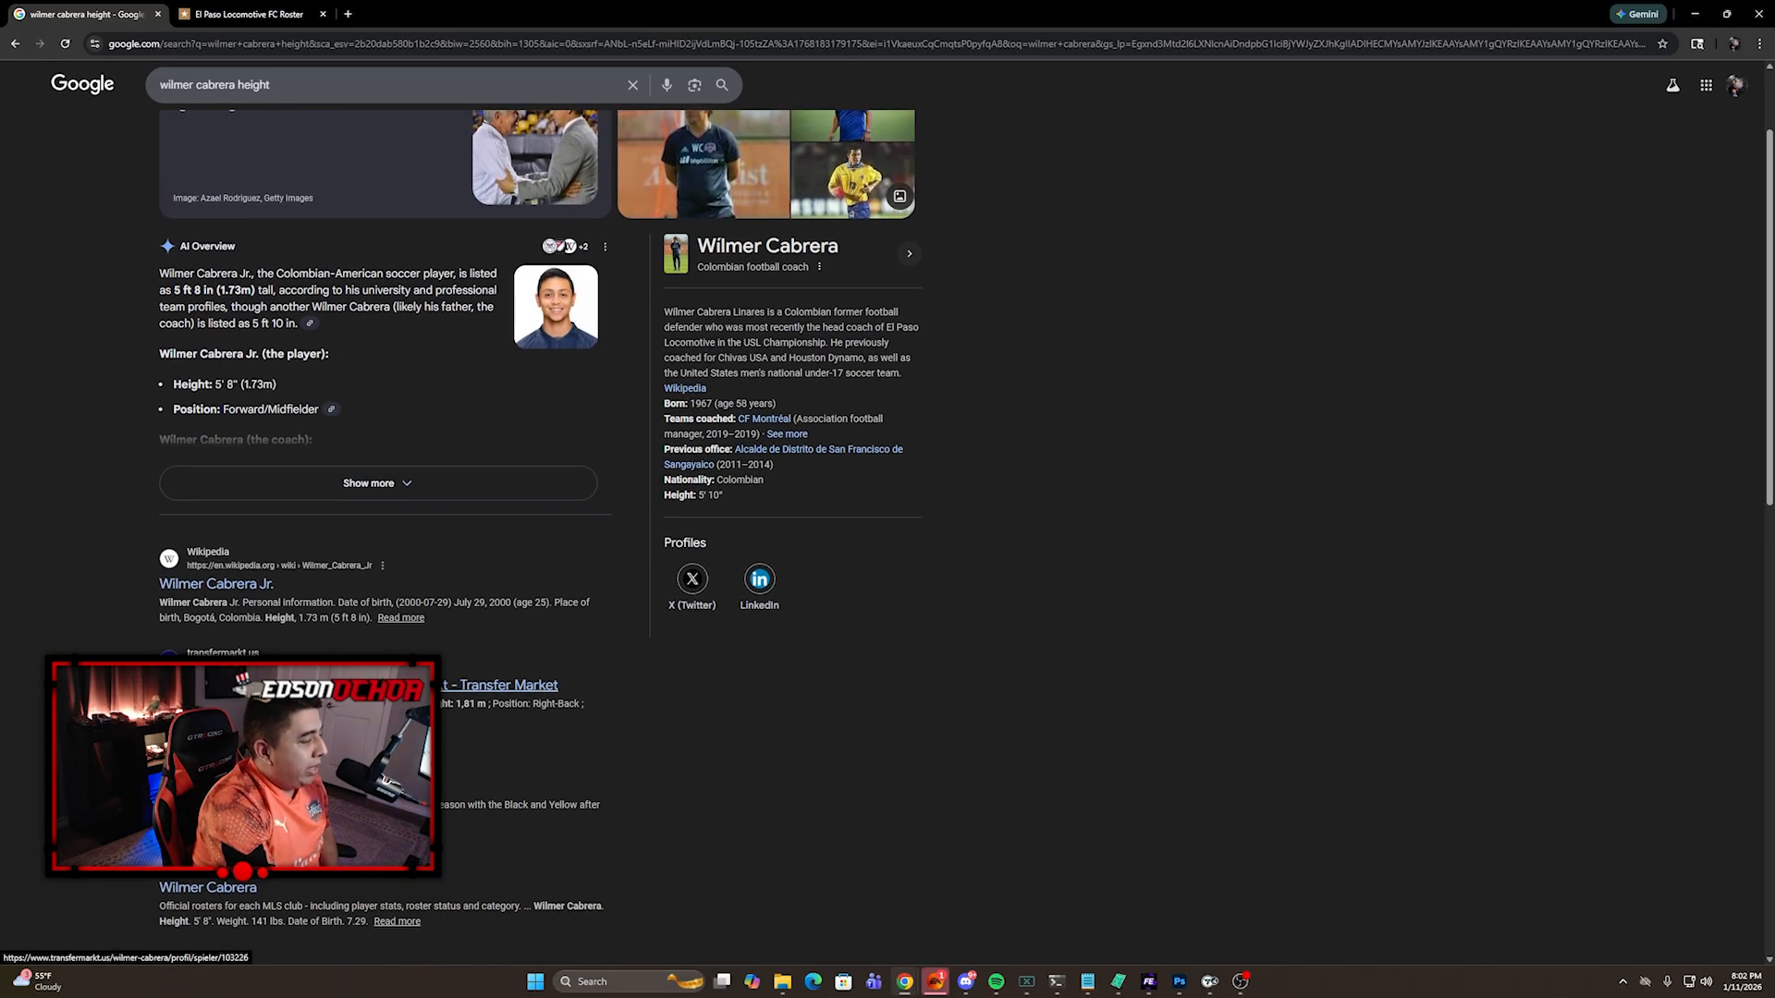
scroll(427, 566, "down", 2)
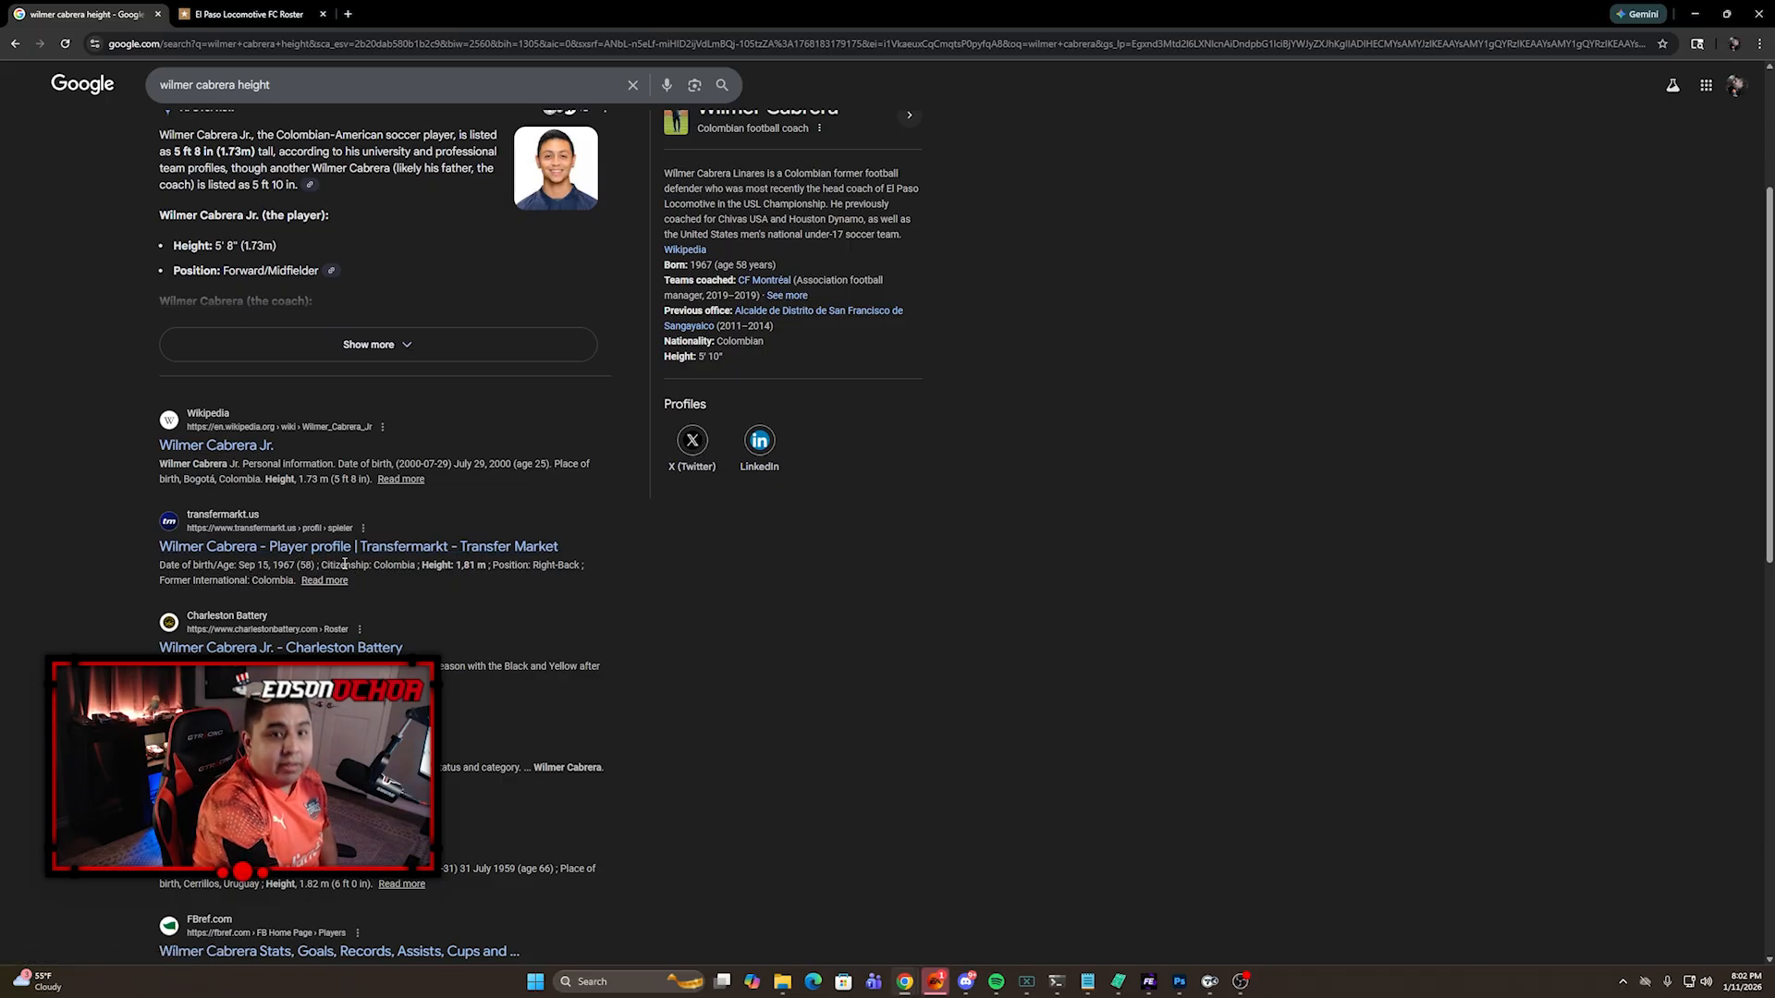
scroll(303, 585, "up", 1)
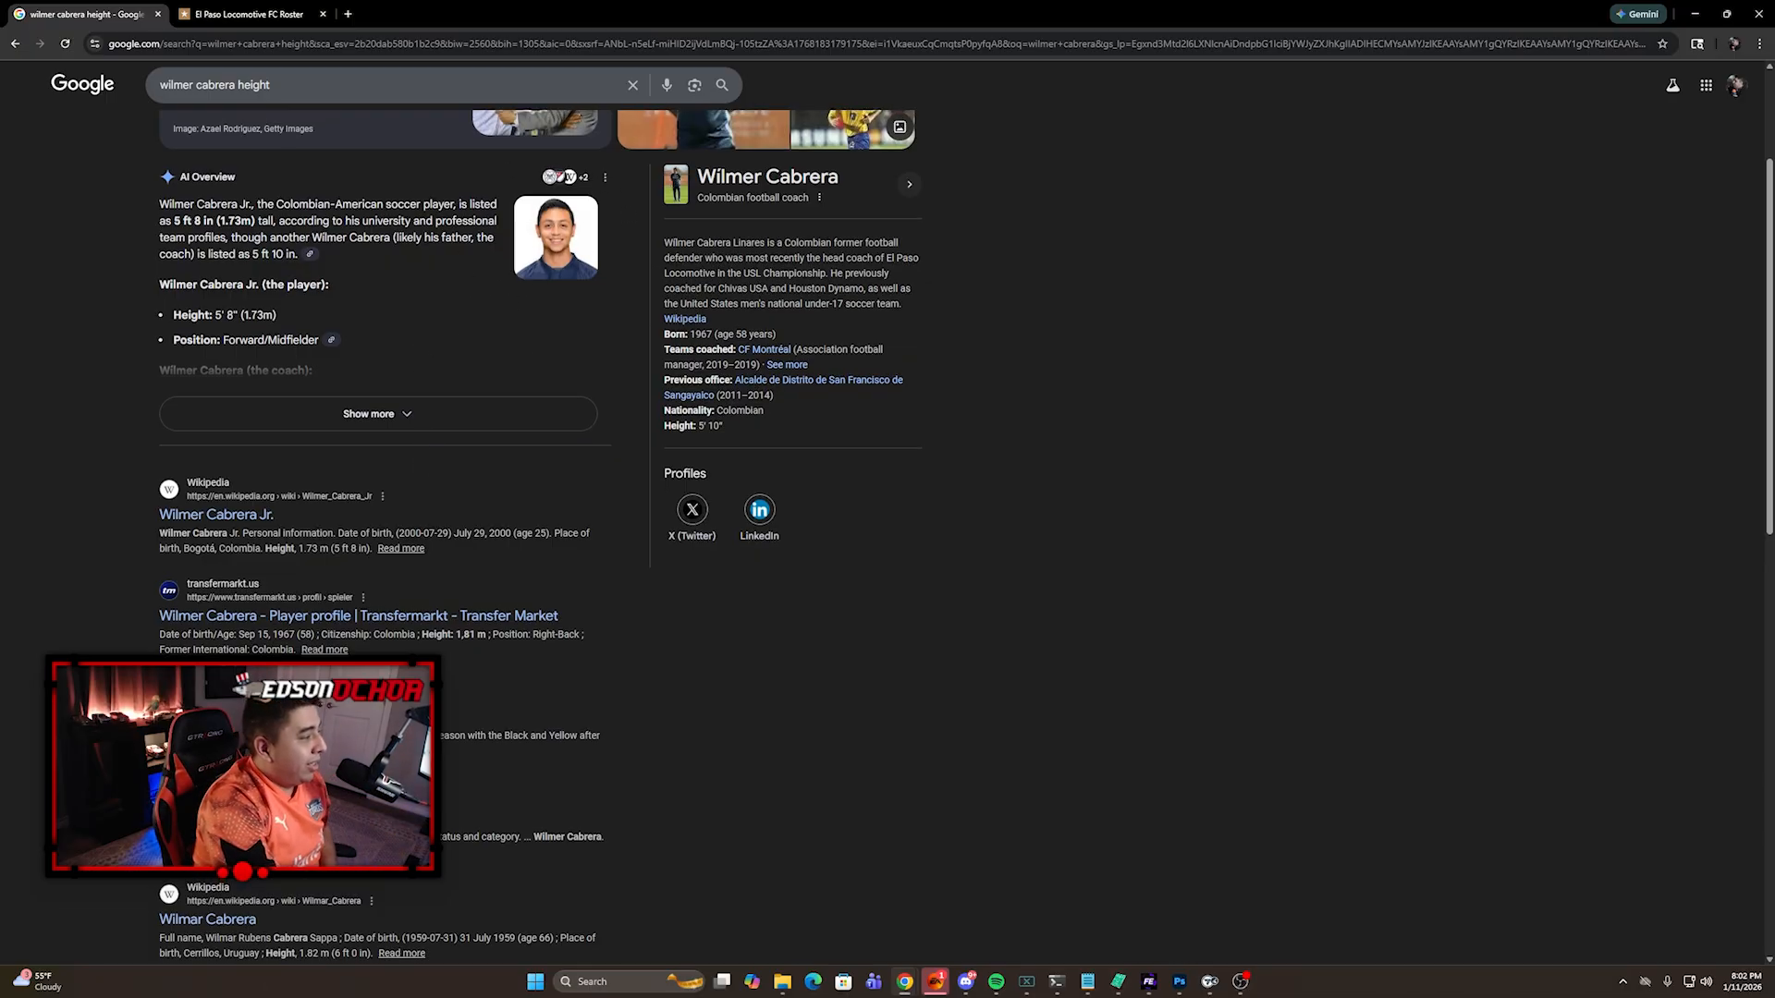
scroll(444, 553, "down", 1)
scroll(471, 531, "down", 1)
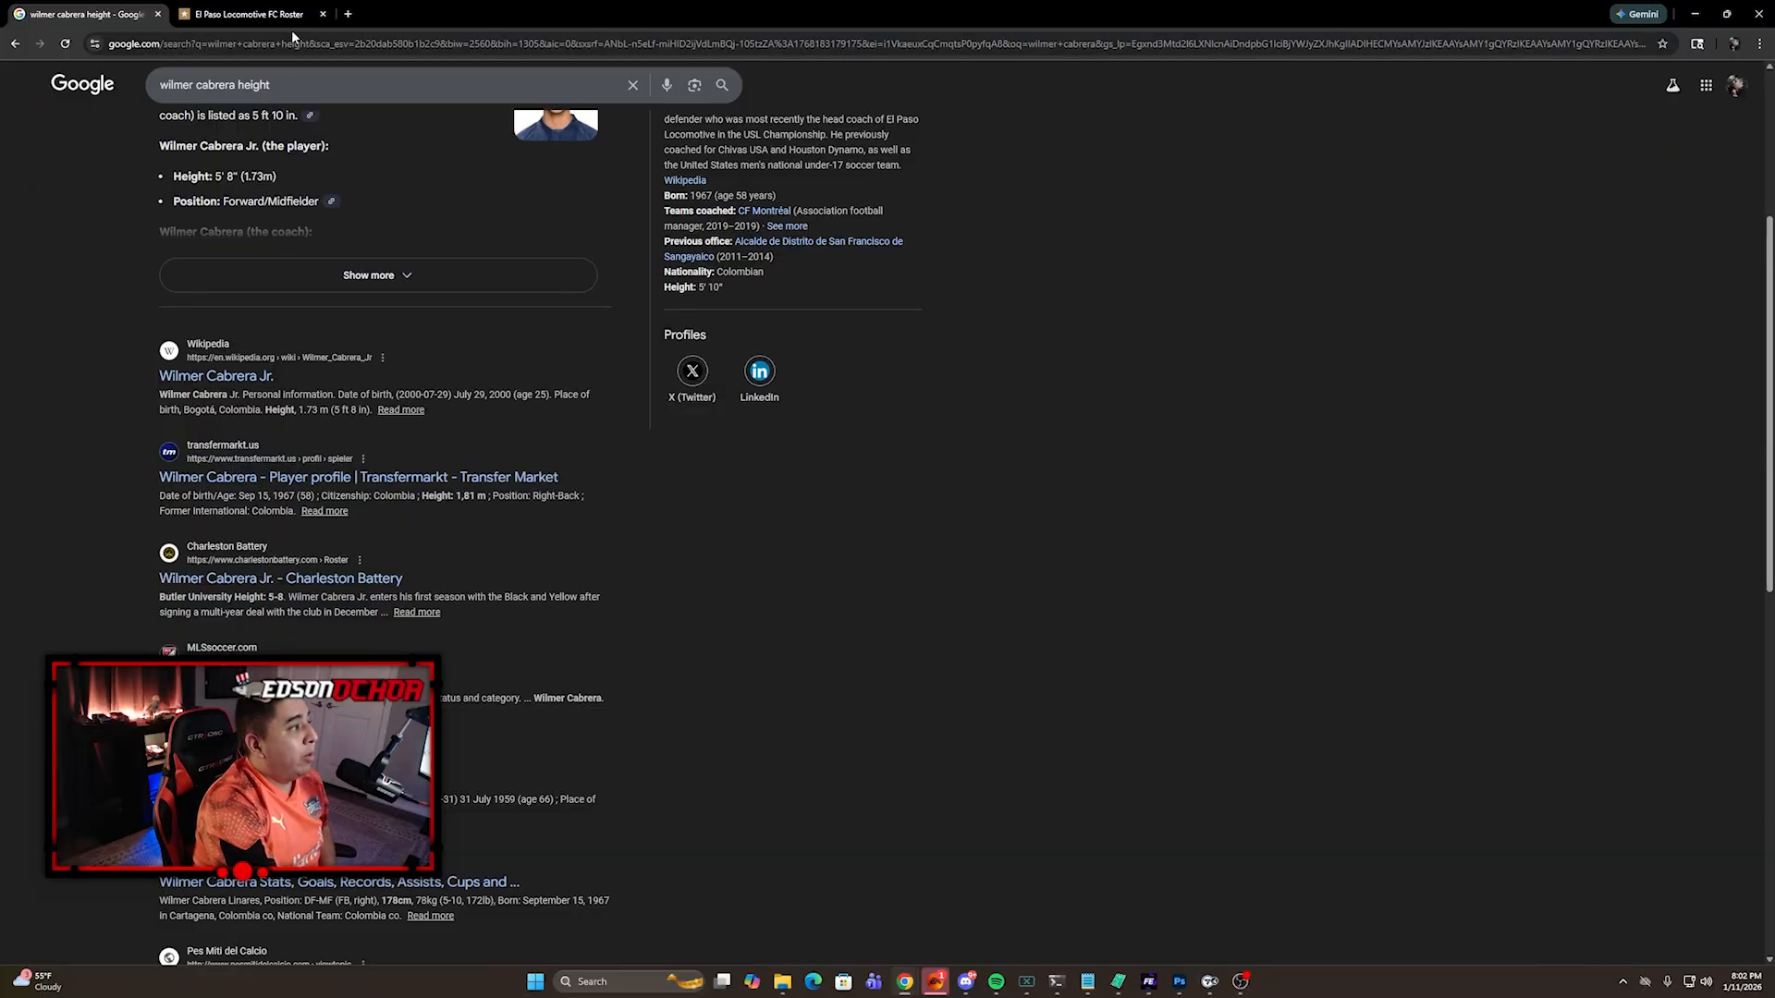
mouse_move(1209, 986)
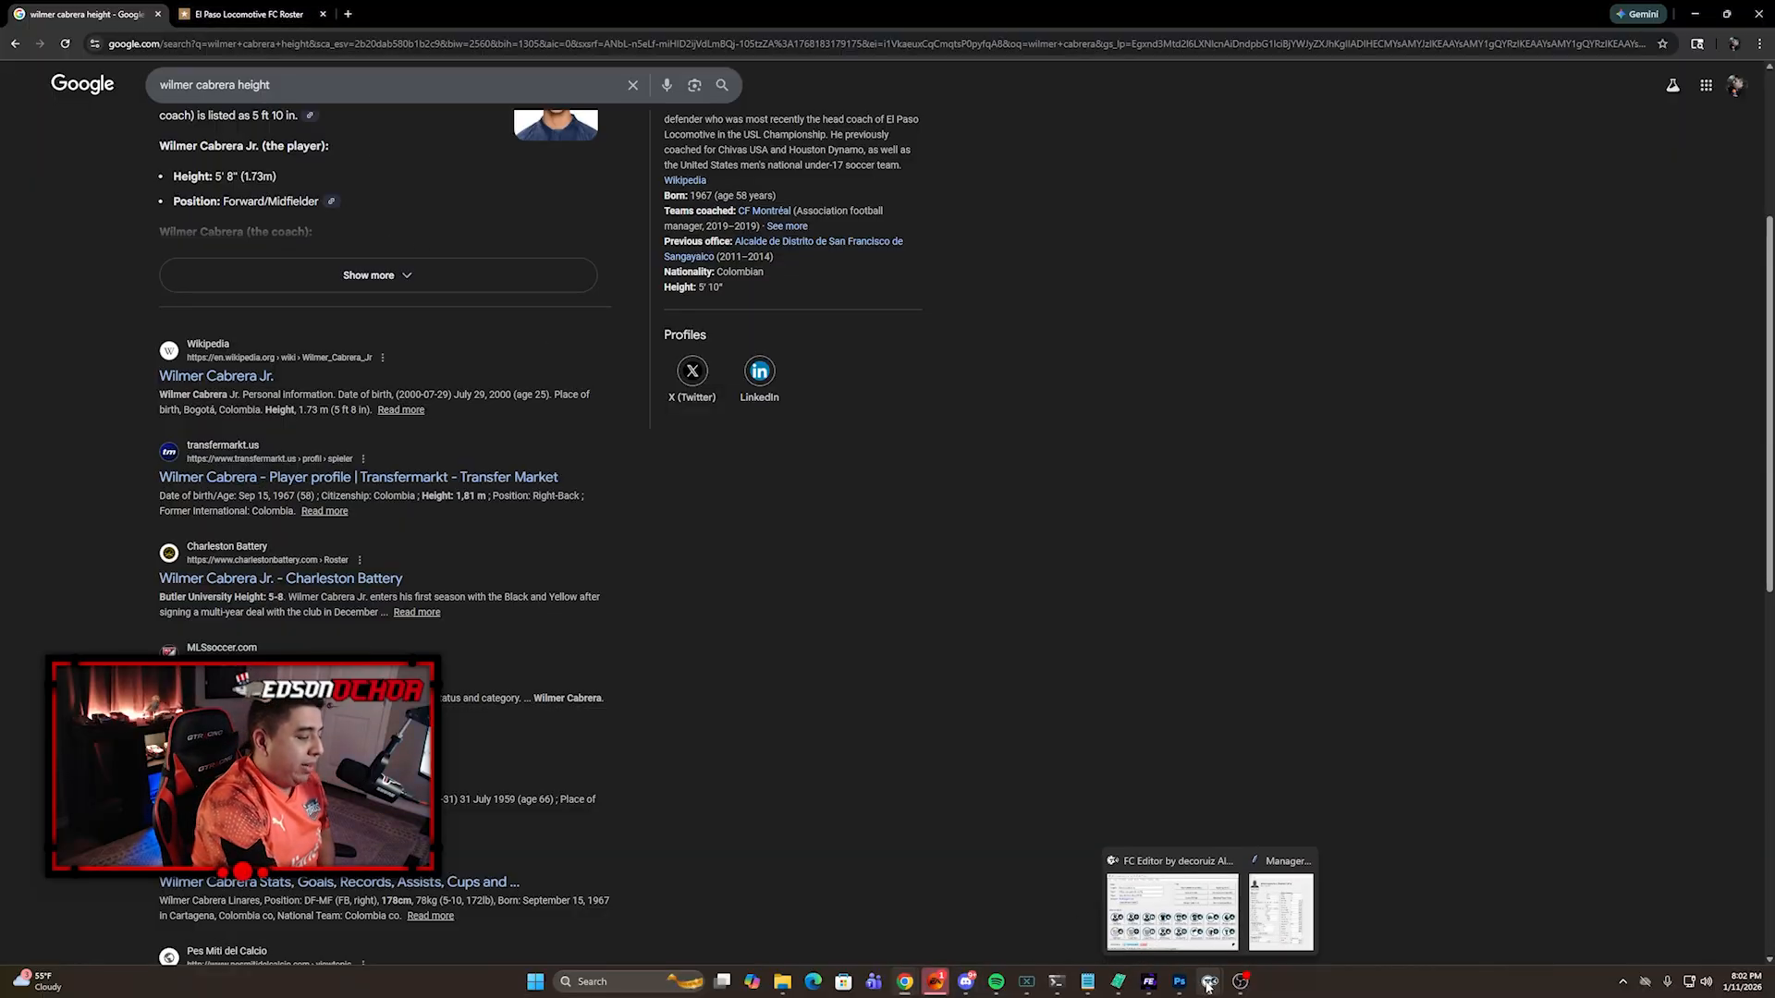
left_click(1281, 911)
left_click(1389, 375)
type("18")
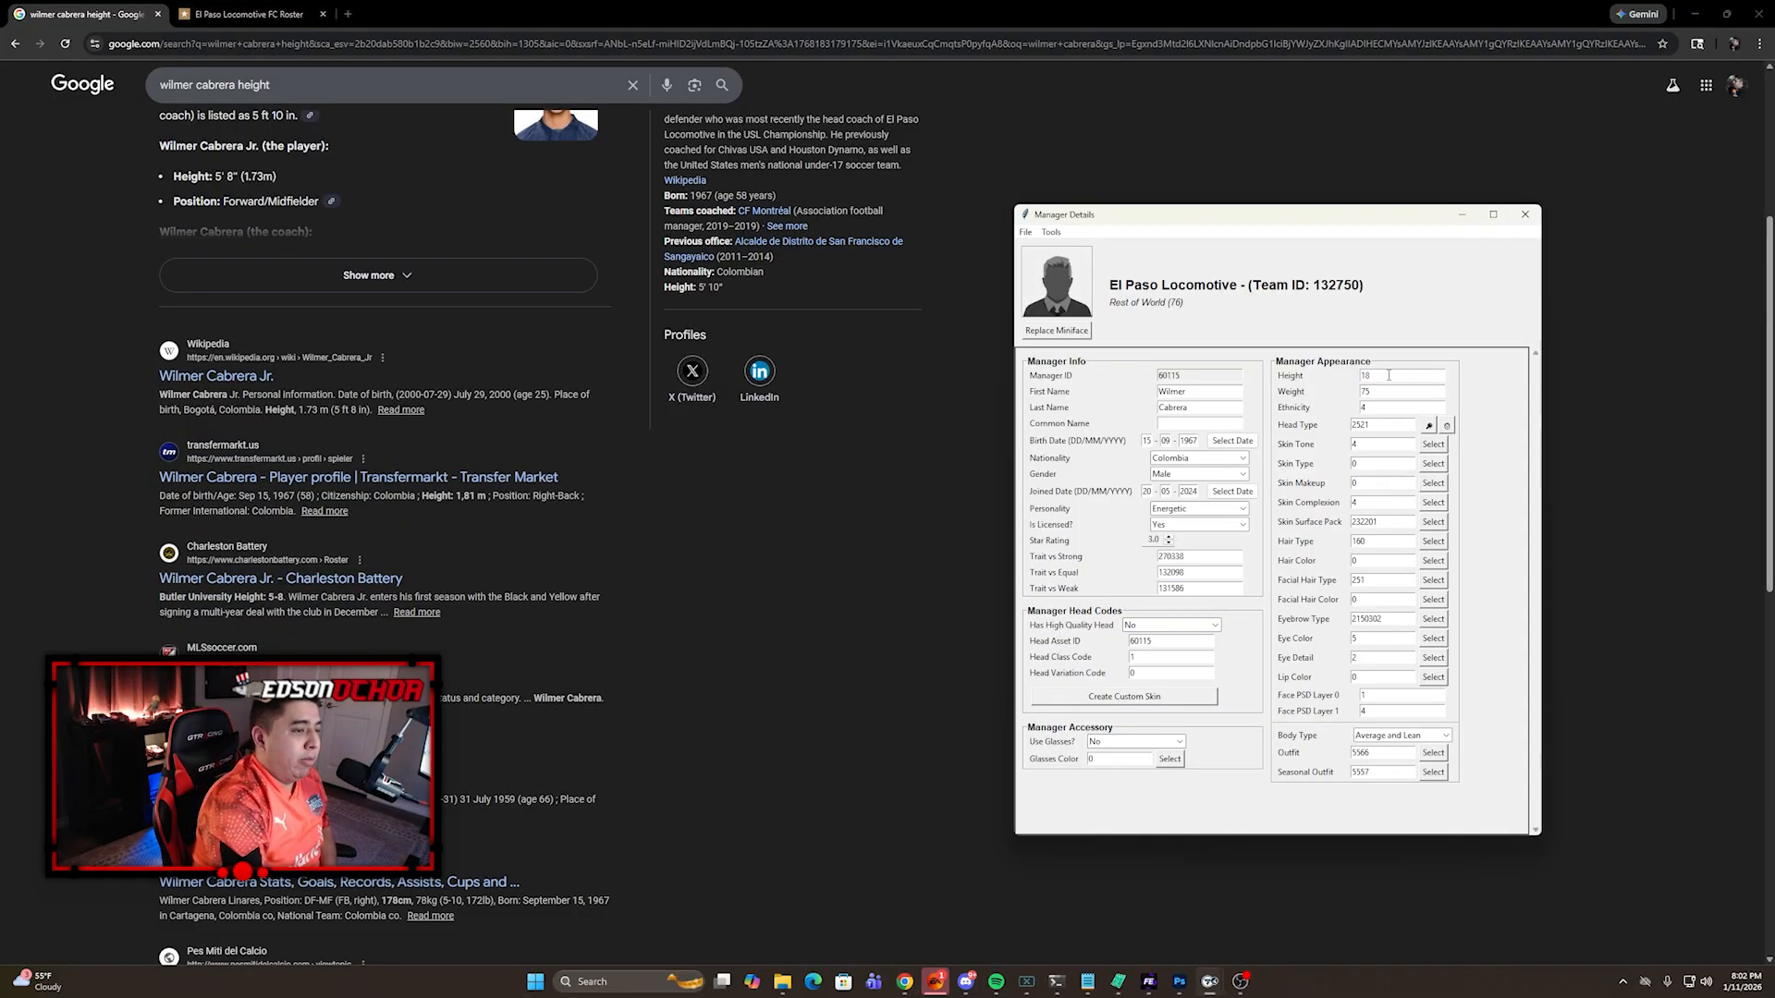
type("1")
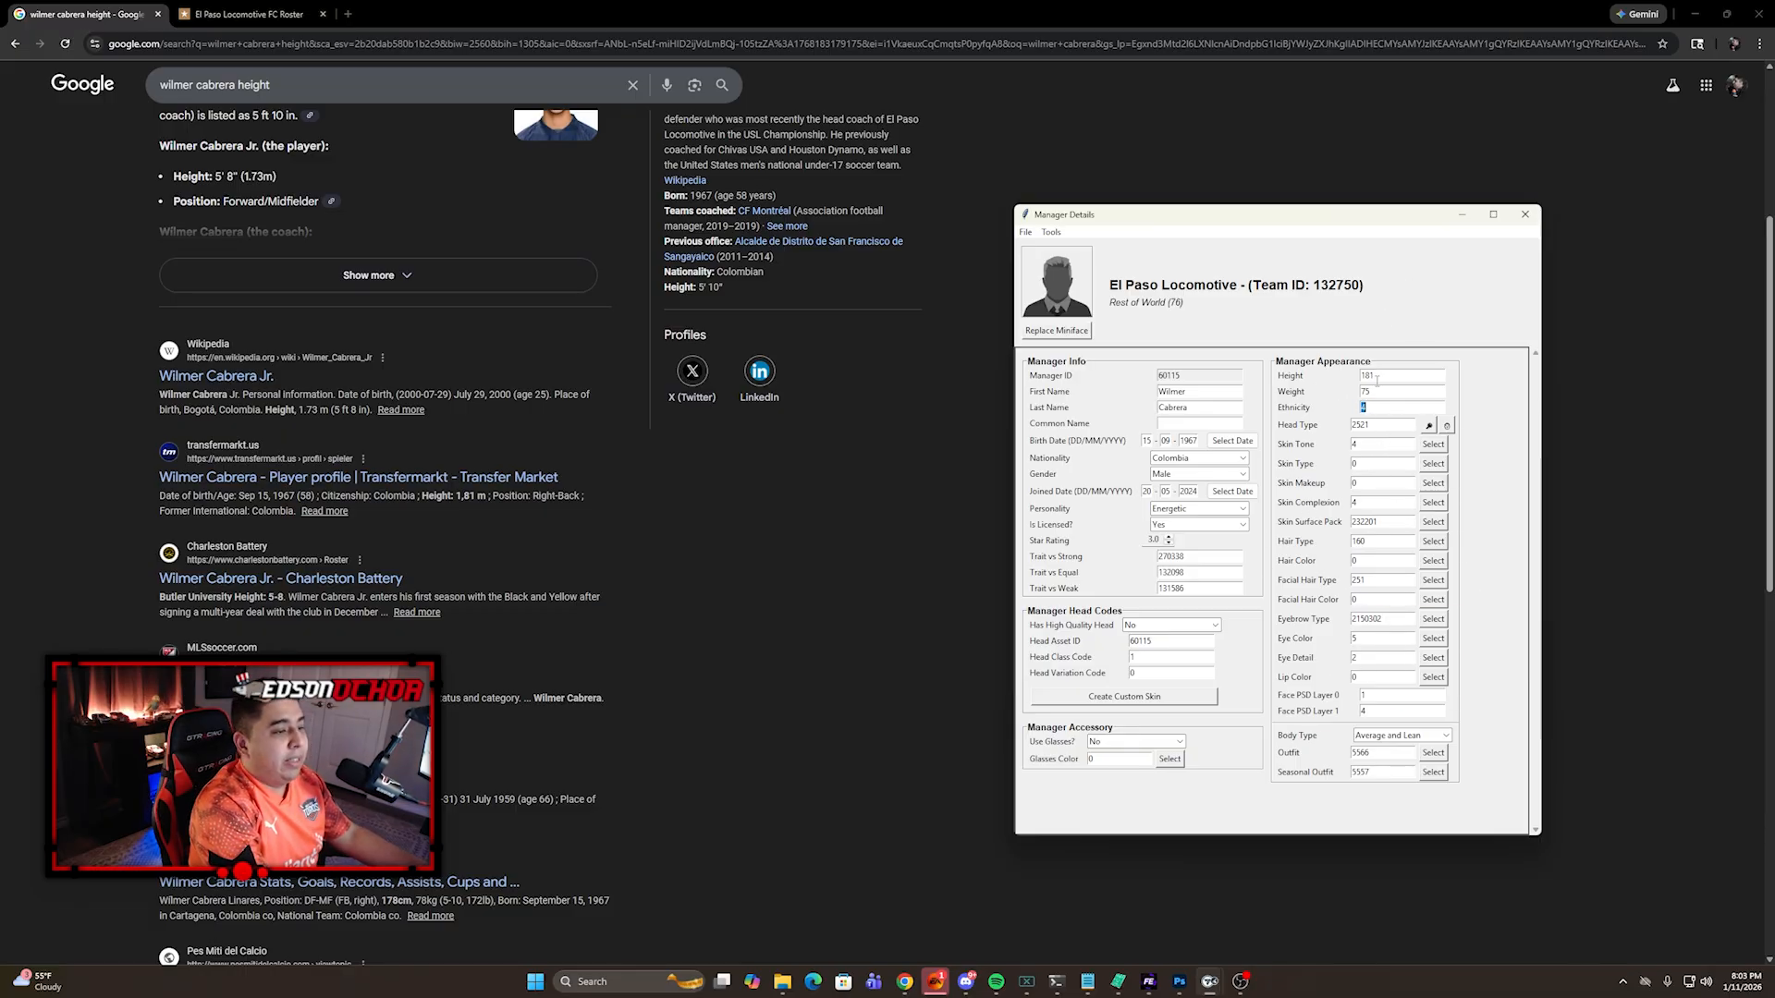
Step: Open face recognition for the manager's head type and load the coach's photo from the Create a Team TUTORIAL folder in Downloads
left_click(1429, 425)
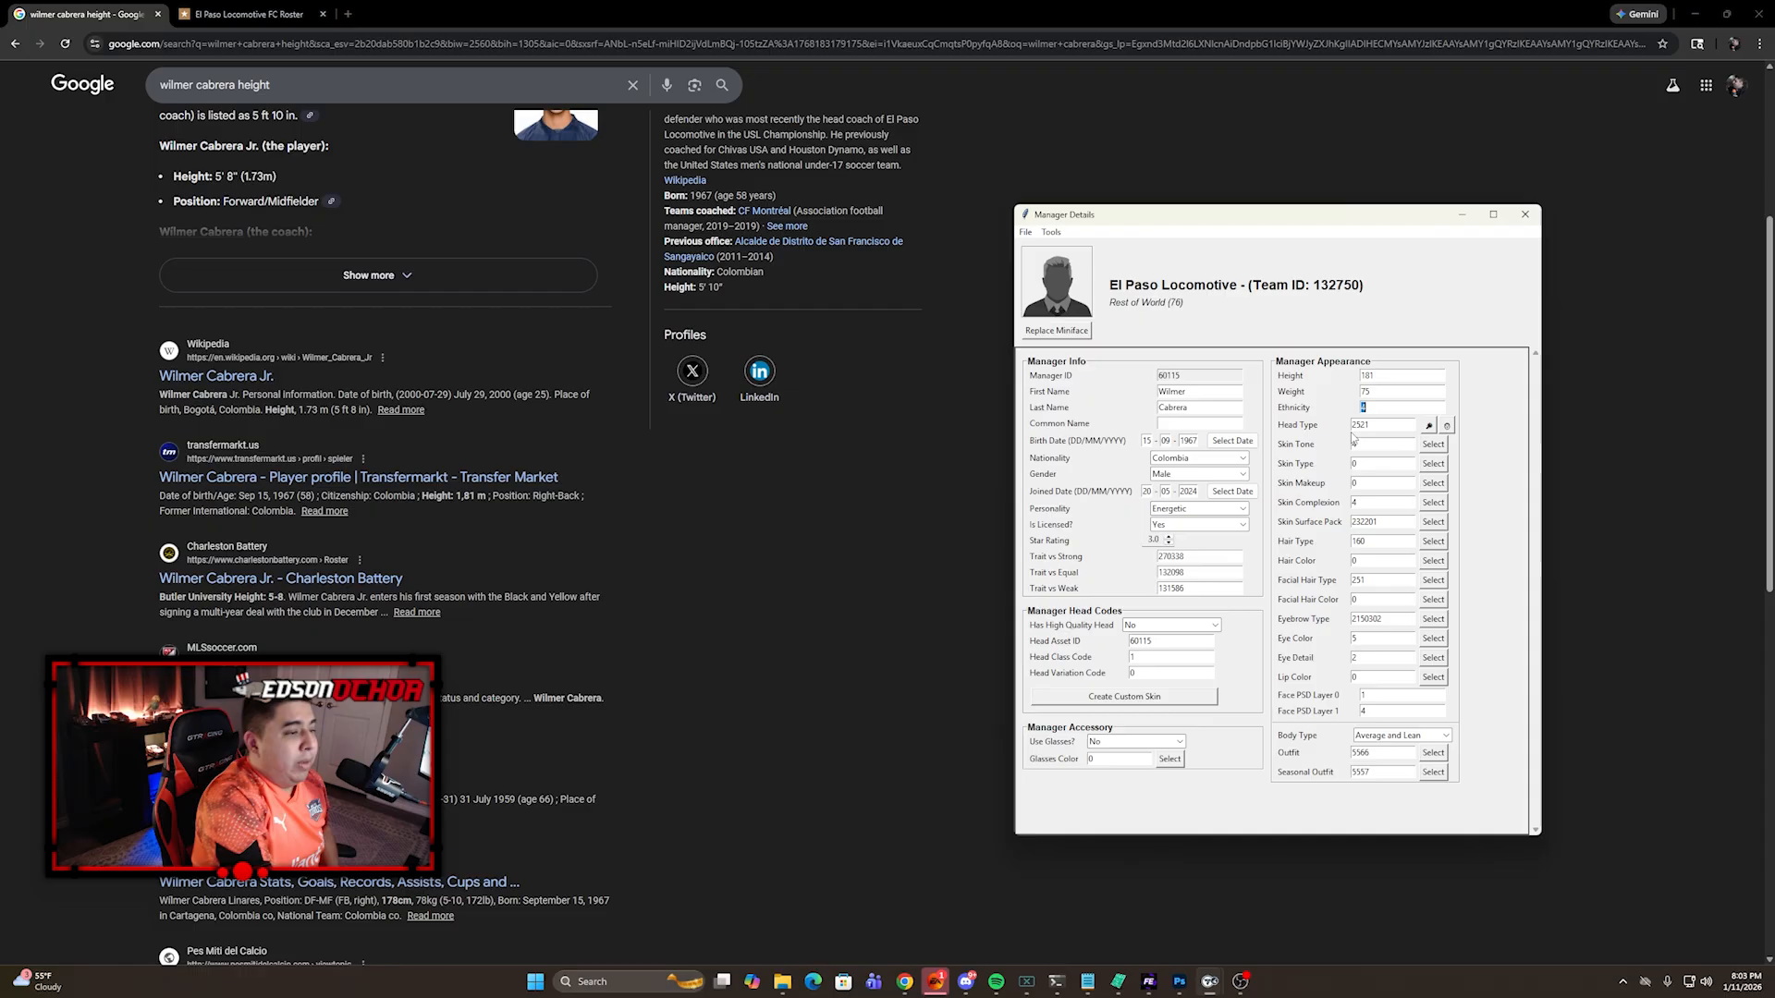
left_click(1447, 427)
left_click_drag(298, 17, 1224, 267)
left_click(1008, 295)
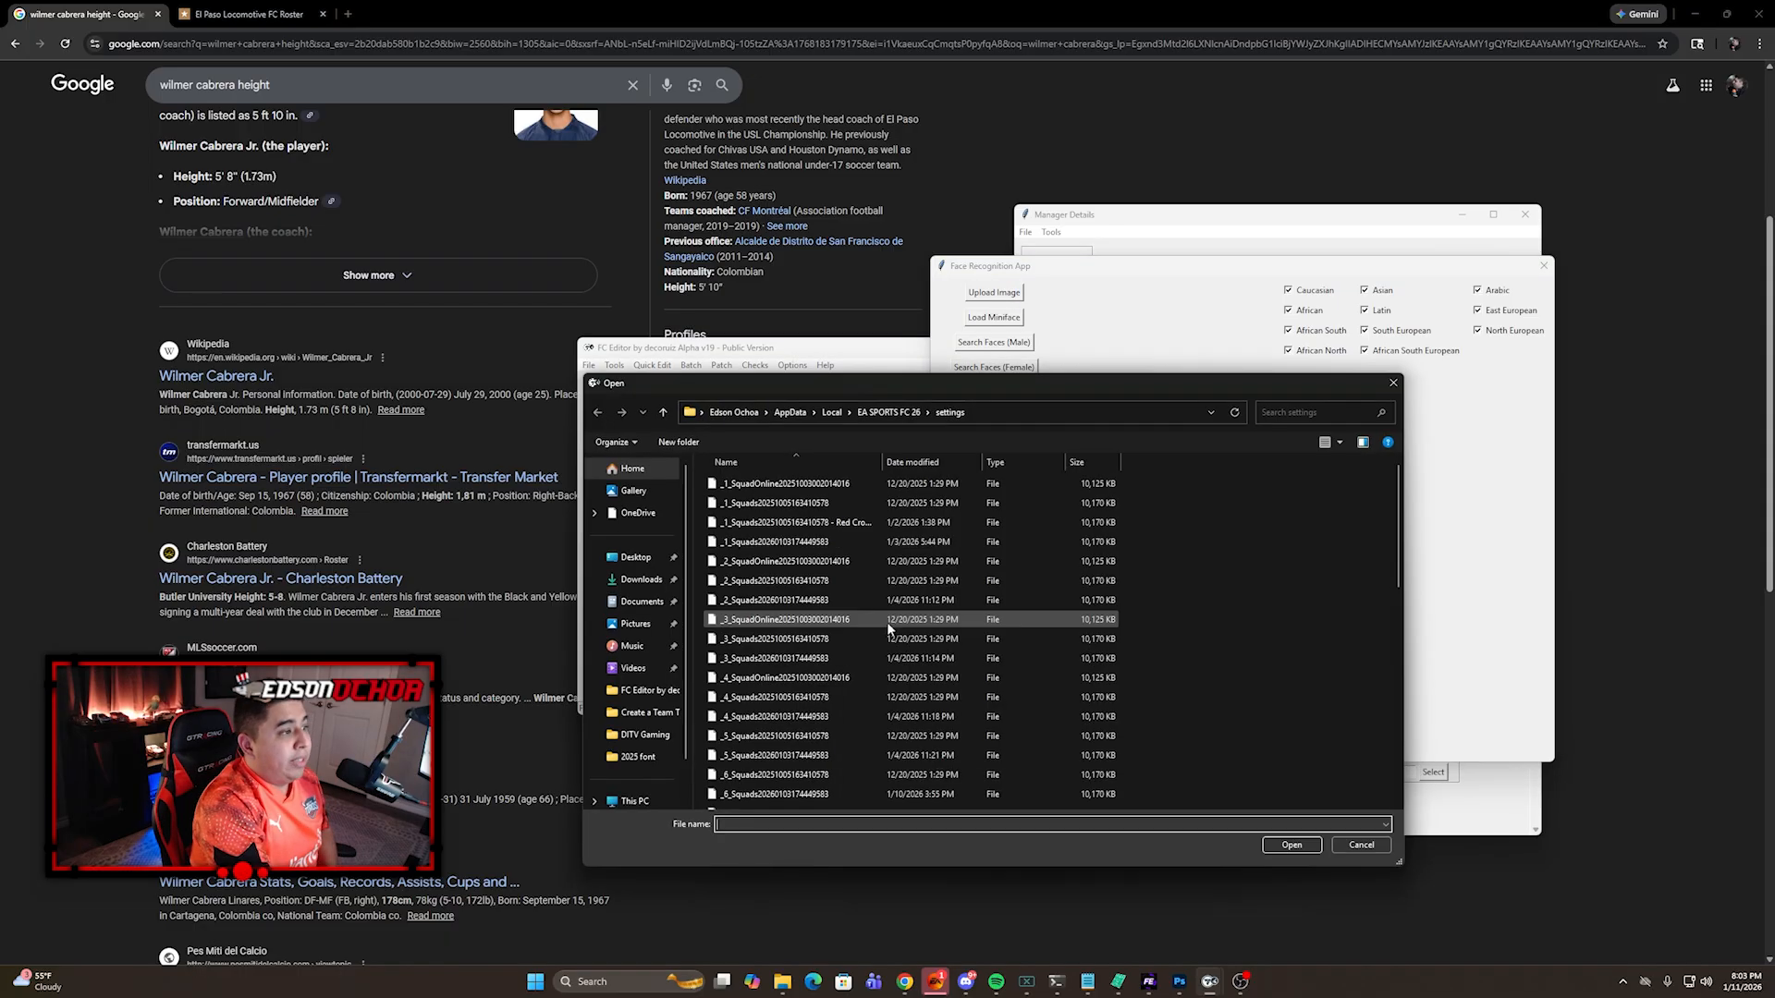
left_click(642, 580)
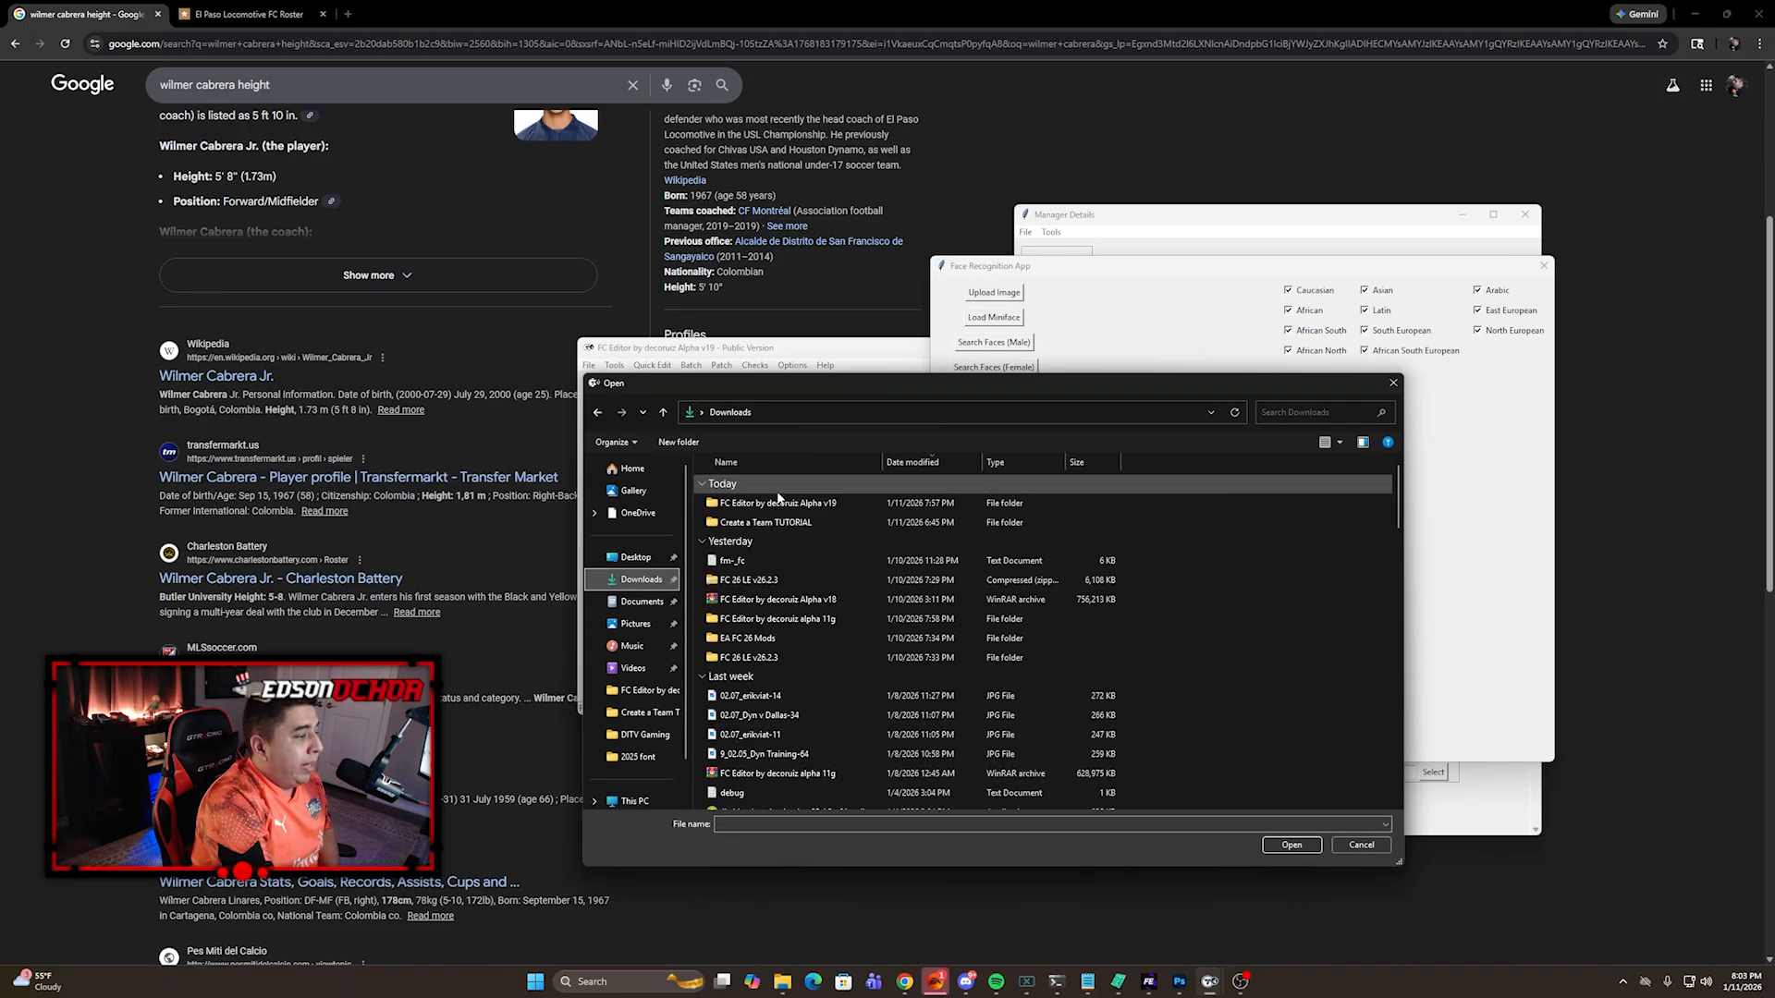
double_click(740, 522)
left_click(751, 507)
double_click(751, 505)
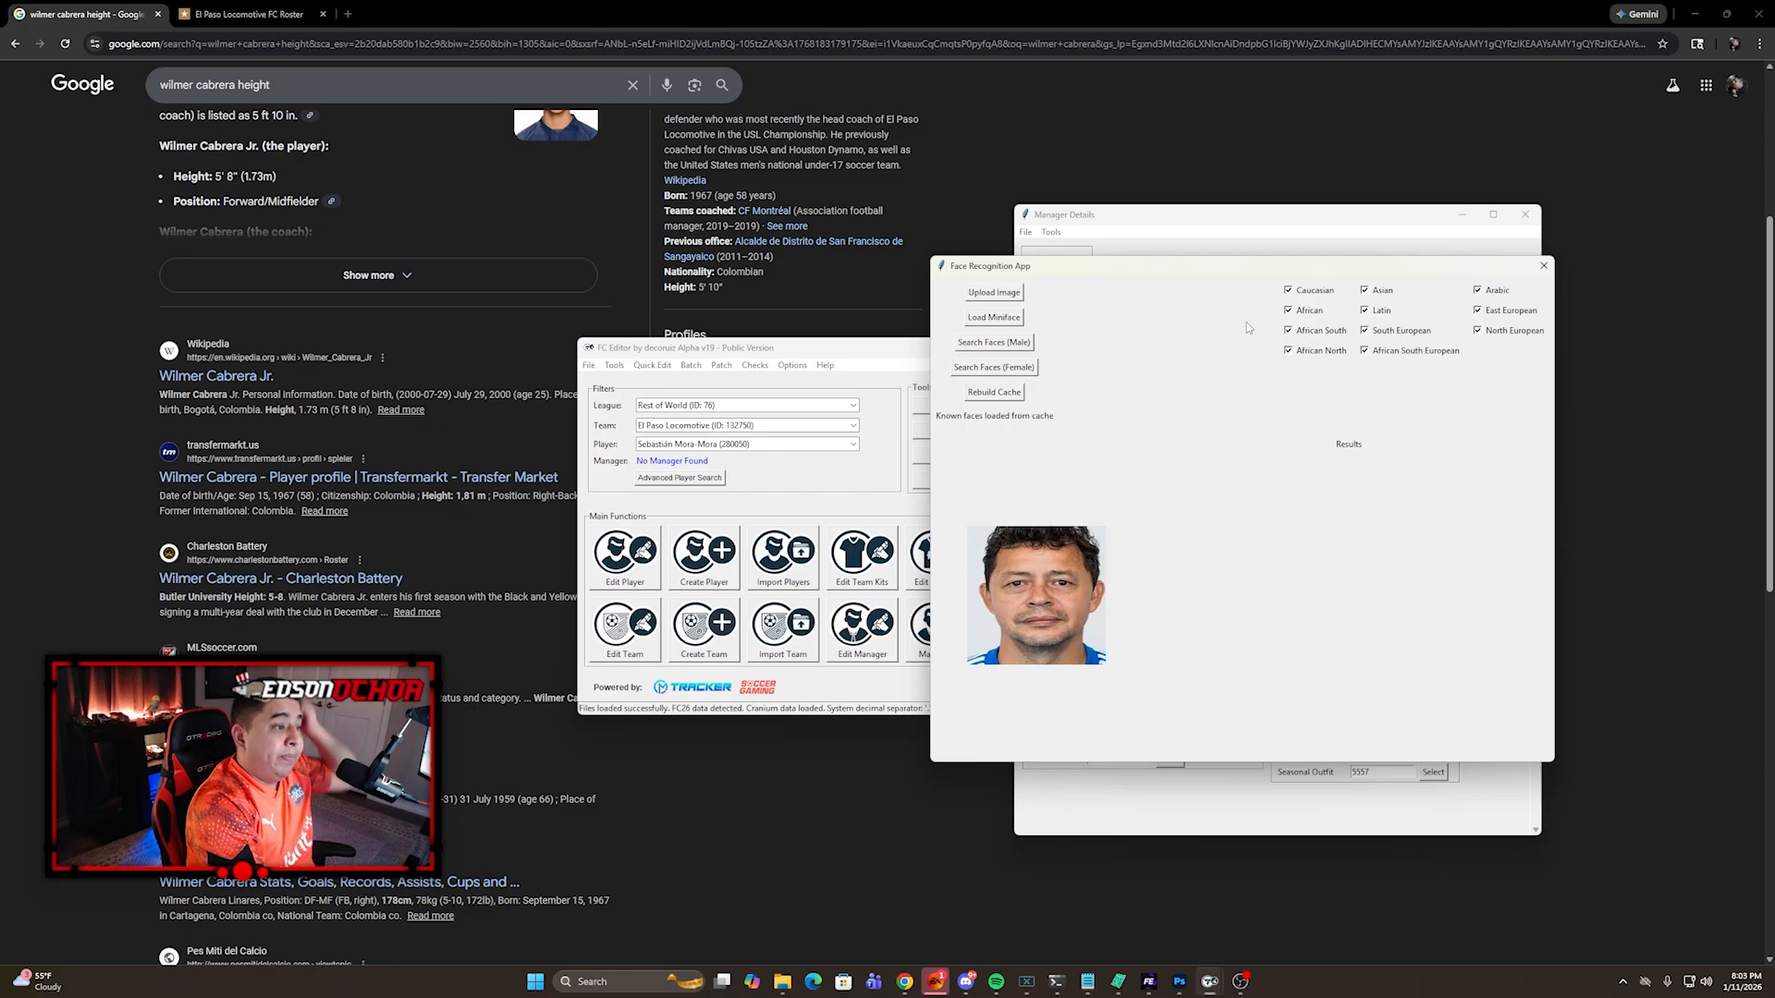
Step: Search male faces matching the photo, apply head 2505 as the manager's head type, and set the skin tone to 5
left_click(1007, 344)
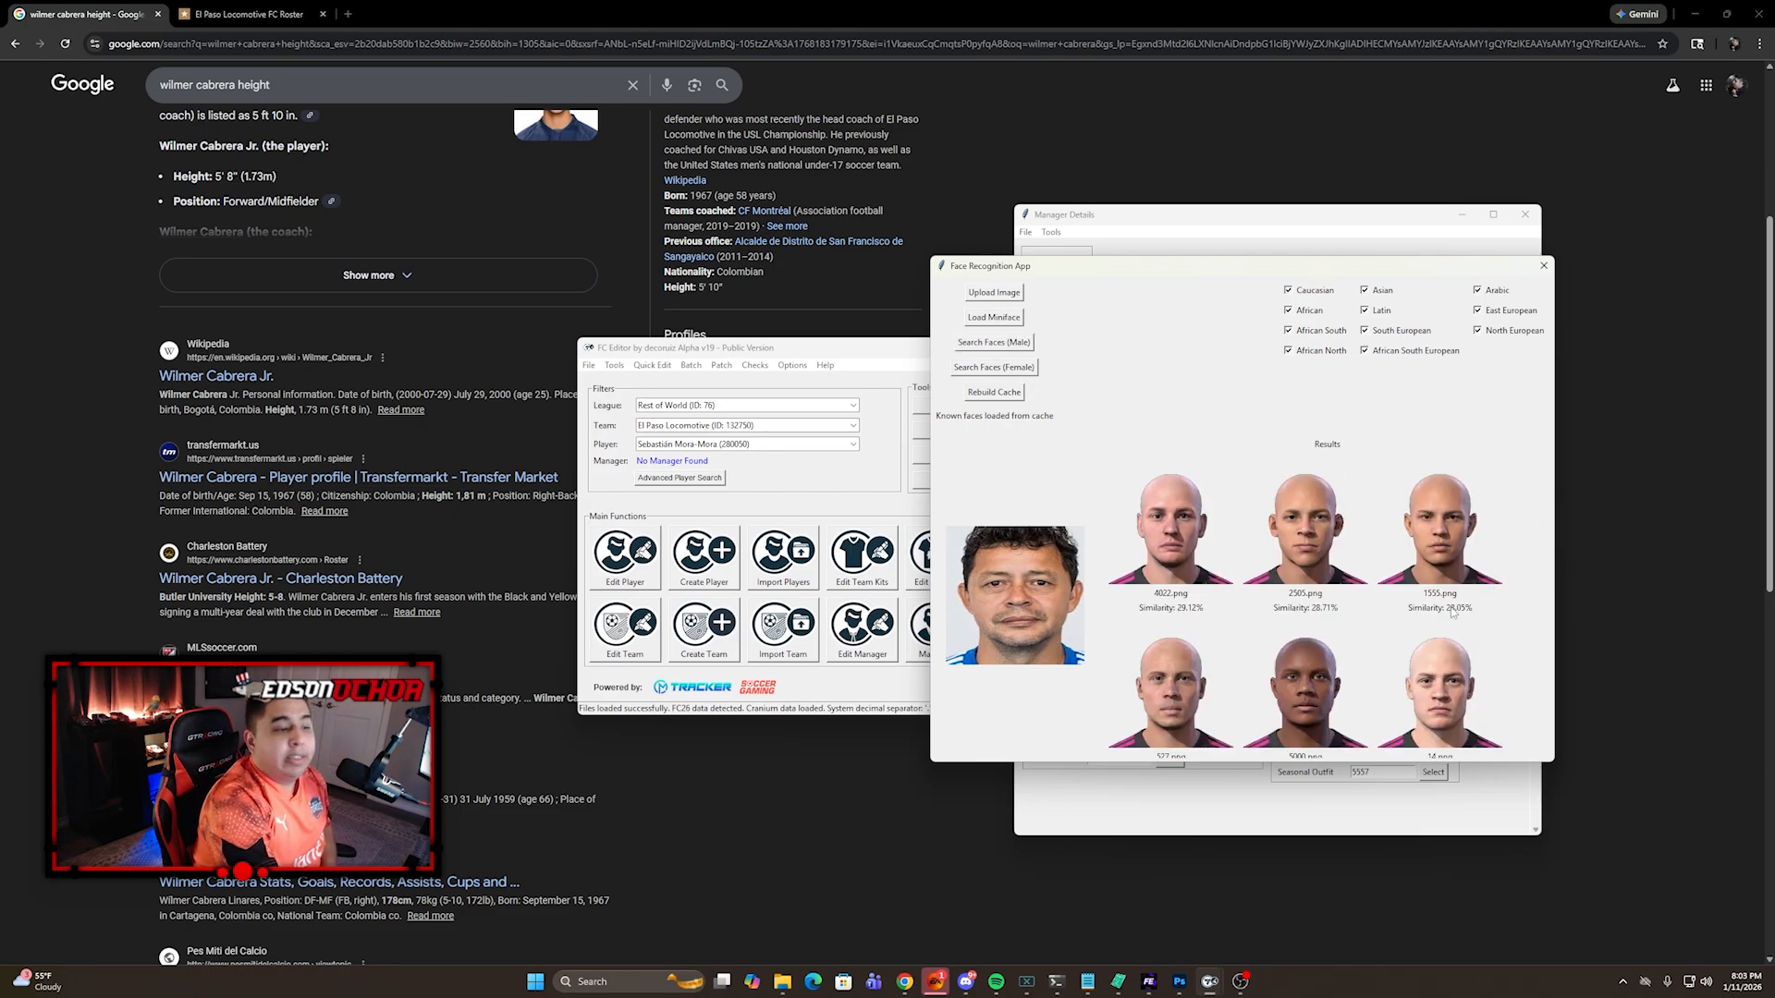
left_click(1307, 529)
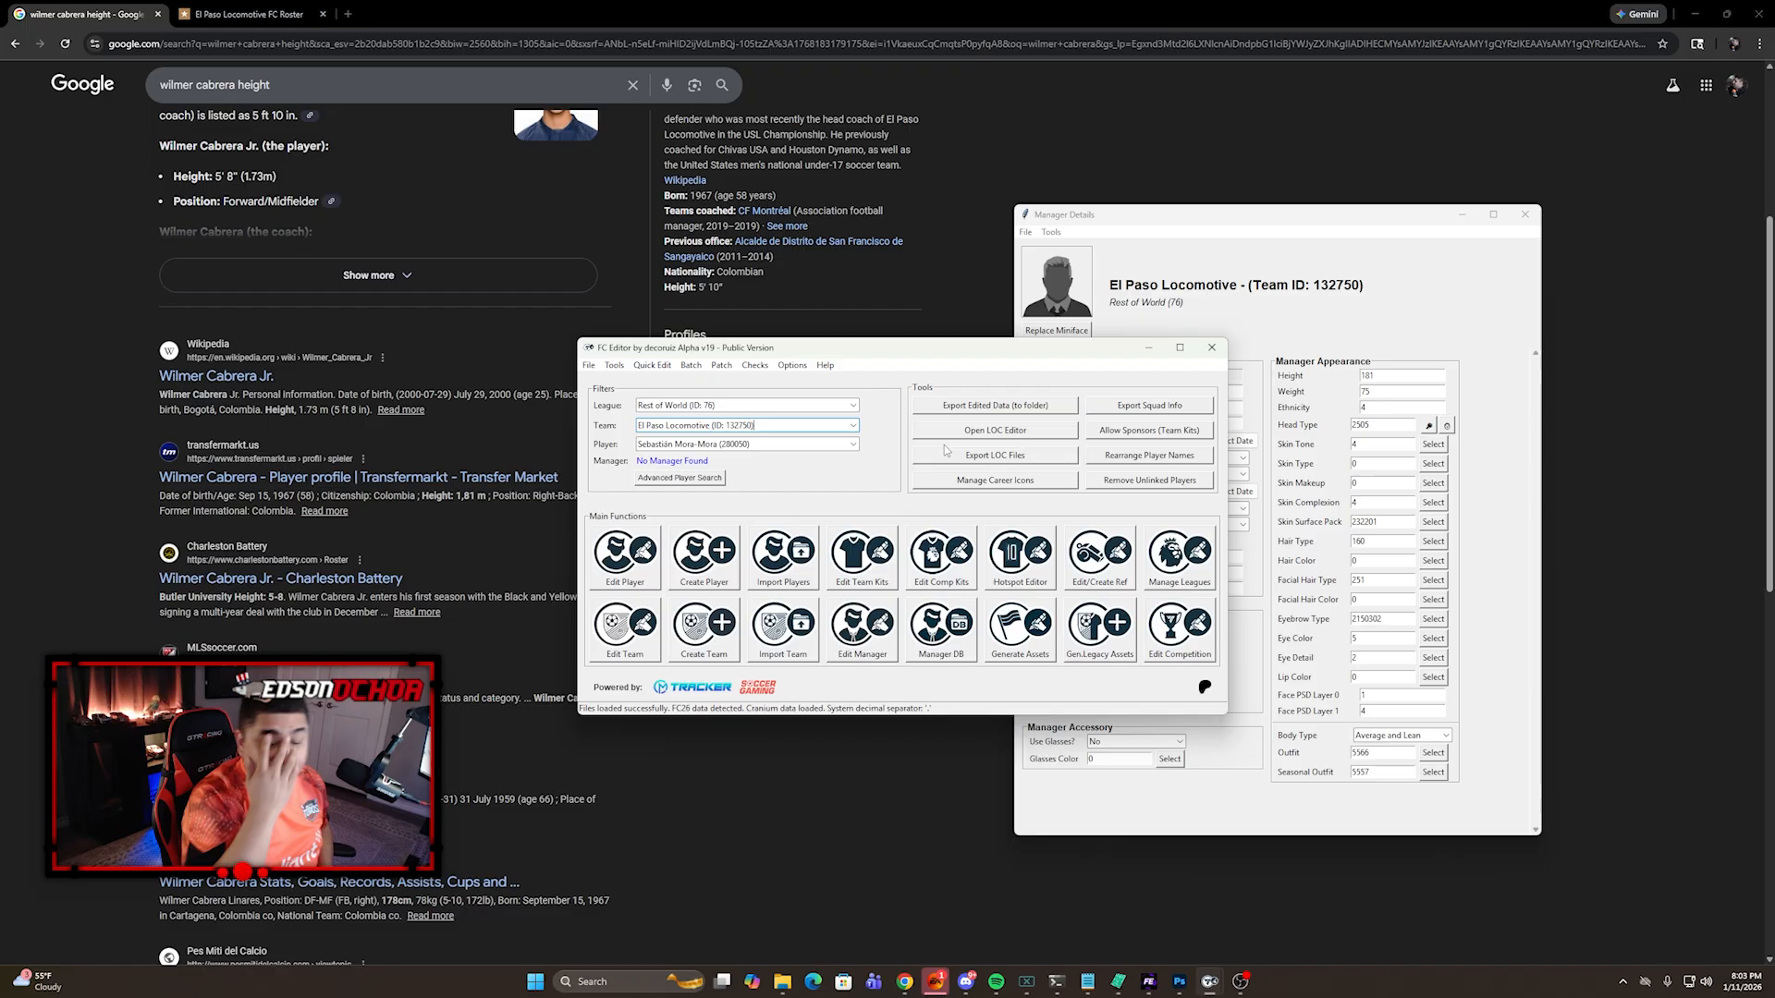
left_click(1433, 444)
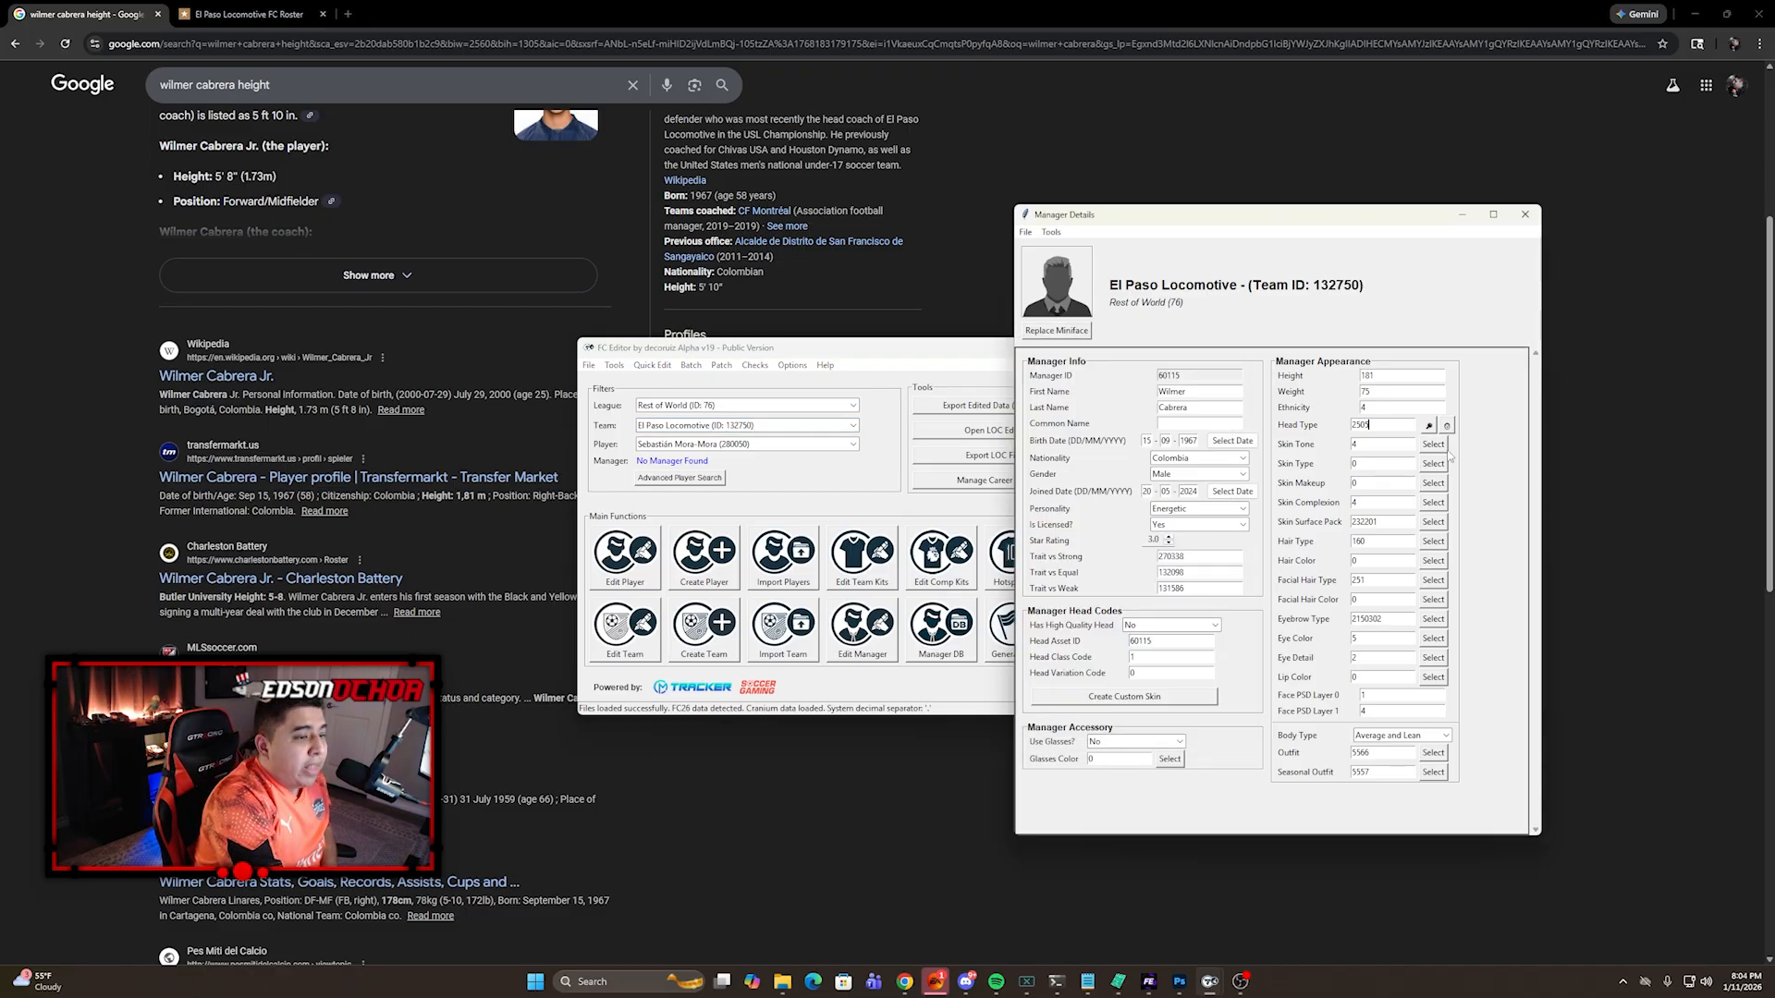
left_click(663, 214)
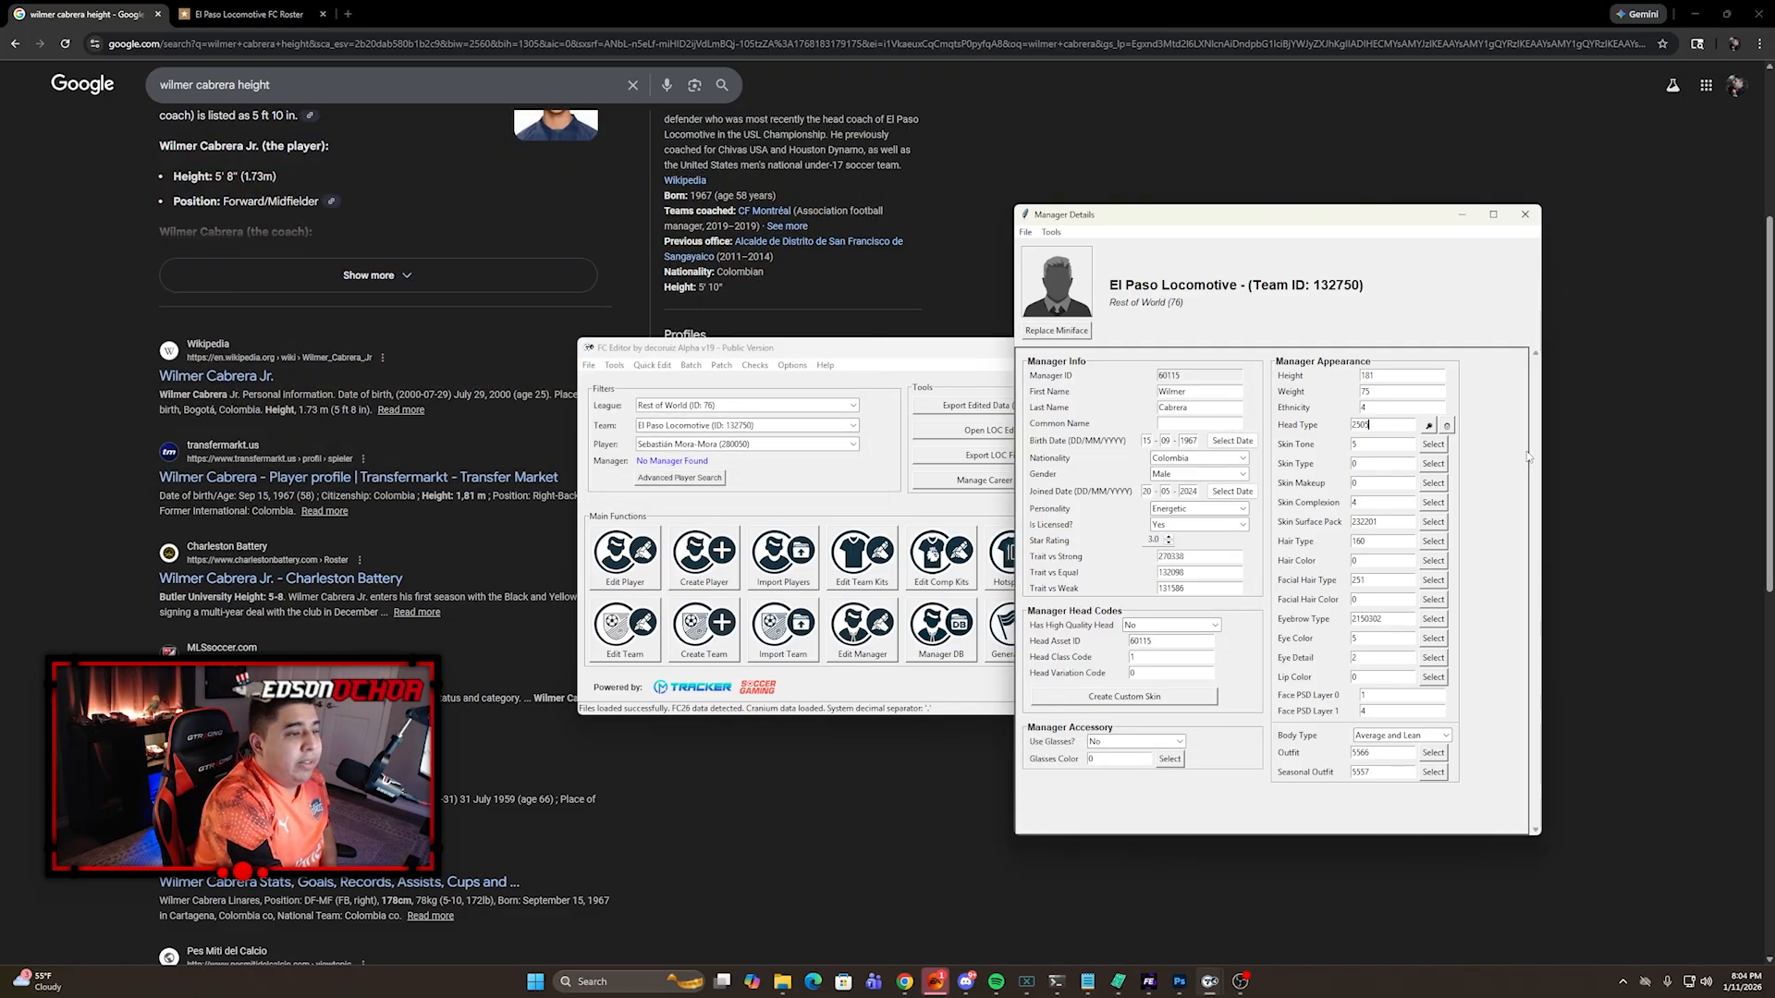
Step: Review the skin type and skin complexion choices, keeping skin type 0 and complexion 4
left_click(1433, 463)
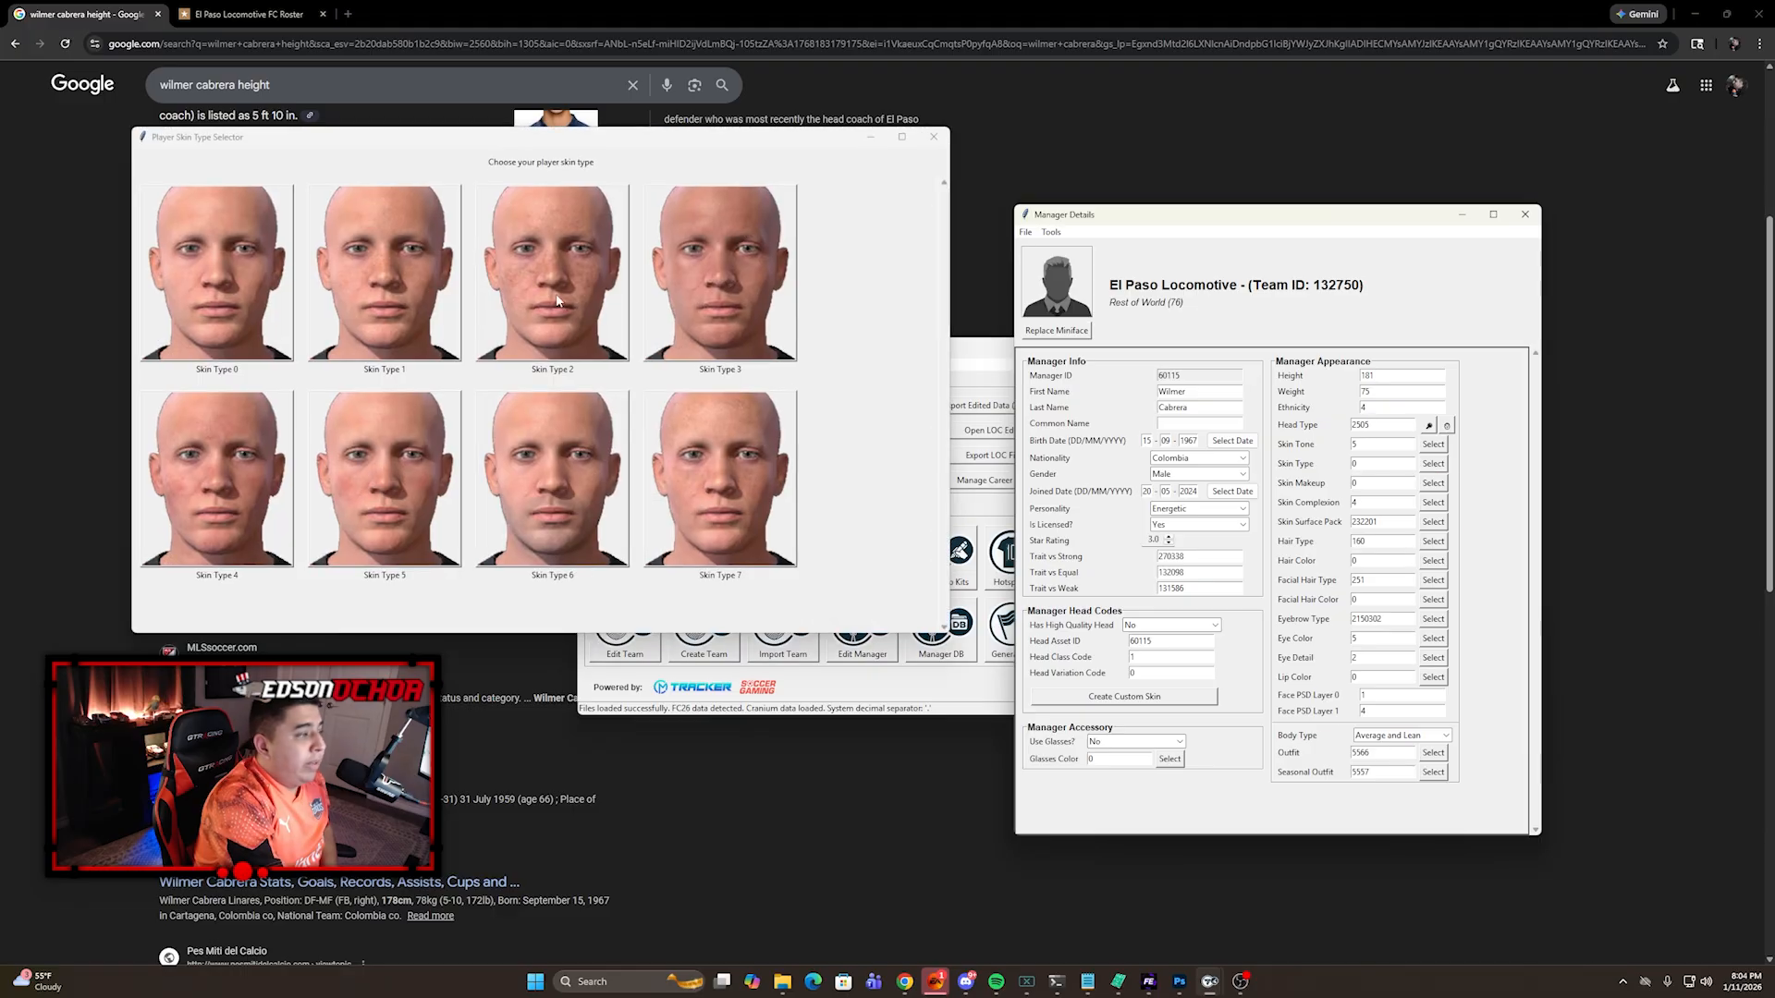
left_click(934, 137)
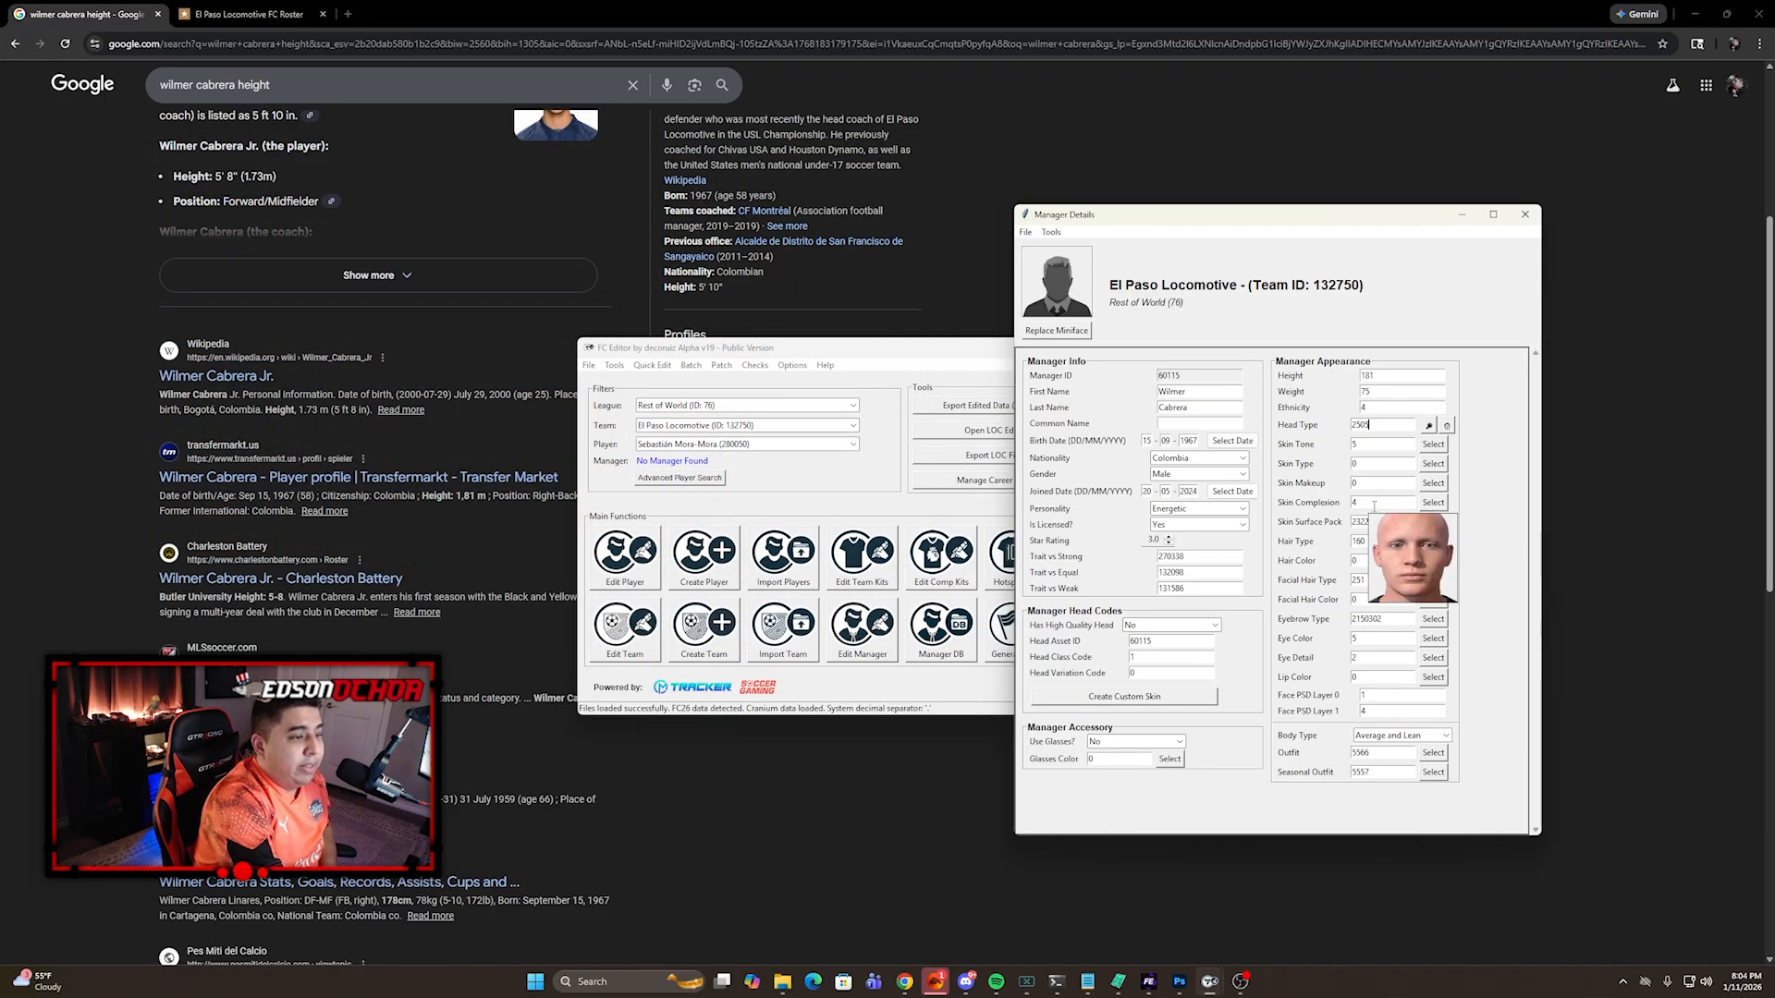
left_click(1433, 503)
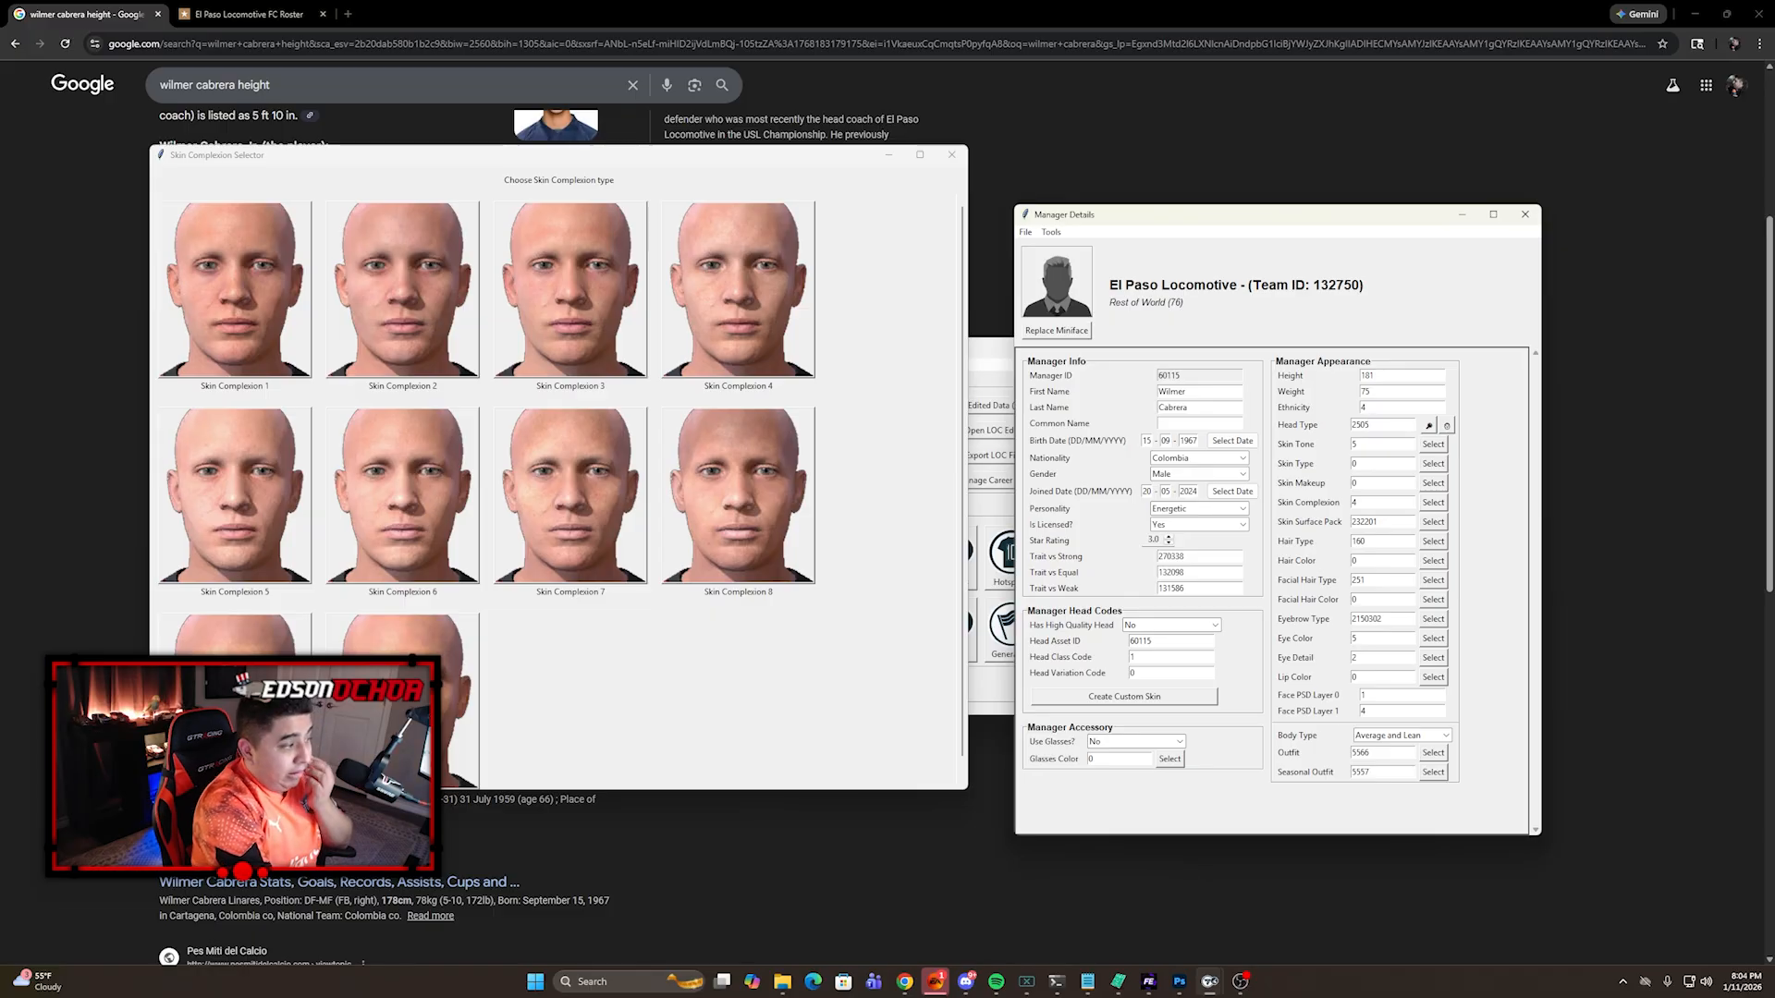
left_click(952, 154)
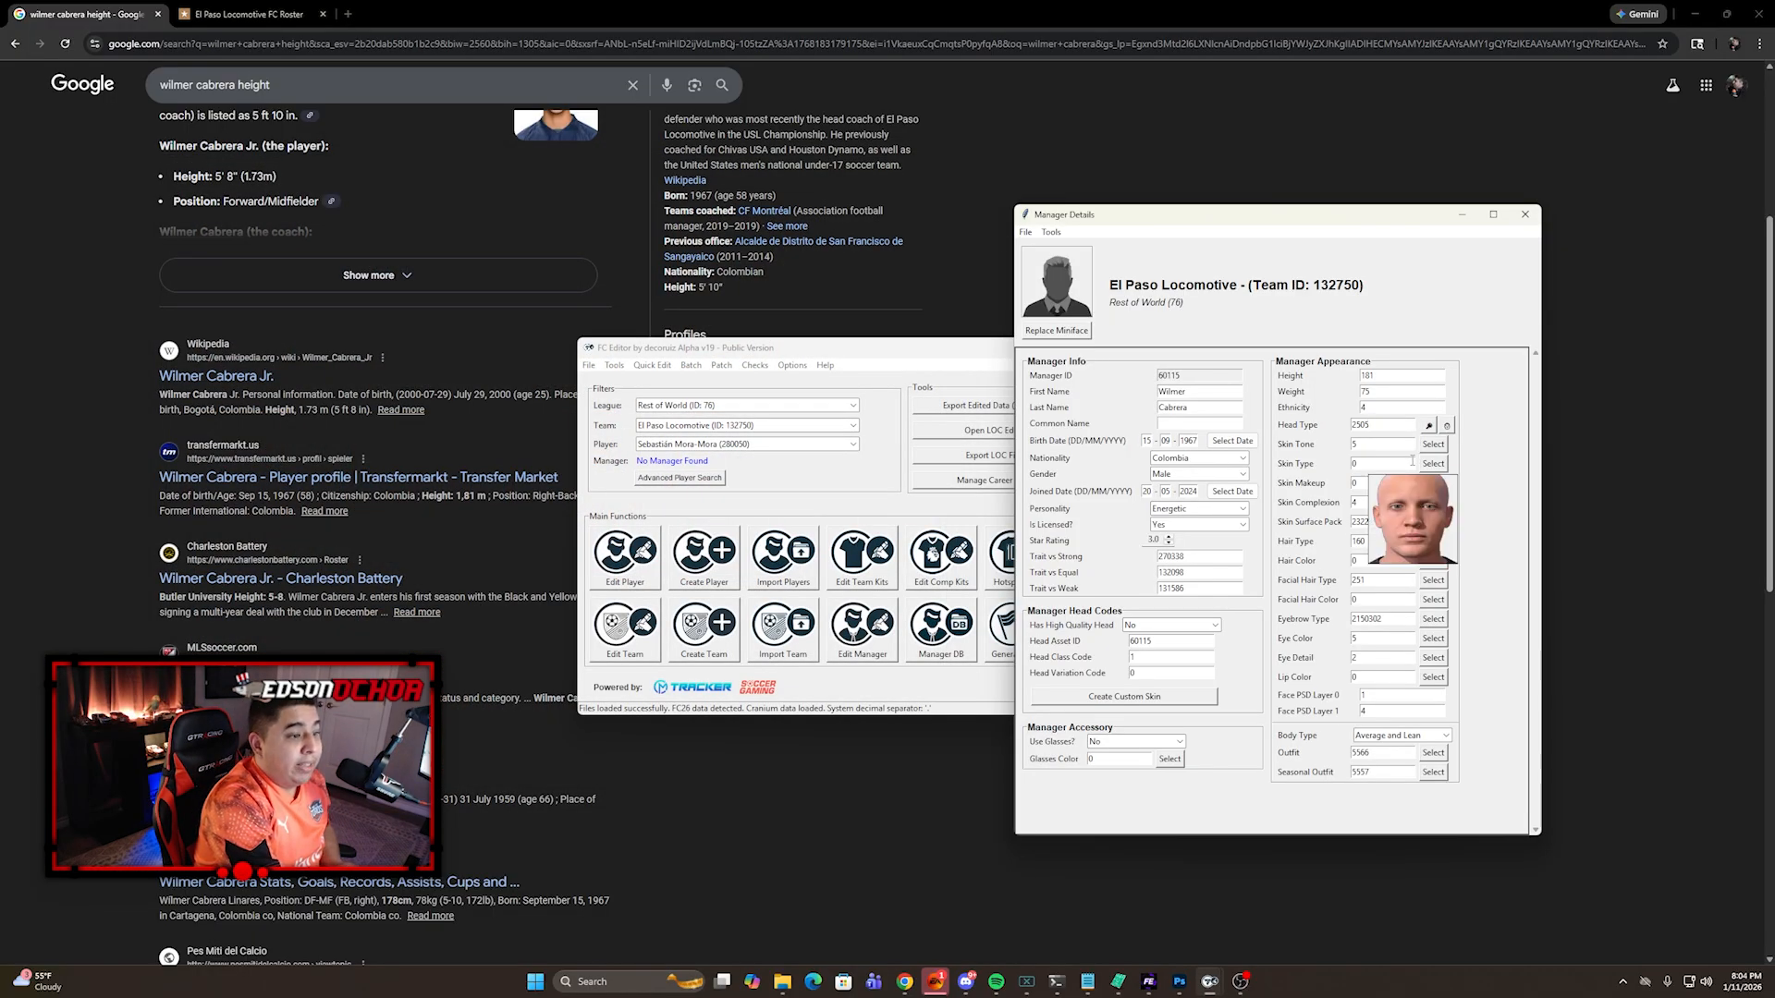
Step: Set the manager's skin surface to 50s Latin Average 01
left_click(1433, 521)
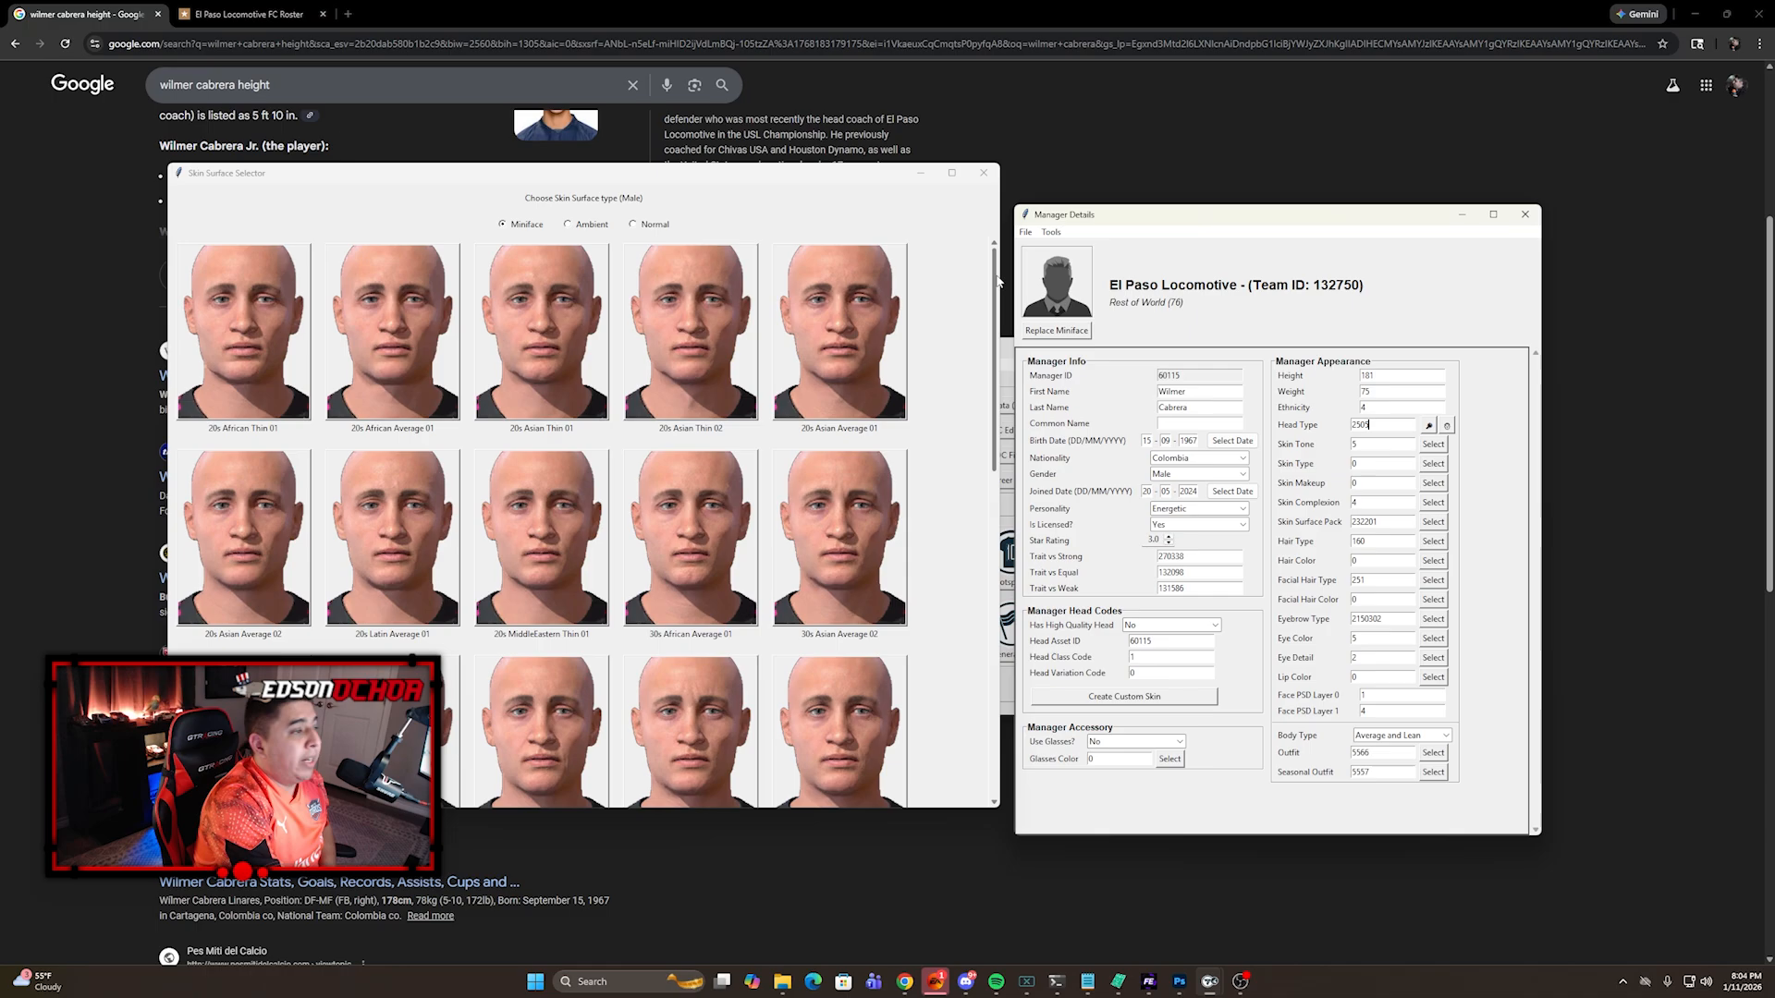
left_click_drag(984, 566, 983, 587)
left_click_drag(823, 183, 1259, 119)
scroll(1046, 676, "down", 1)
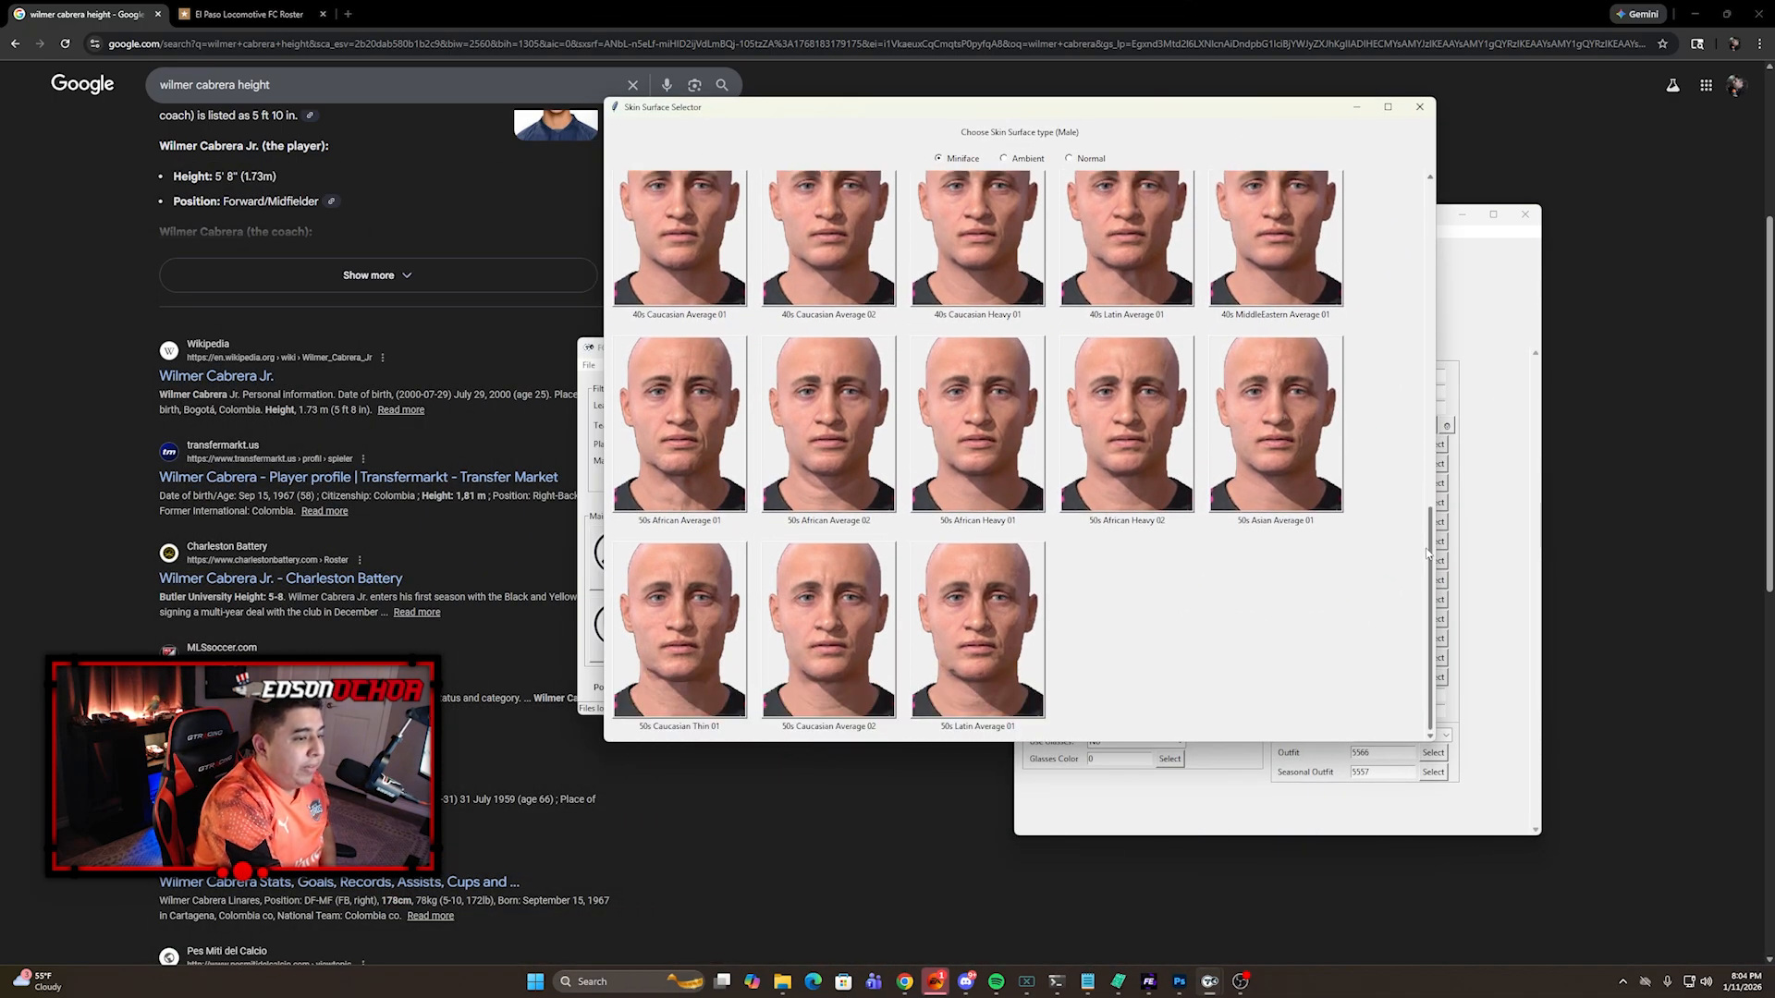
double_click(1042, 675)
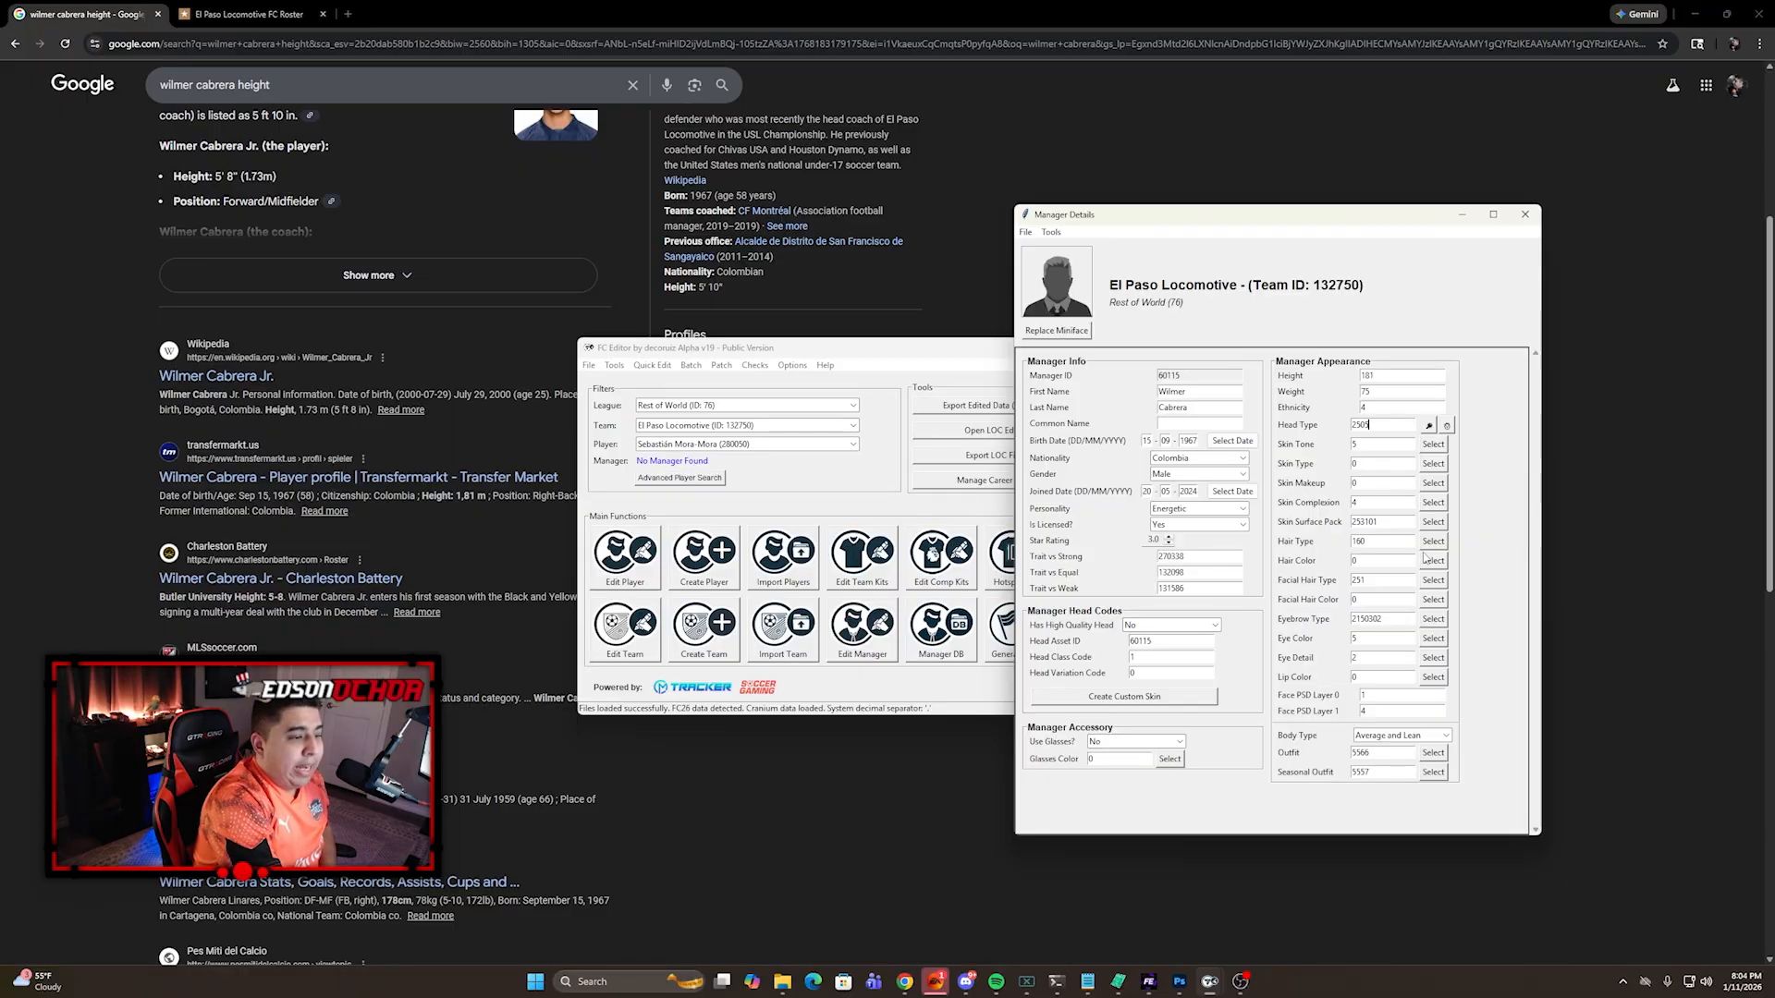
Step: Filter hairstyles by Curly, give the manager hair 147 (Short Curly Messy 2), and keep hair color 0
left_click(1433, 542)
left_click(678, 292)
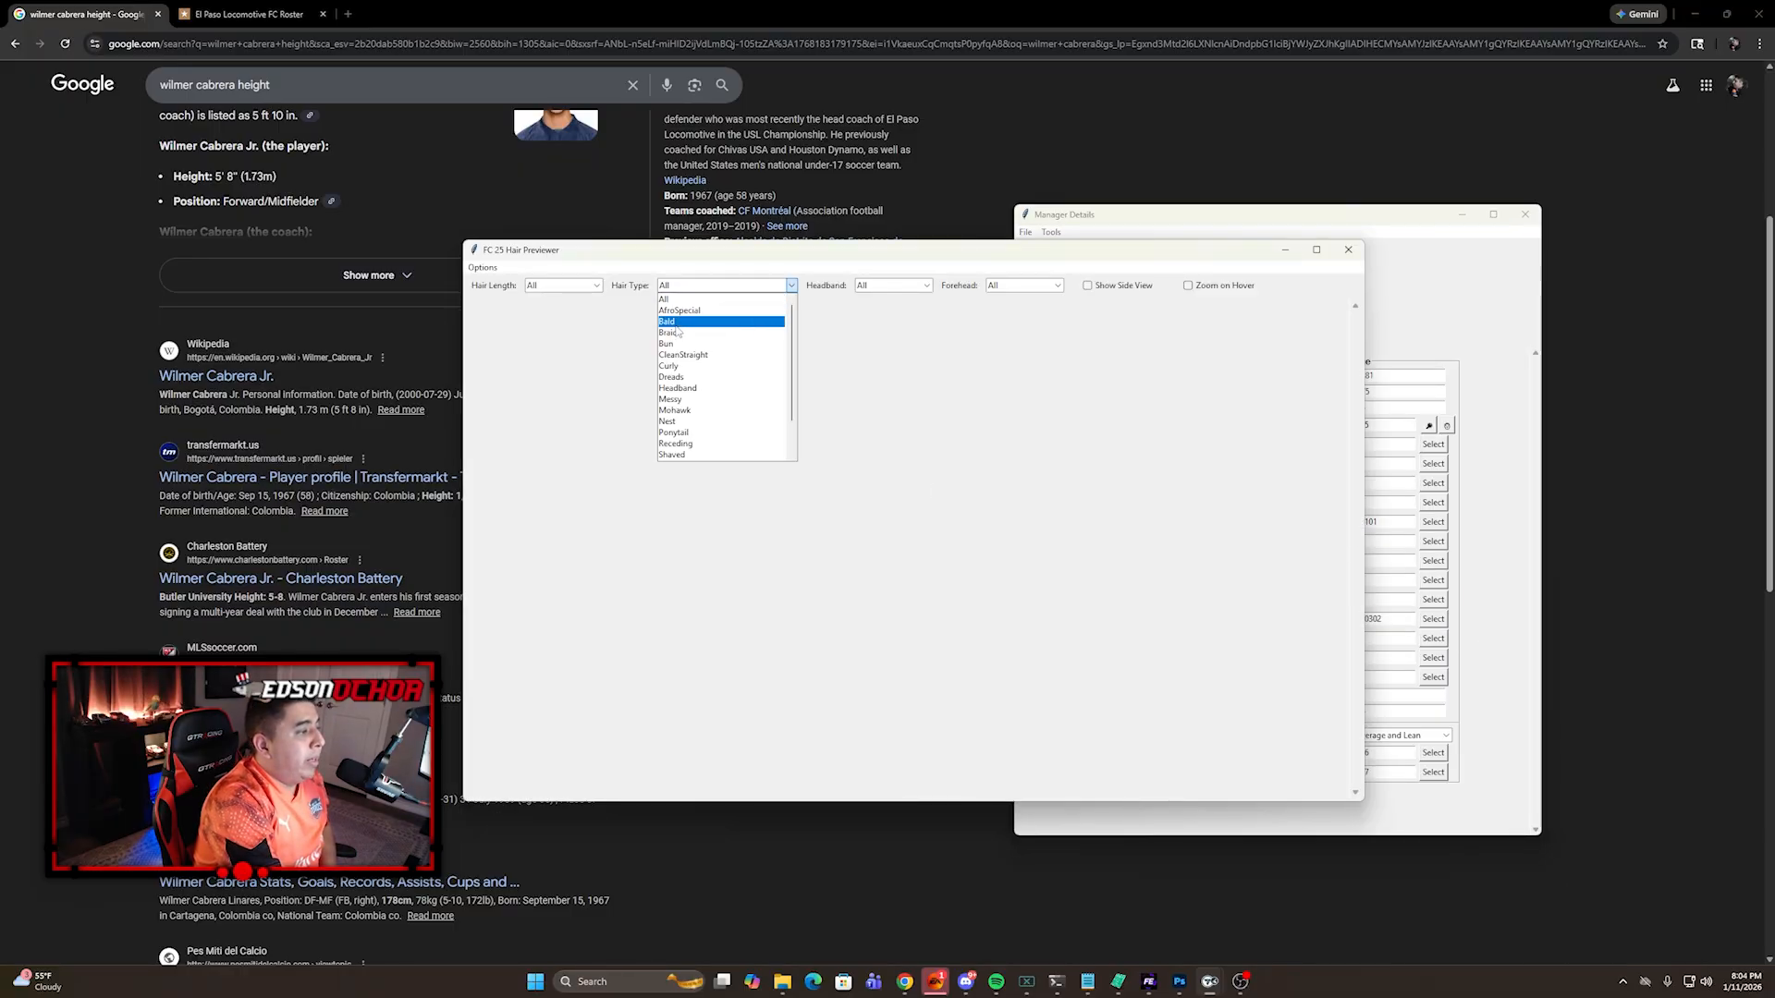
left_click(669, 369)
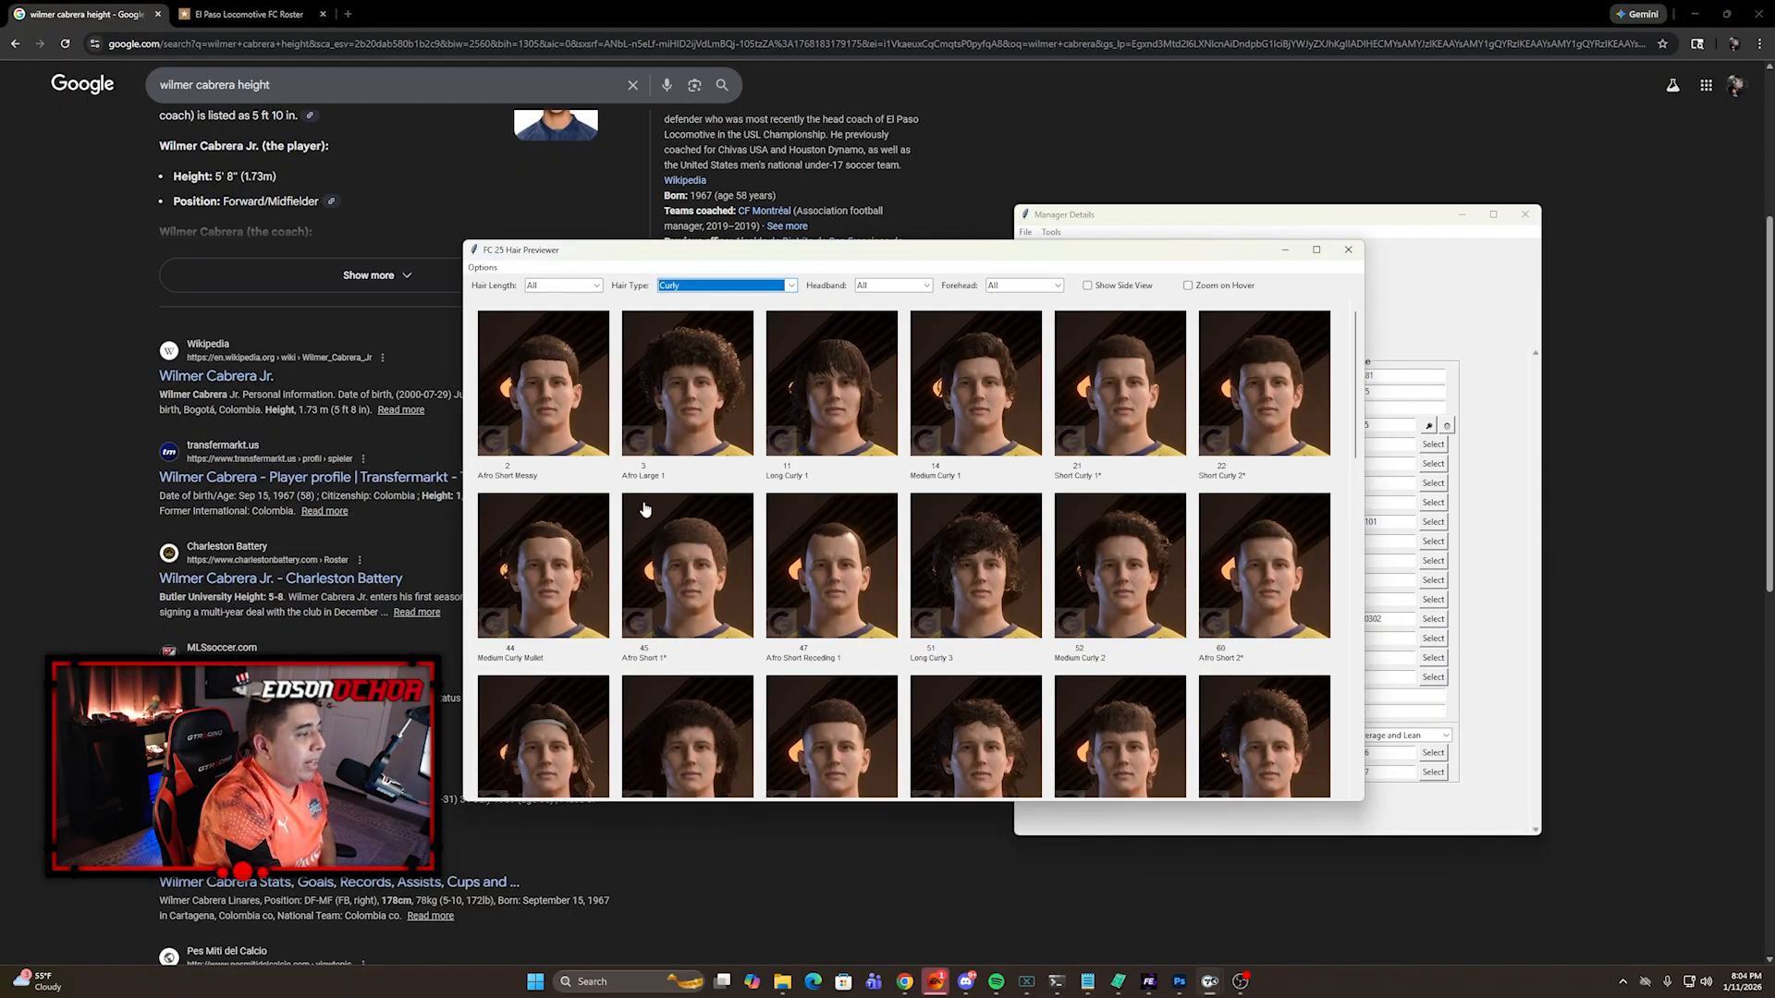
mouse_move(1394, 479)
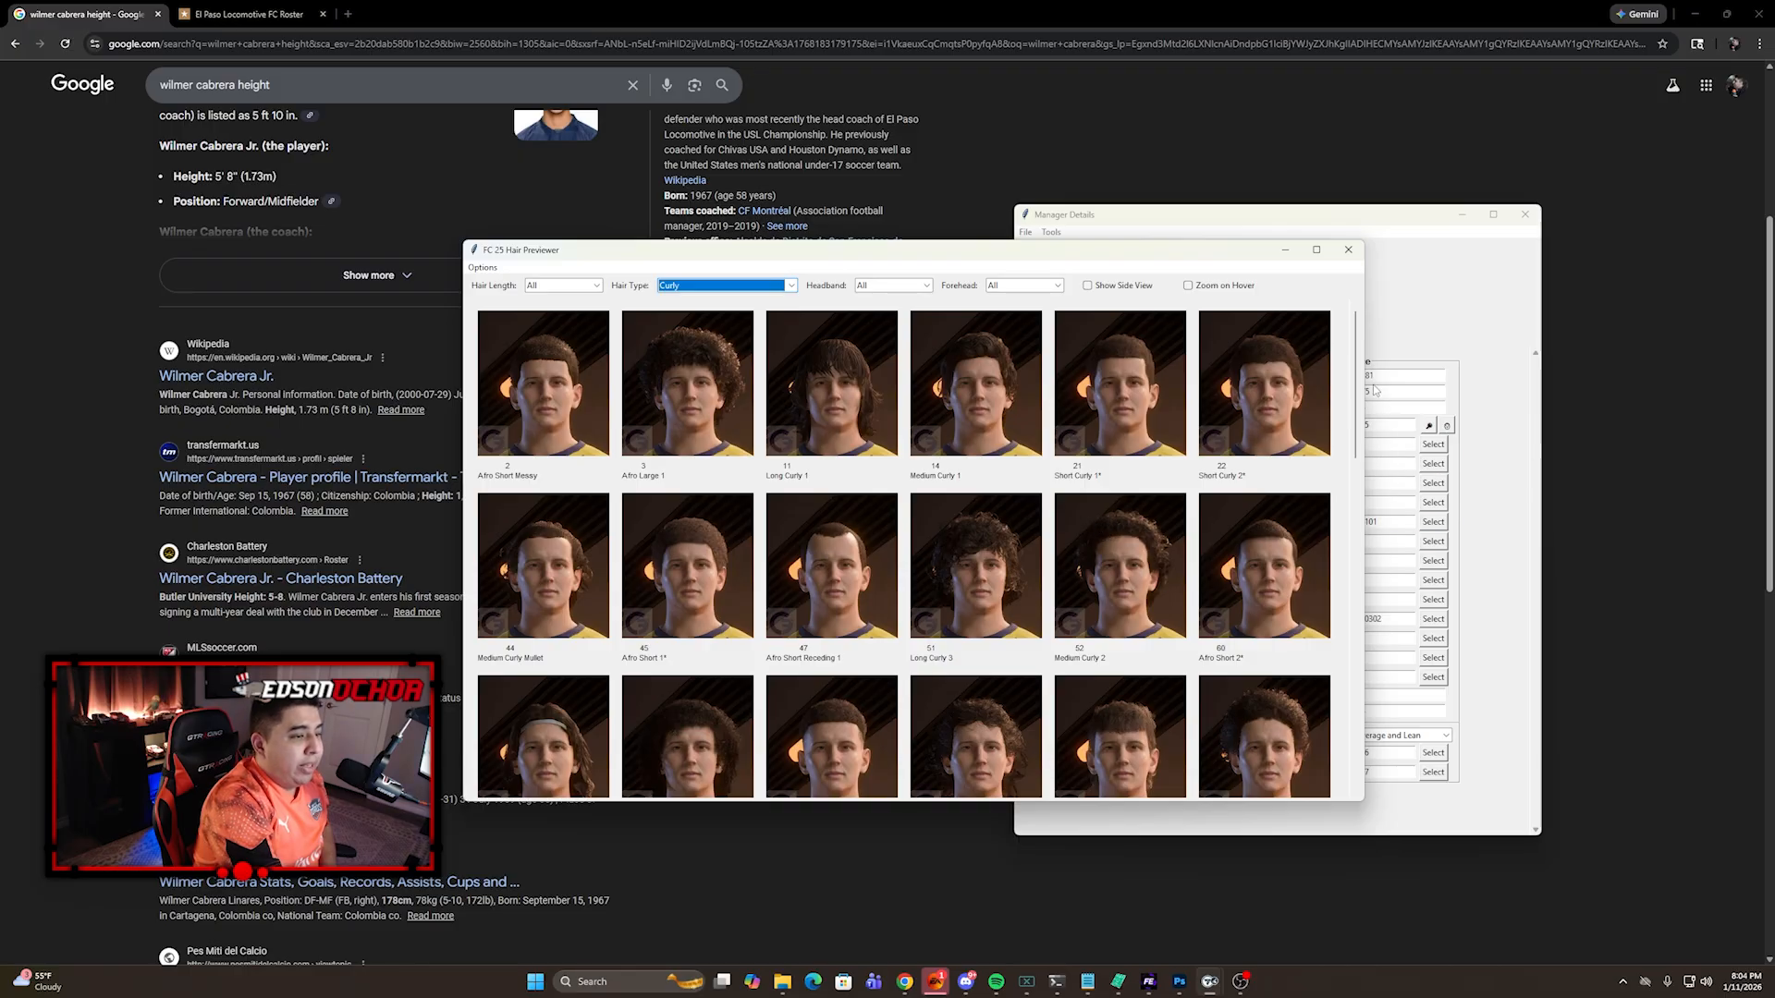
scroll(1348, 446, "down", 2)
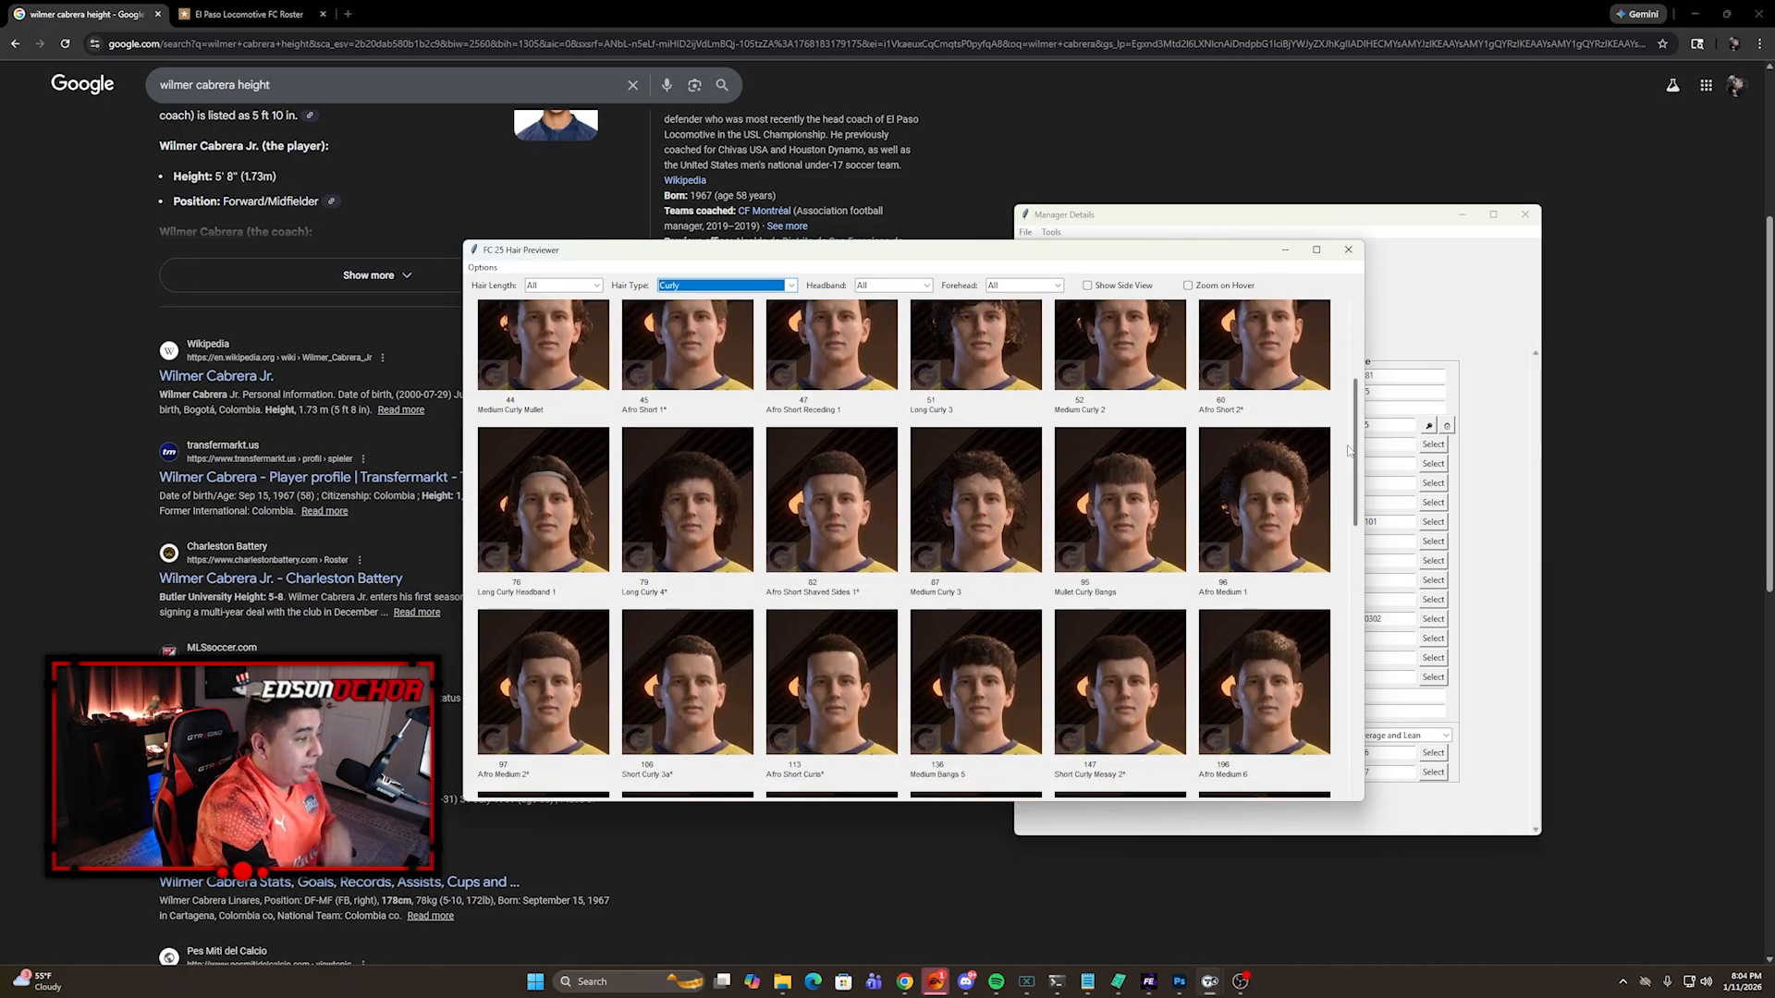
scroll(1348, 463, "down", 1)
scroll(1345, 480, "down", 1)
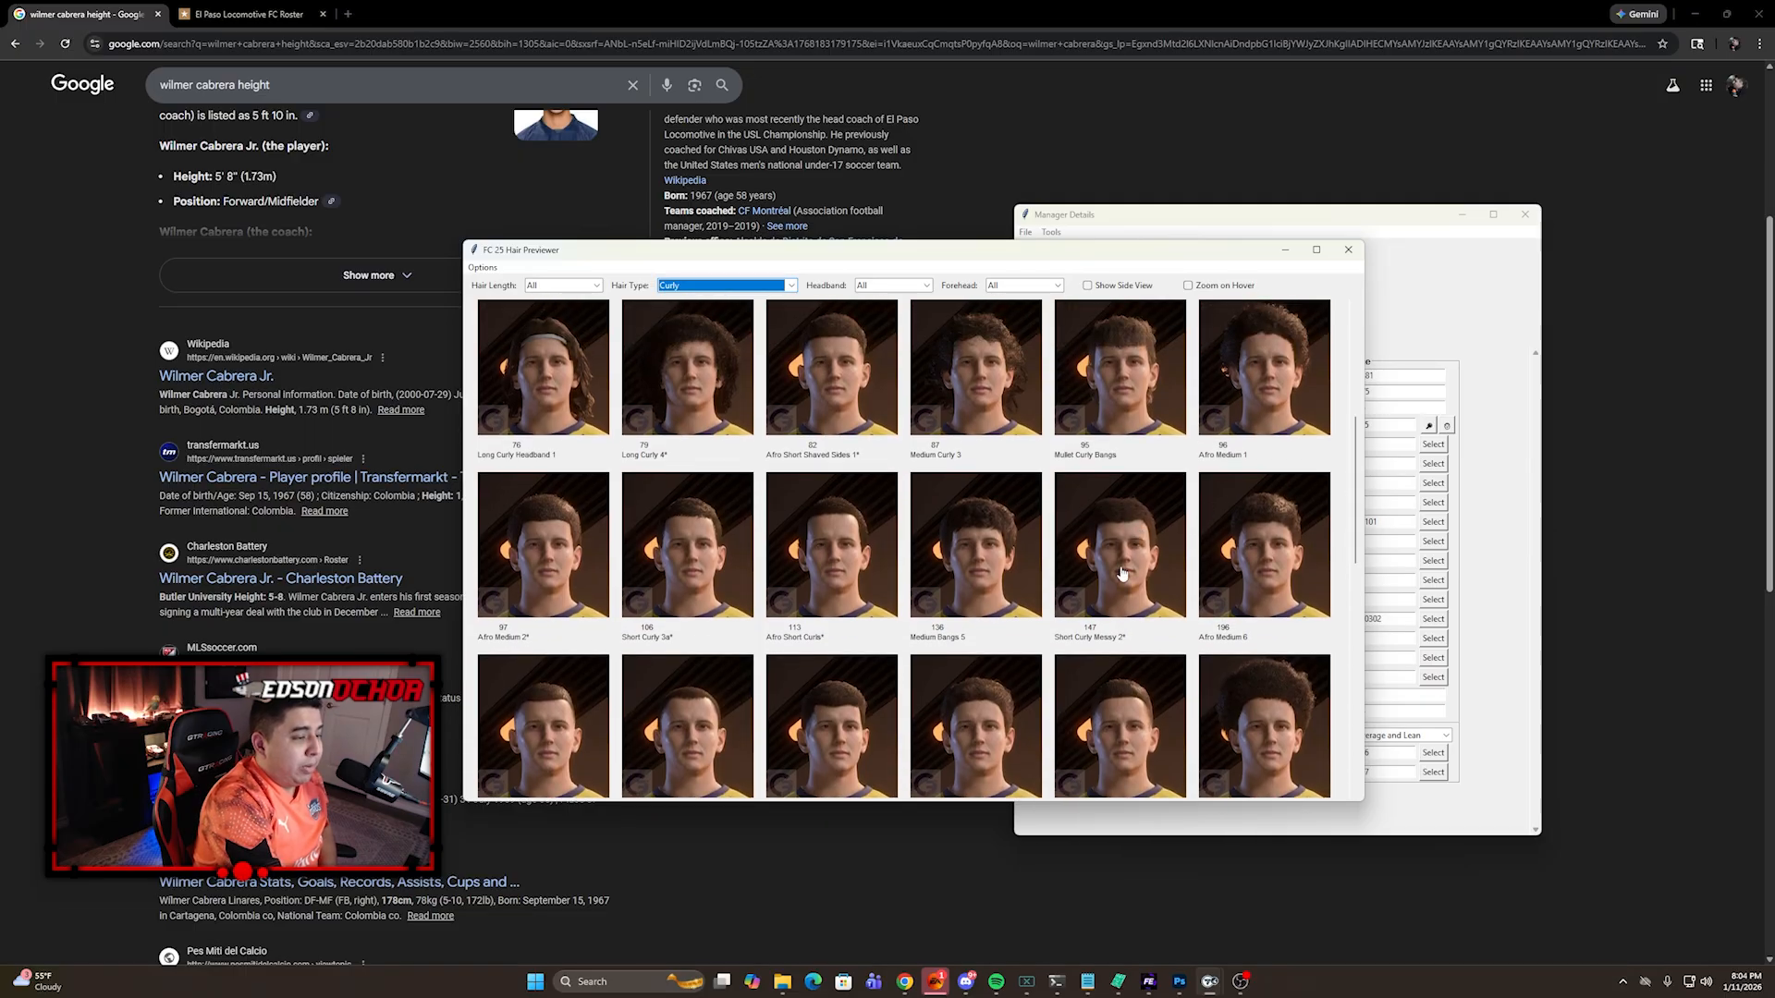
double_click(1120, 555)
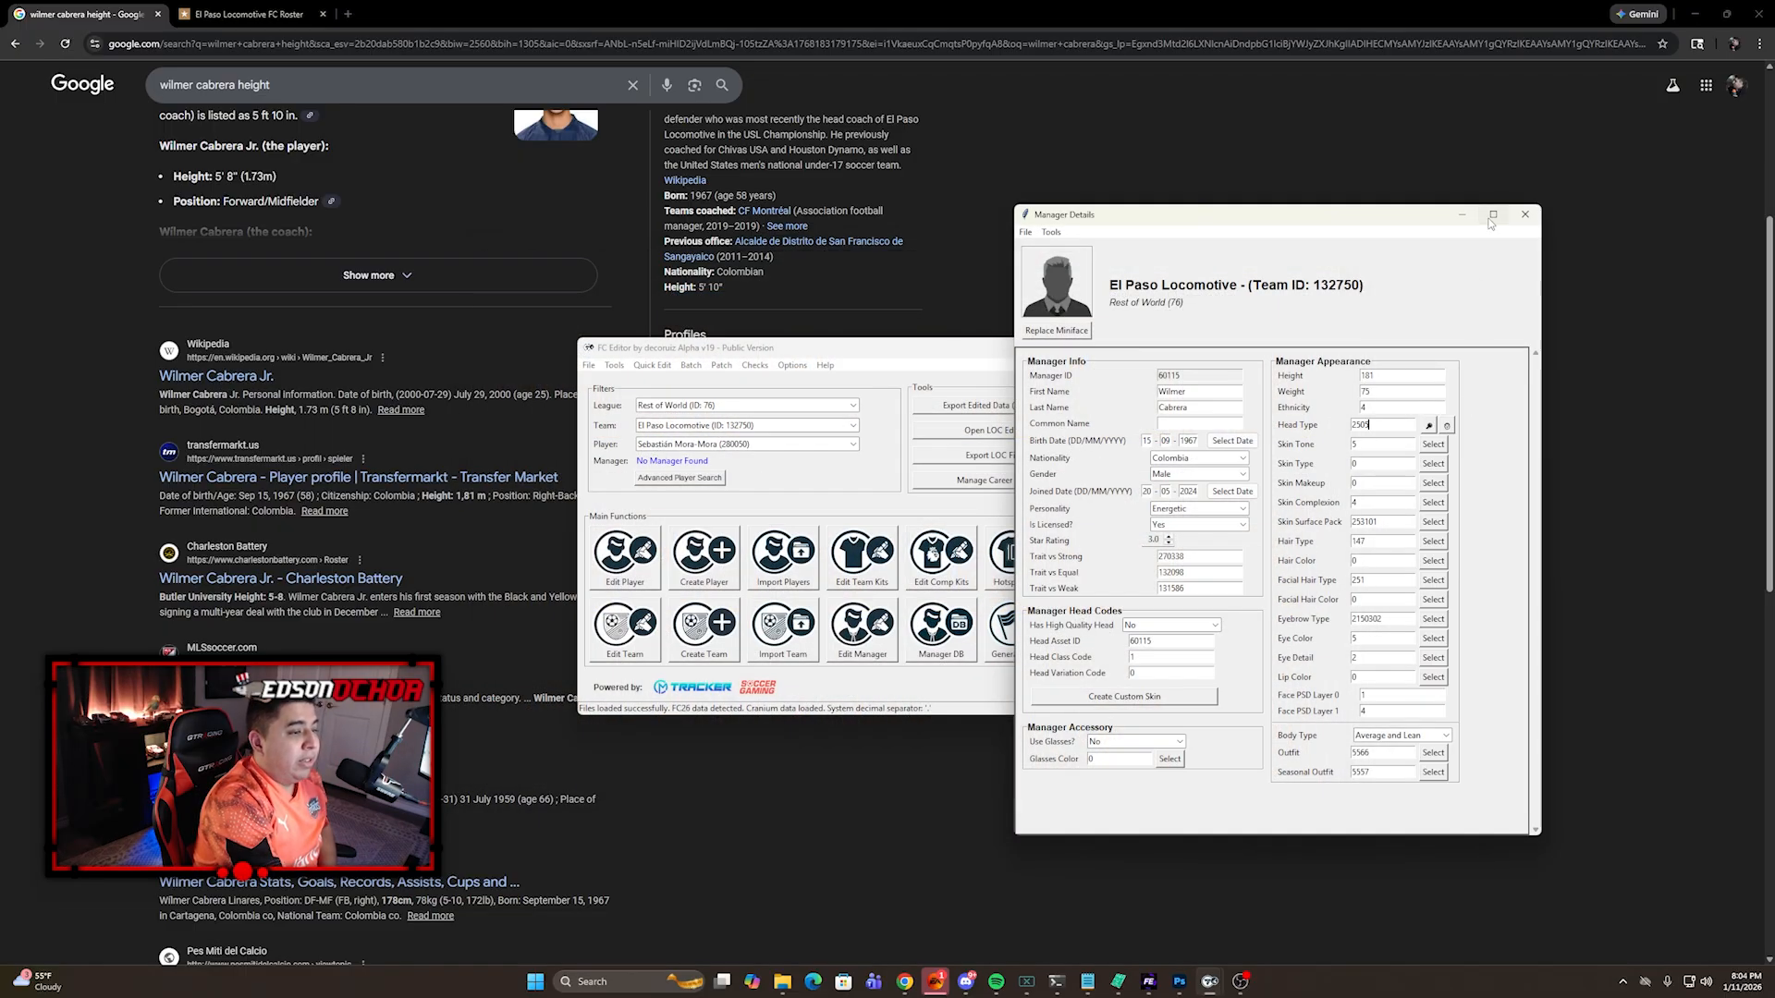
left_click(1434, 561)
double_click(303, 291)
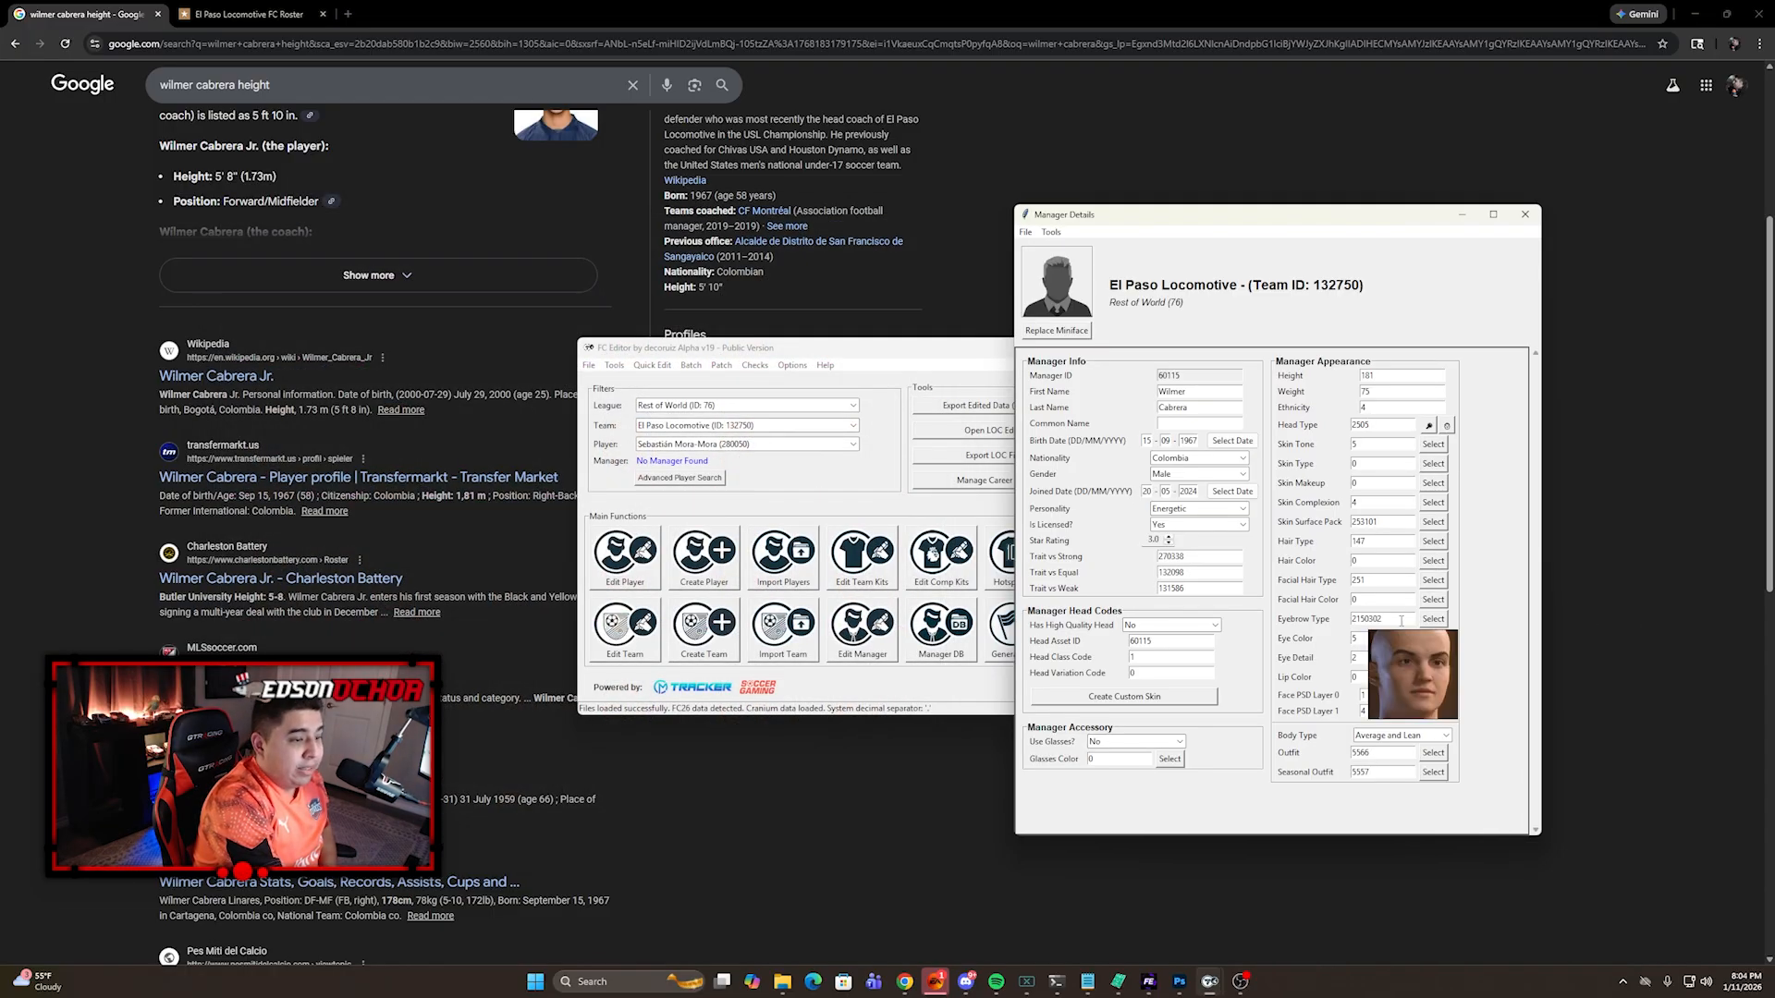
Step: Open the manager's facial hair choices with all types shown and move the previewer clear of the browser search page
left_click(1434, 580)
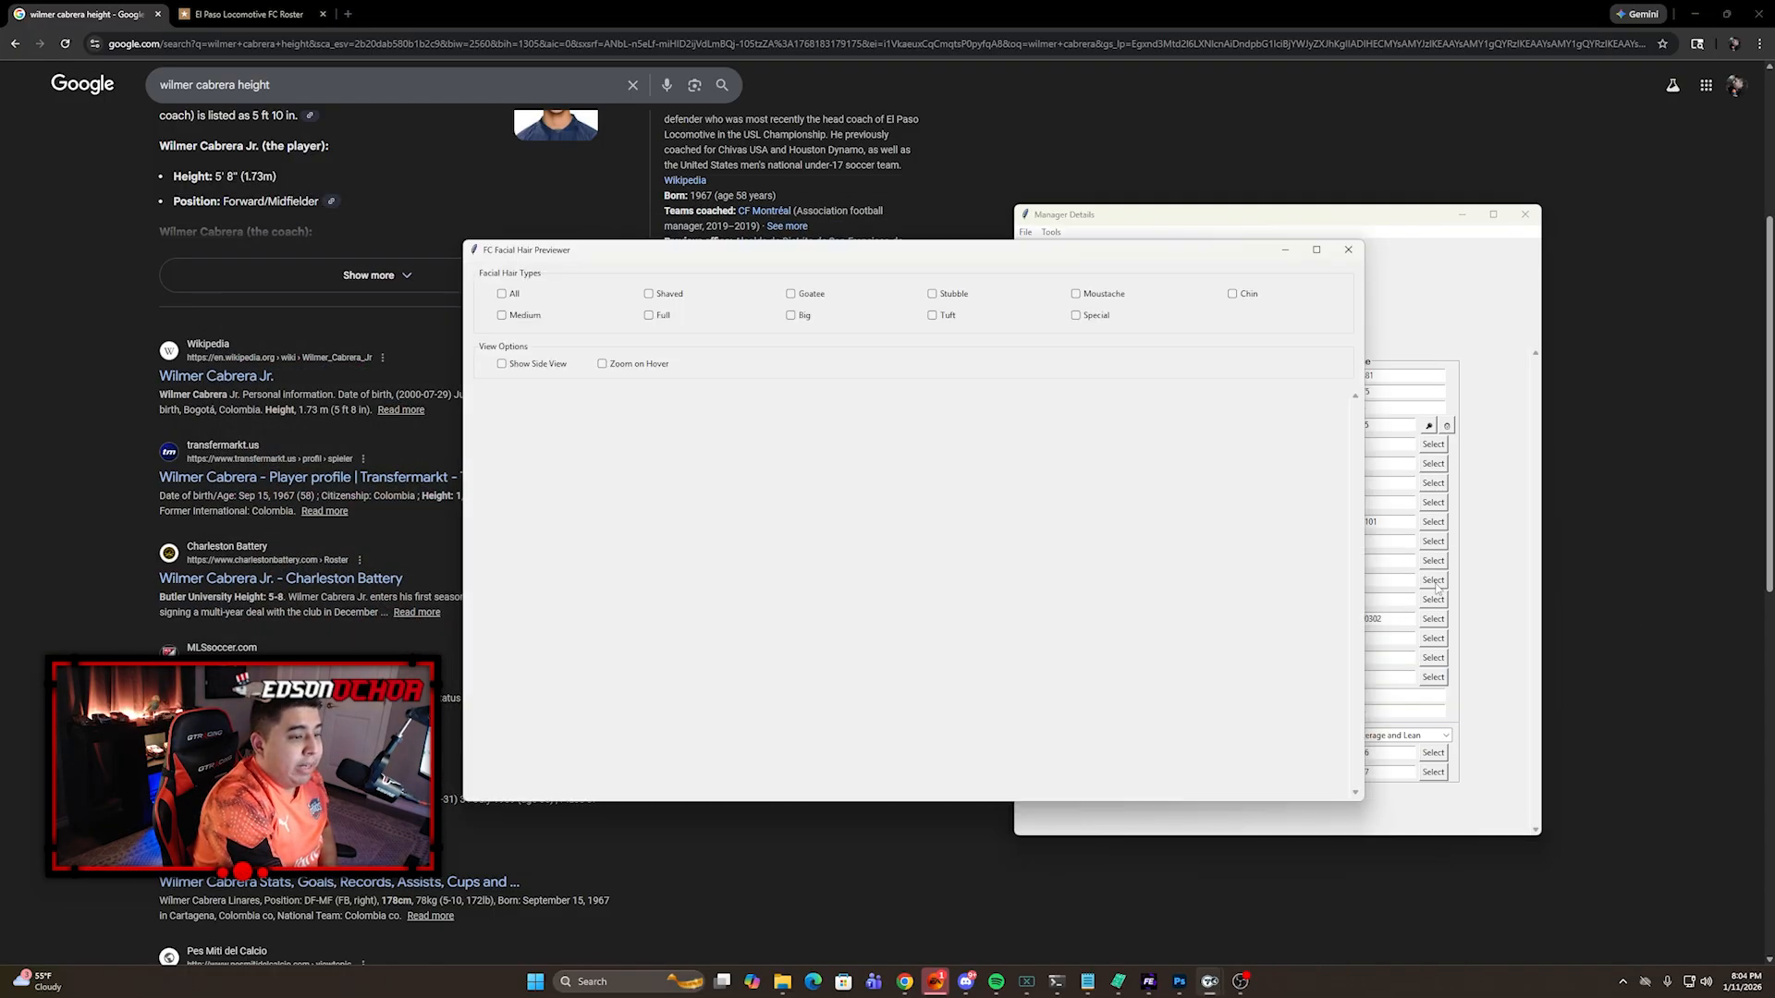
left_click(502, 294)
left_click(931, 539)
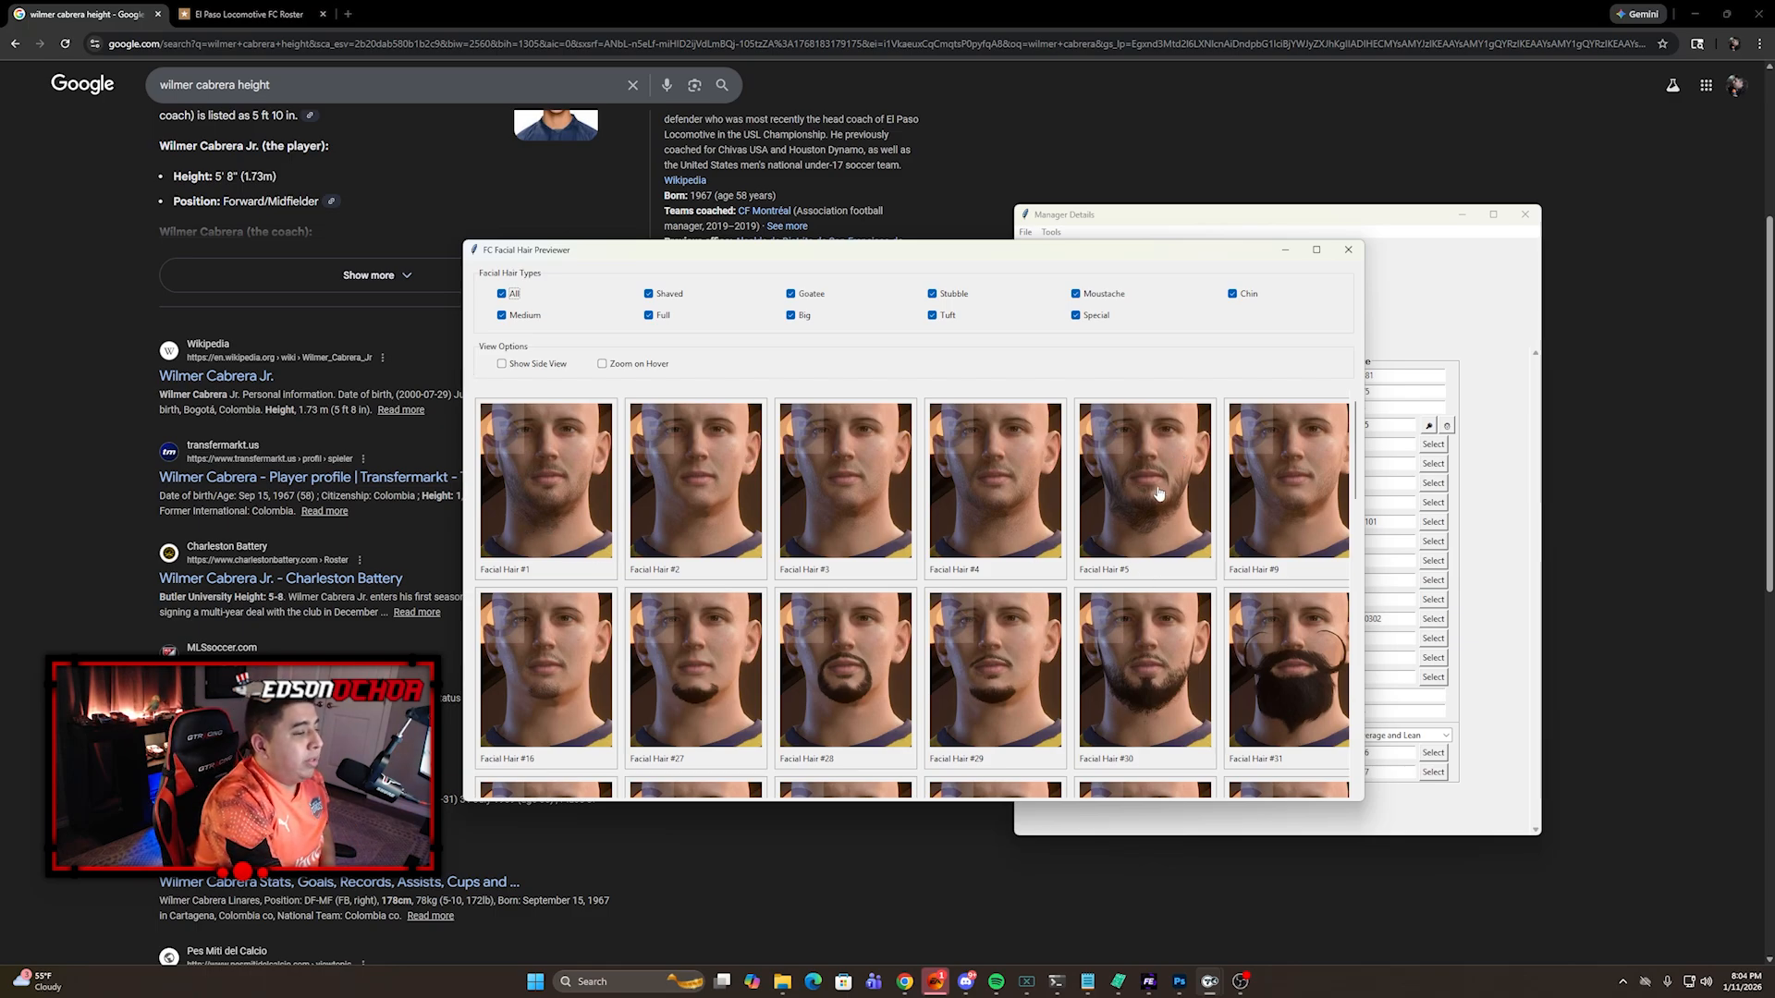
left_click_drag(888, 260, 1217, 310)
Step: Examine the coach's facial hair in Google image results, enlarging the El Paso Times photo, and return to the facial hair previewer
scroll(485, 435, "up", 4)
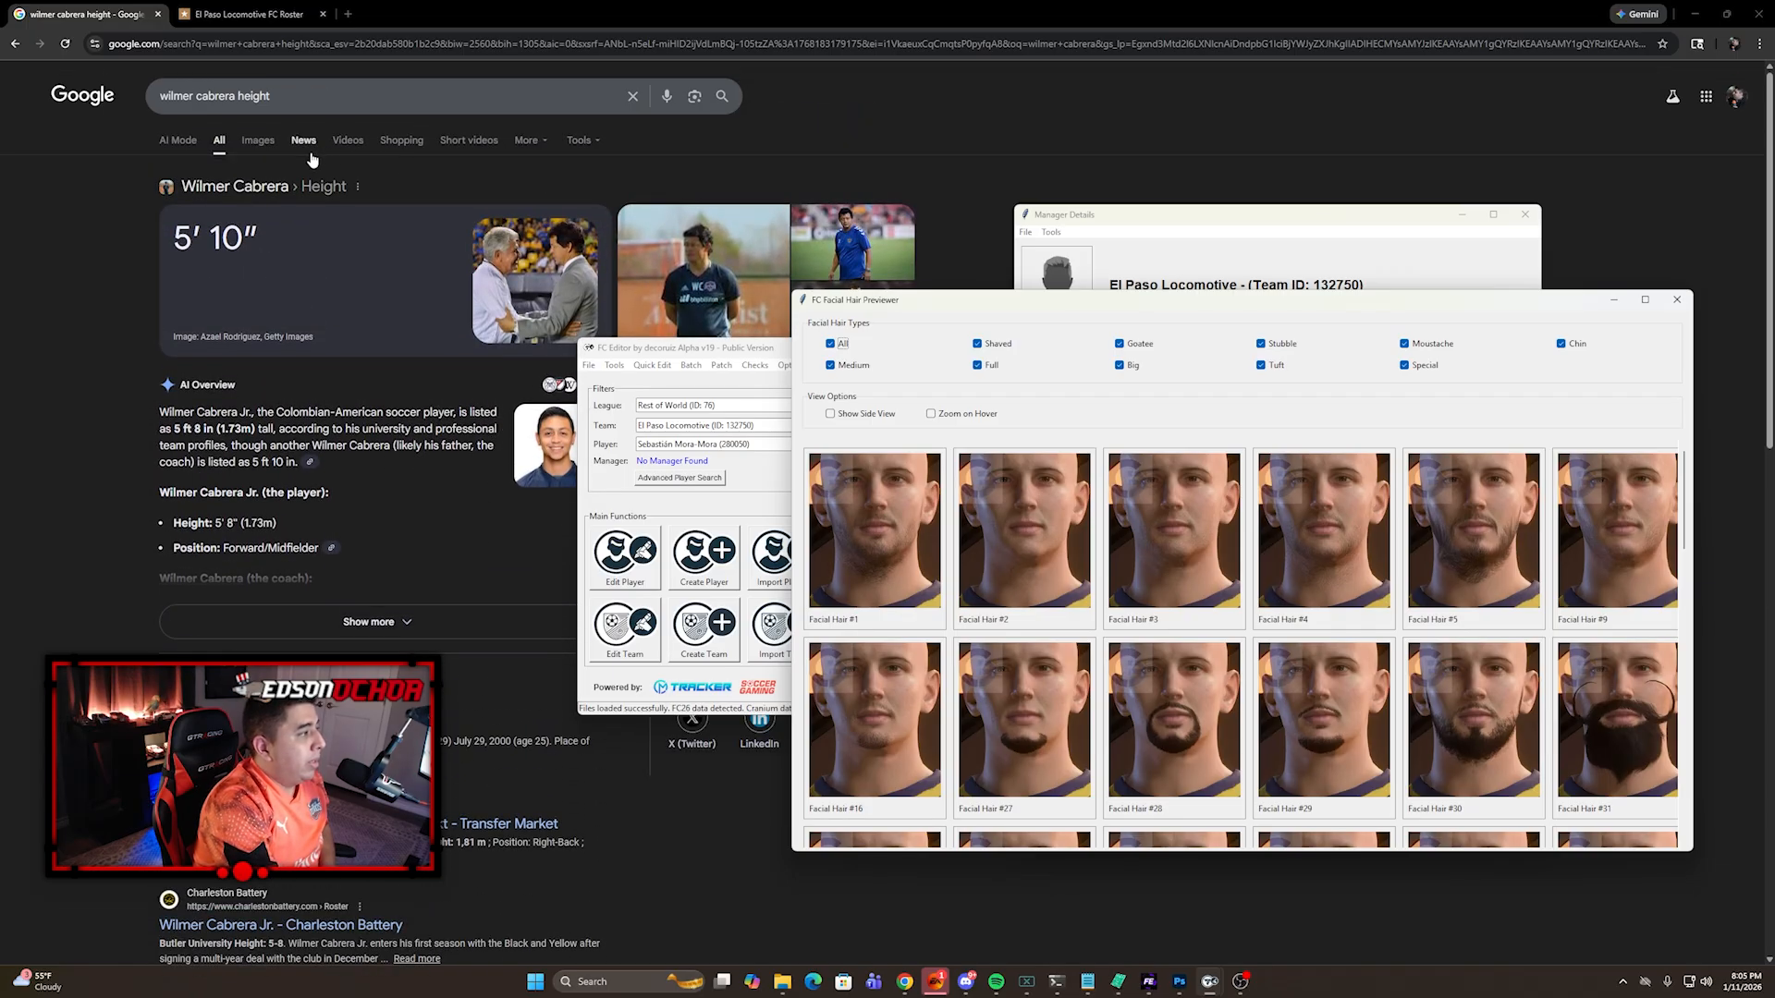
left_click(258, 140)
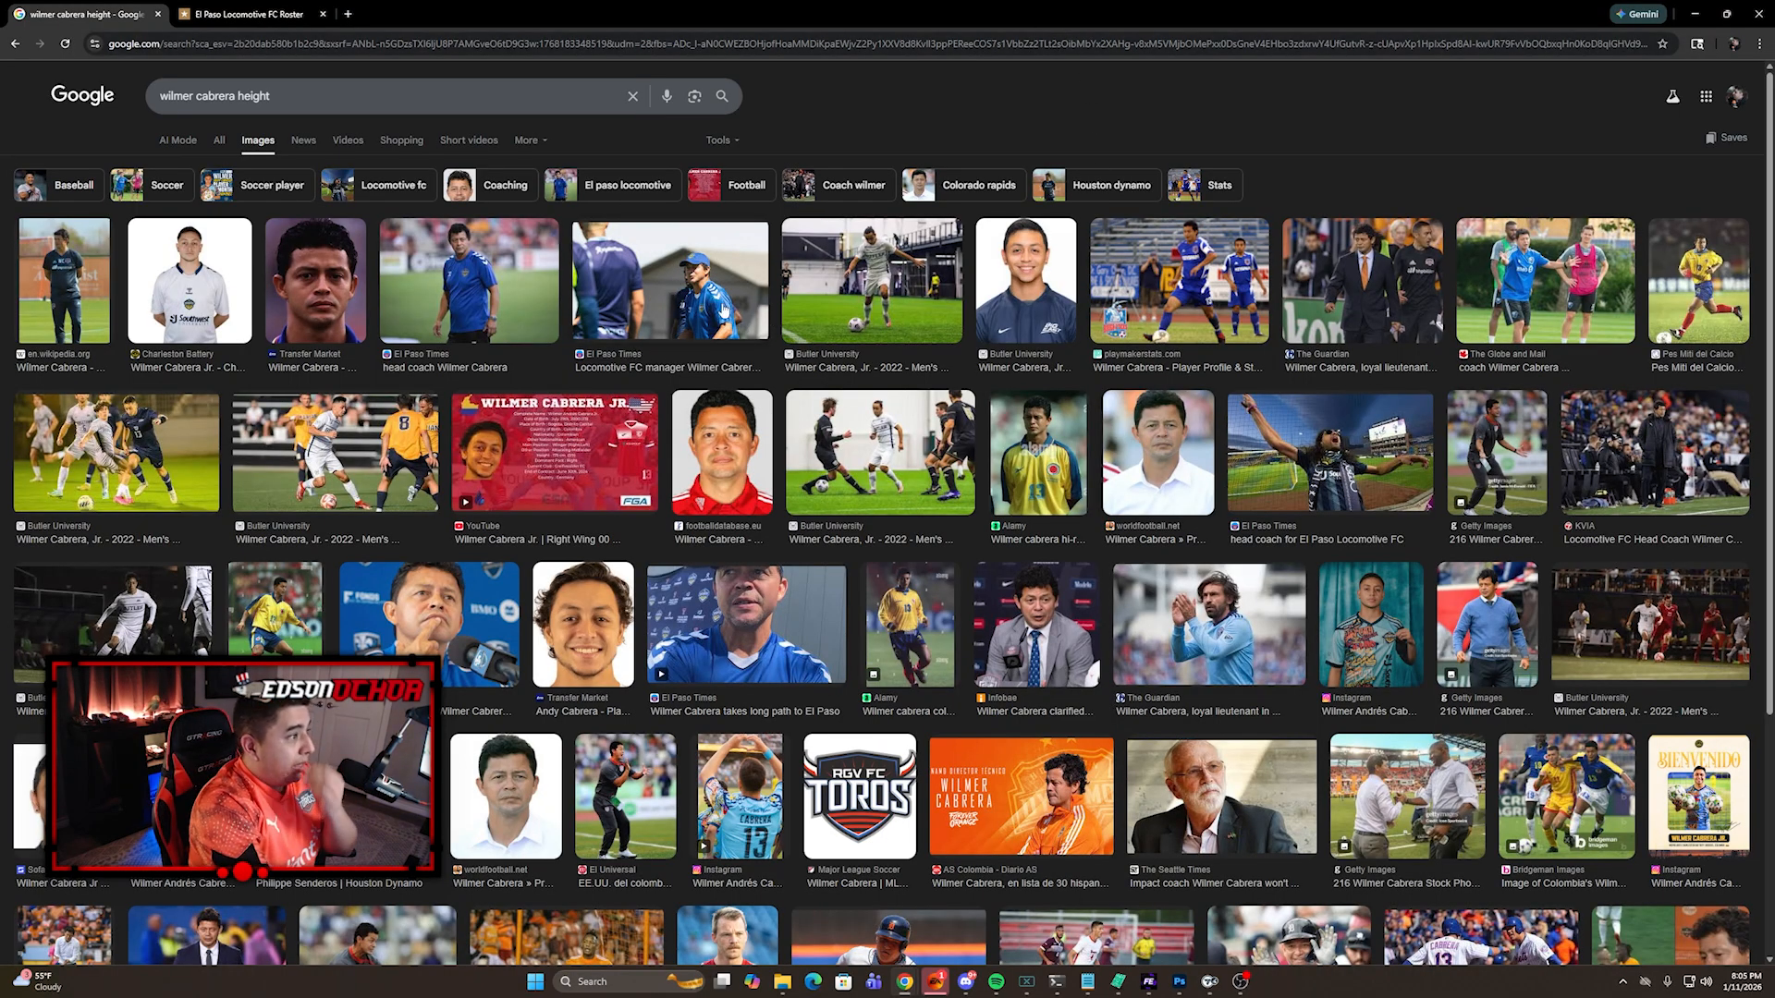
left_click(723, 308)
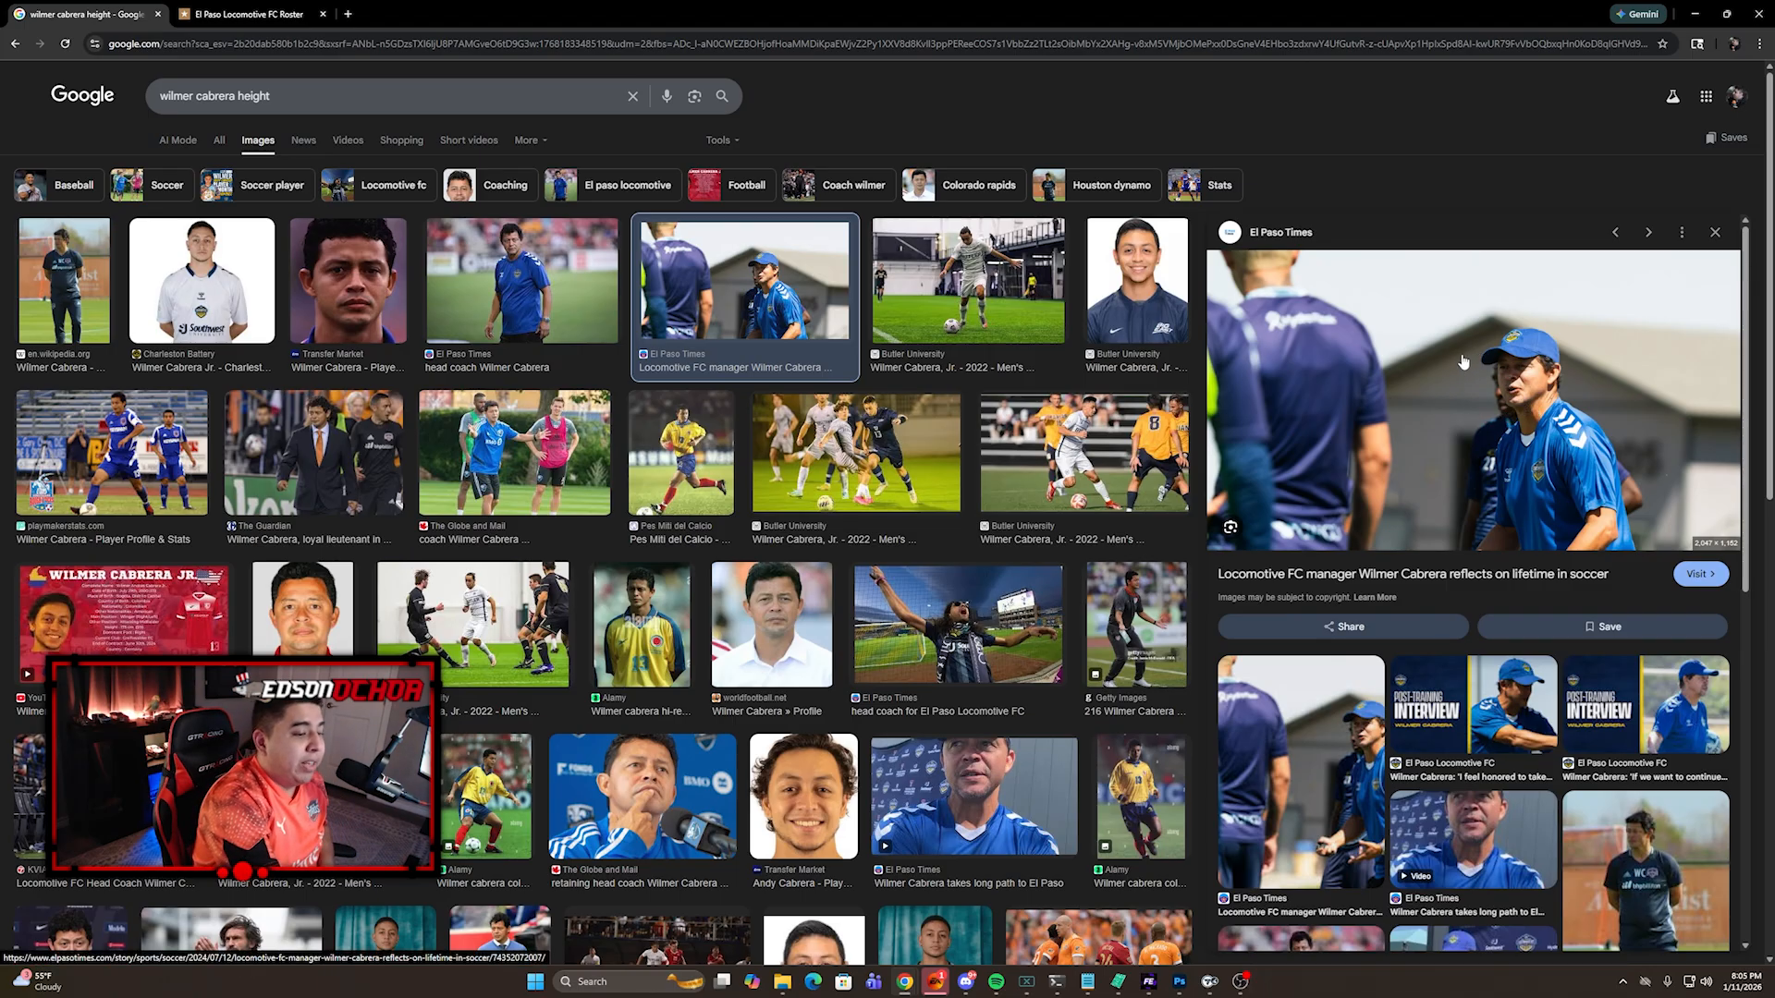
double_click(1685, 14)
left_click(1665, 49)
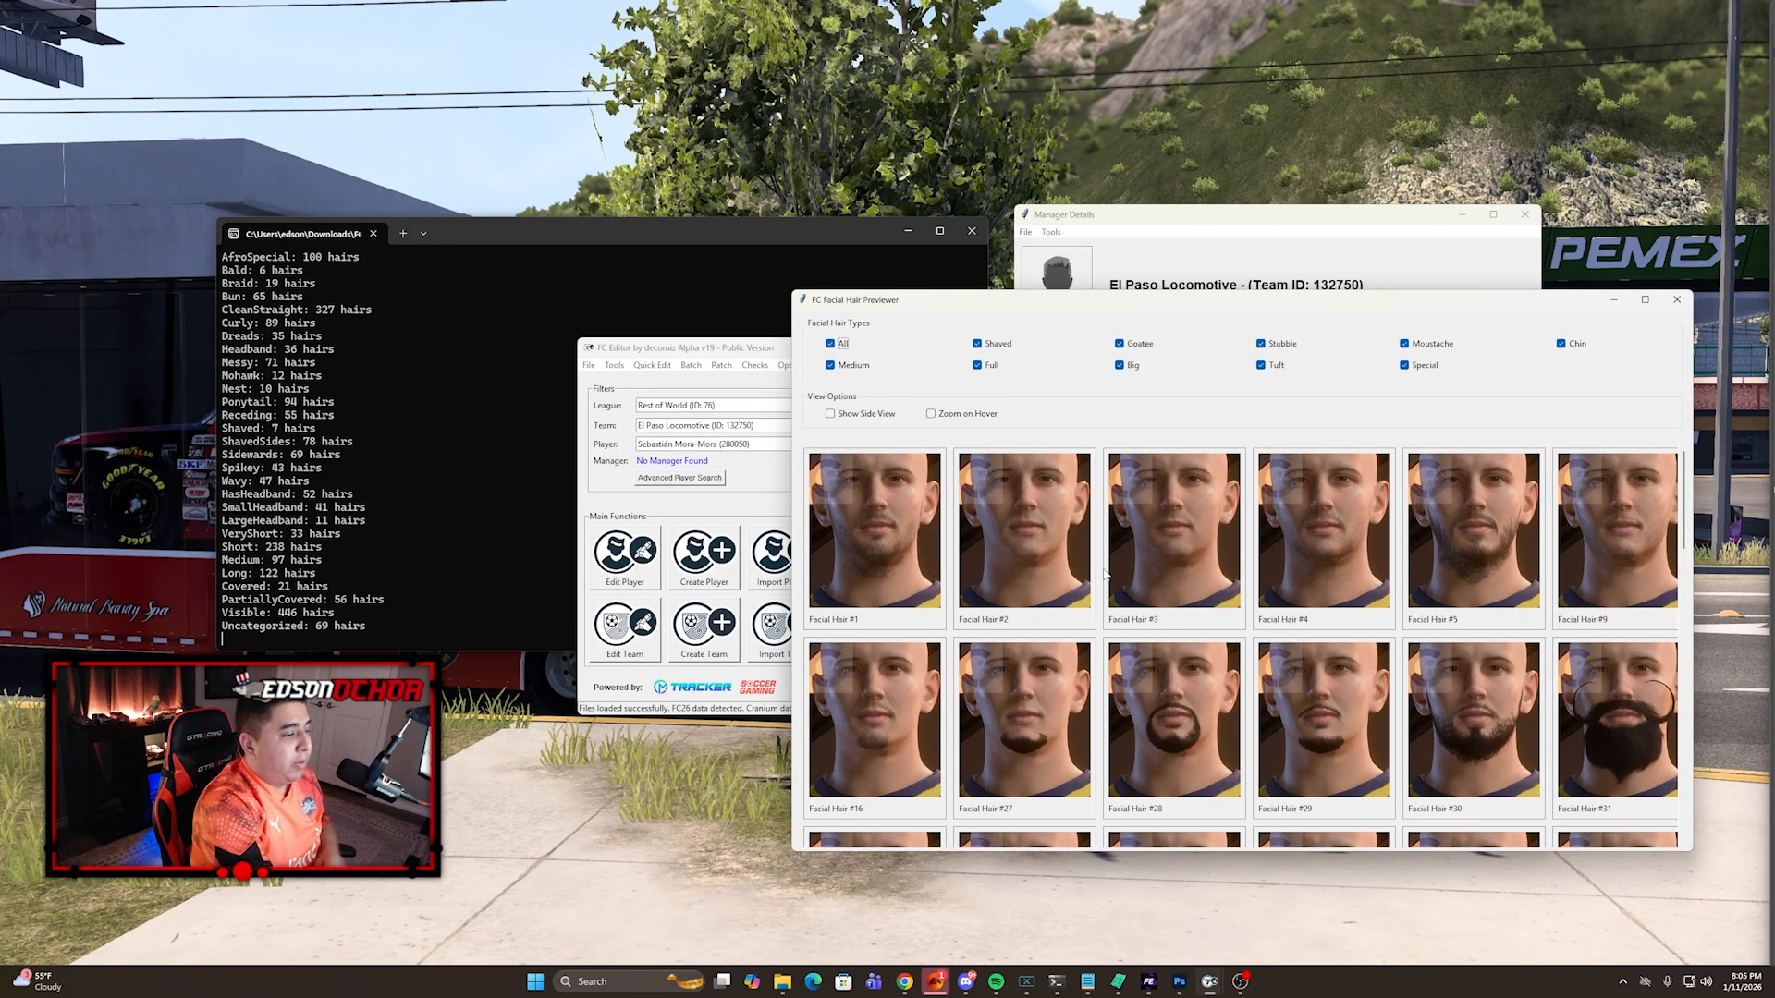
Step: Give the manager Facial Hair #3 and choose facial hair color 0
left_click(1183, 529)
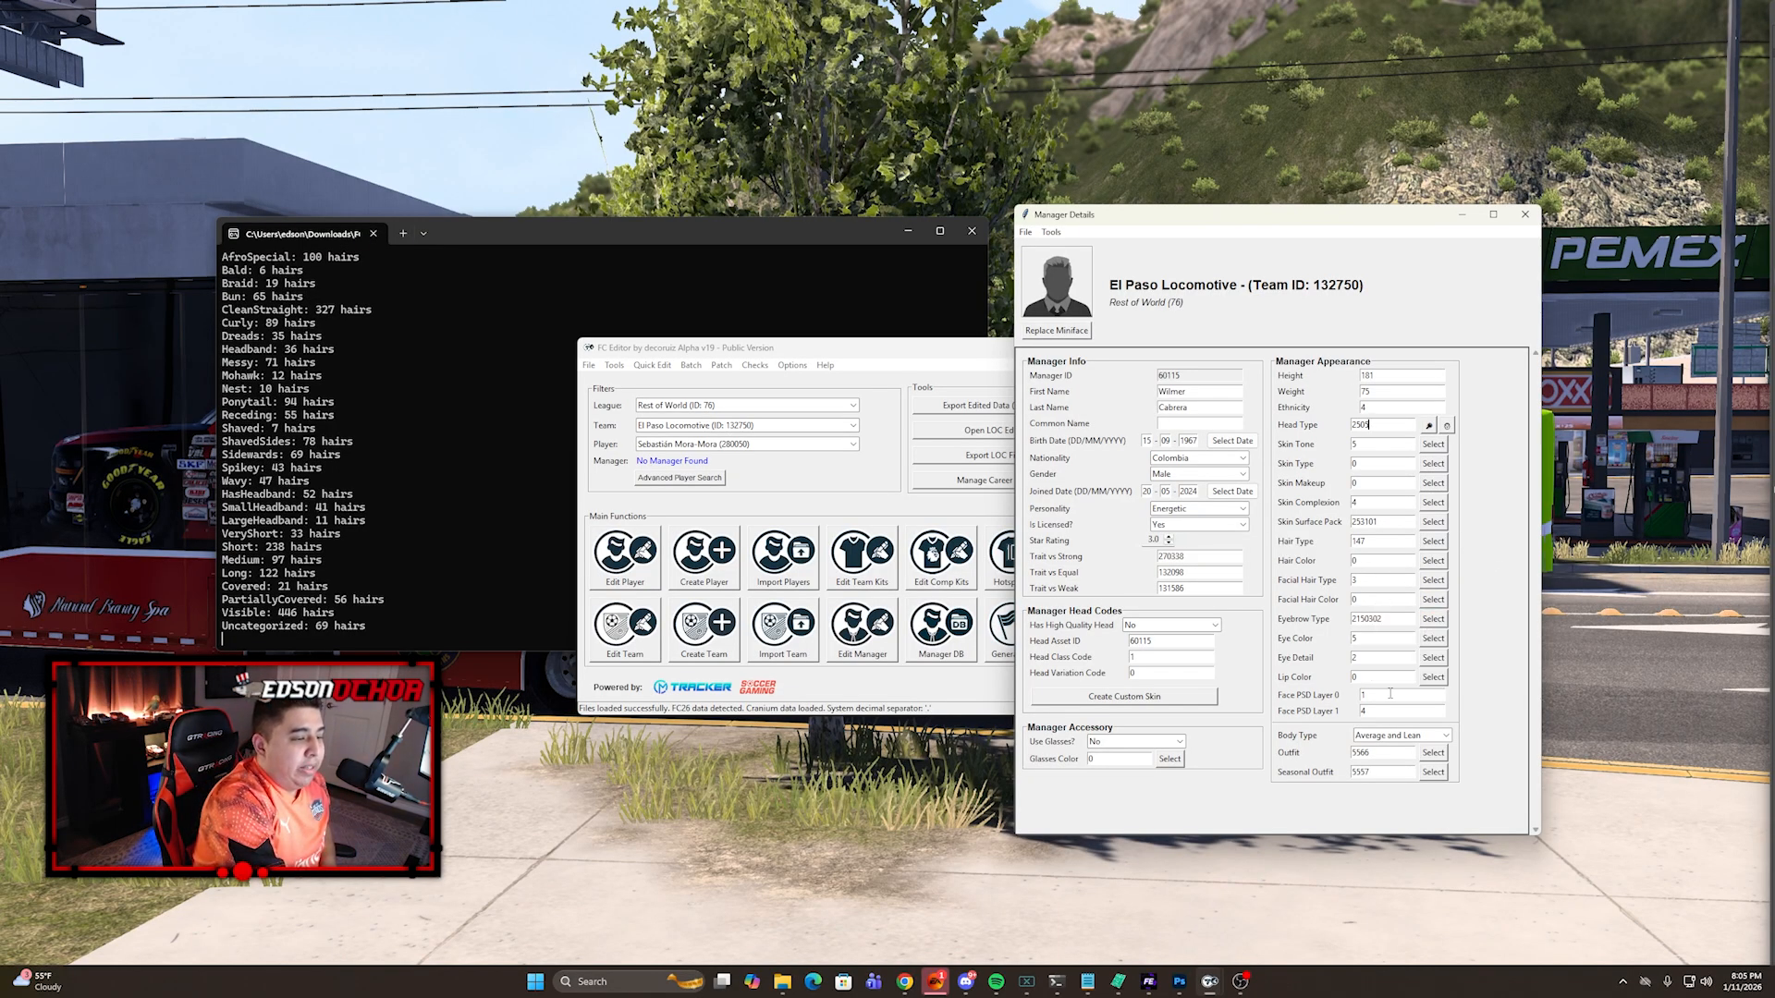
left_click(1438, 600)
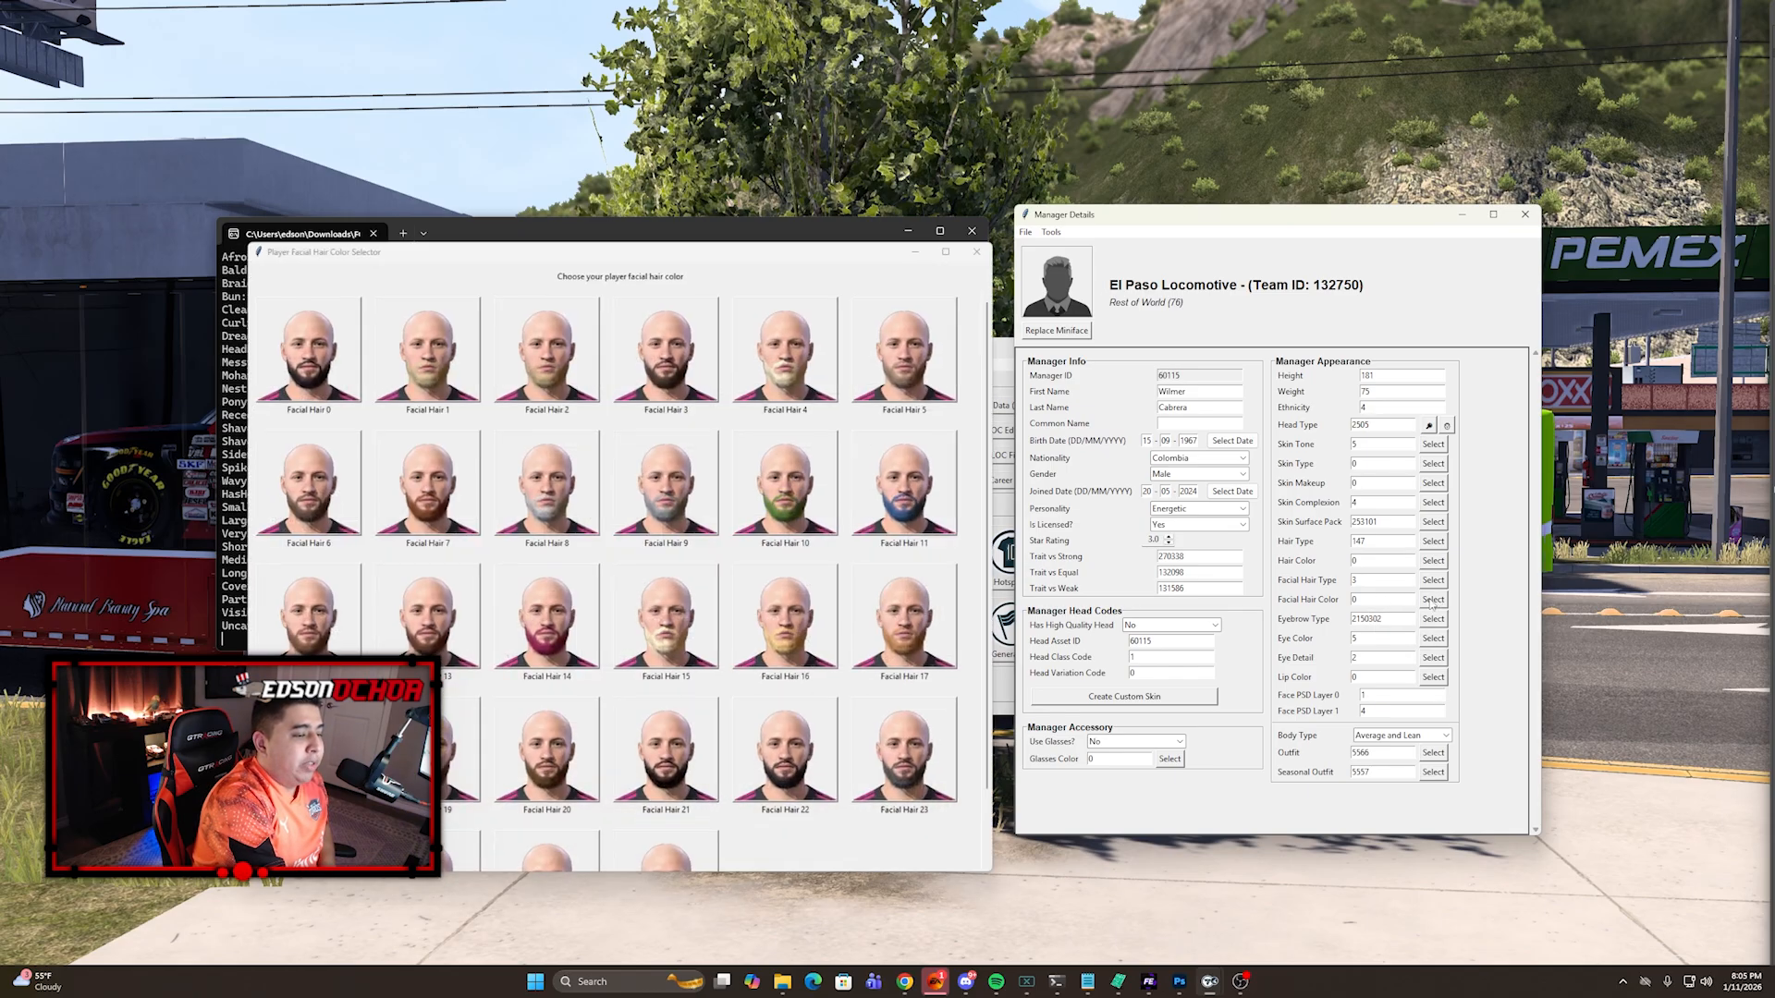
left_click(332, 349)
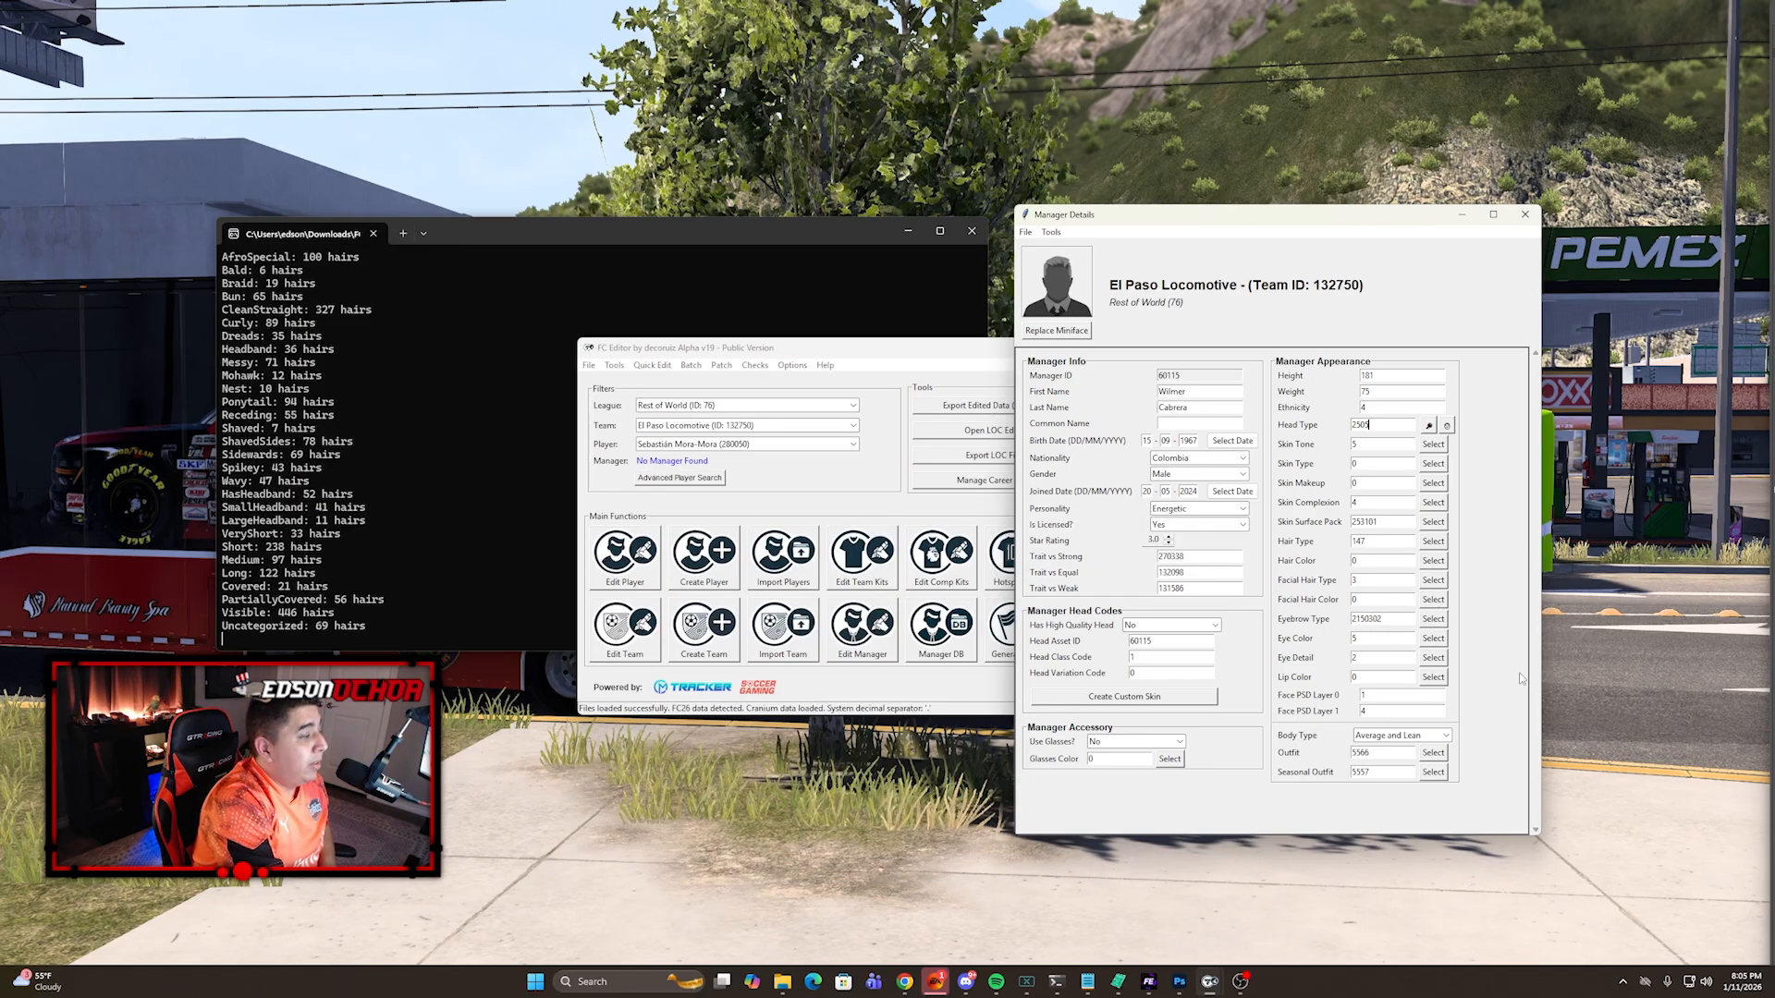
Step: Give the manager the Flat eyebrow style from Category 24 and set the eye color to 9
left_click(1433, 619)
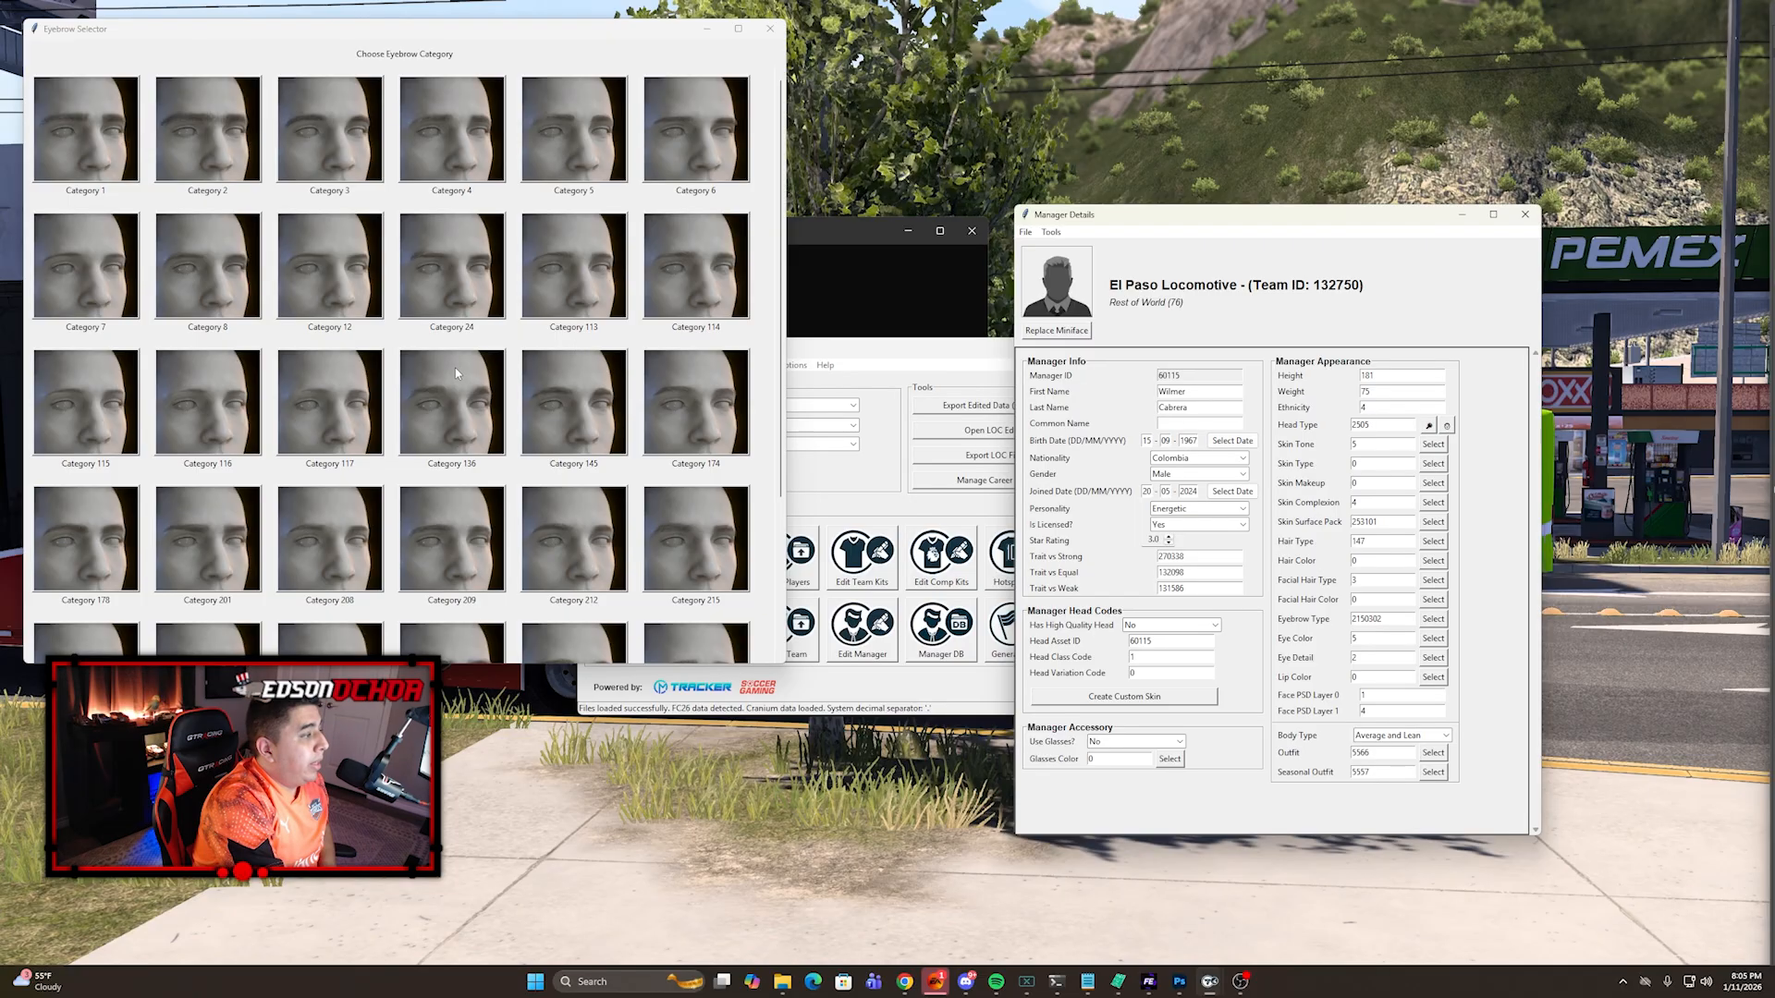
left_click(468, 275)
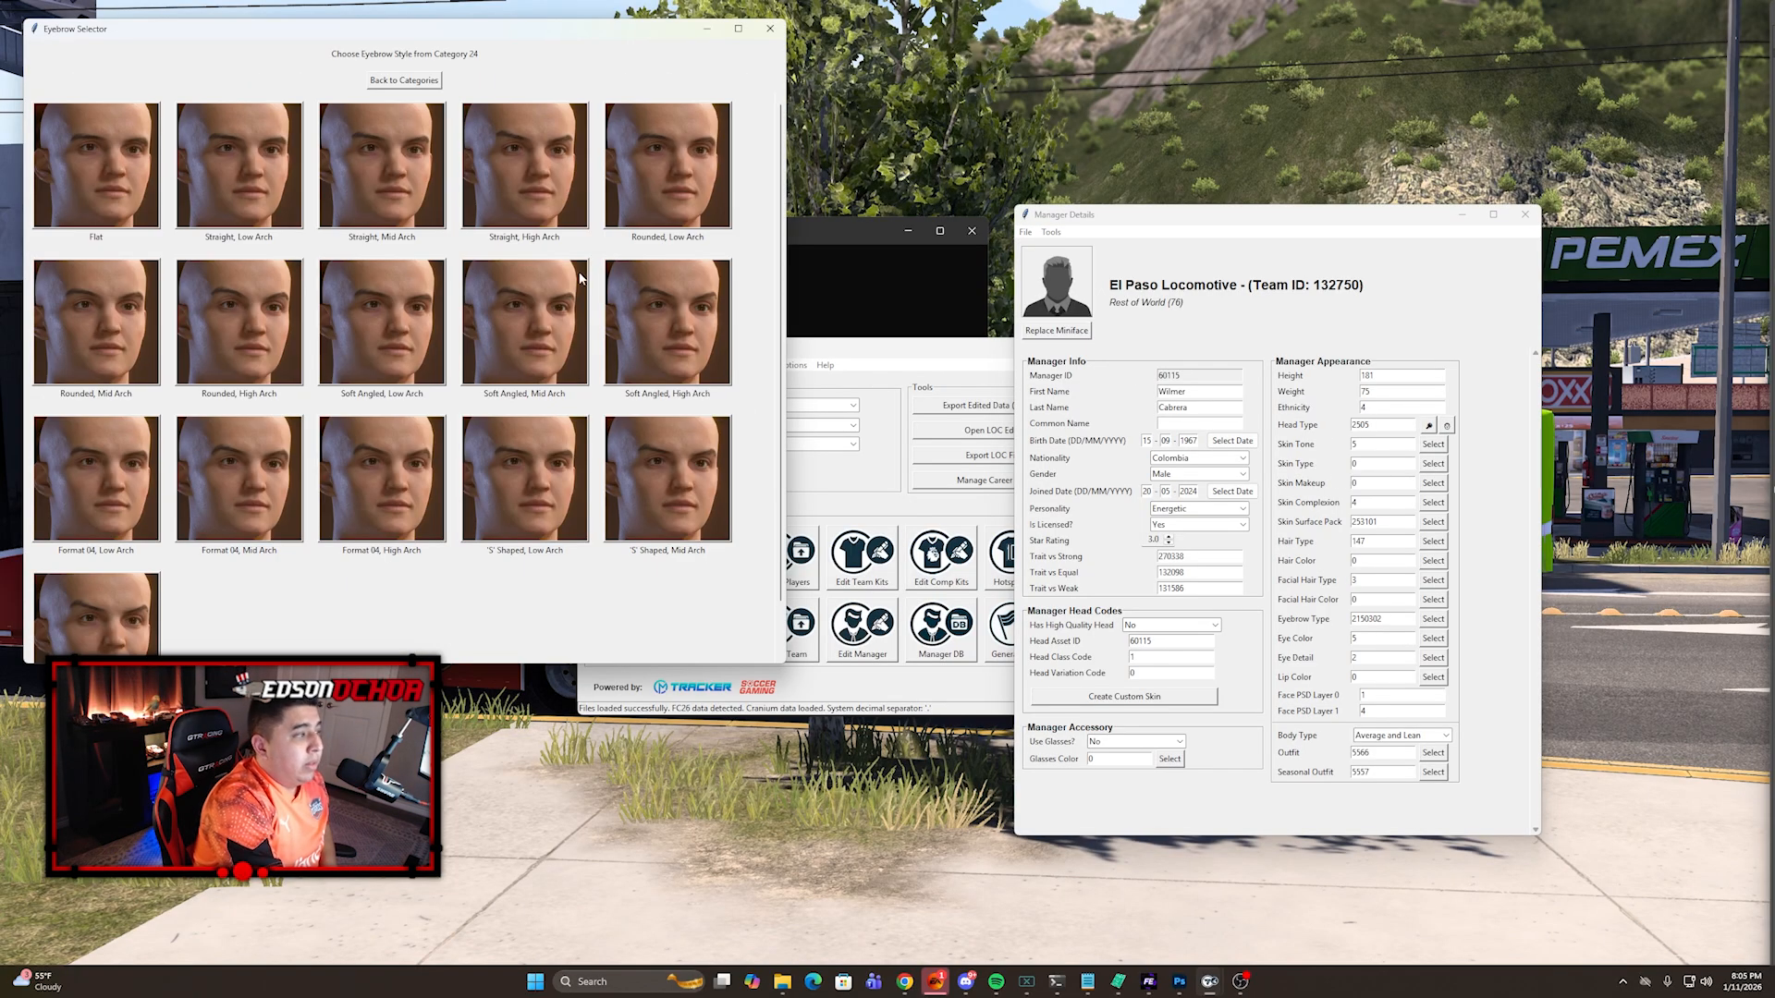
left_click(79, 187)
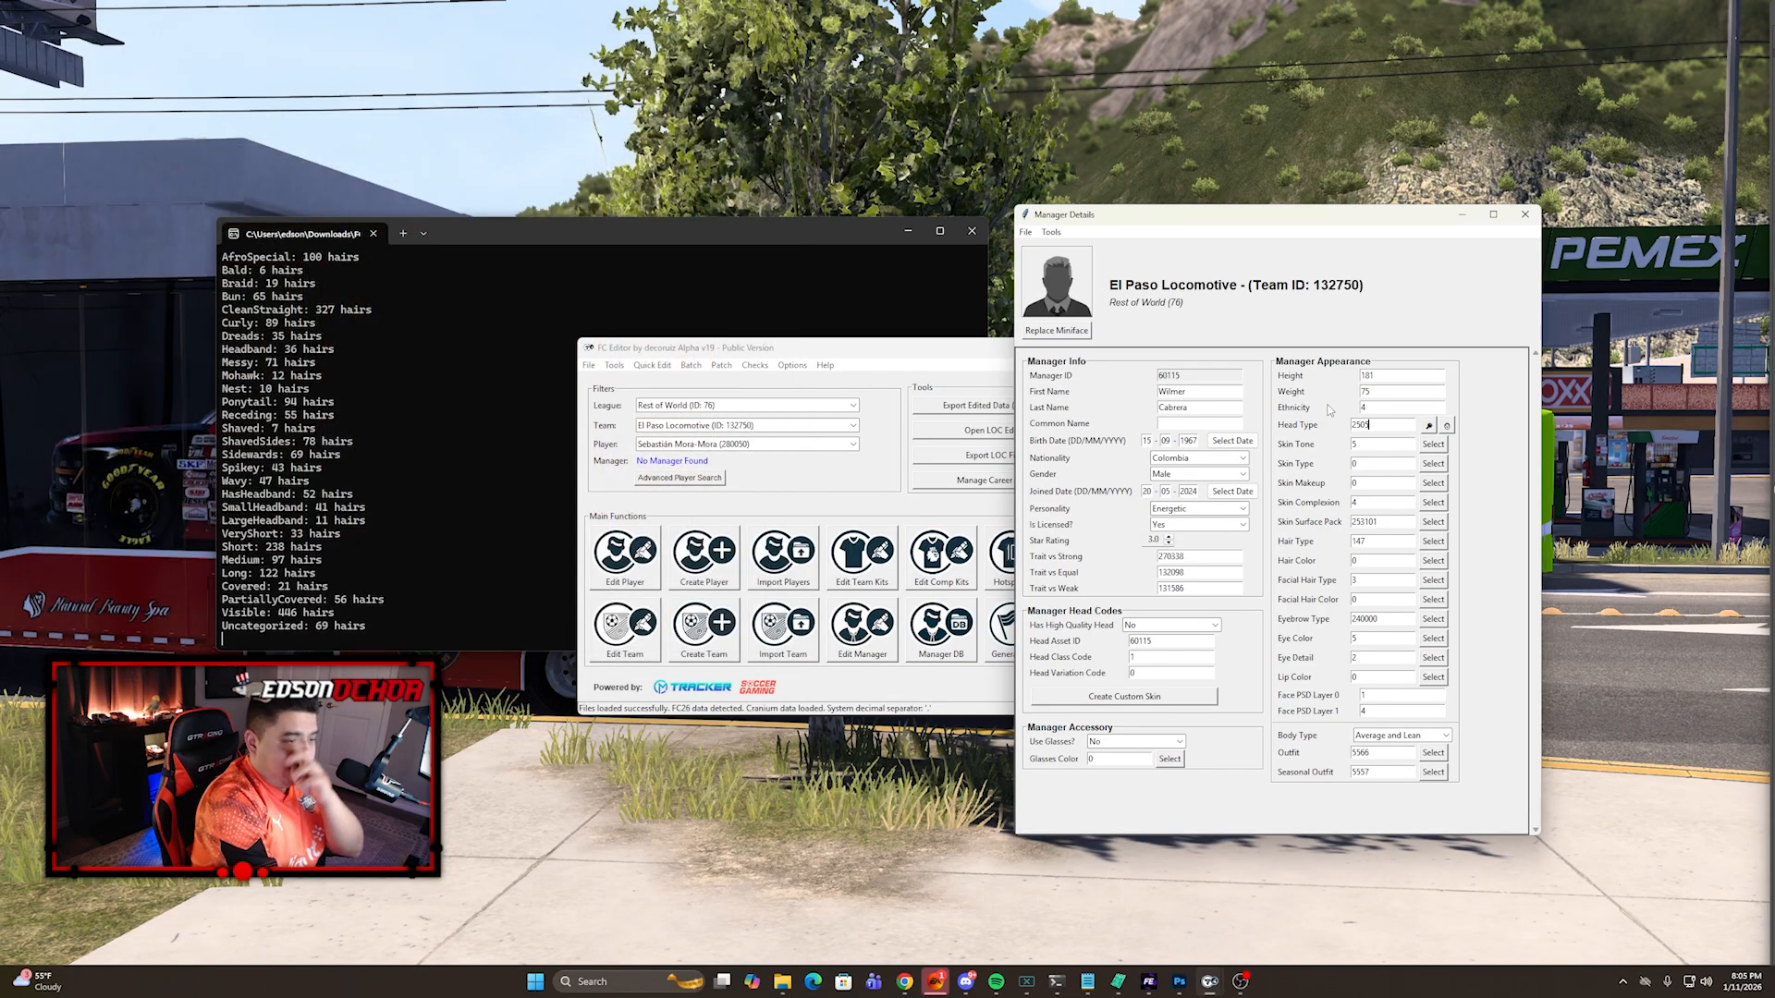
left_click(1433, 639)
left_click(294, 279)
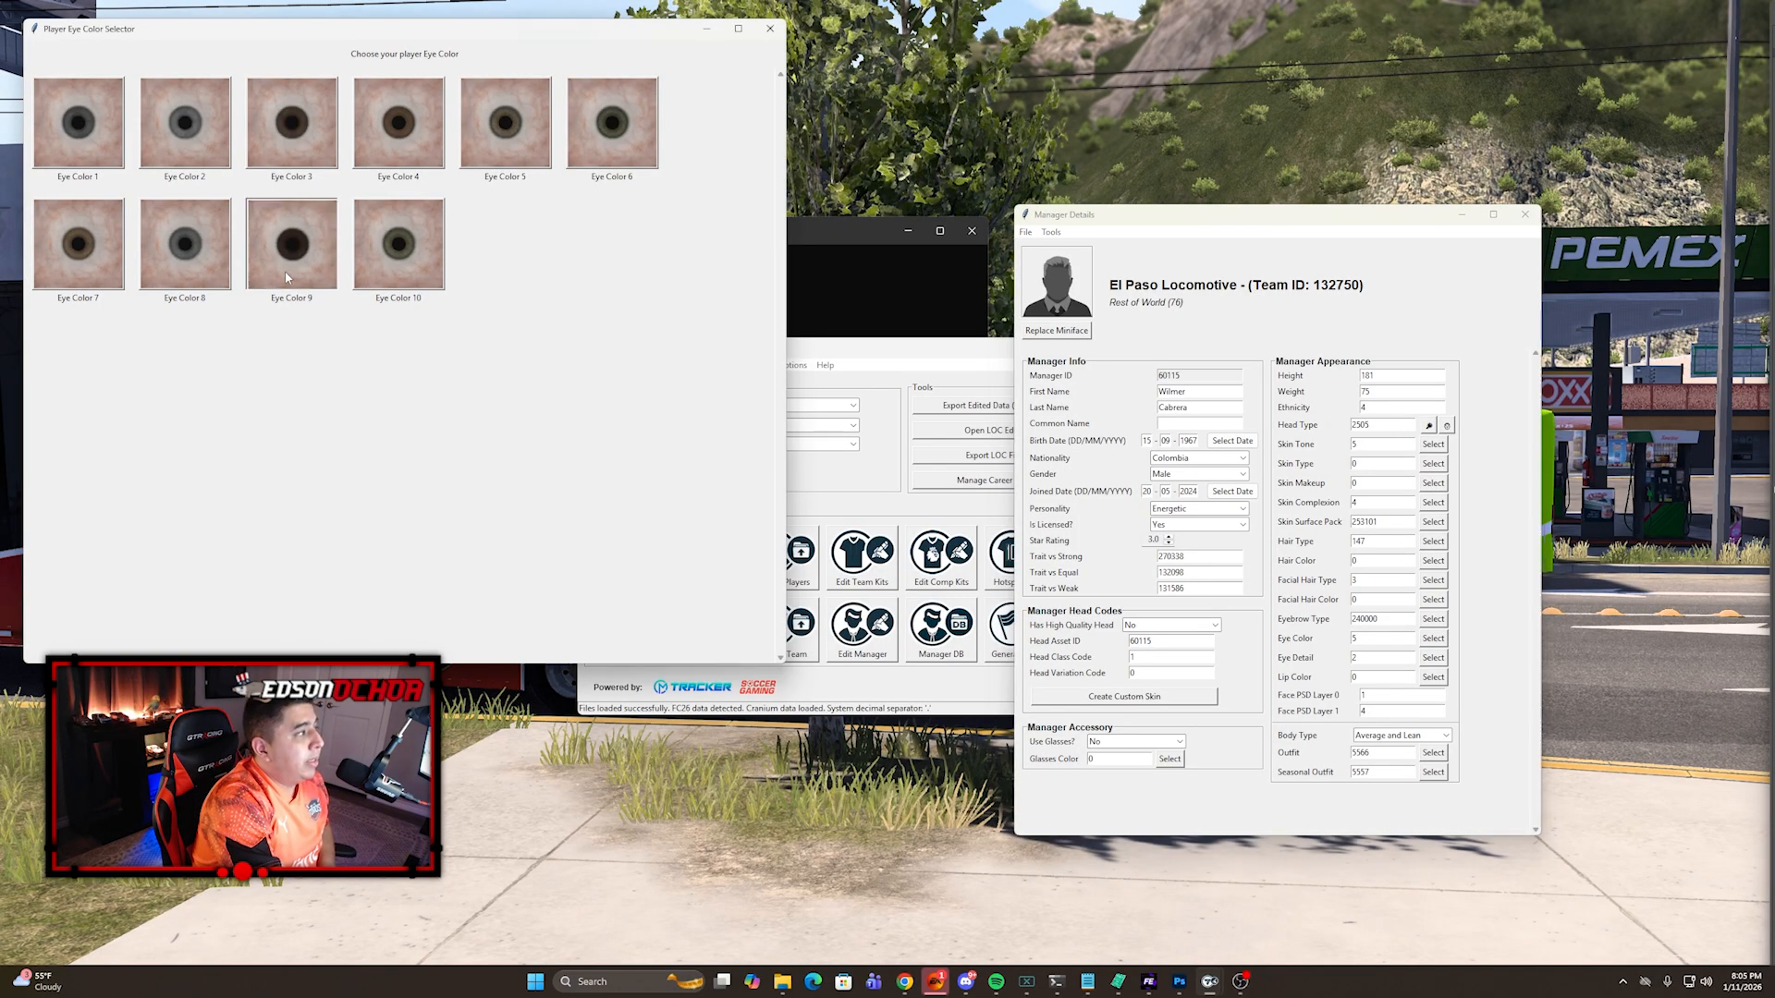
left_click(1433, 658)
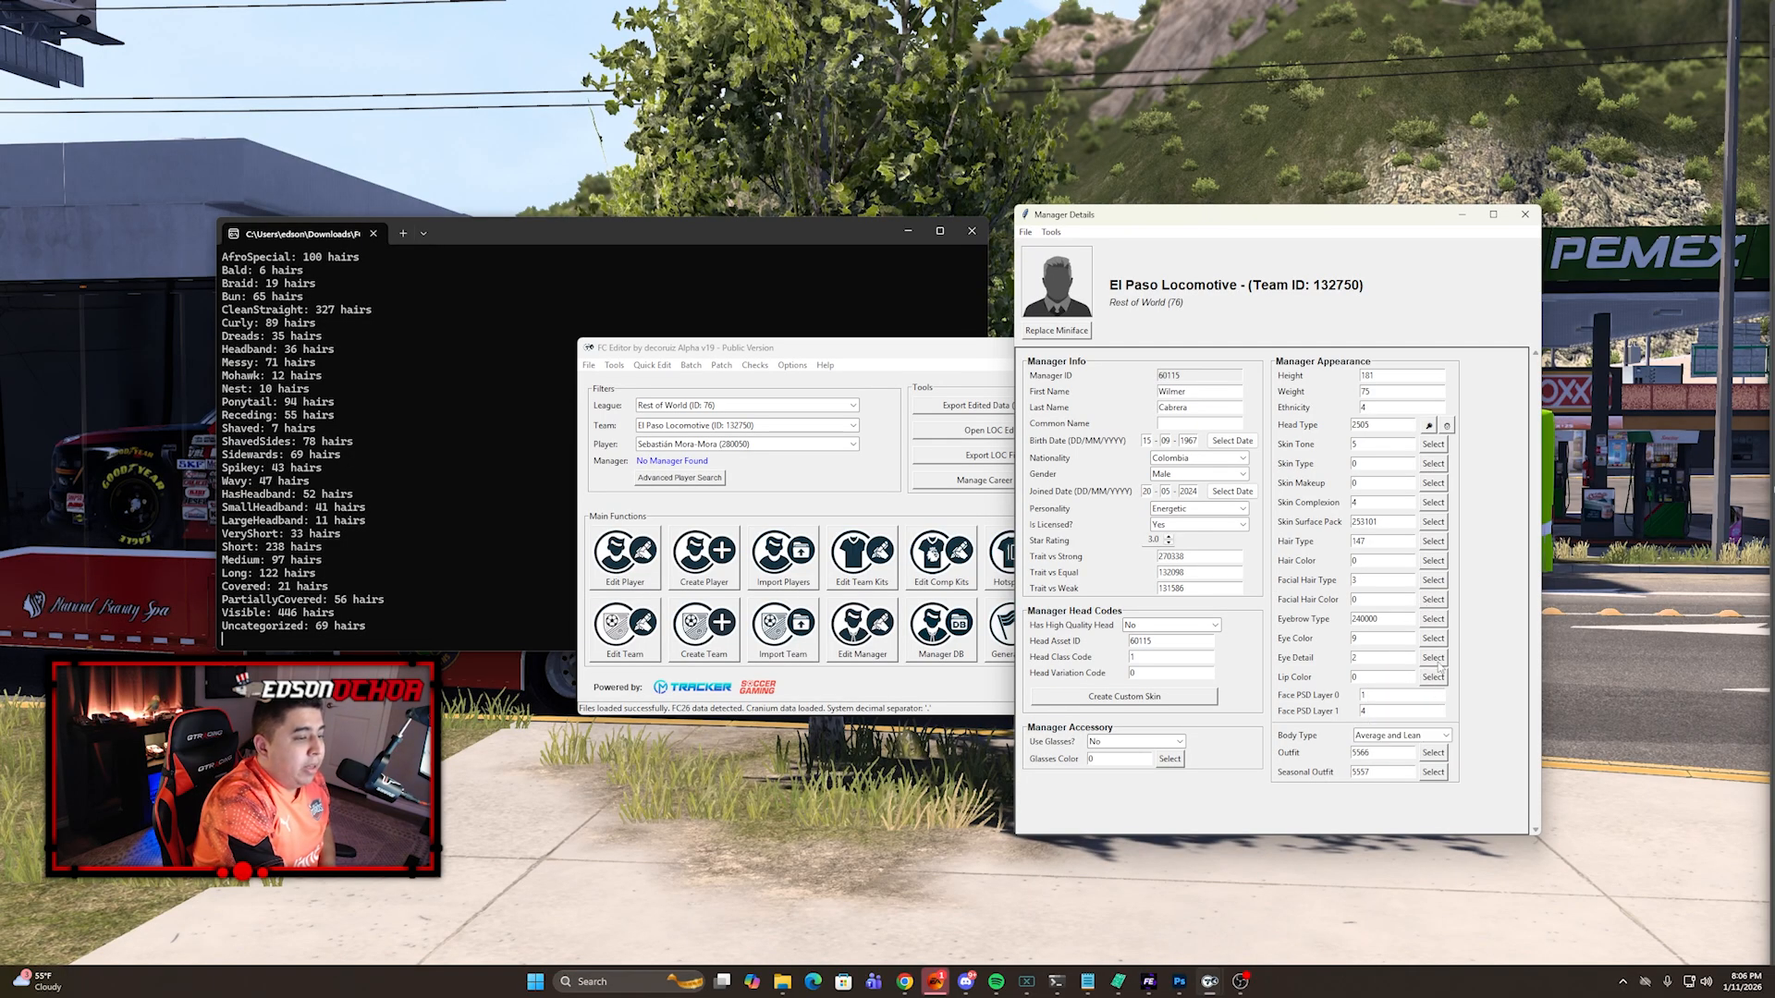
Step: Keep the body type at Average and Lean and choose outfit 5714 for the manager
left_click(1447, 736)
left_click(1468, 711)
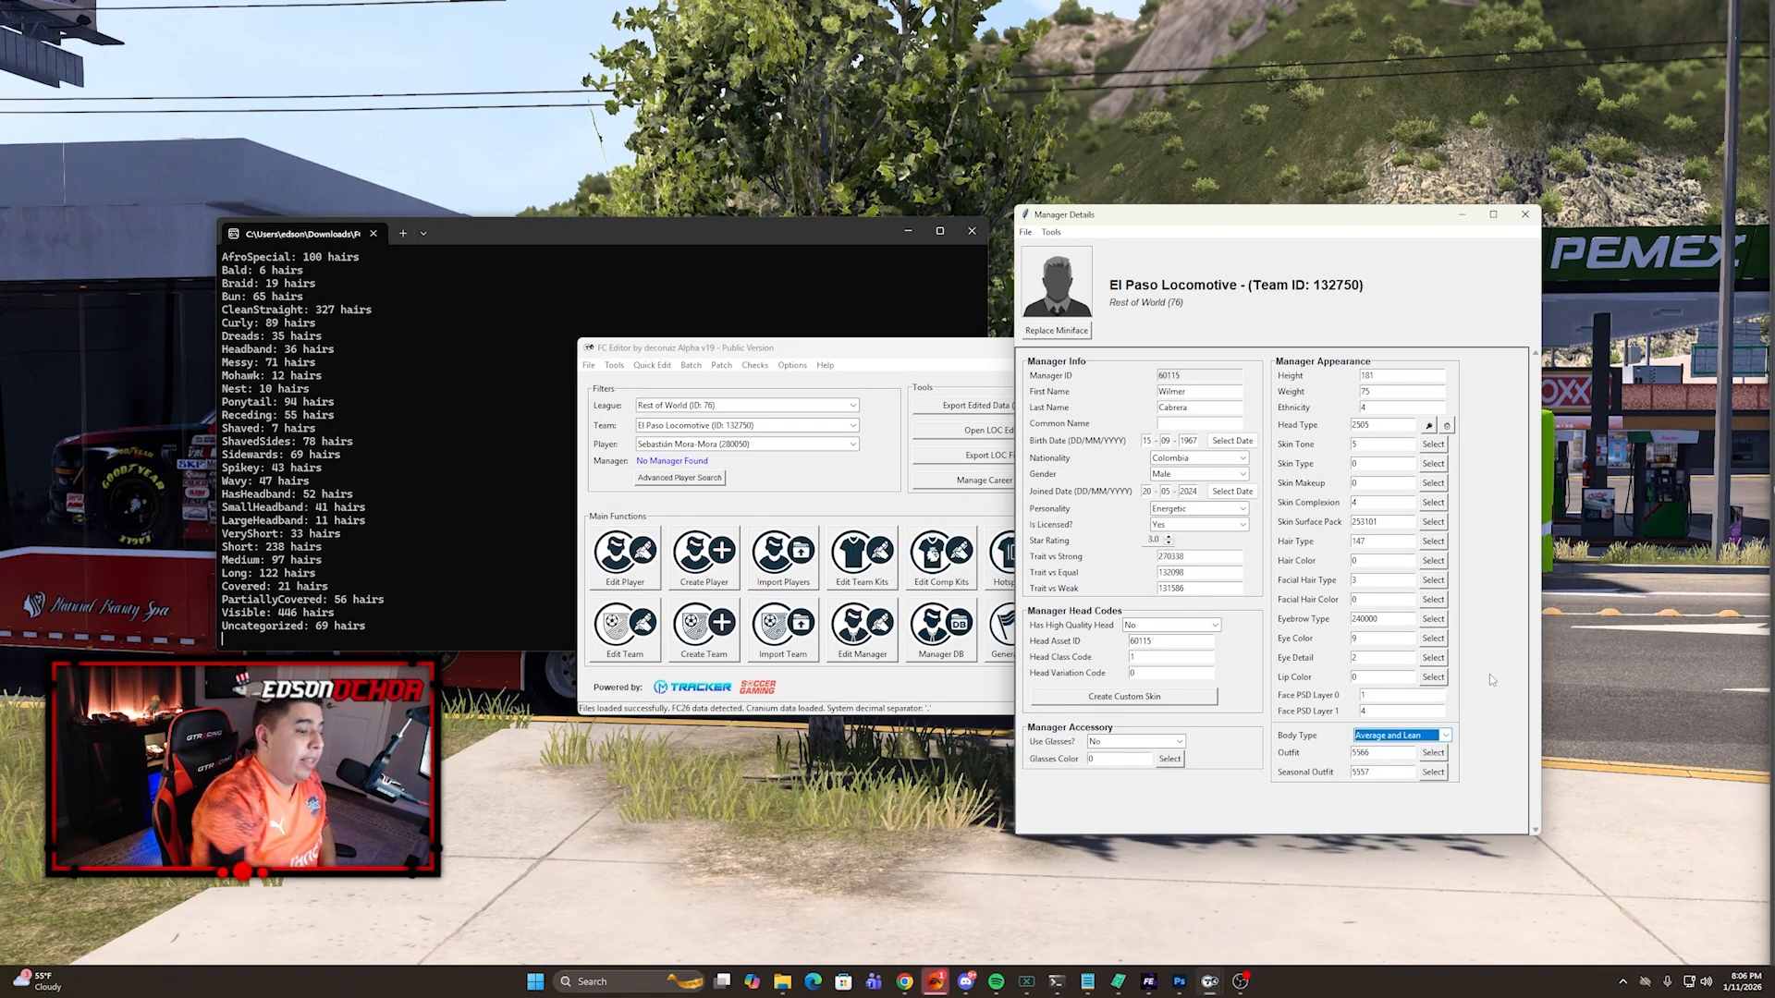
left_click(1433, 752)
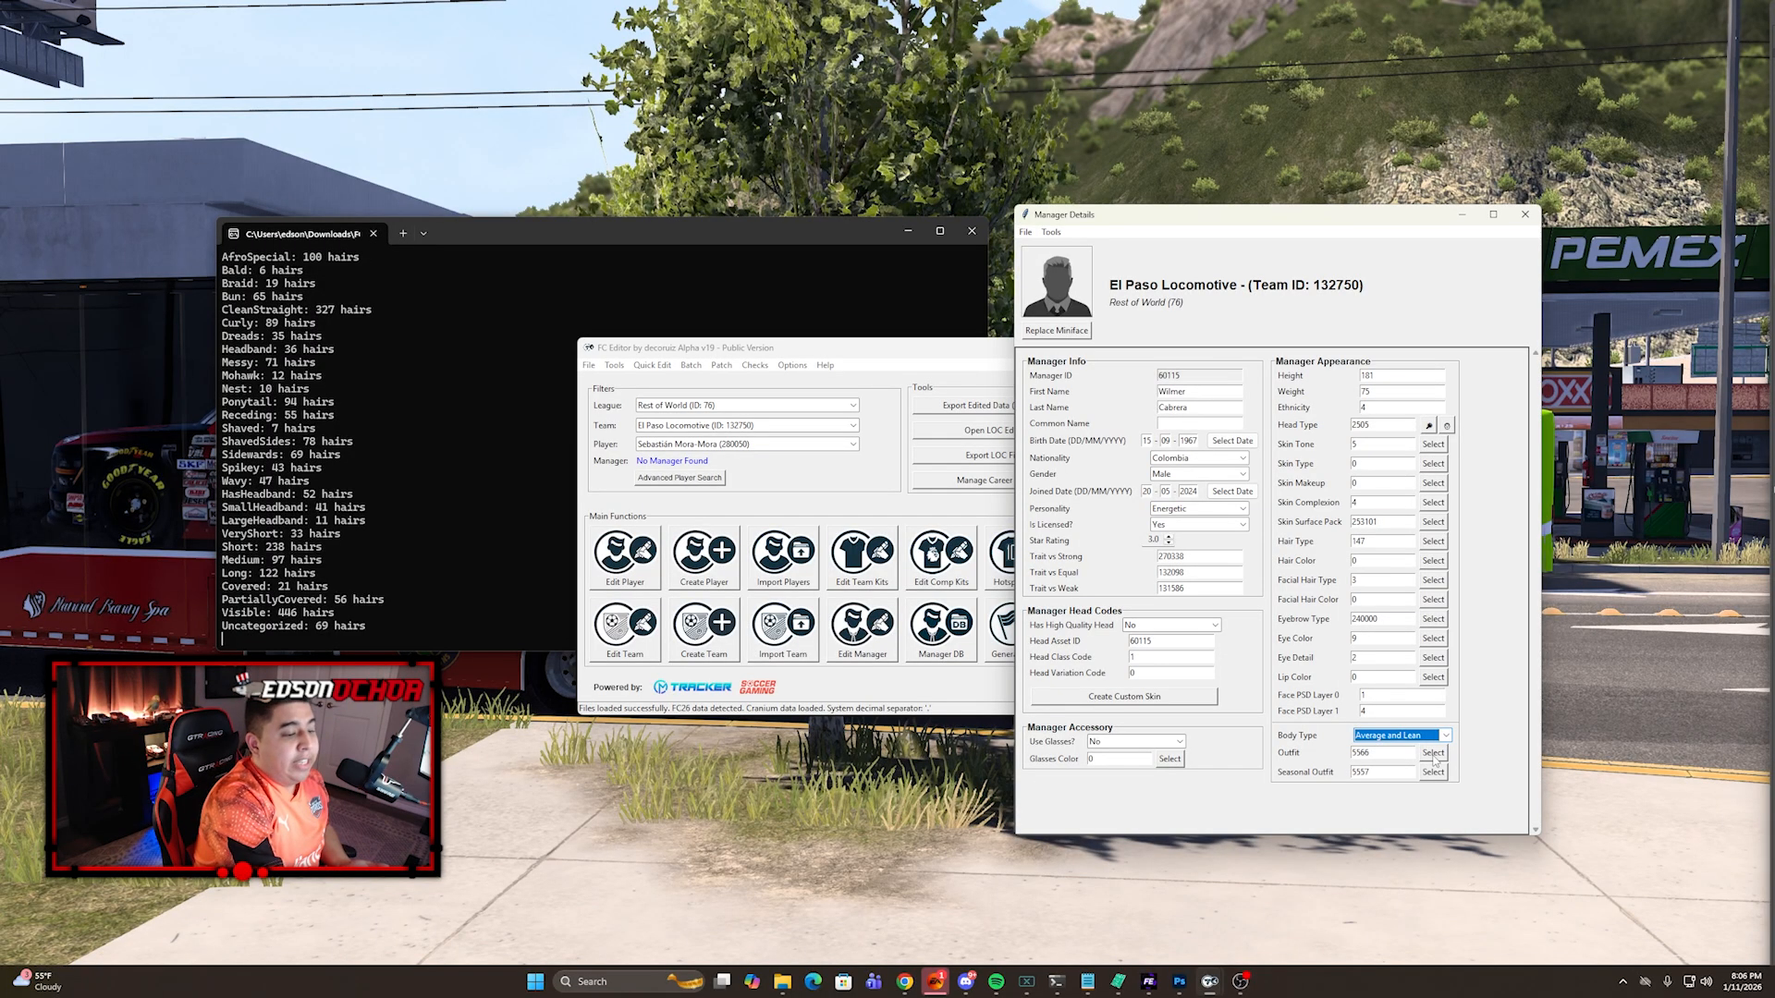
left_click_drag(819, 140, 828, 662)
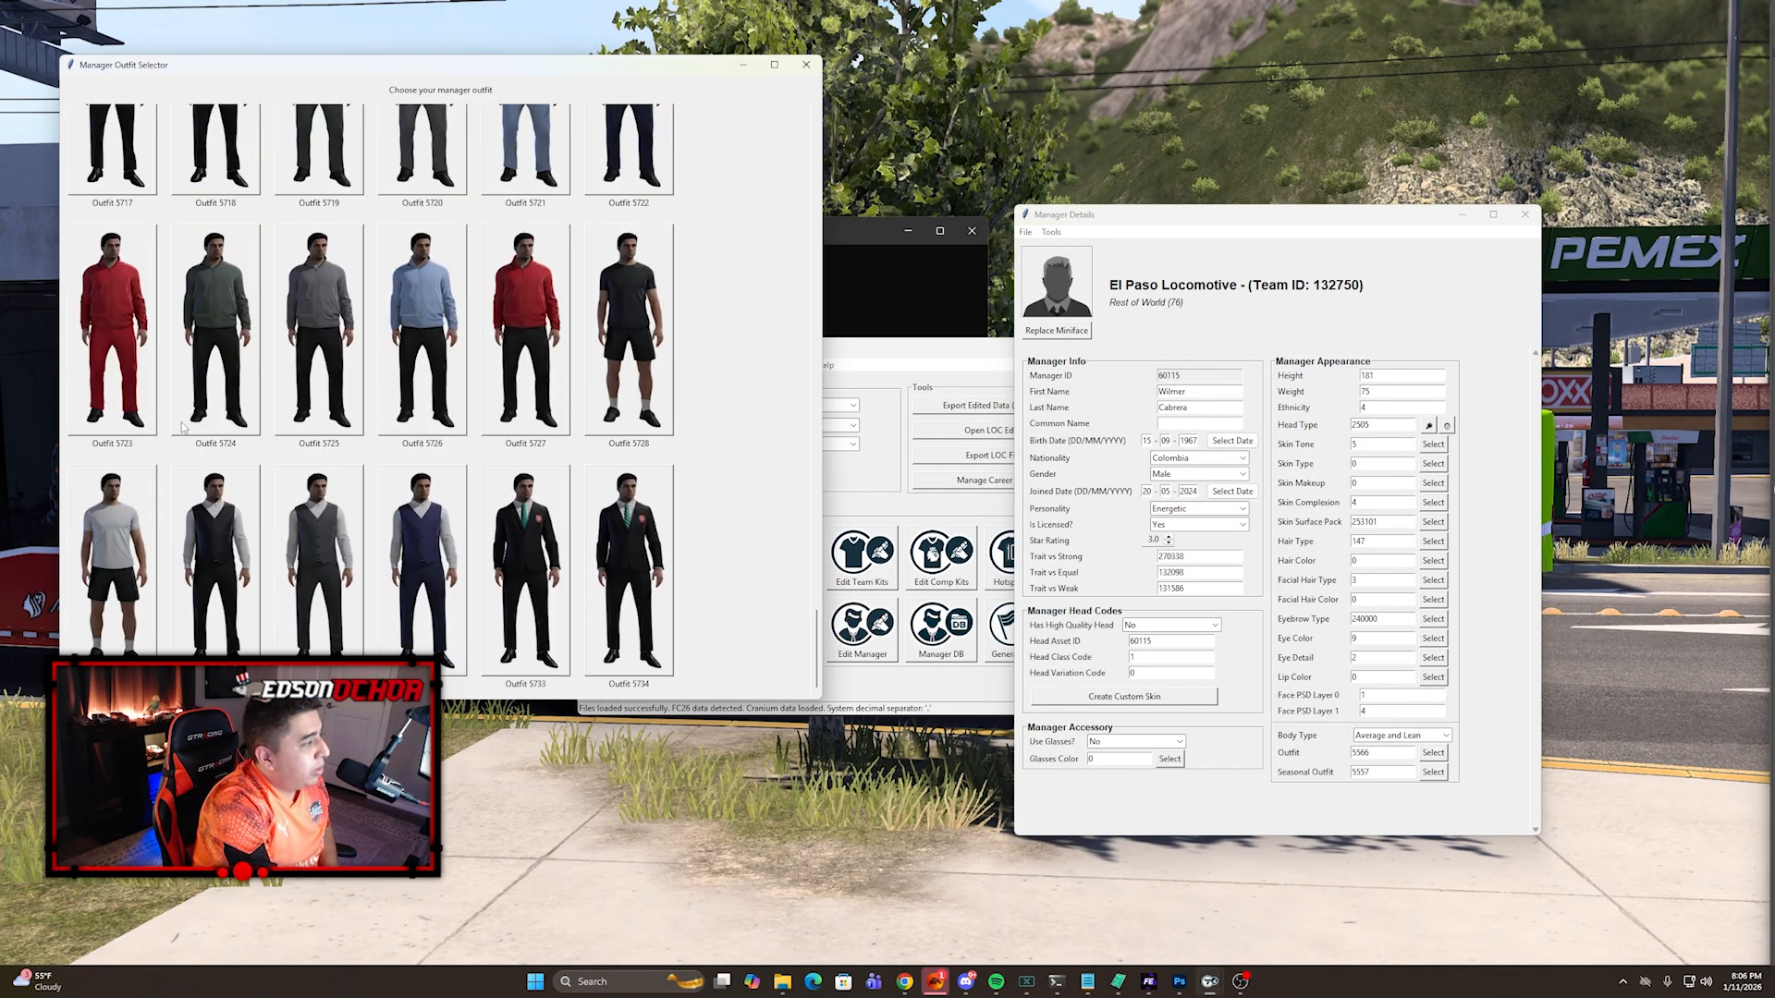
left_click_drag(819, 632, 804, 585)
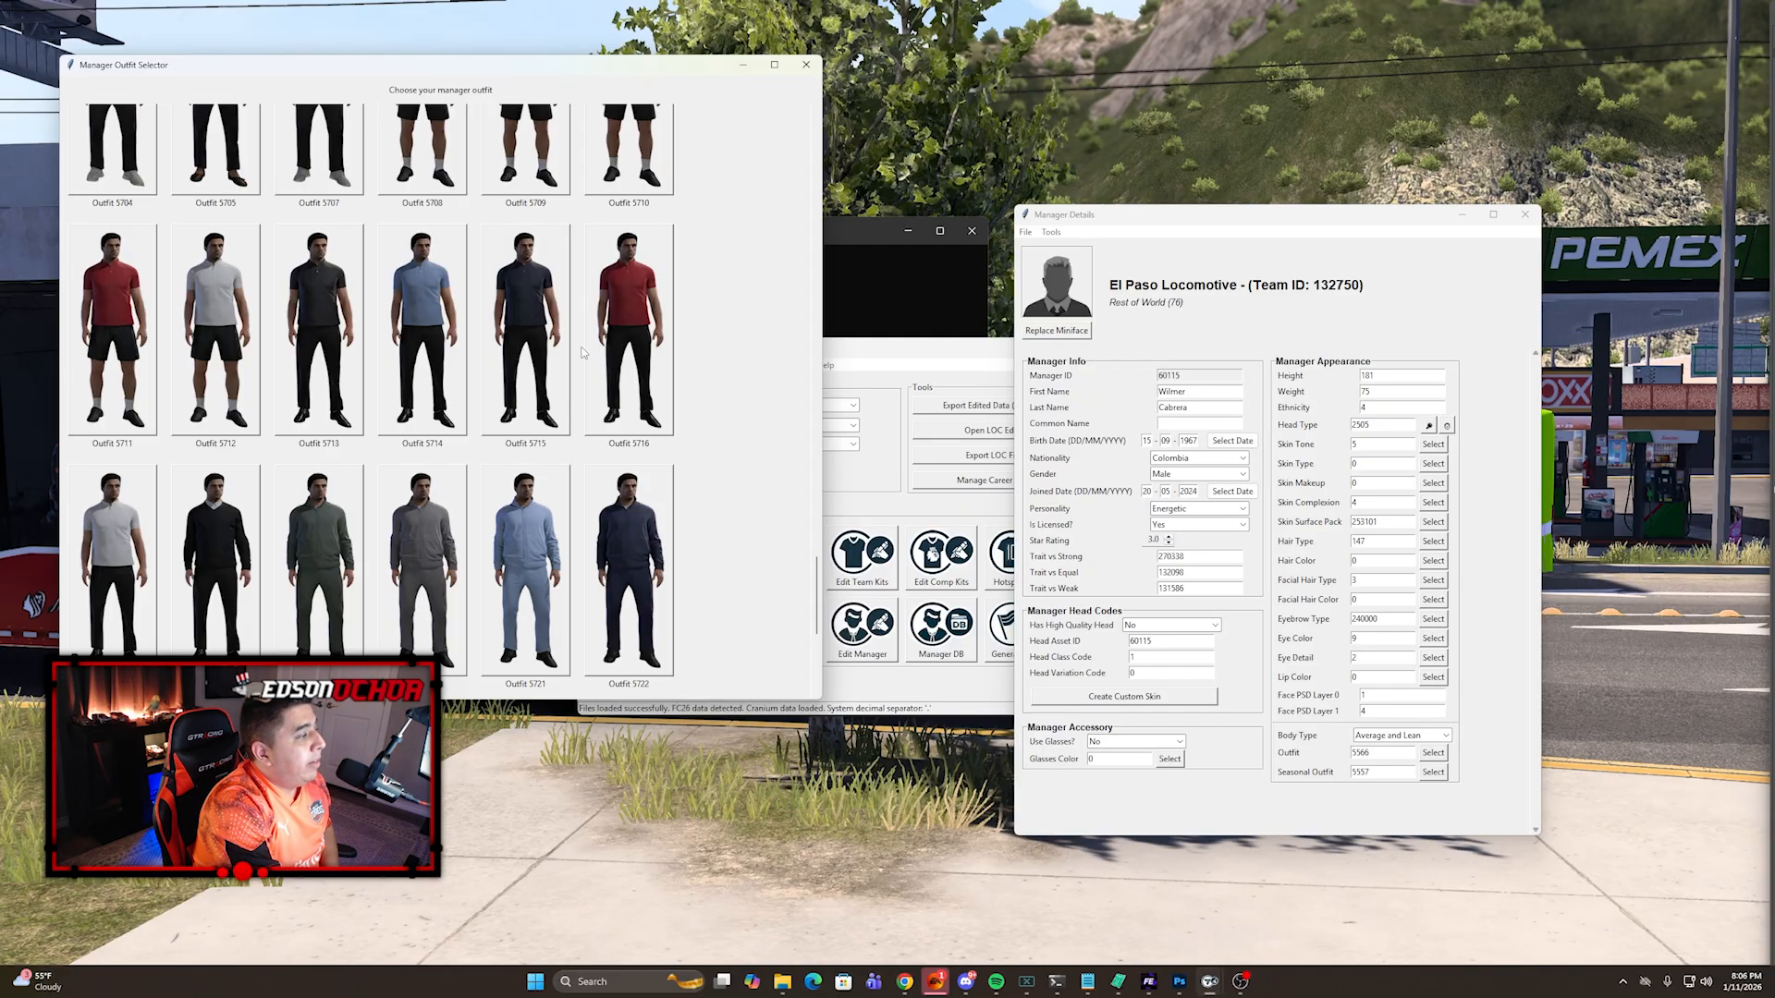
left_click(426, 295)
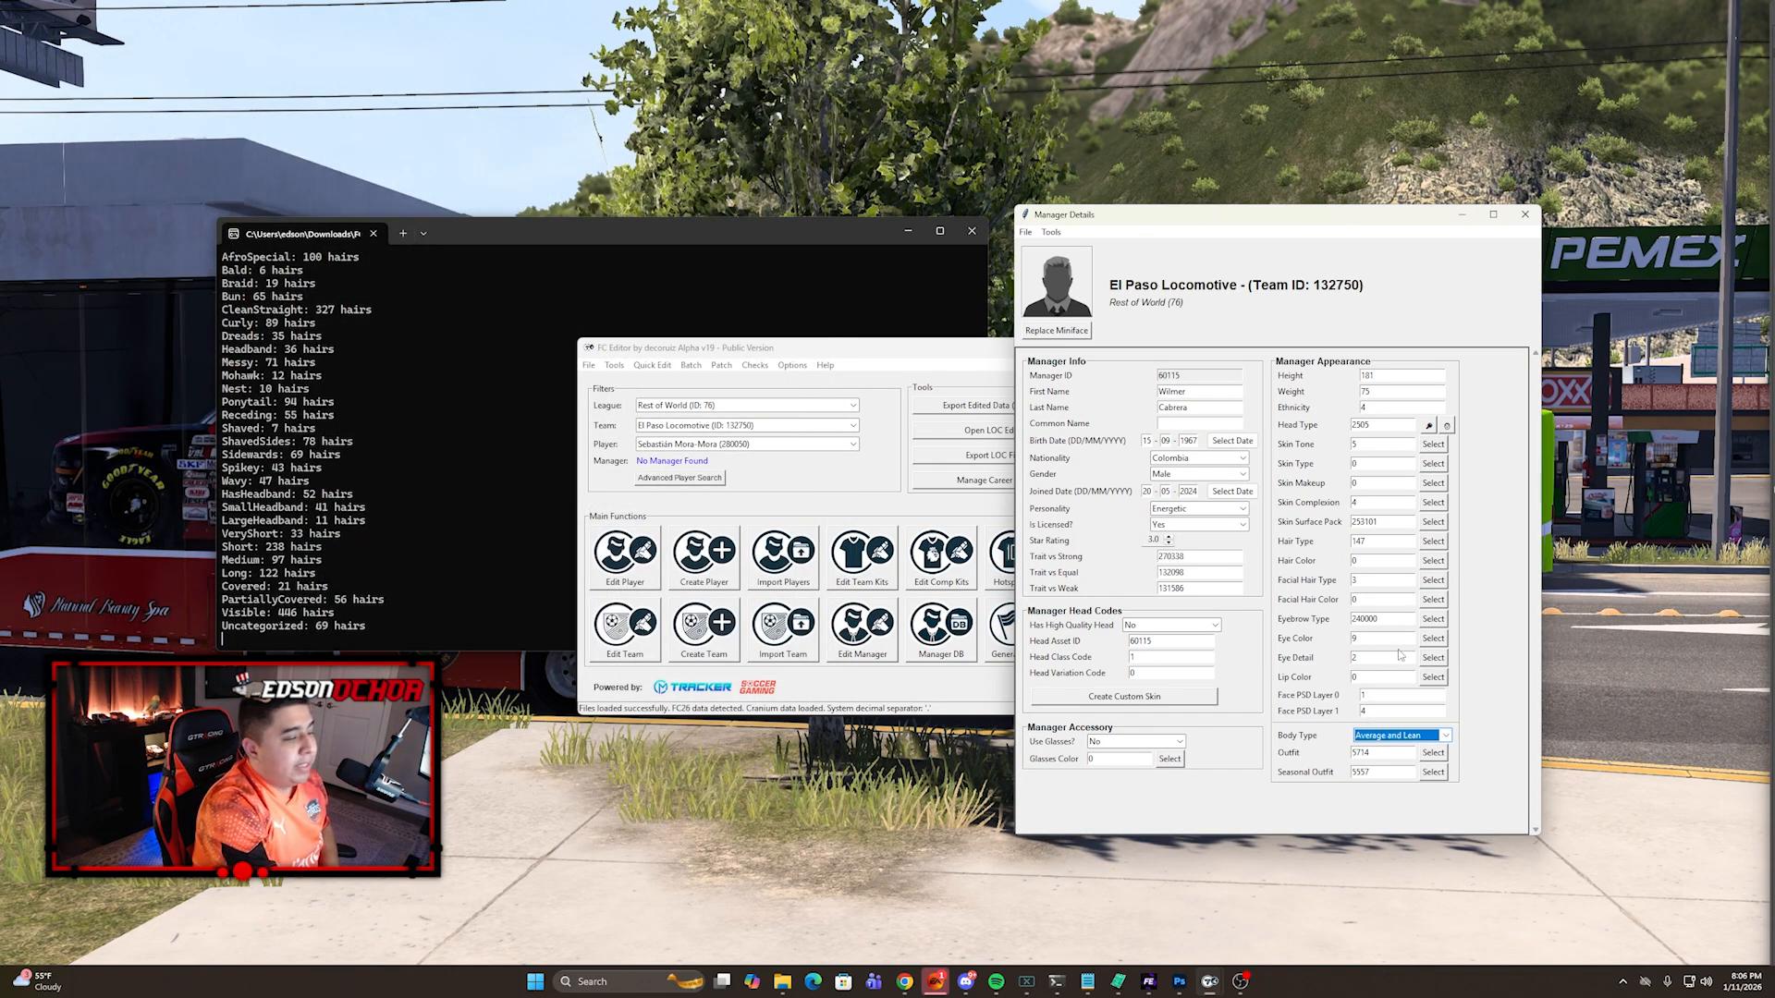
Step: Choose 5499 as the manager's seasonal outfit
left_click(1433, 772)
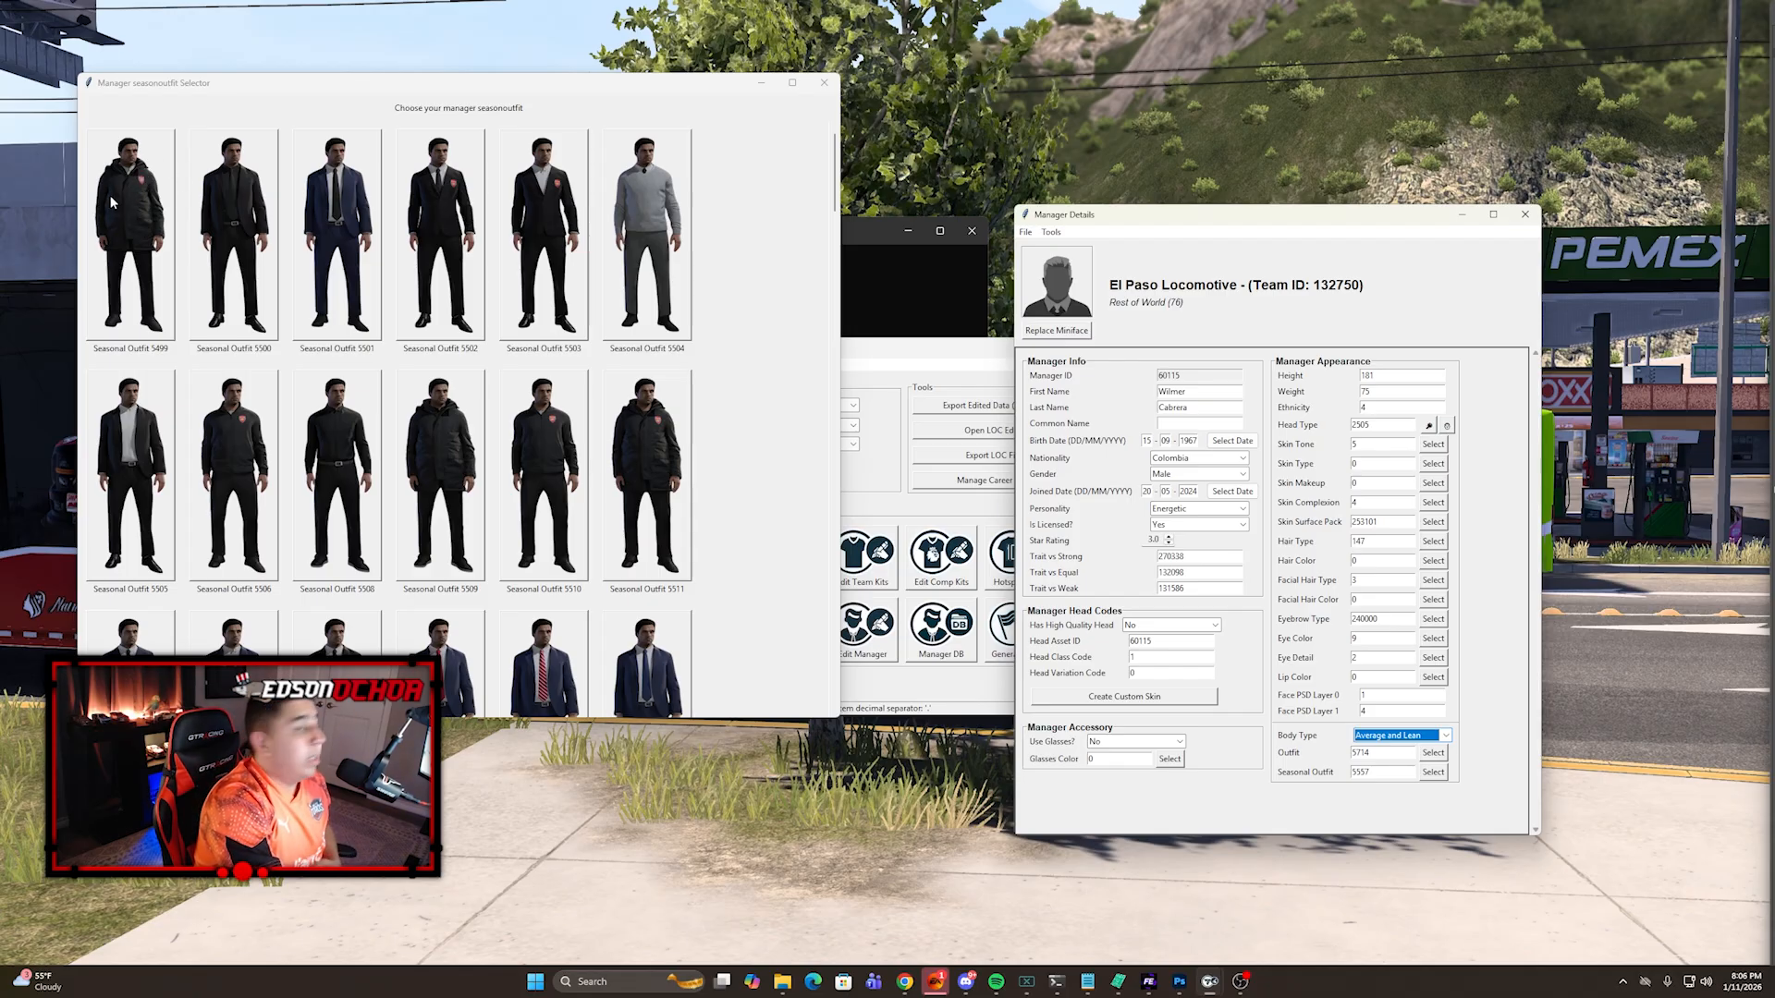
left_click(142, 188)
scroll(1527, 755, "up", 1)
scroll(1532, 747, "down", 1)
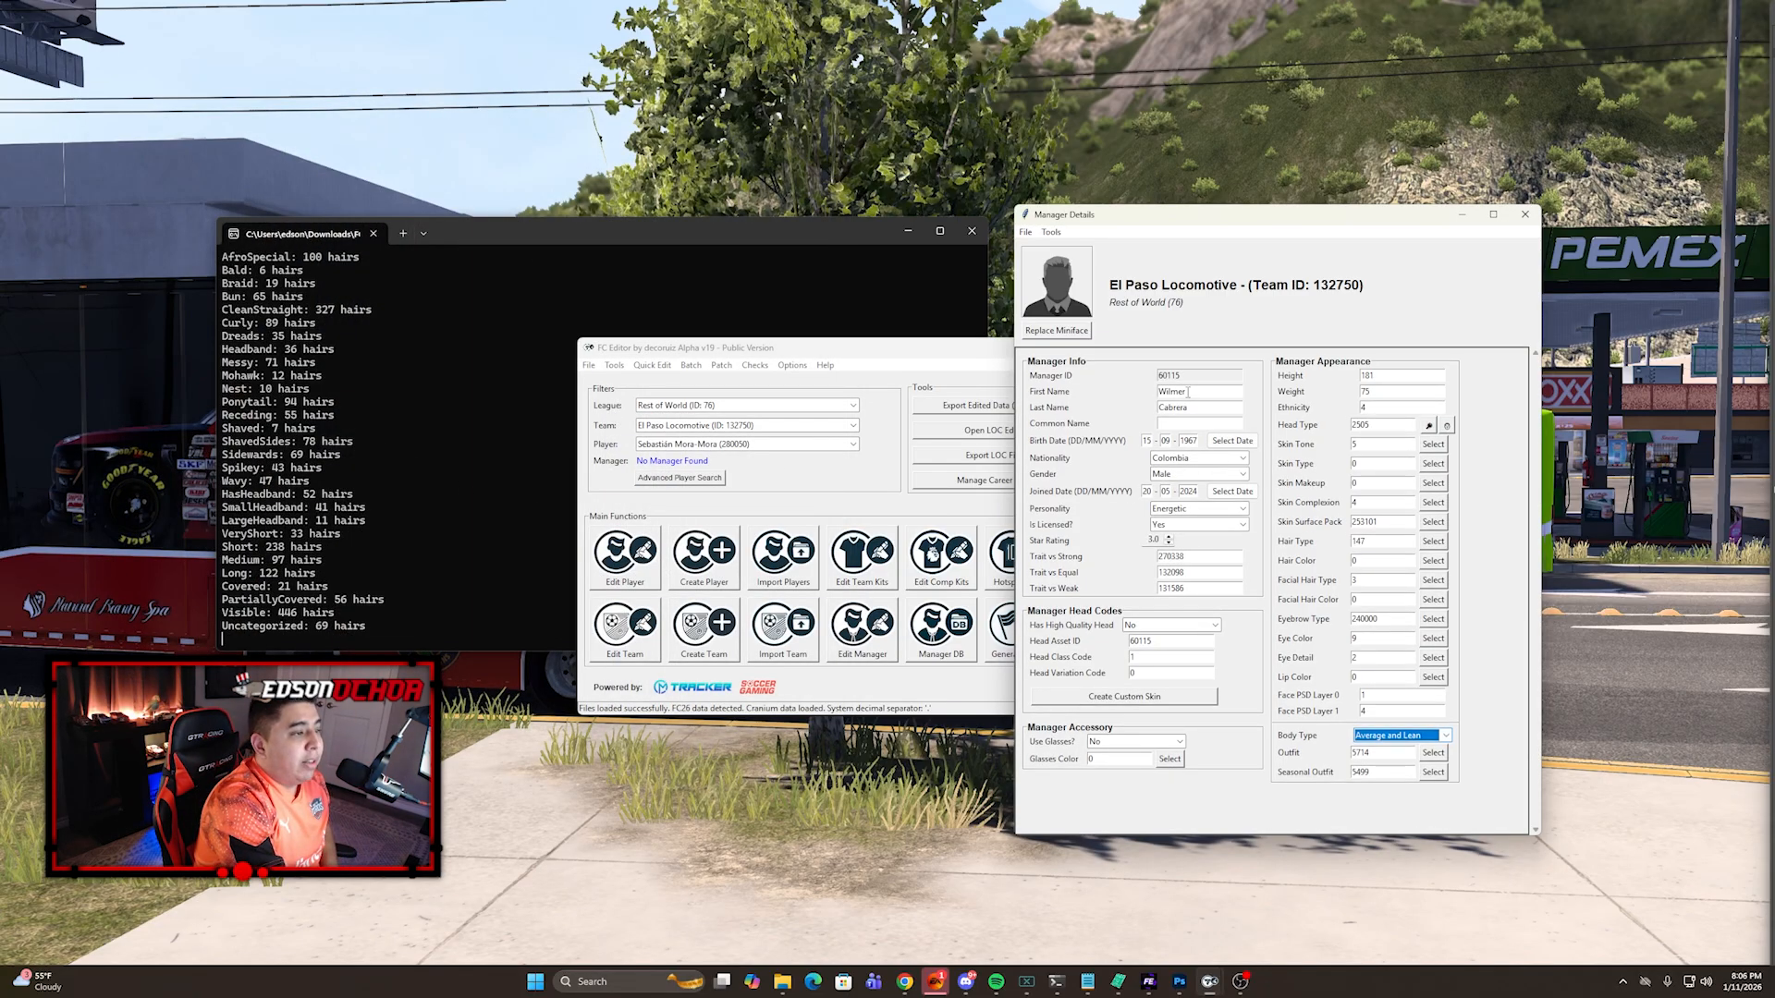
Step: Save the manager changes and reselect El Paso Locomotive in the team filter to refresh its manager entry
left_click(1027, 232)
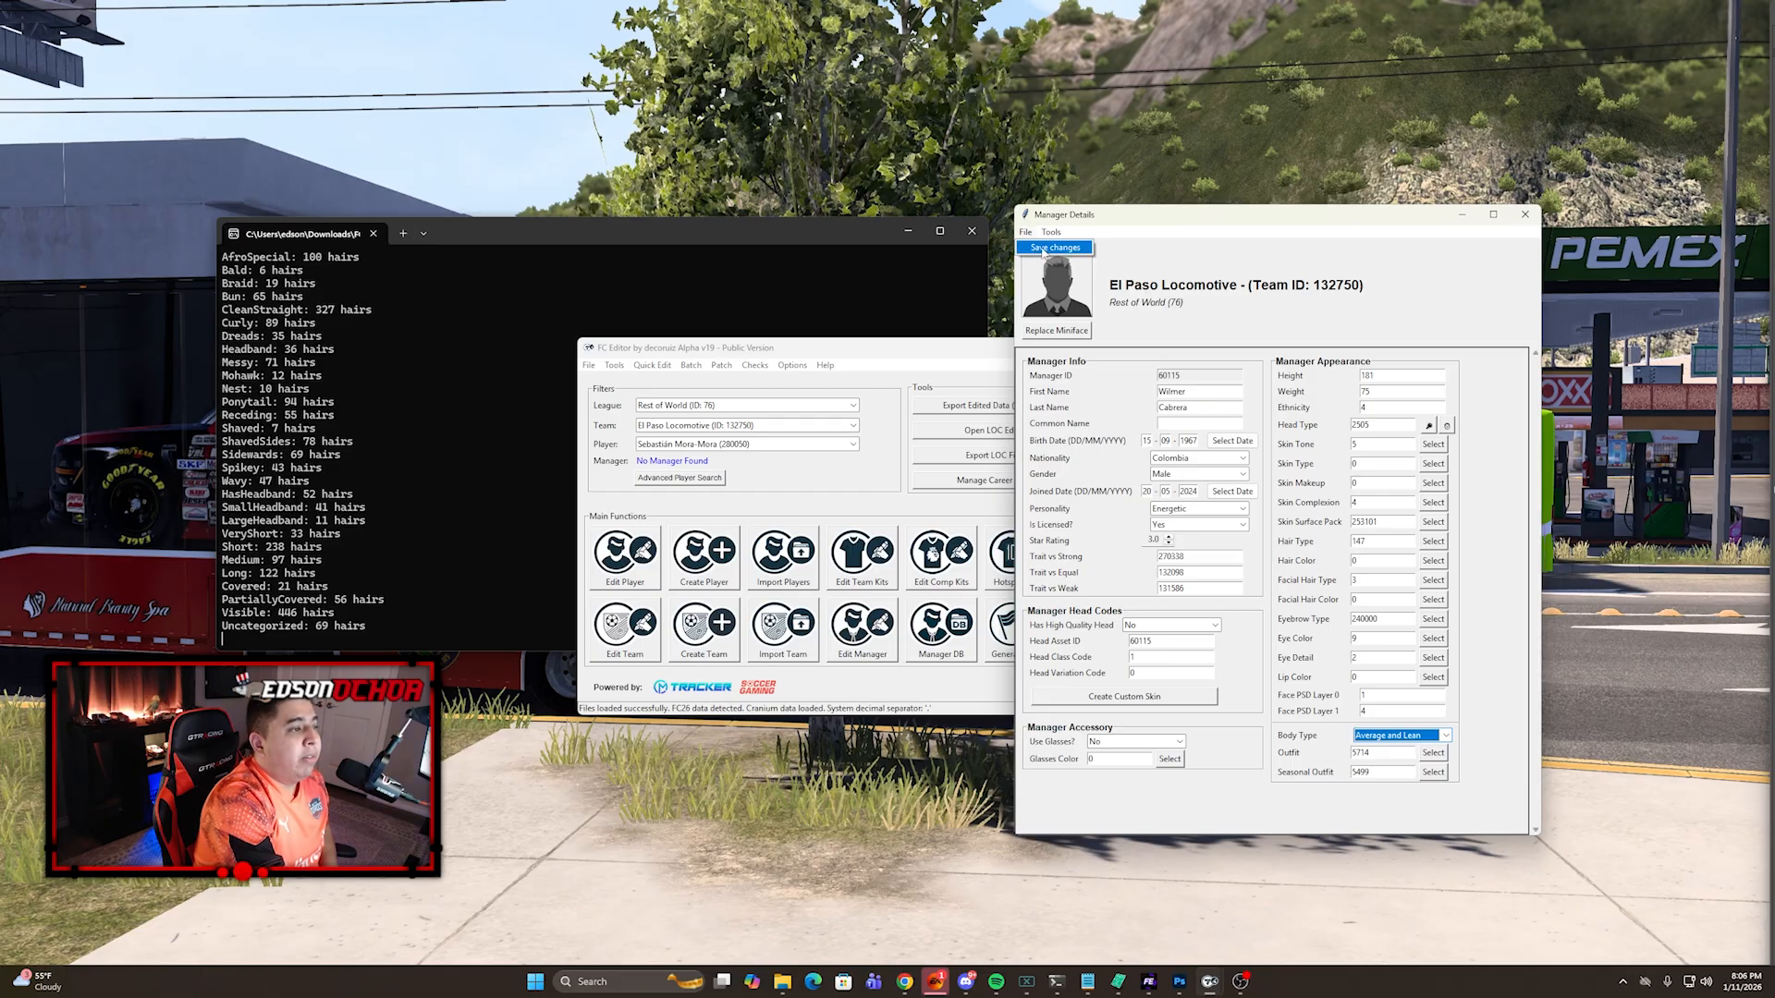
left_click(1055, 248)
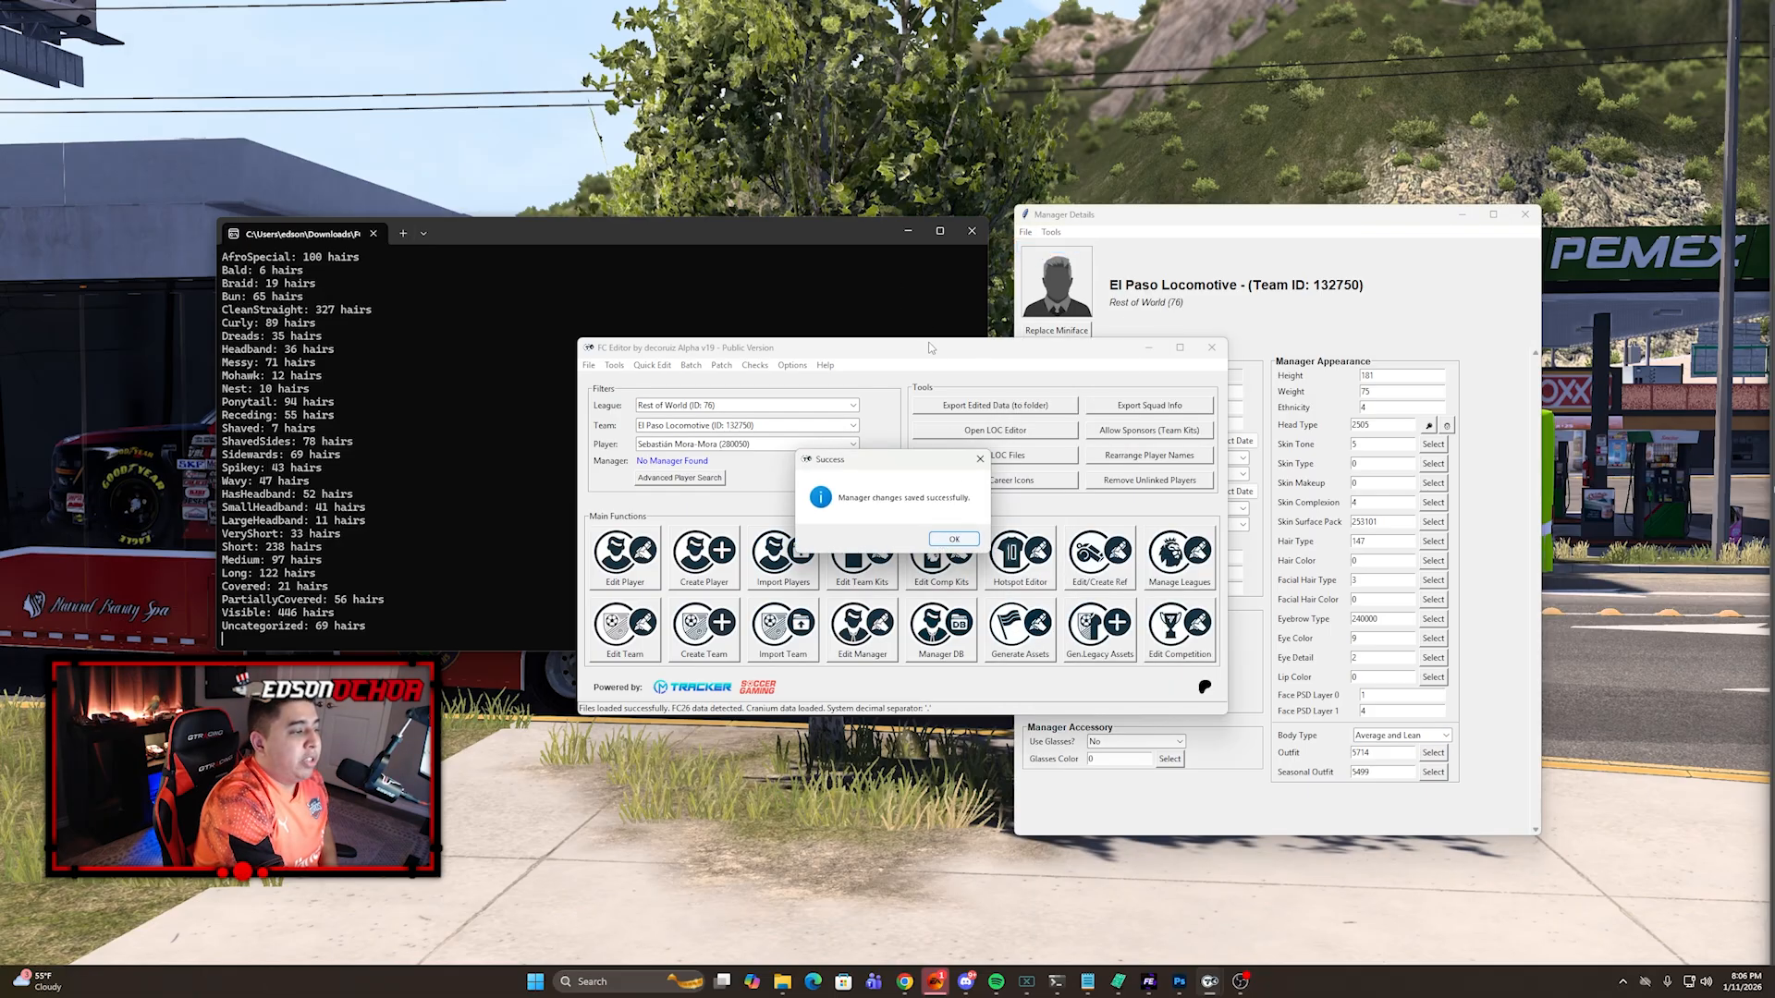
left_click(945, 541)
left_click(852, 426)
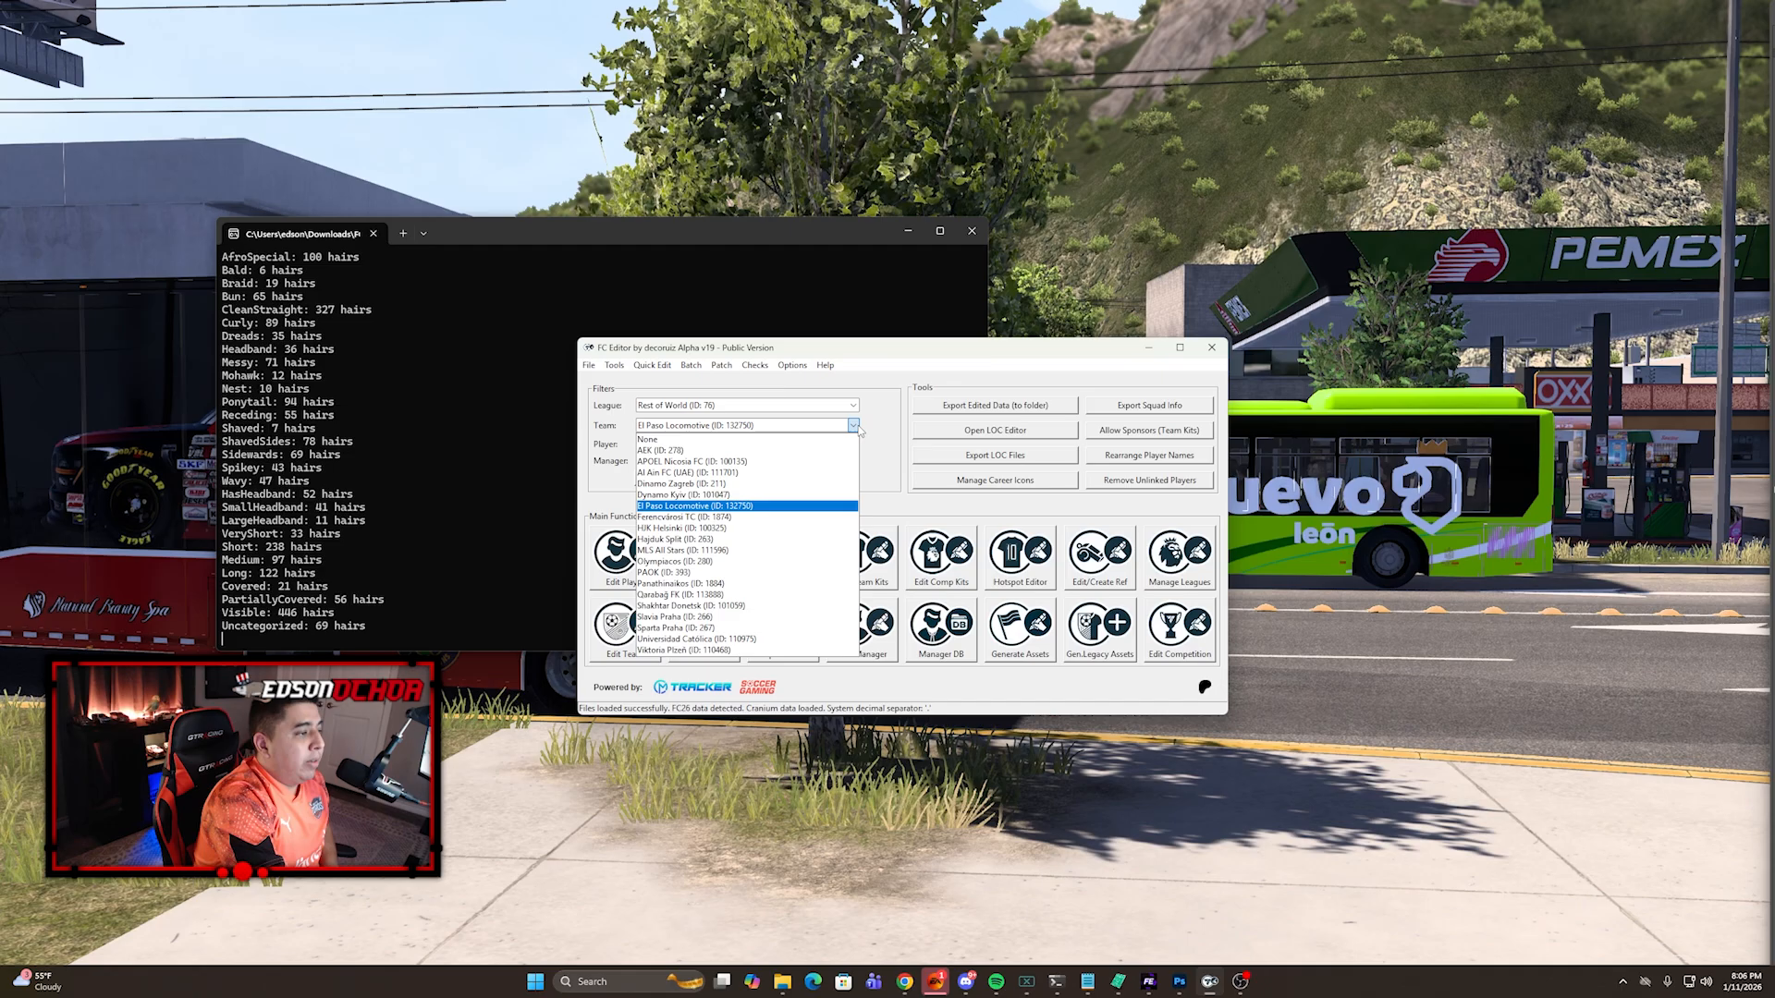
left_click(851, 540)
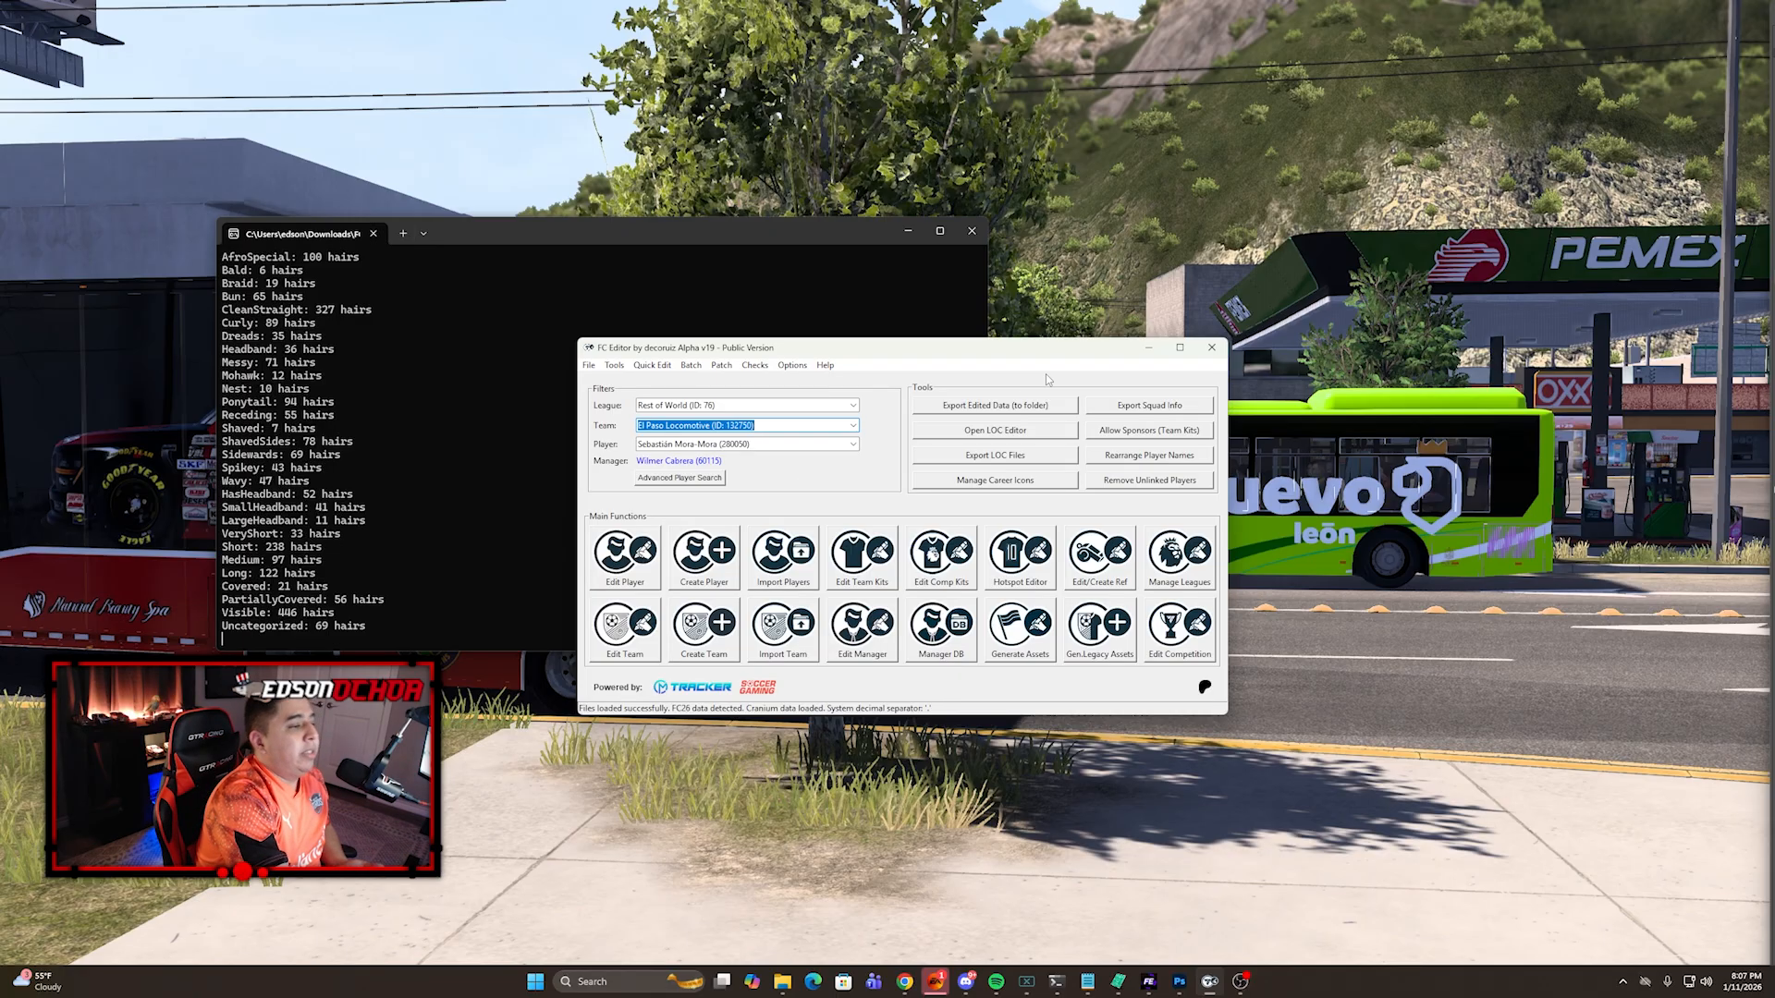
Step: Export all edited data to the Create a Team TUTORIAL folder in Downloads
left_click(987, 405)
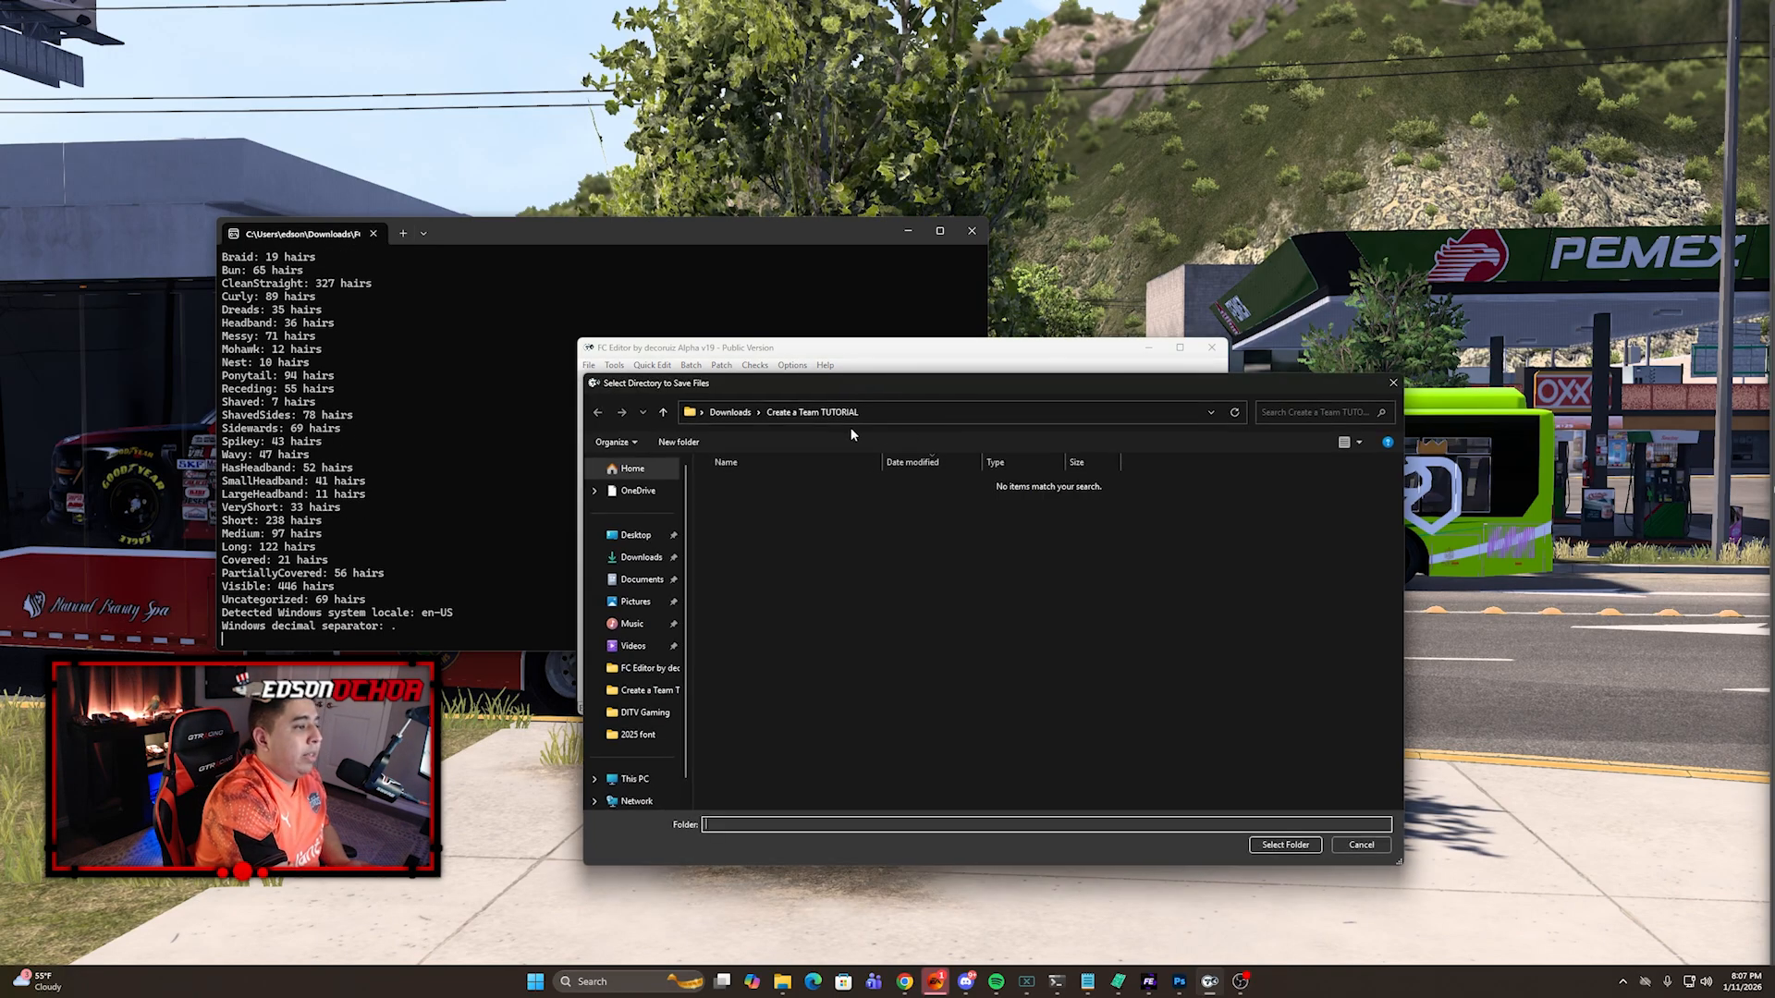
left_click(659, 556)
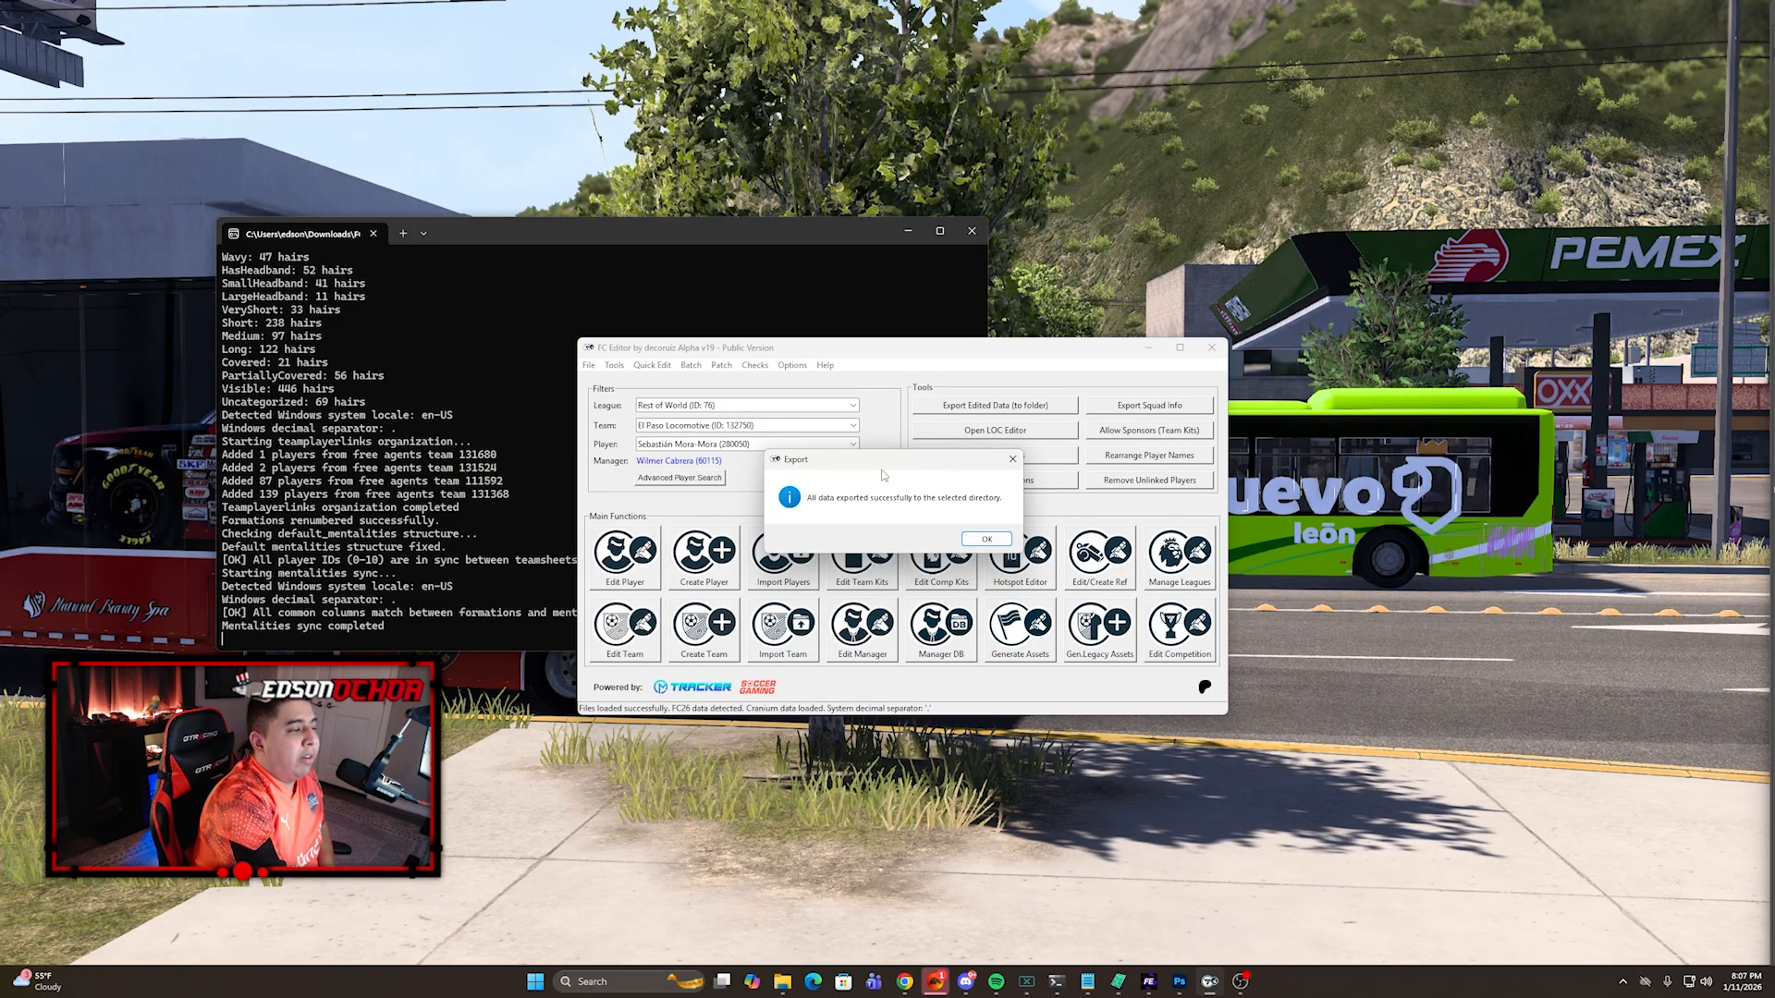
left_click(982, 542)
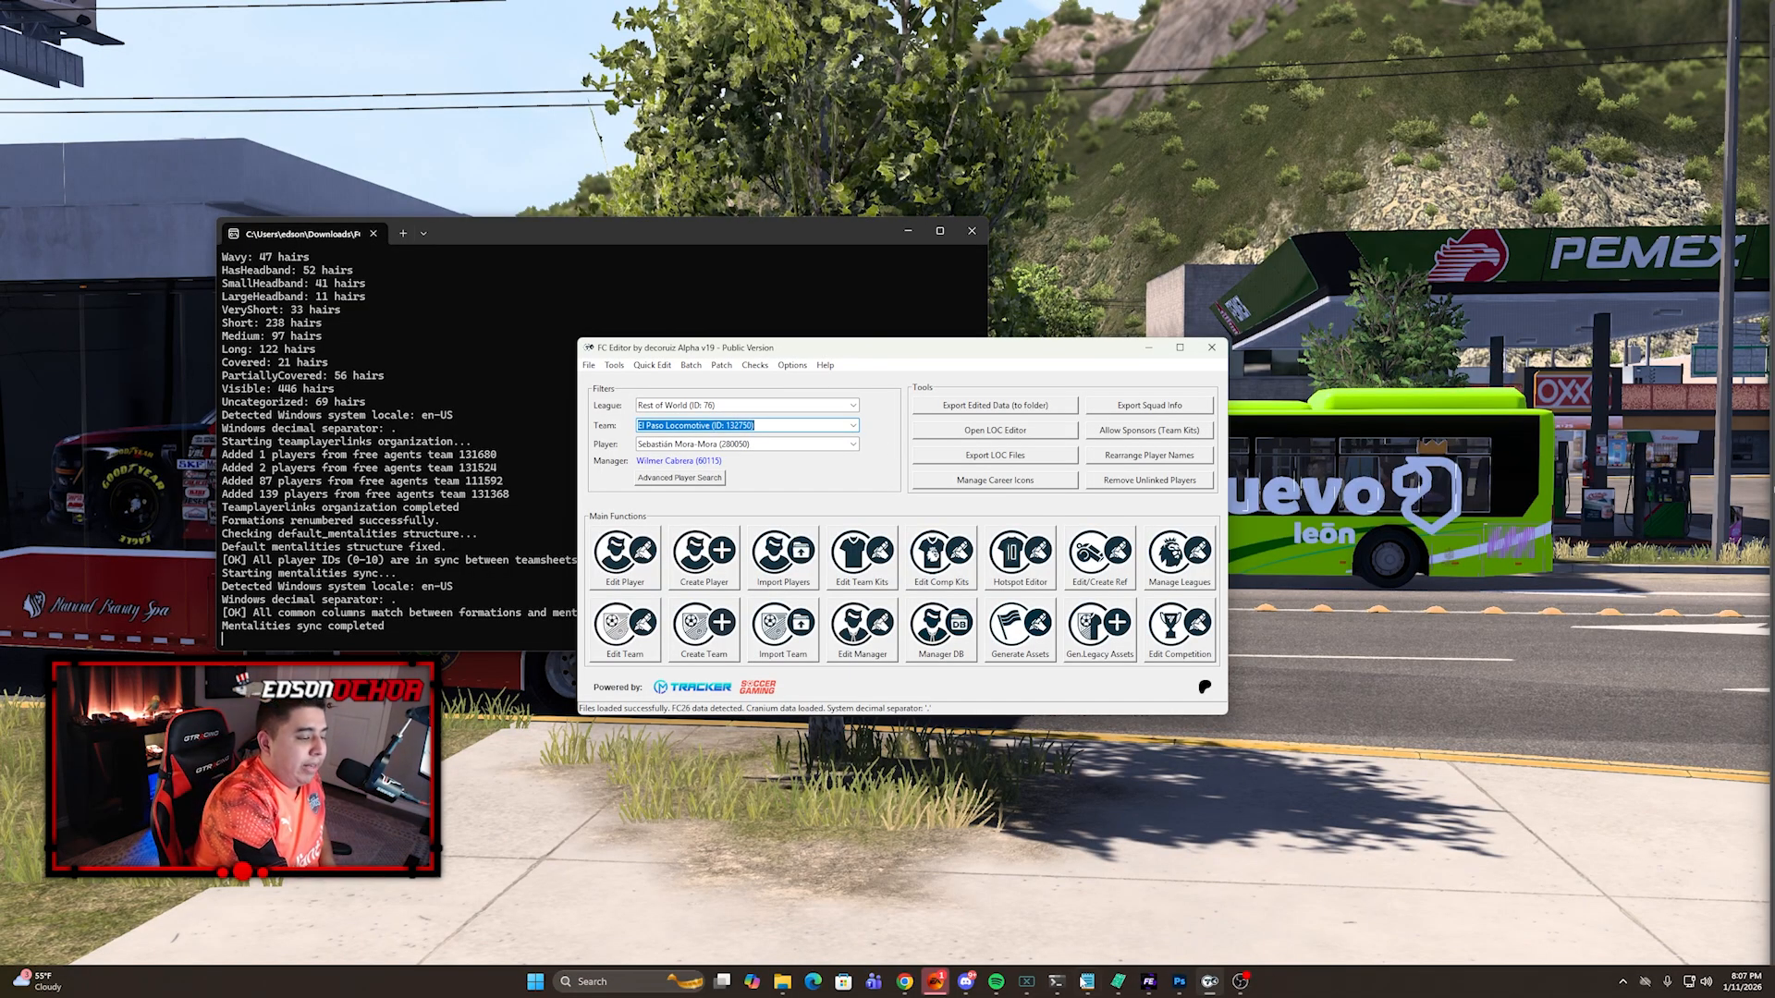
Step: Switch to Revolution Database Master, import the exported manager text file into the manager table, and sort the table by teamid
left_click(1117, 982)
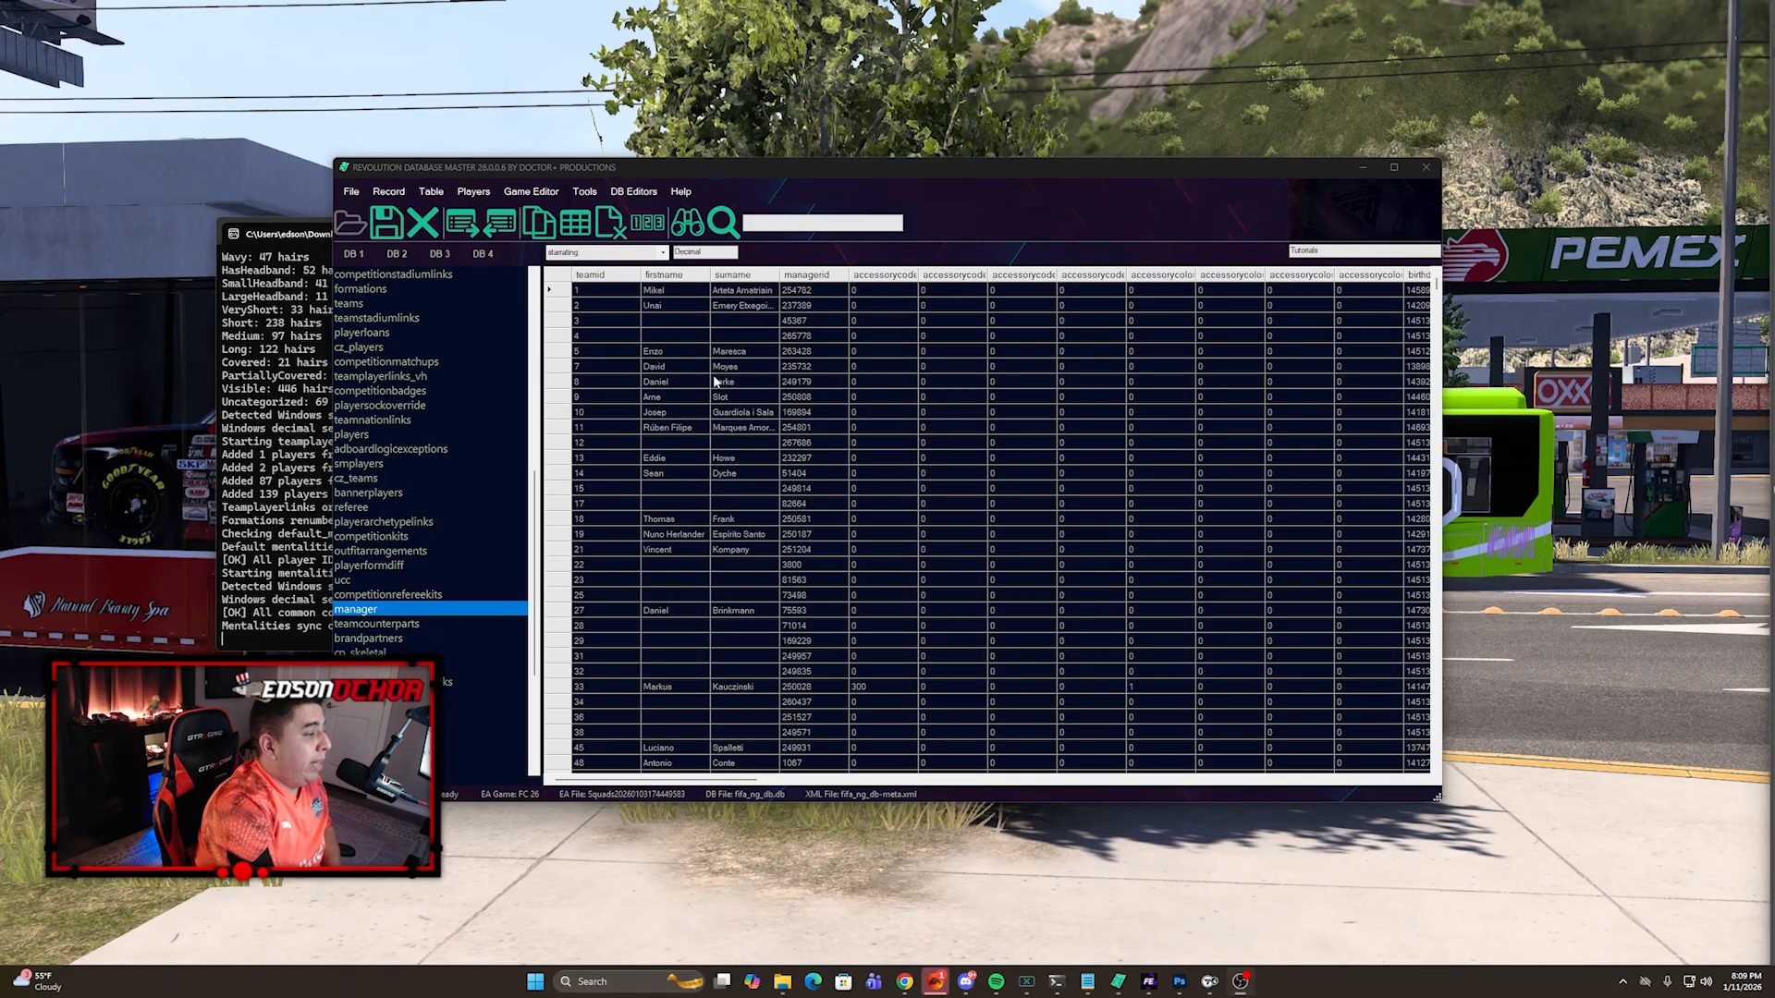
left_click(481, 236)
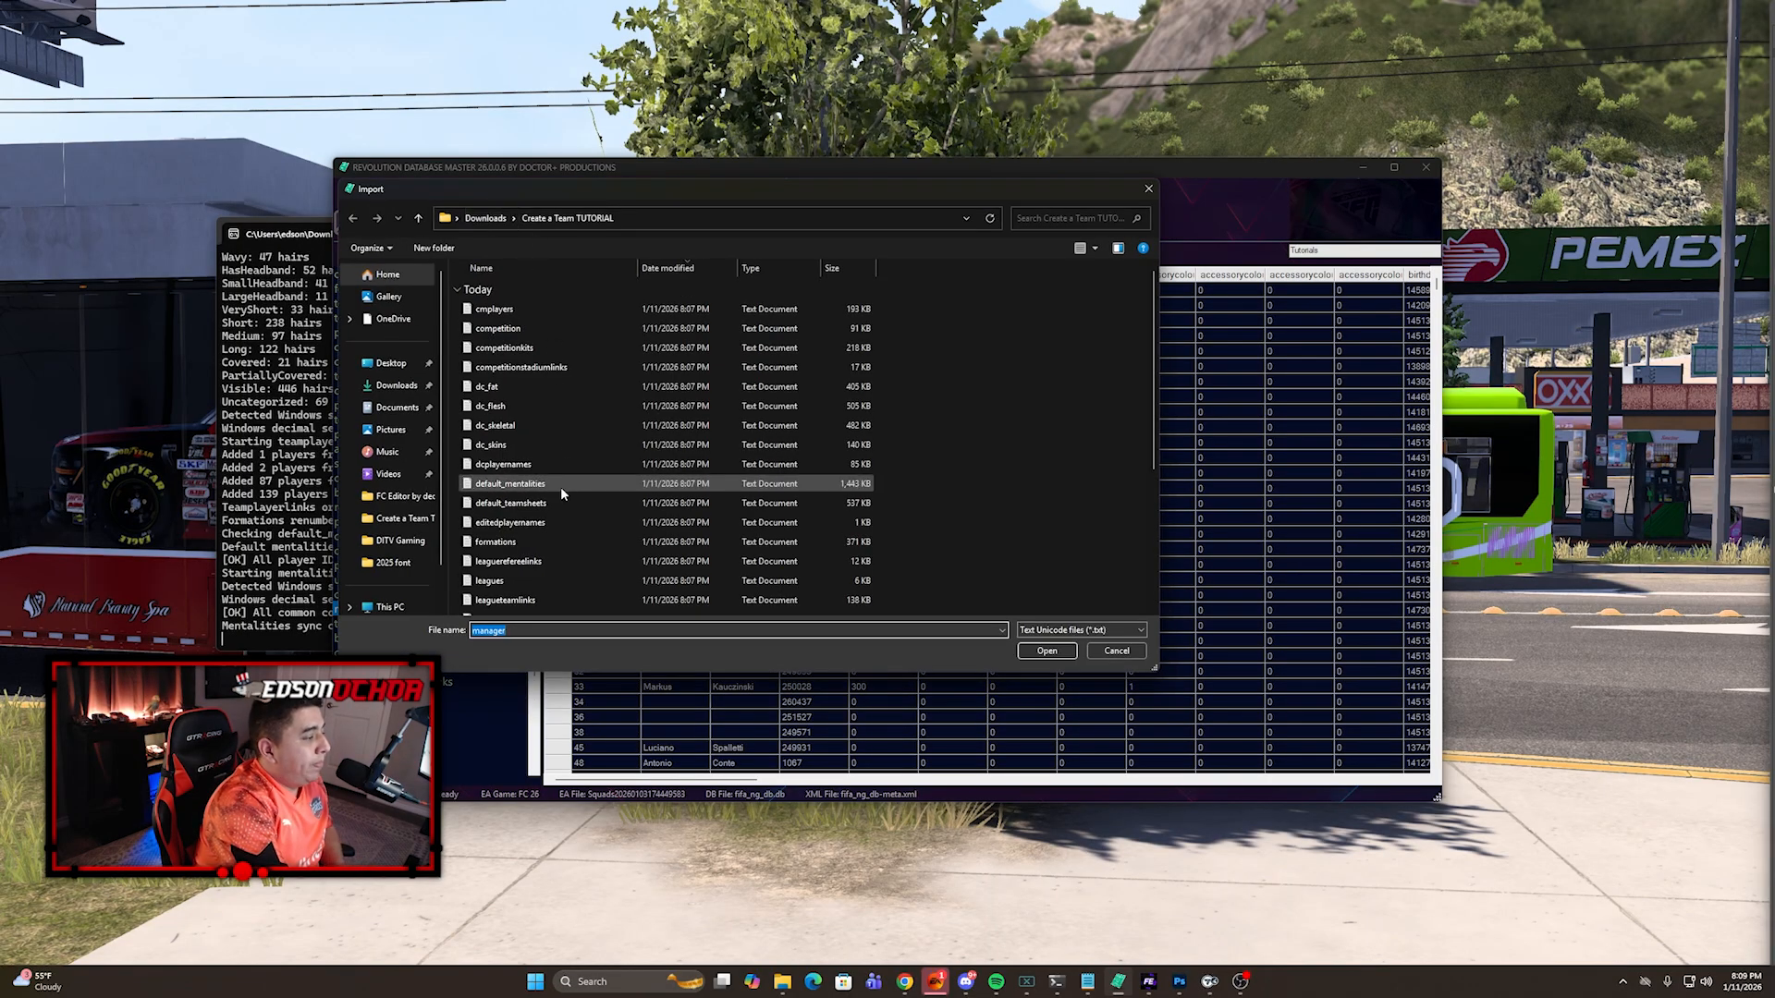
scroll(561, 487, "down", 4)
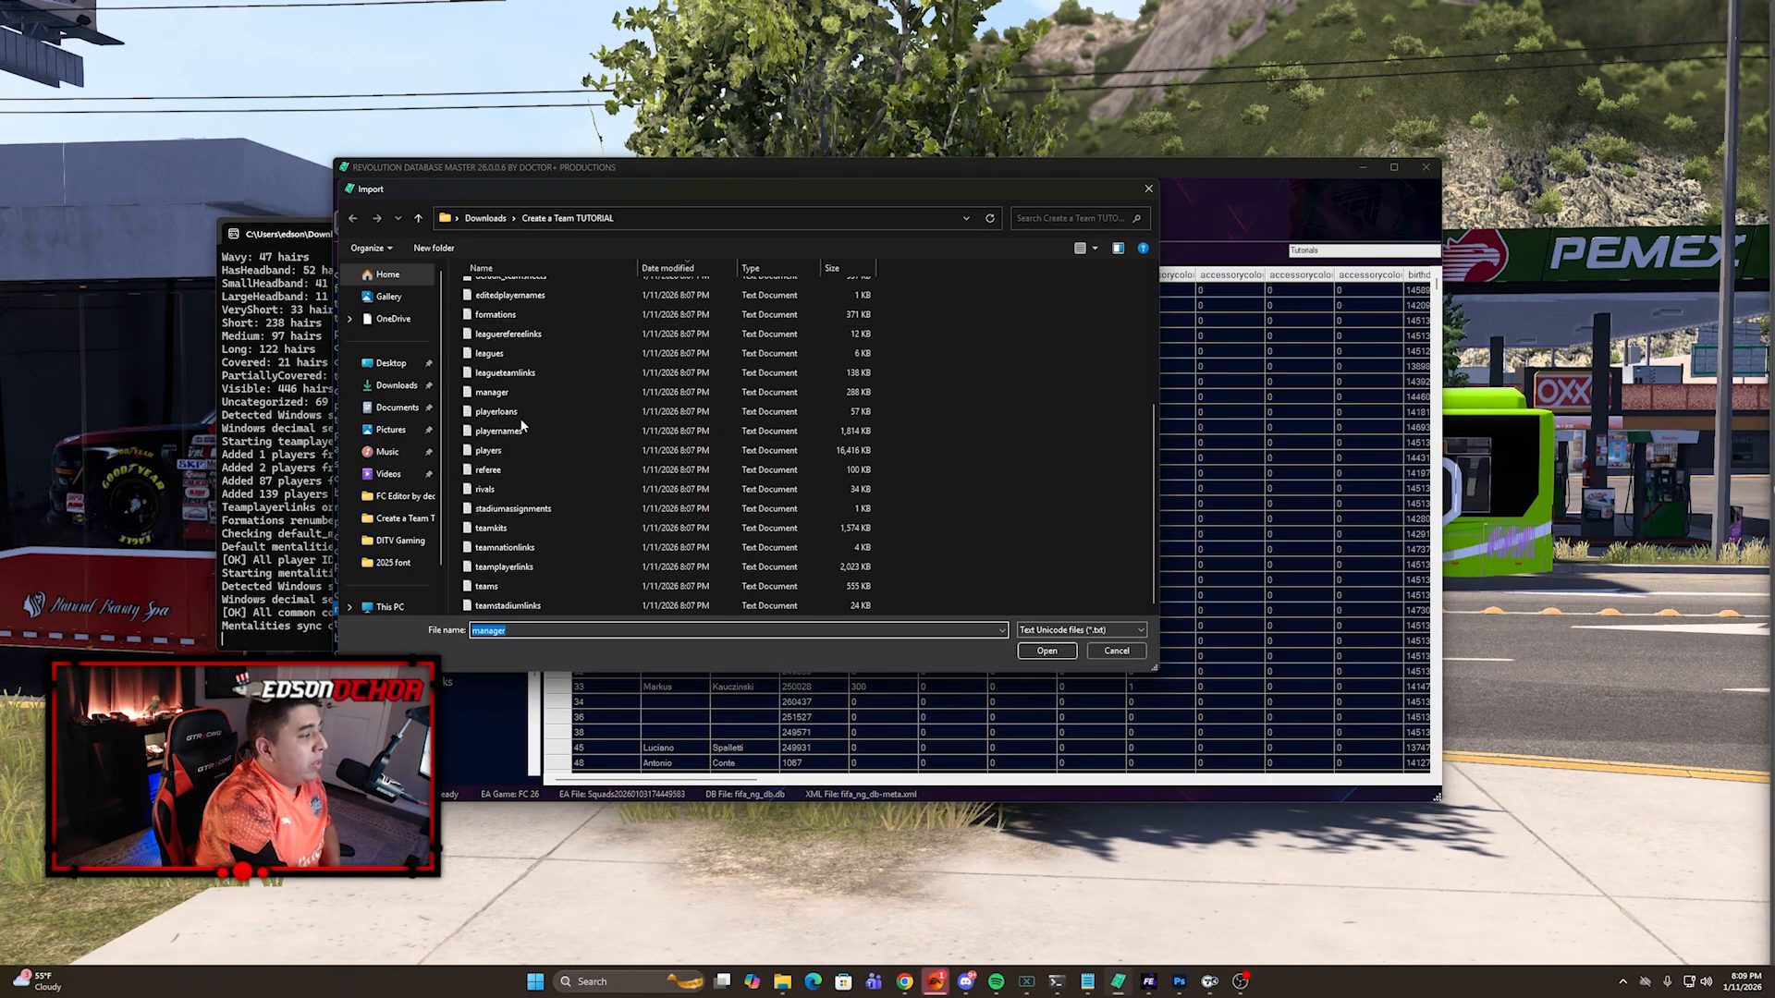
double_click(505, 393)
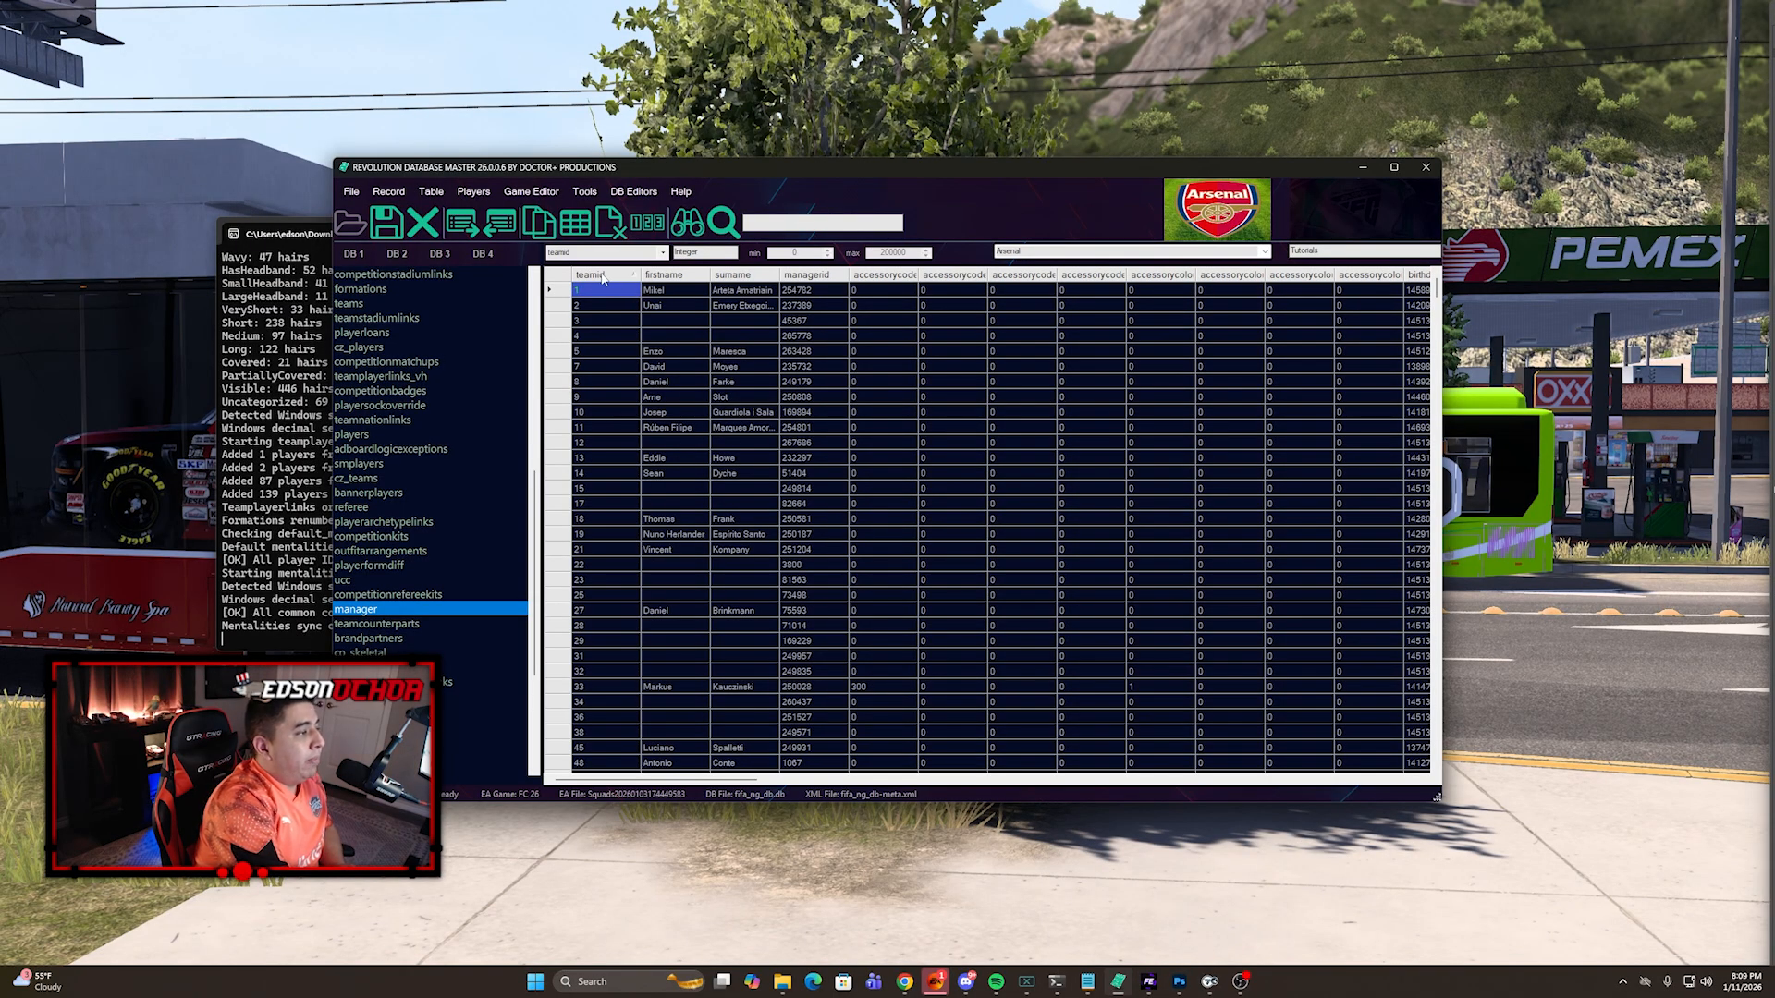
left_click(606, 276)
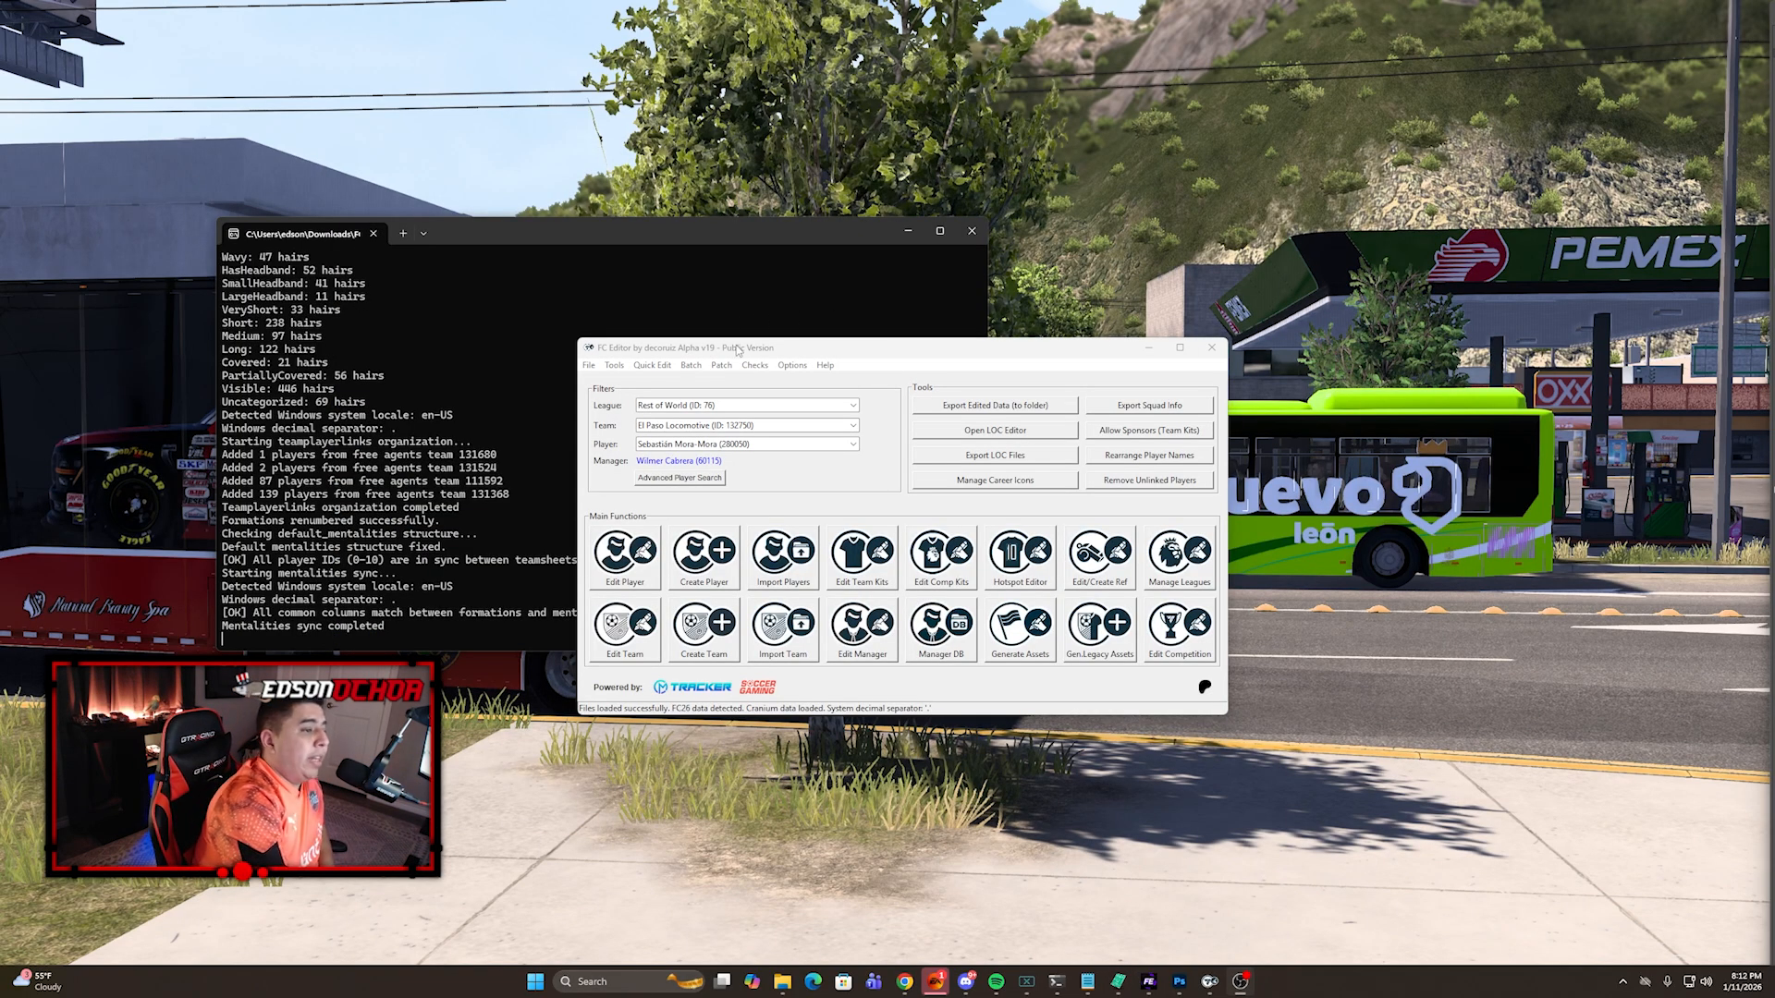
Step: Load the updated FC26 squad file into FC Editor
left_click(614, 365)
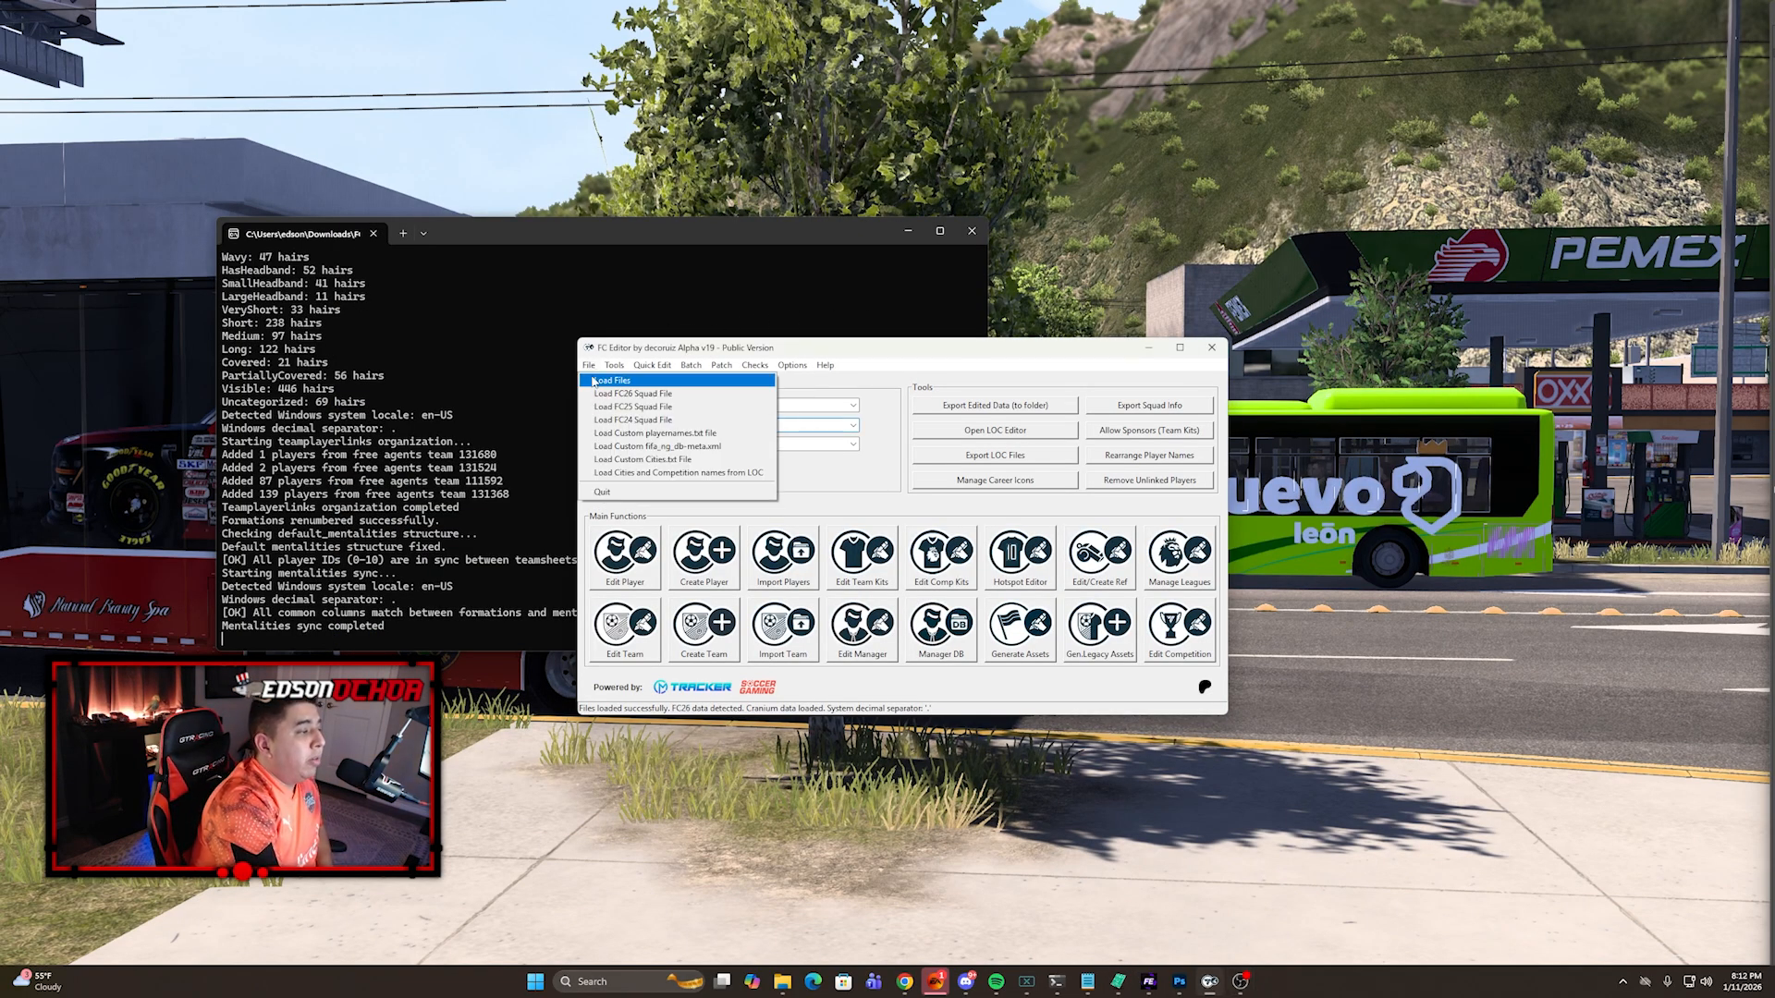
left_click(617, 394)
double_click(940, 445)
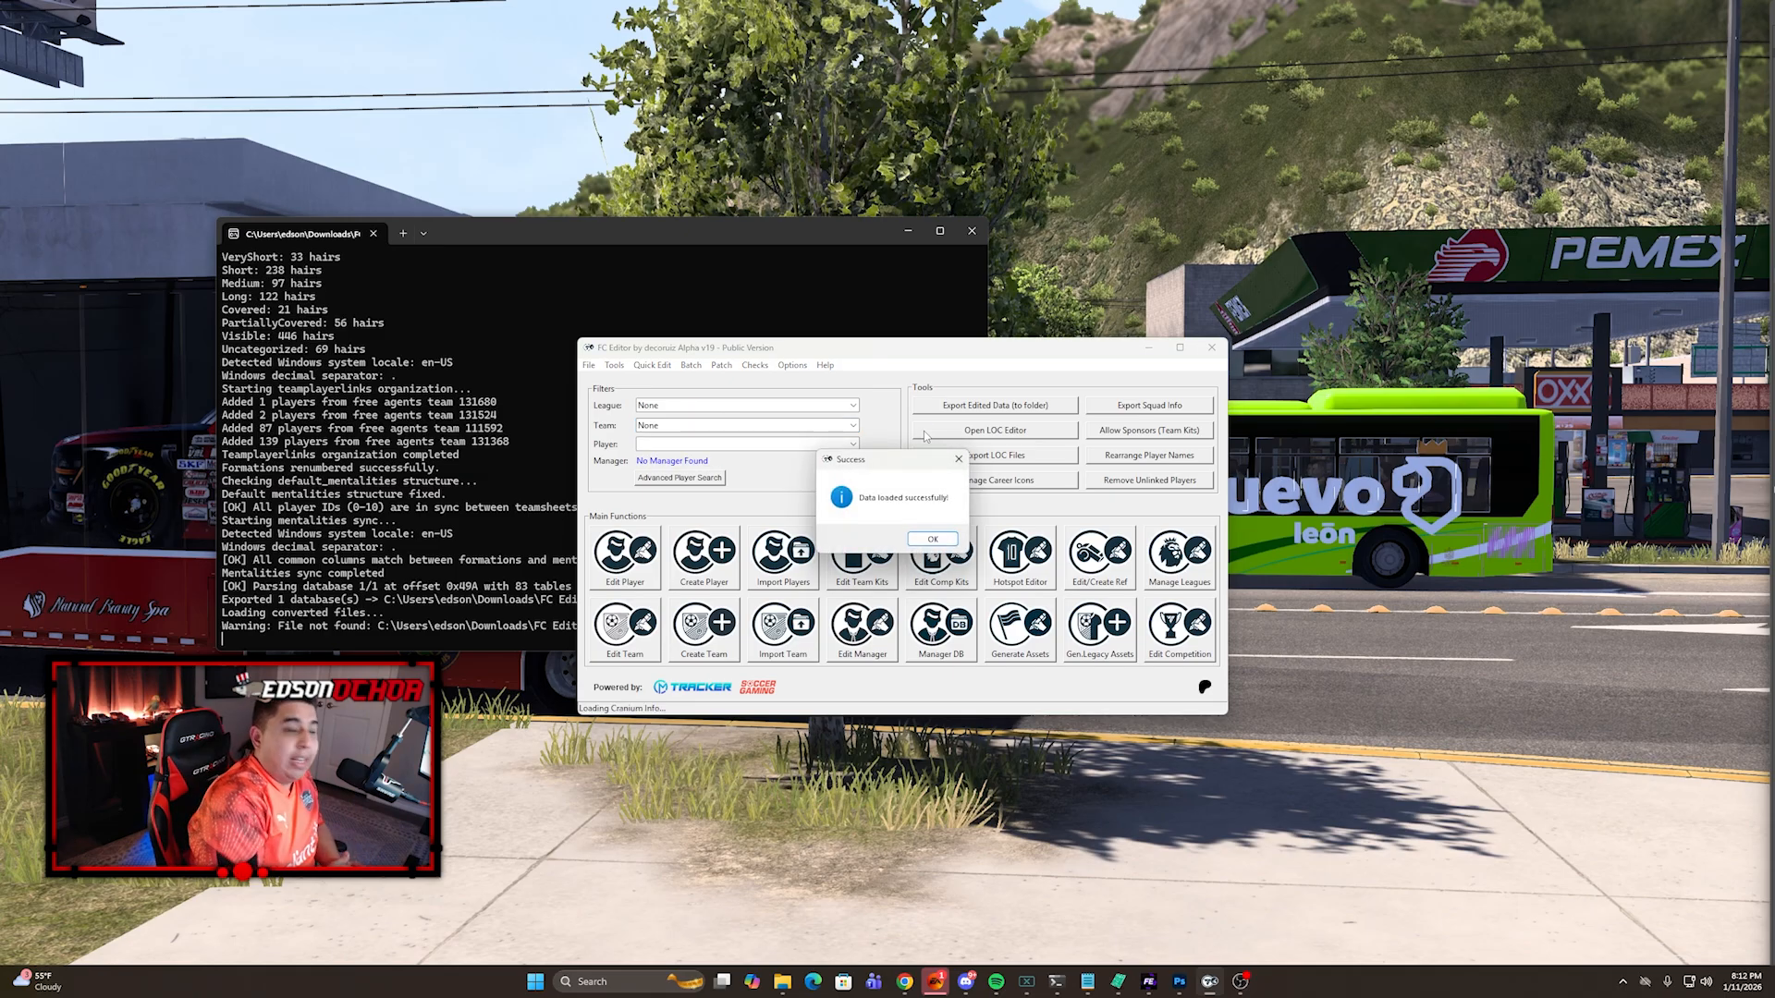
left_click(936, 540)
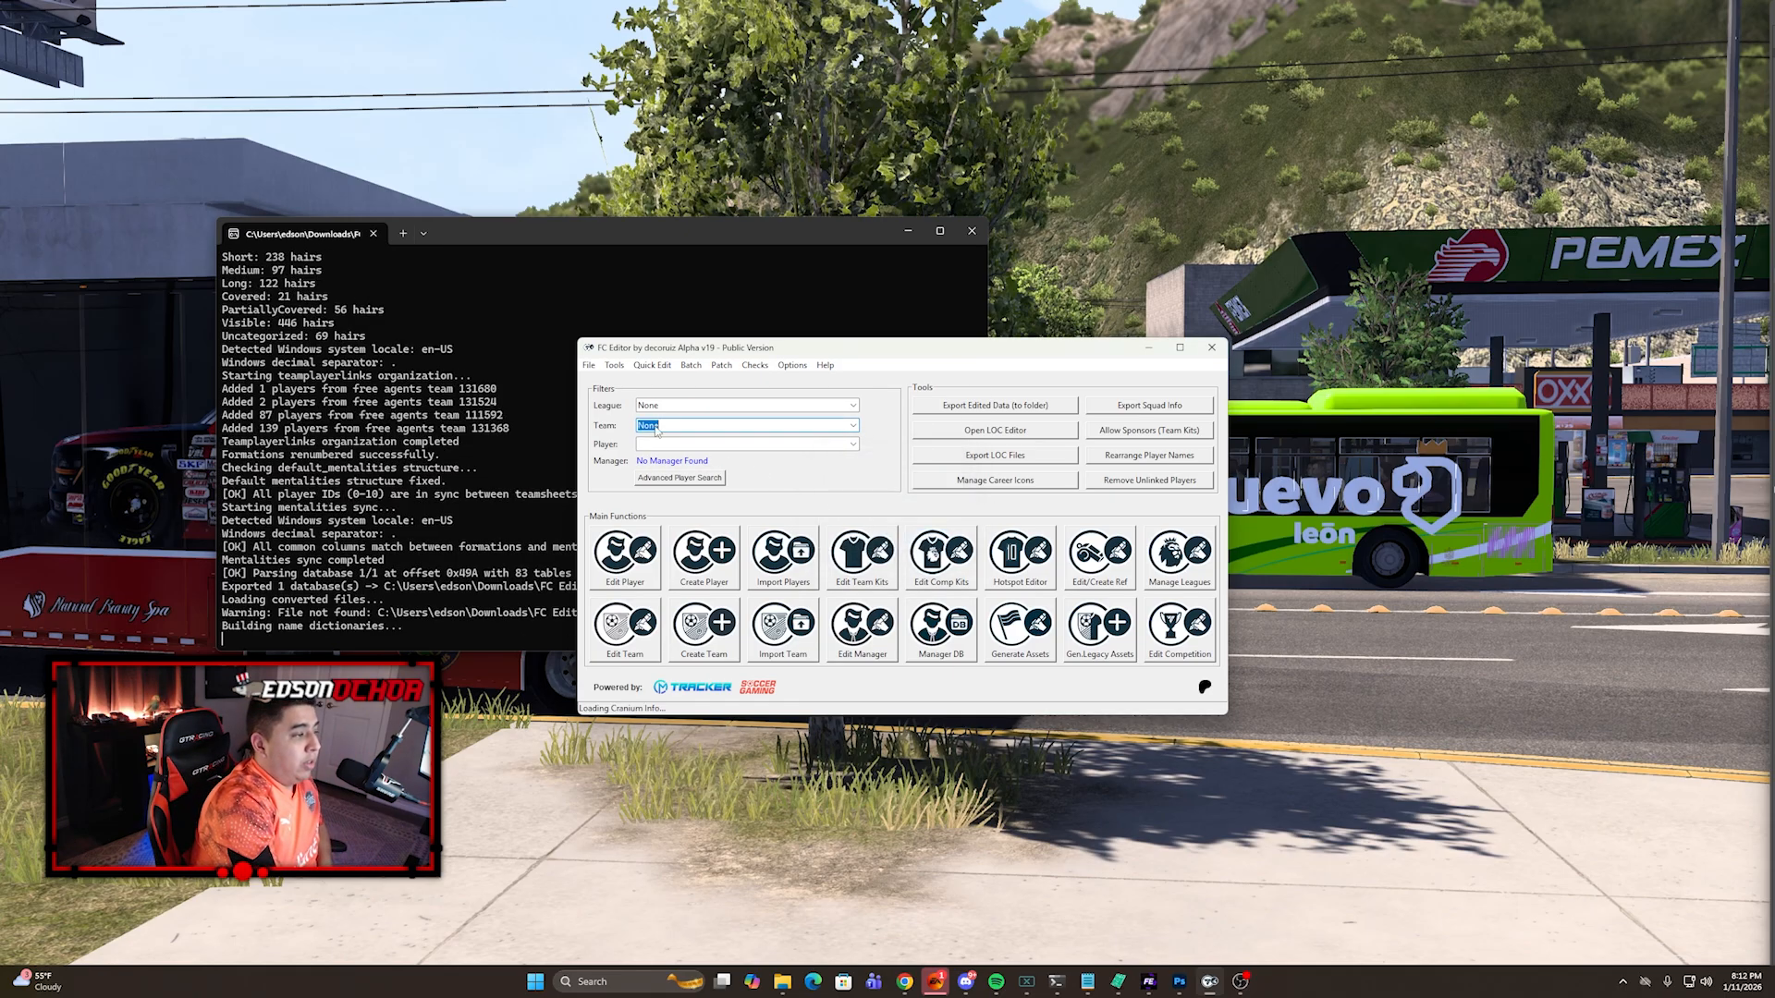
Step: Select El Paso Locomotive in the Rest of World league and open its manager details to check the imported values
left_click(853, 405)
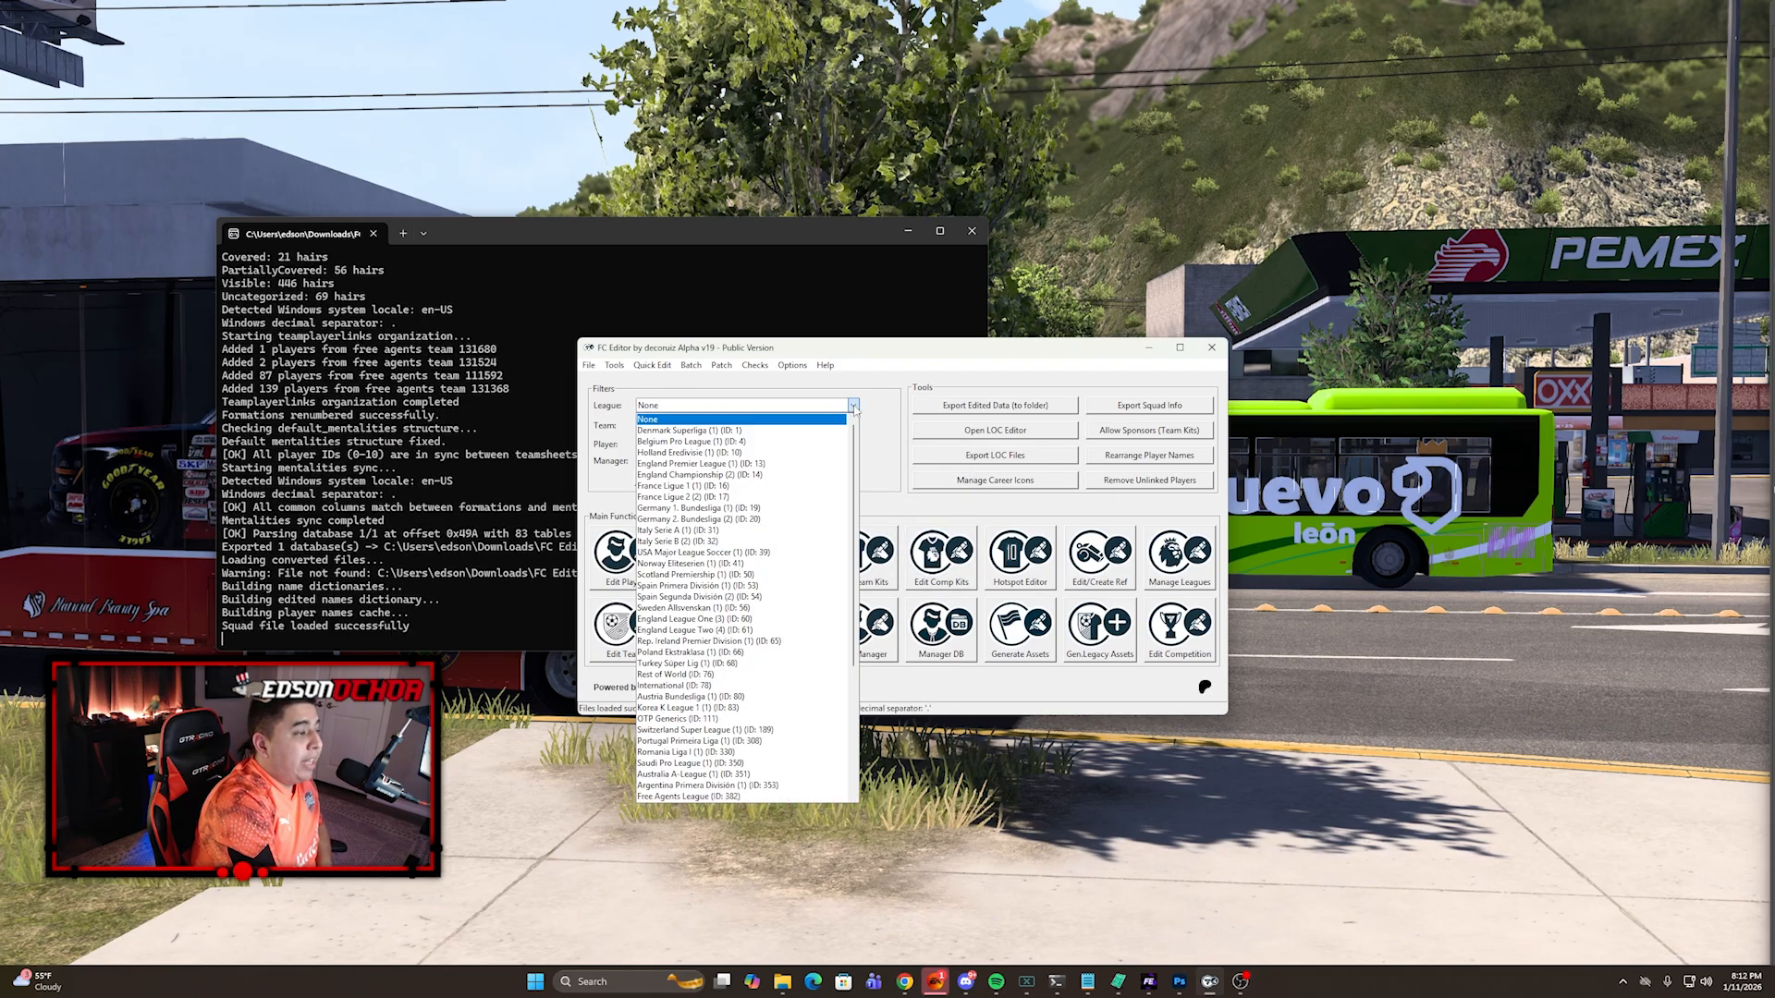
left_click(673, 674)
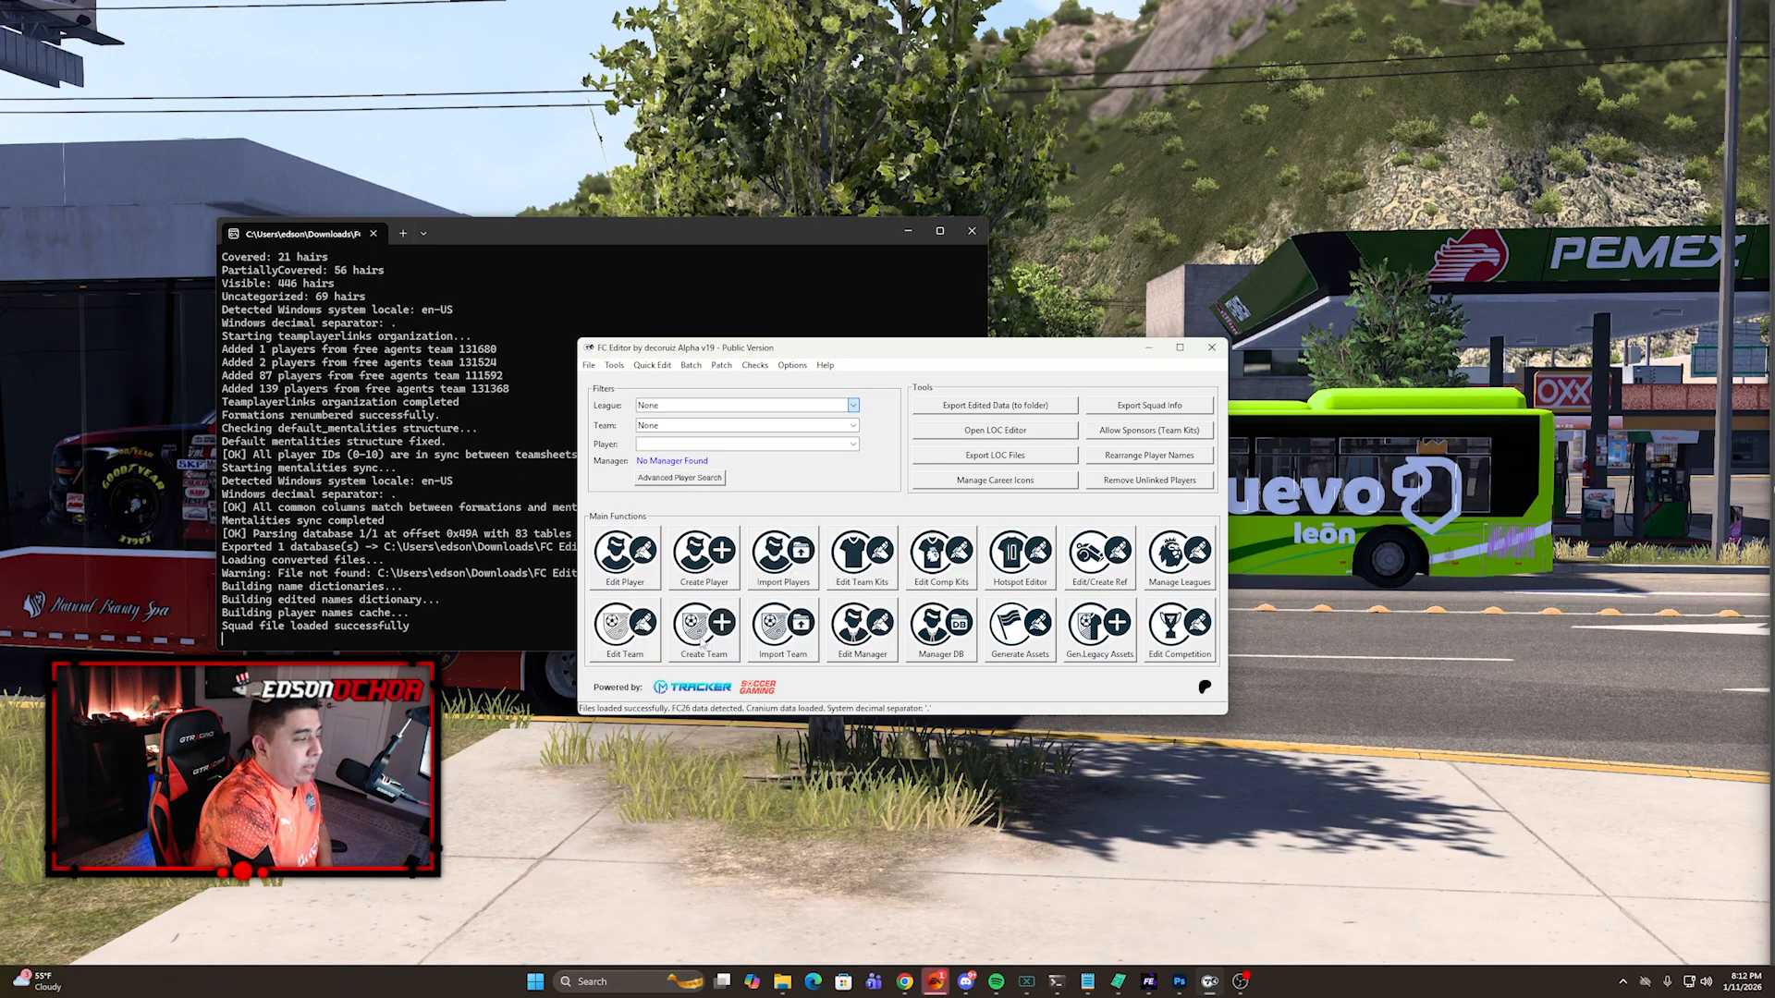
left_click(854, 426)
left_click(694, 505)
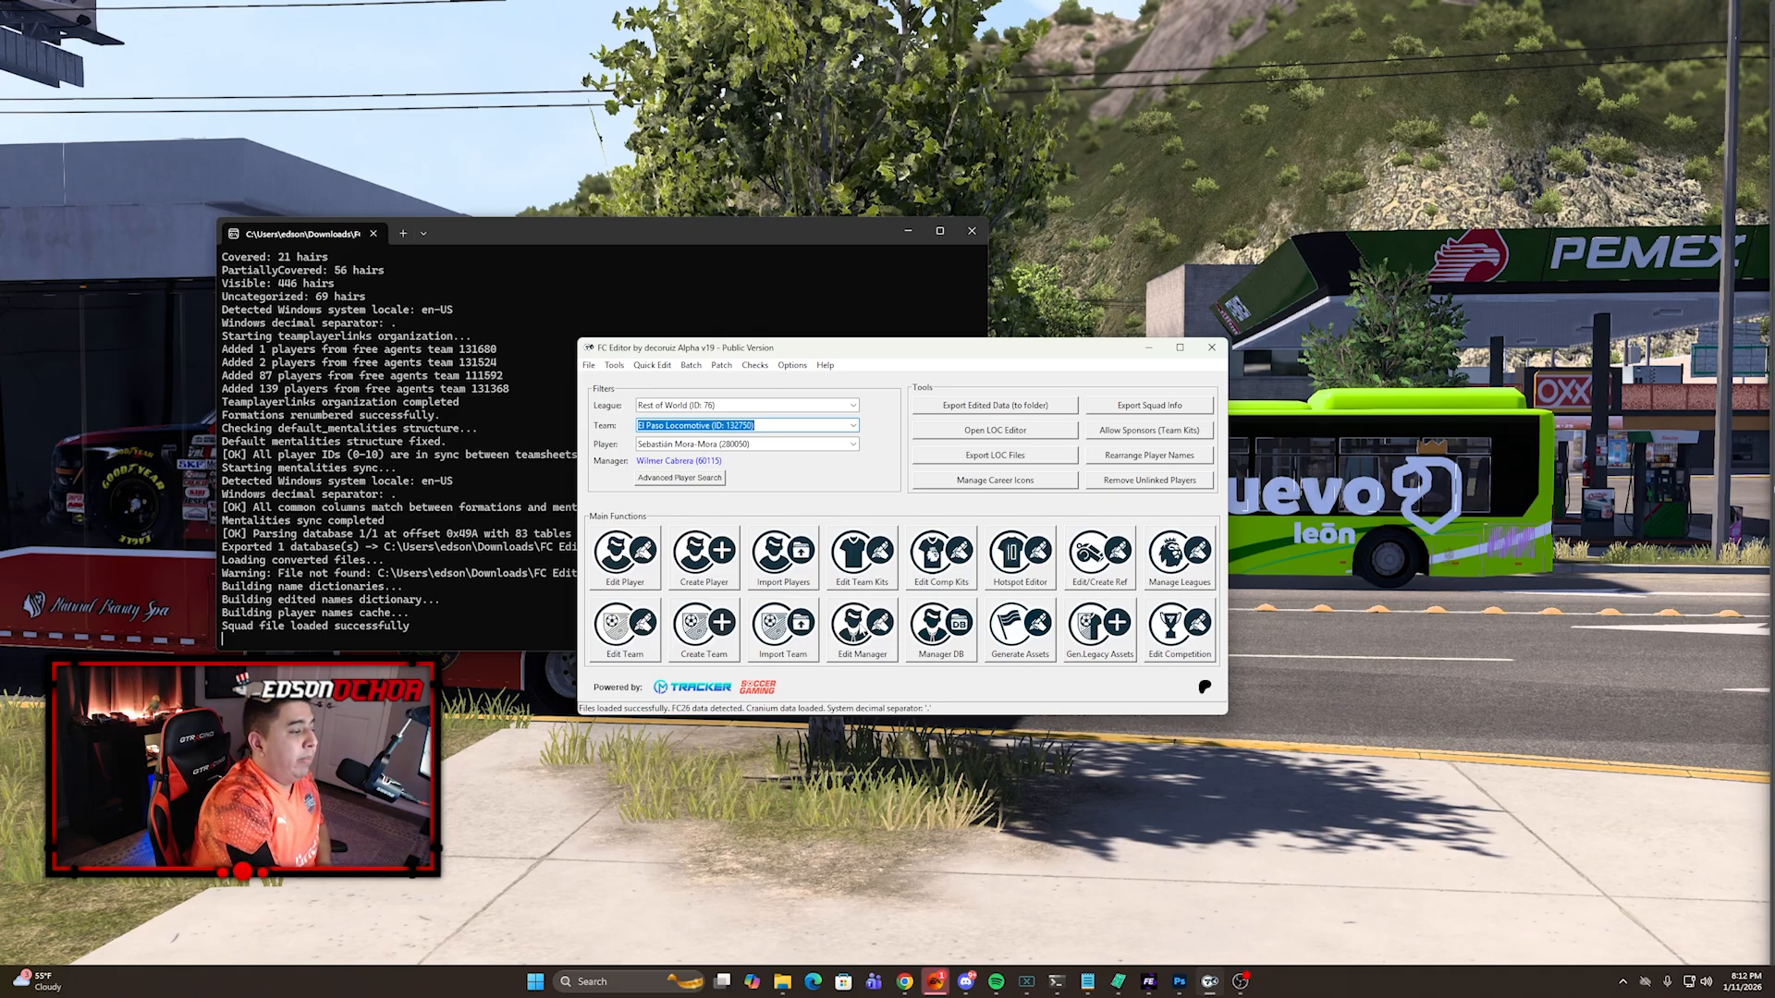
left_click(860, 627)
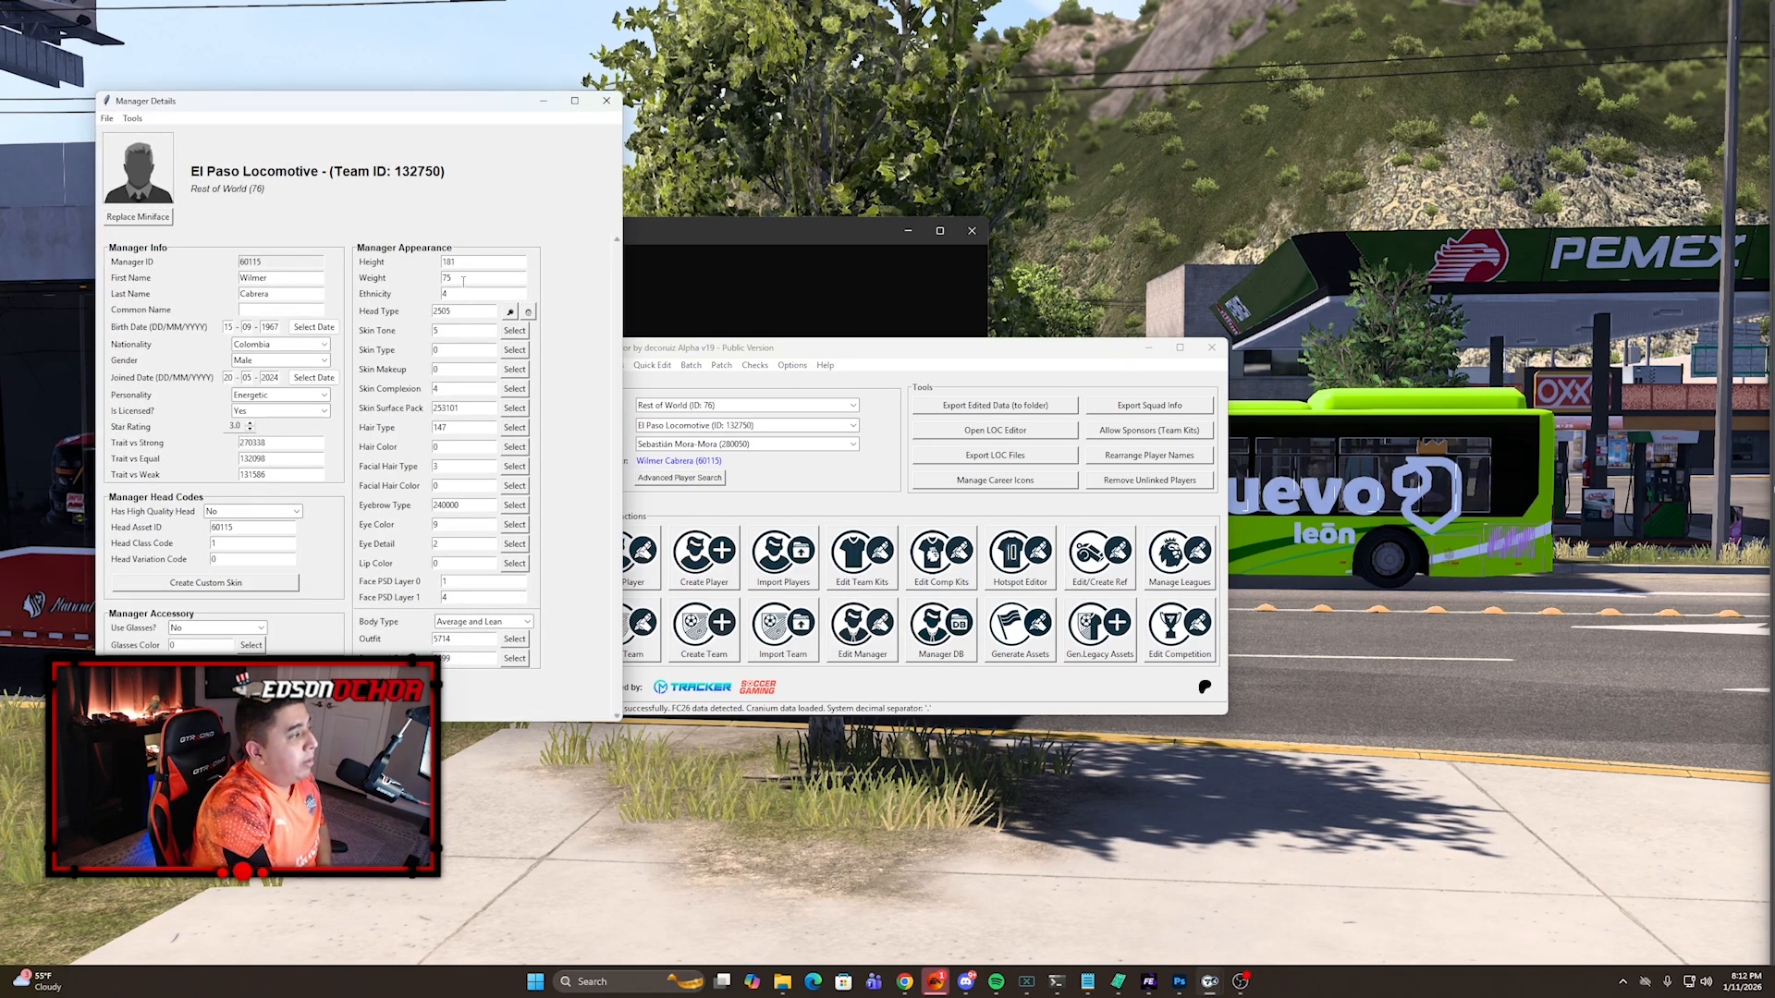
mouse_move(489, 306)
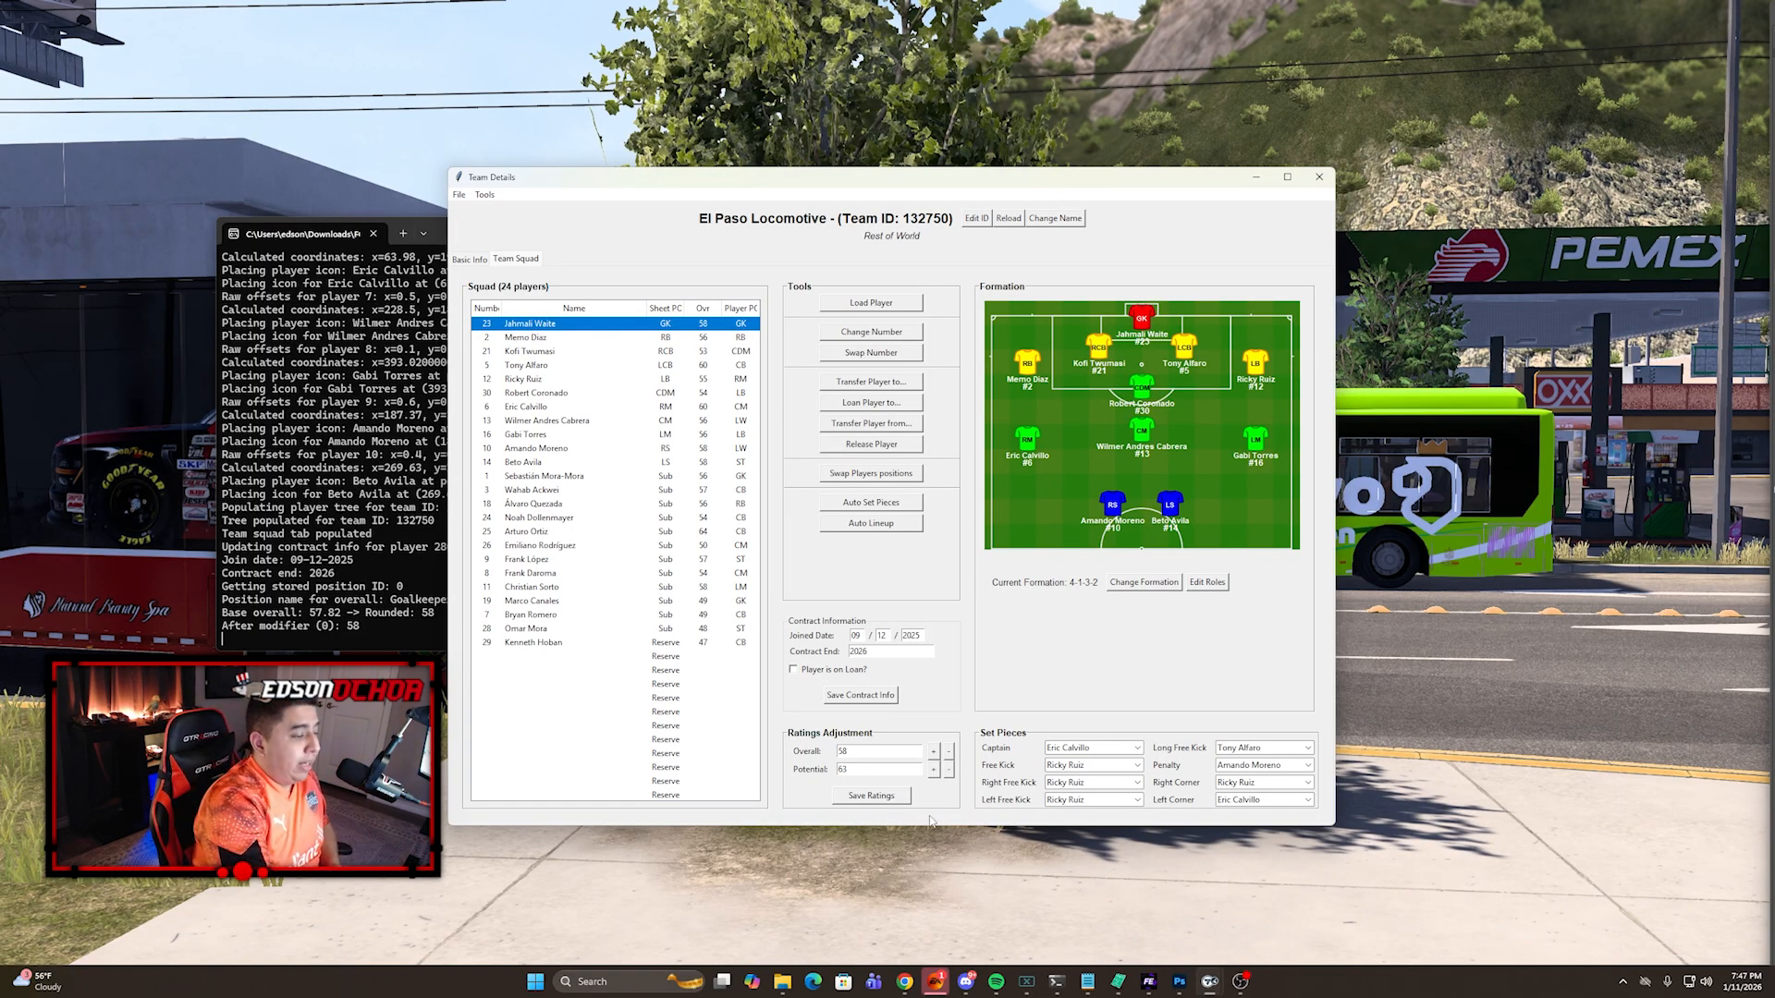
Step: Check the number 24 defender's jersey number on the USL Championship roster page for El Paso Locomotive in Chrome, and return to FC Editor
mouse_move(905, 982)
left_click(957, 938)
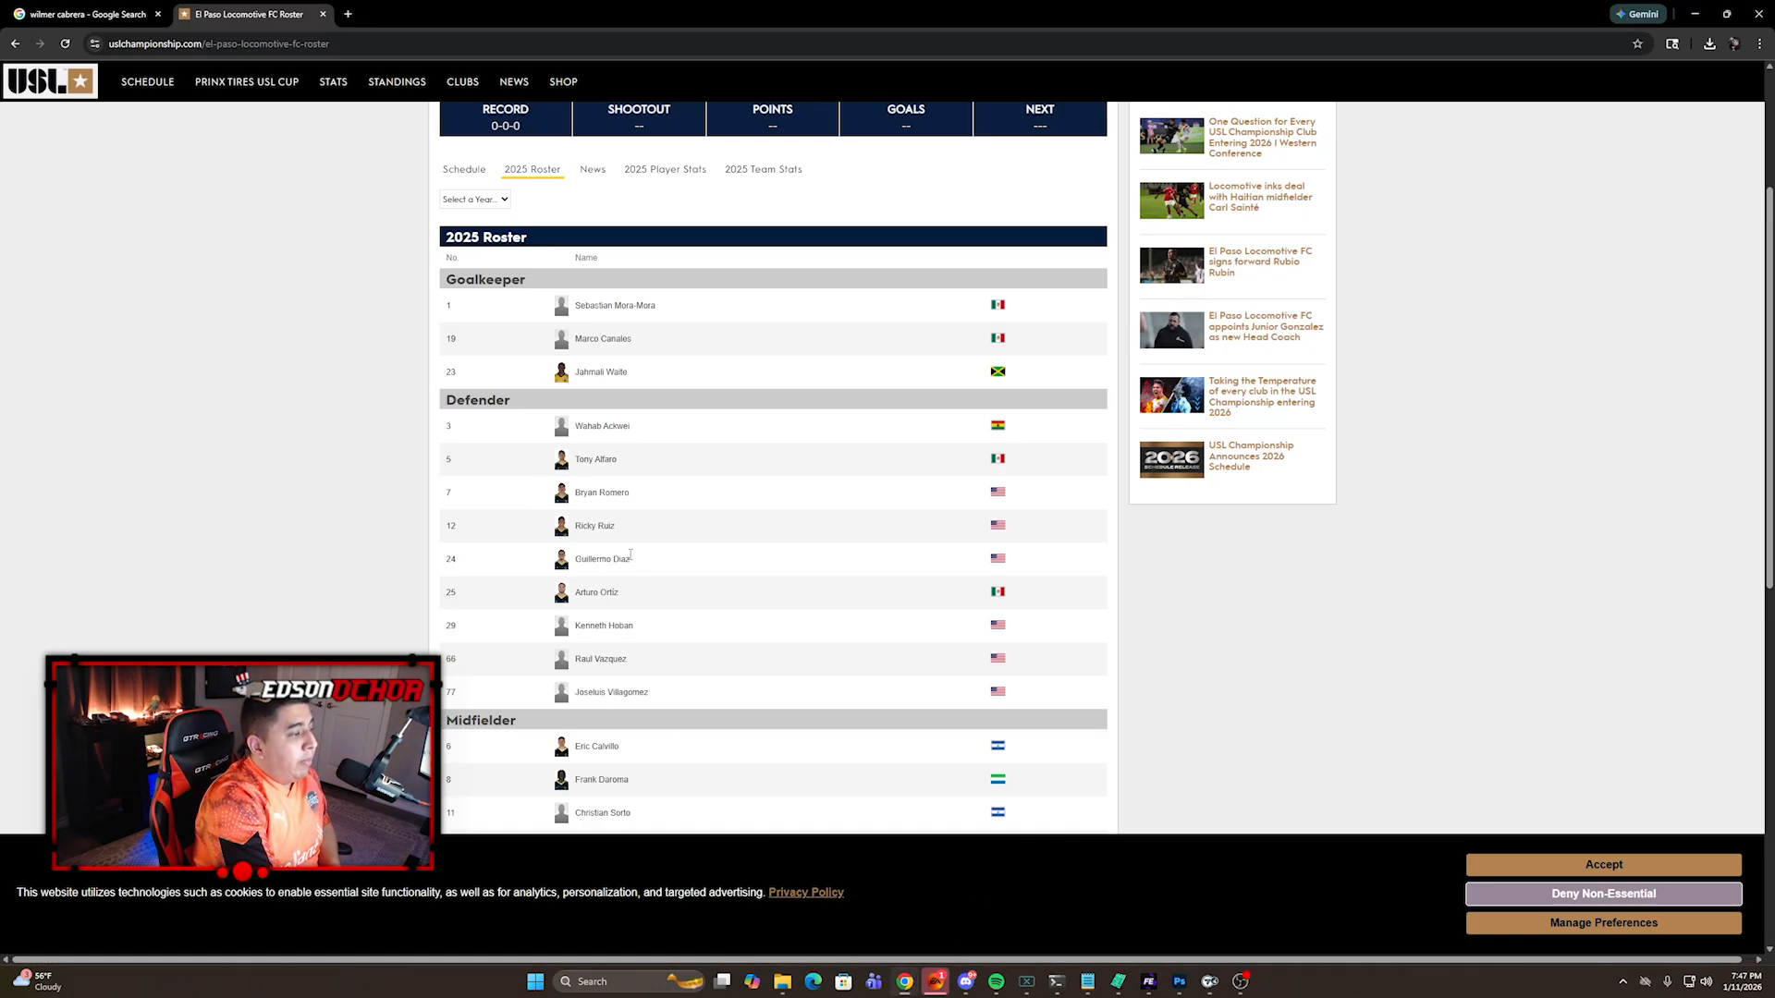
left_click_drag(493, 568, 447, 559)
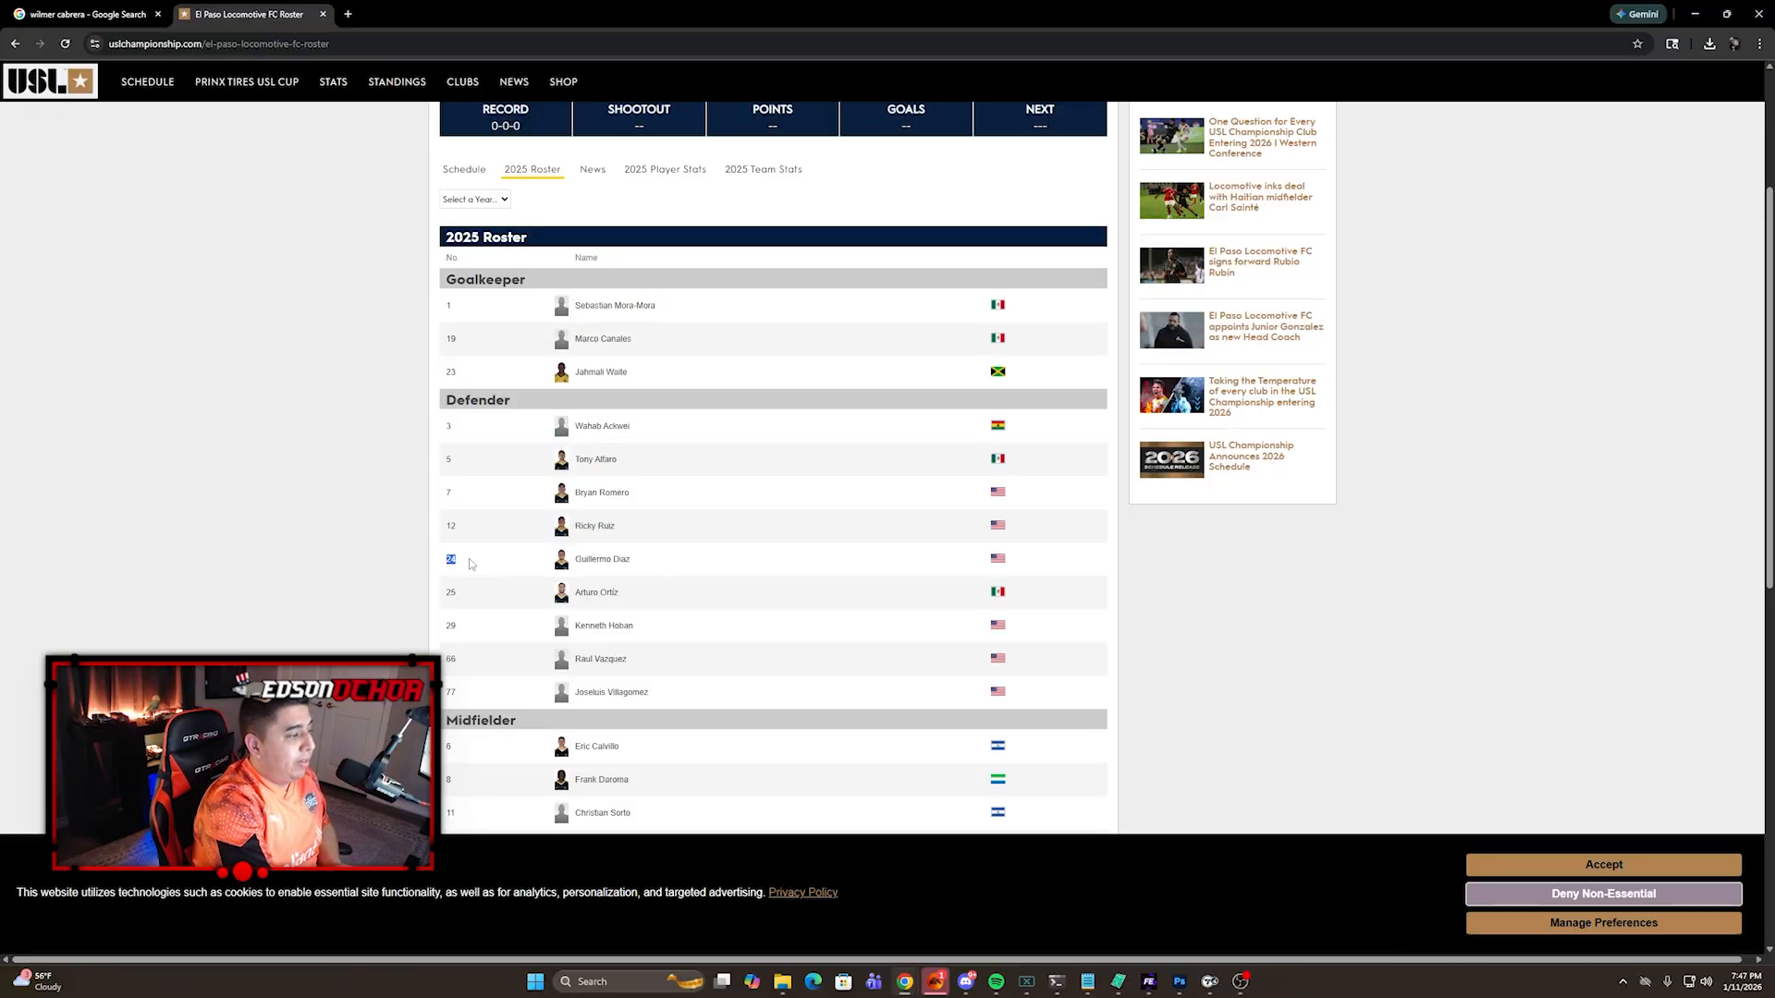
left_click(1694, 14)
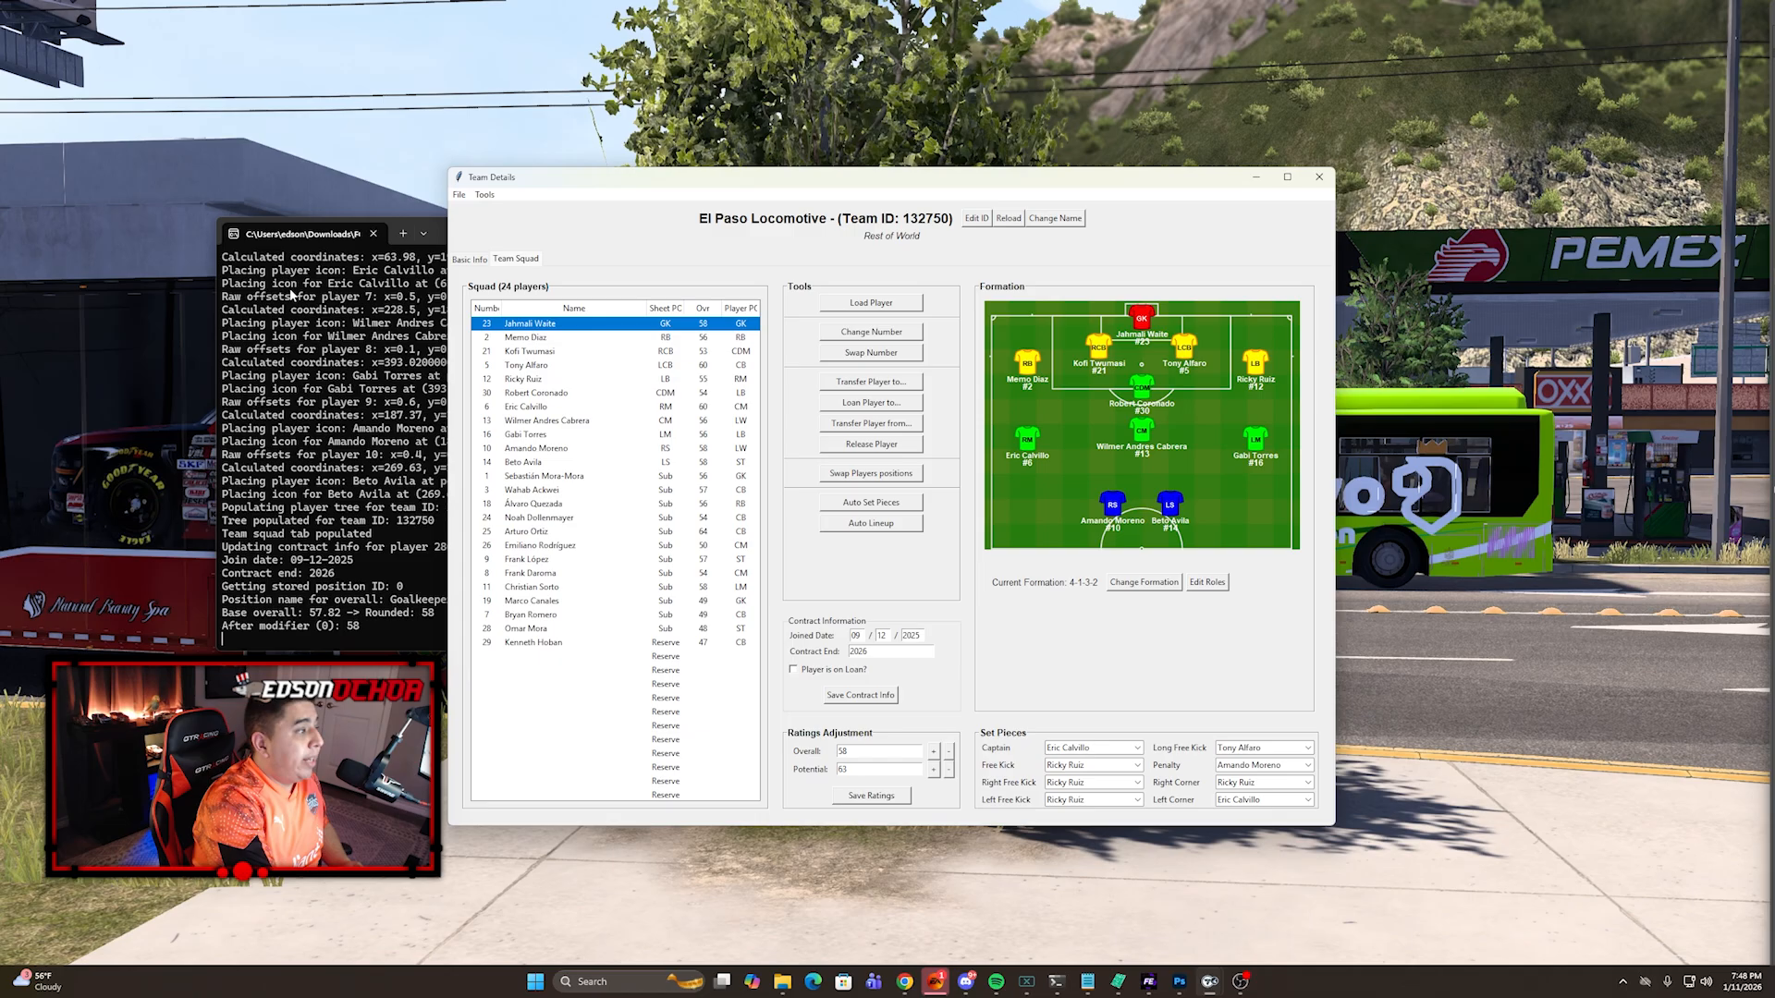
Step: Swap the jersey numbers of the number 2 starting right back and the number 24 substitute centre back
left_click(533, 338)
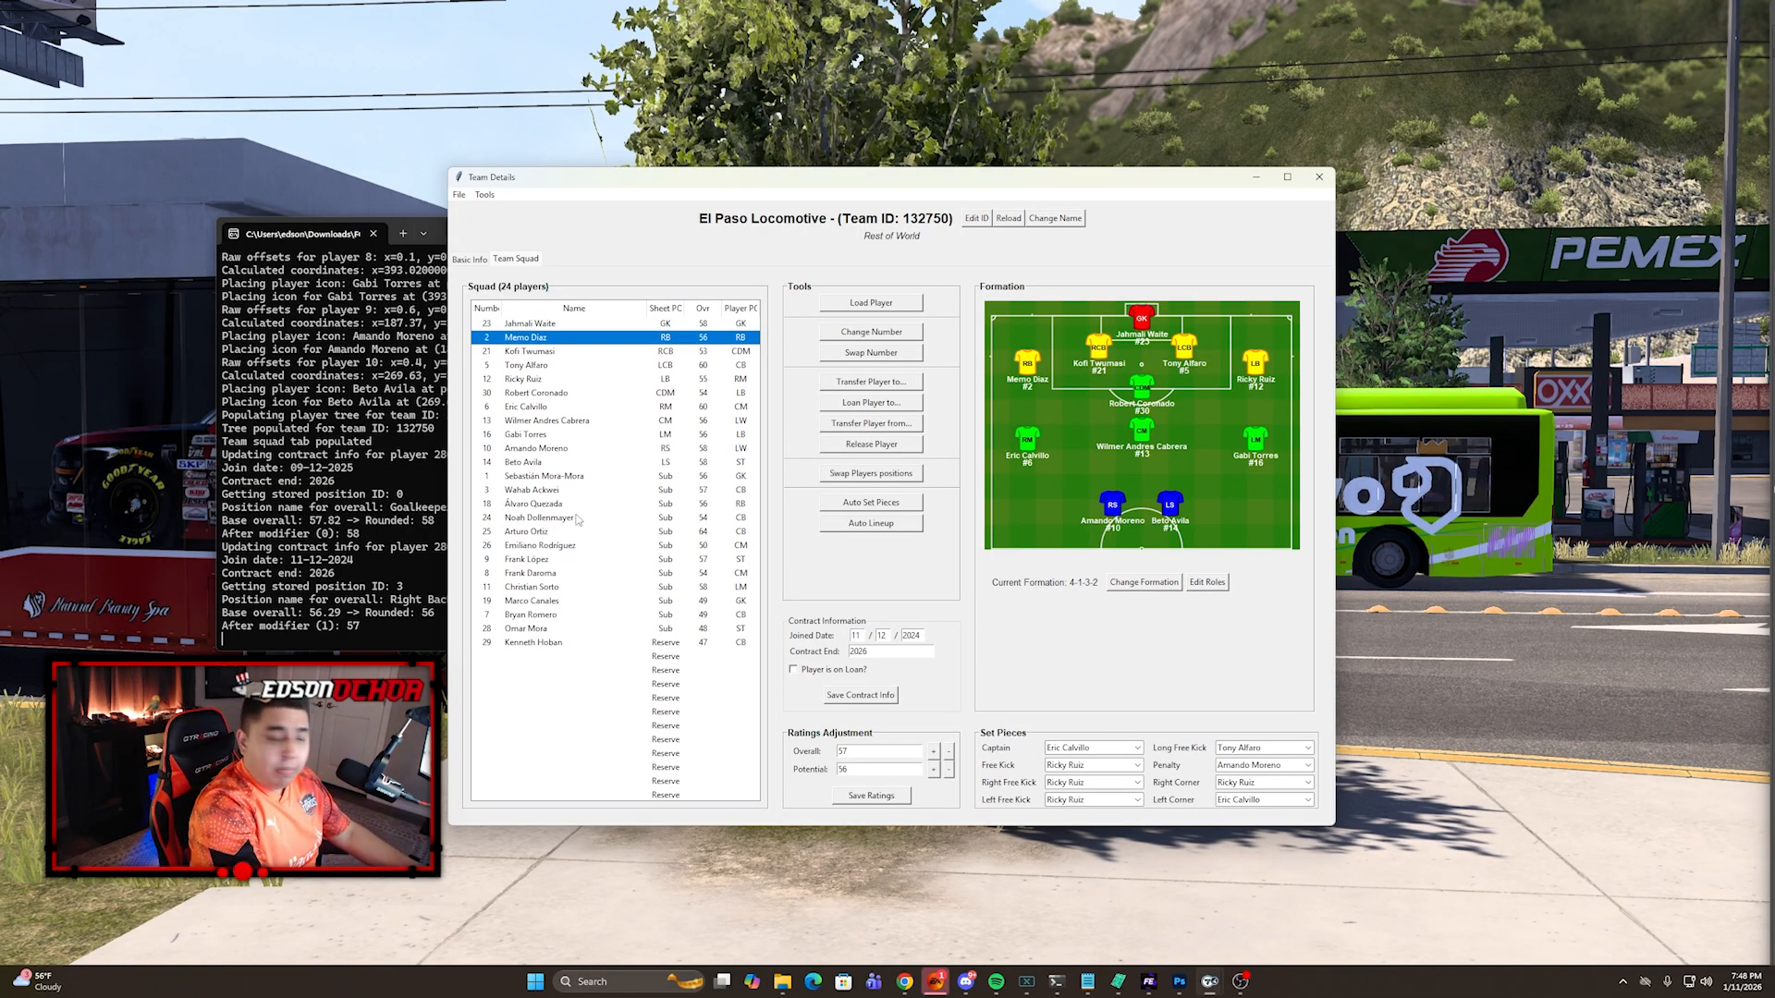
left_click(532, 519, "ctrl")
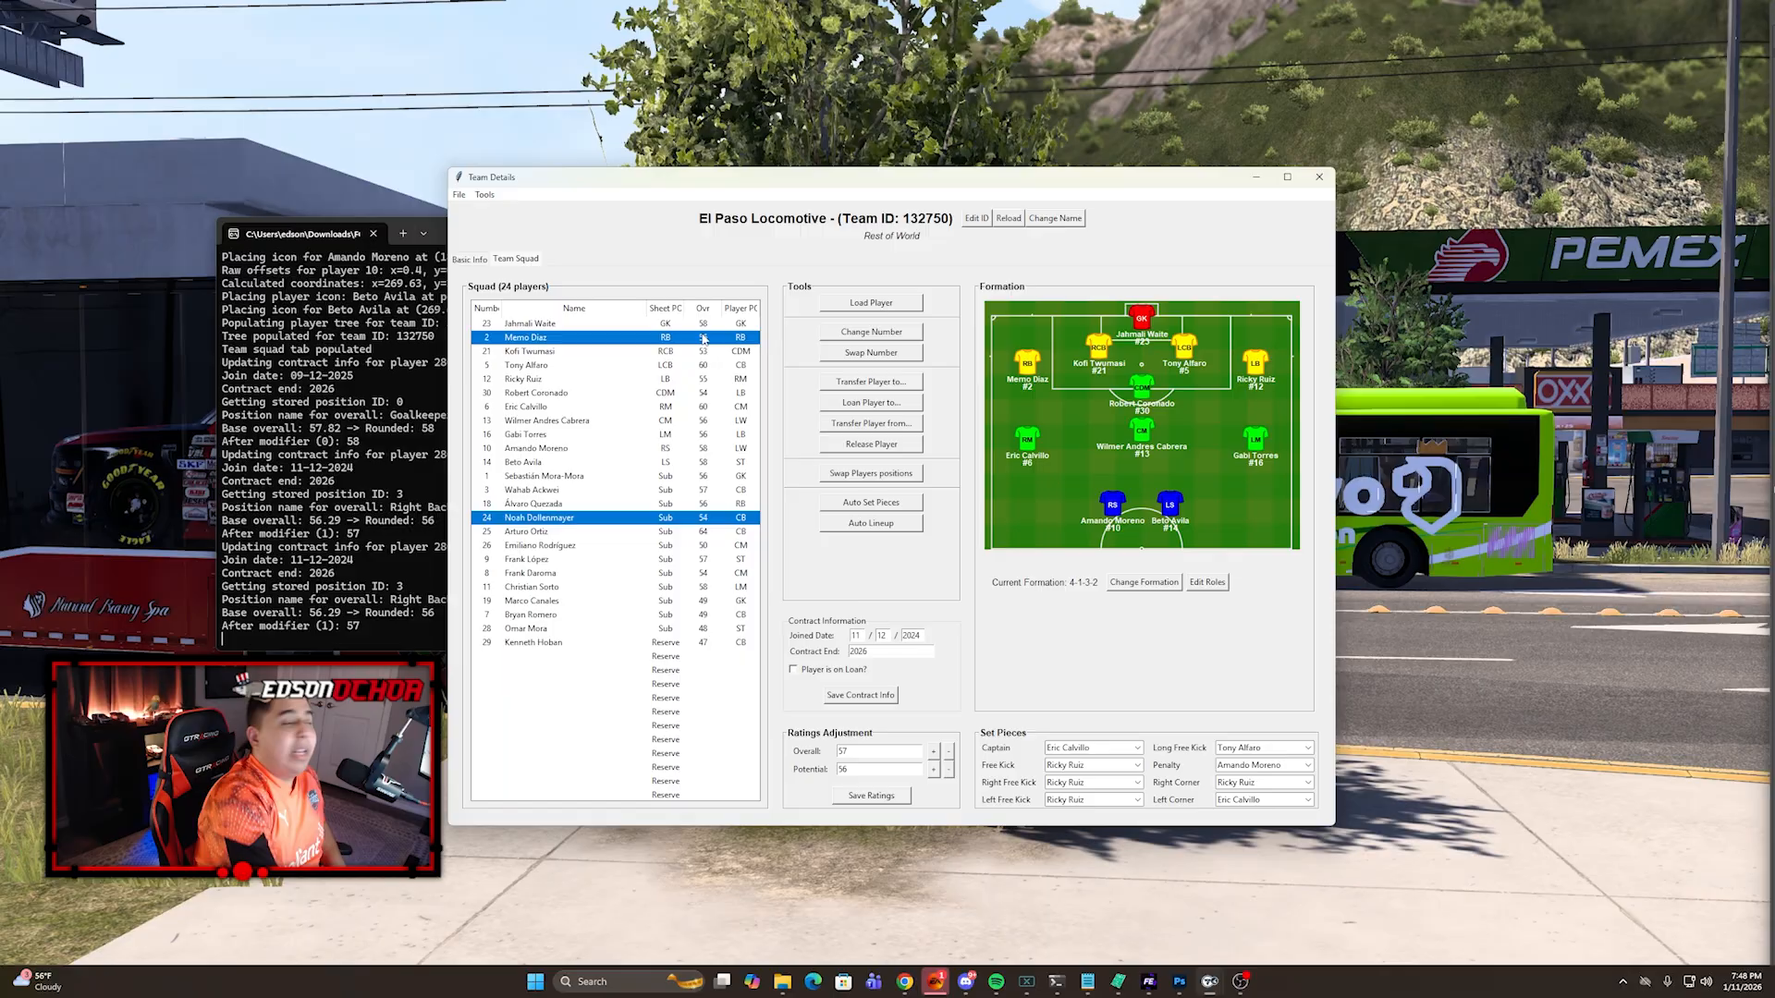
left_click(872, 354)
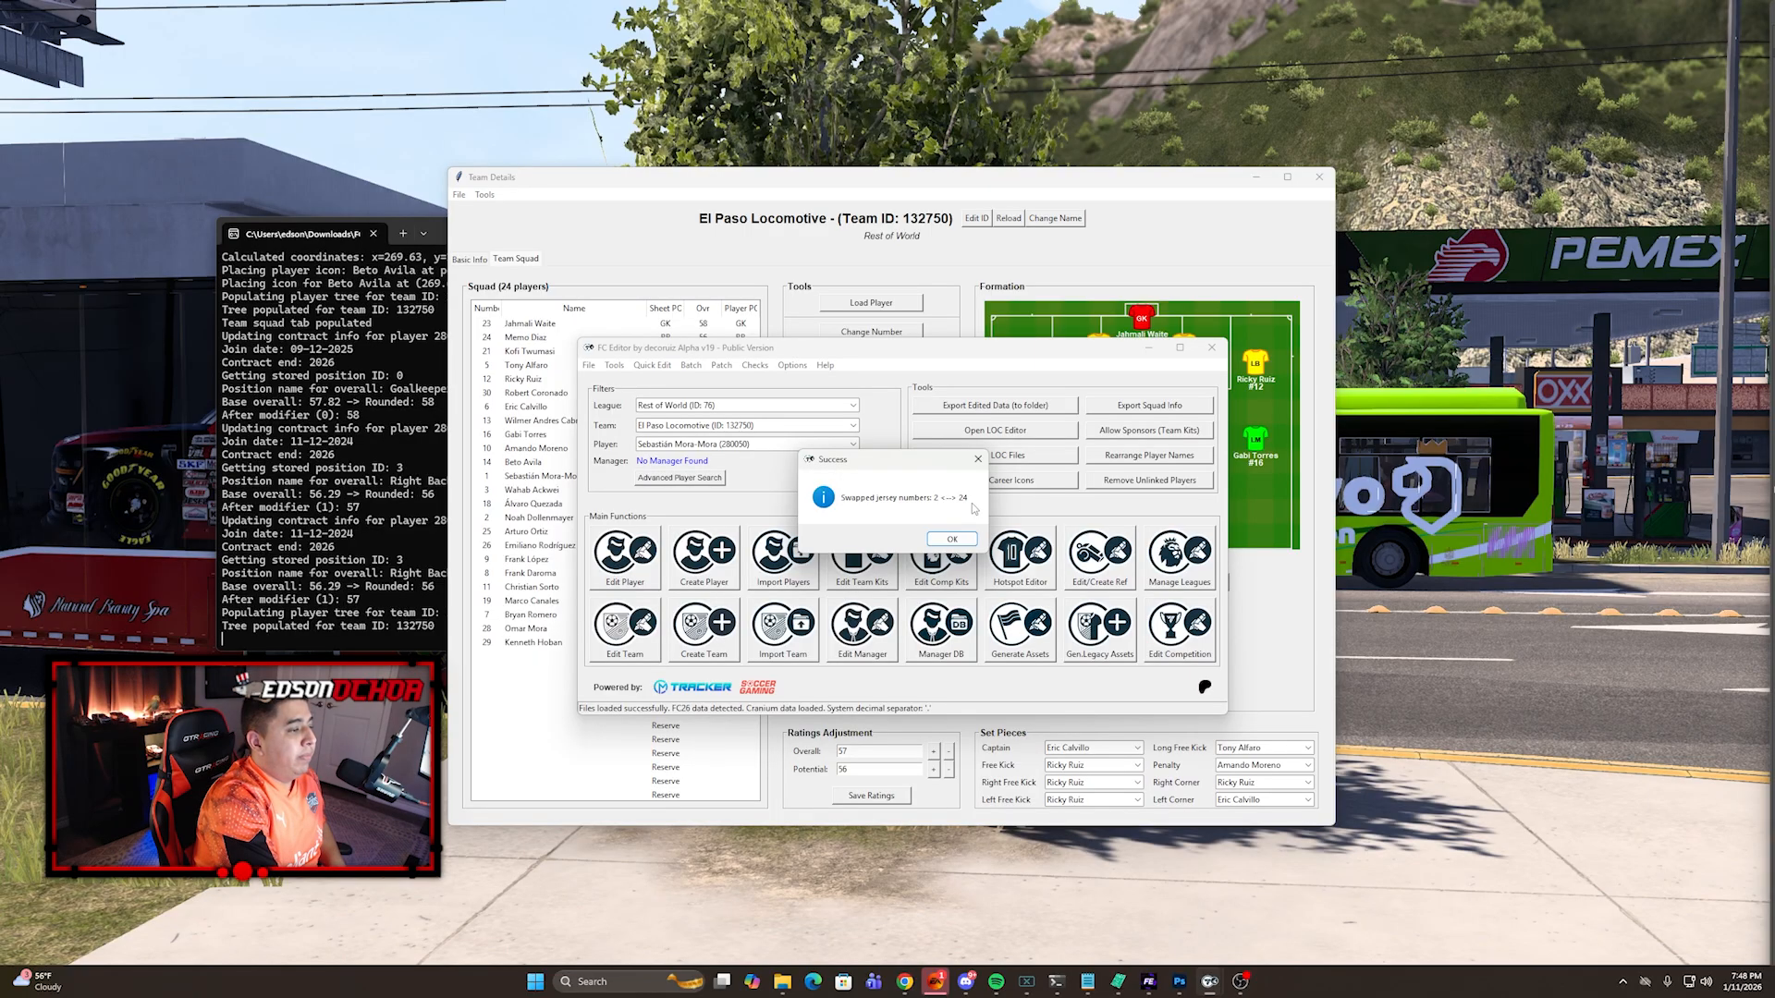
left_click(952, 539)
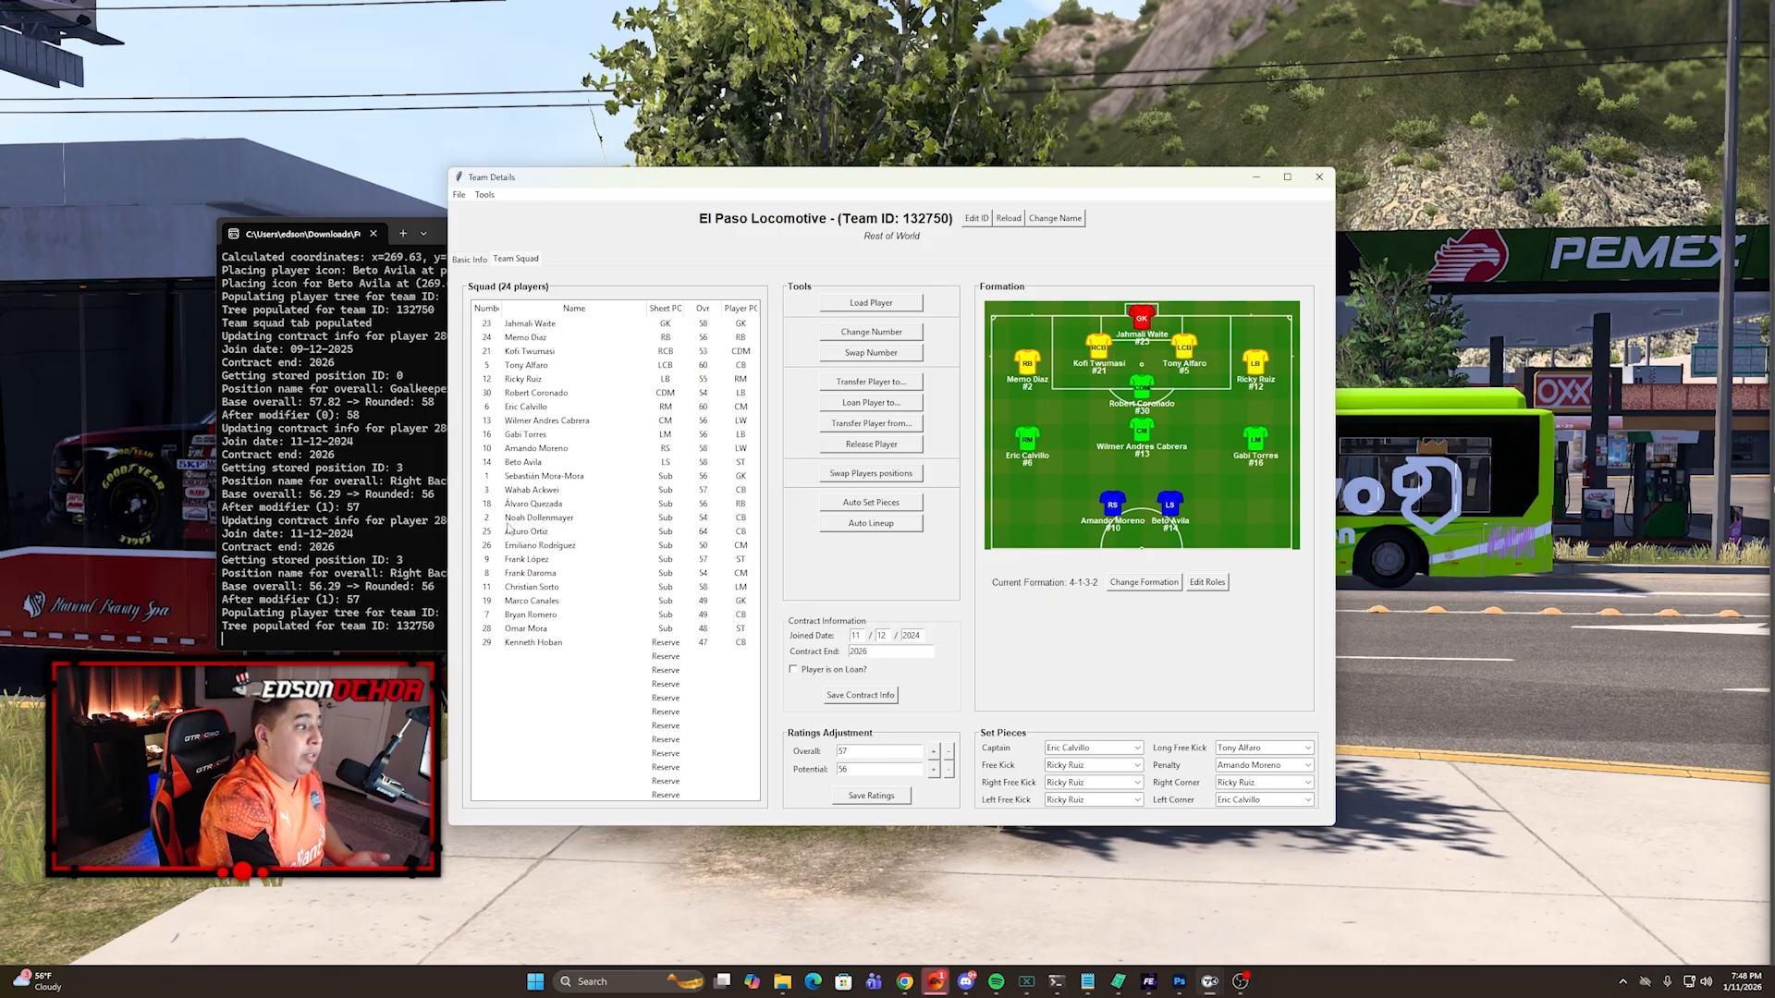
Step: Change the jersey number of the substitute centre back wearing number 2 to 31
left_click(510, 520)
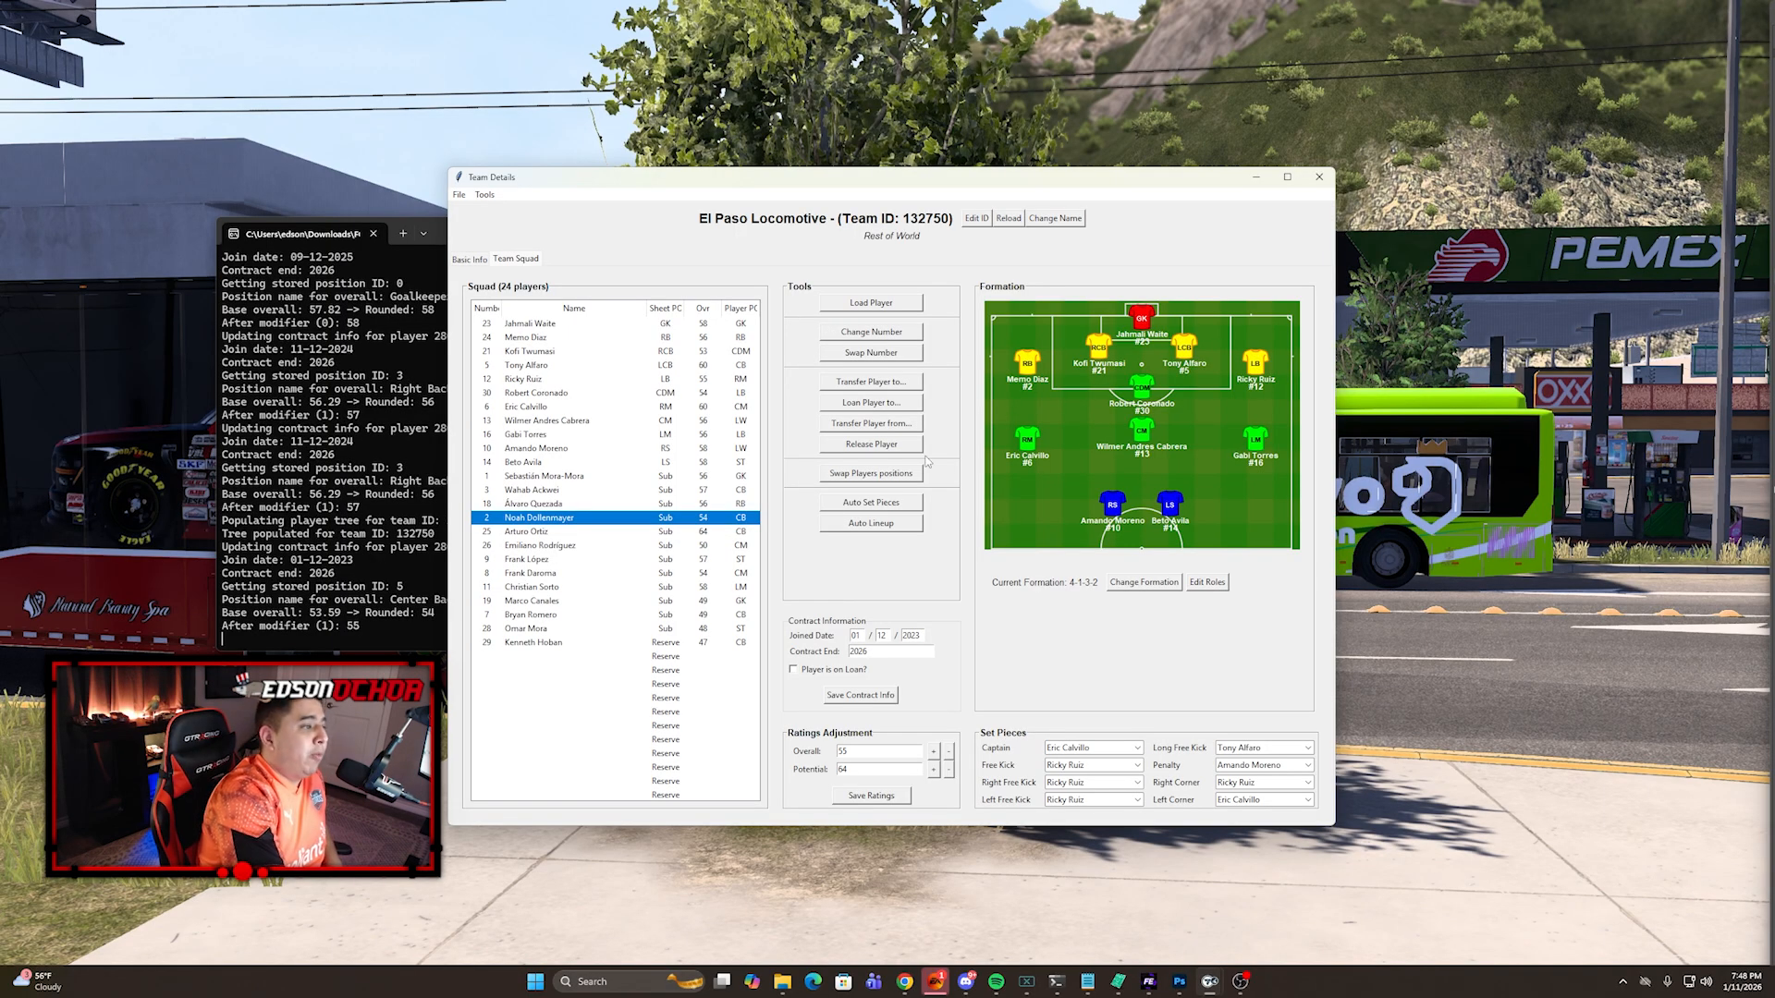
left_click(860, 339)
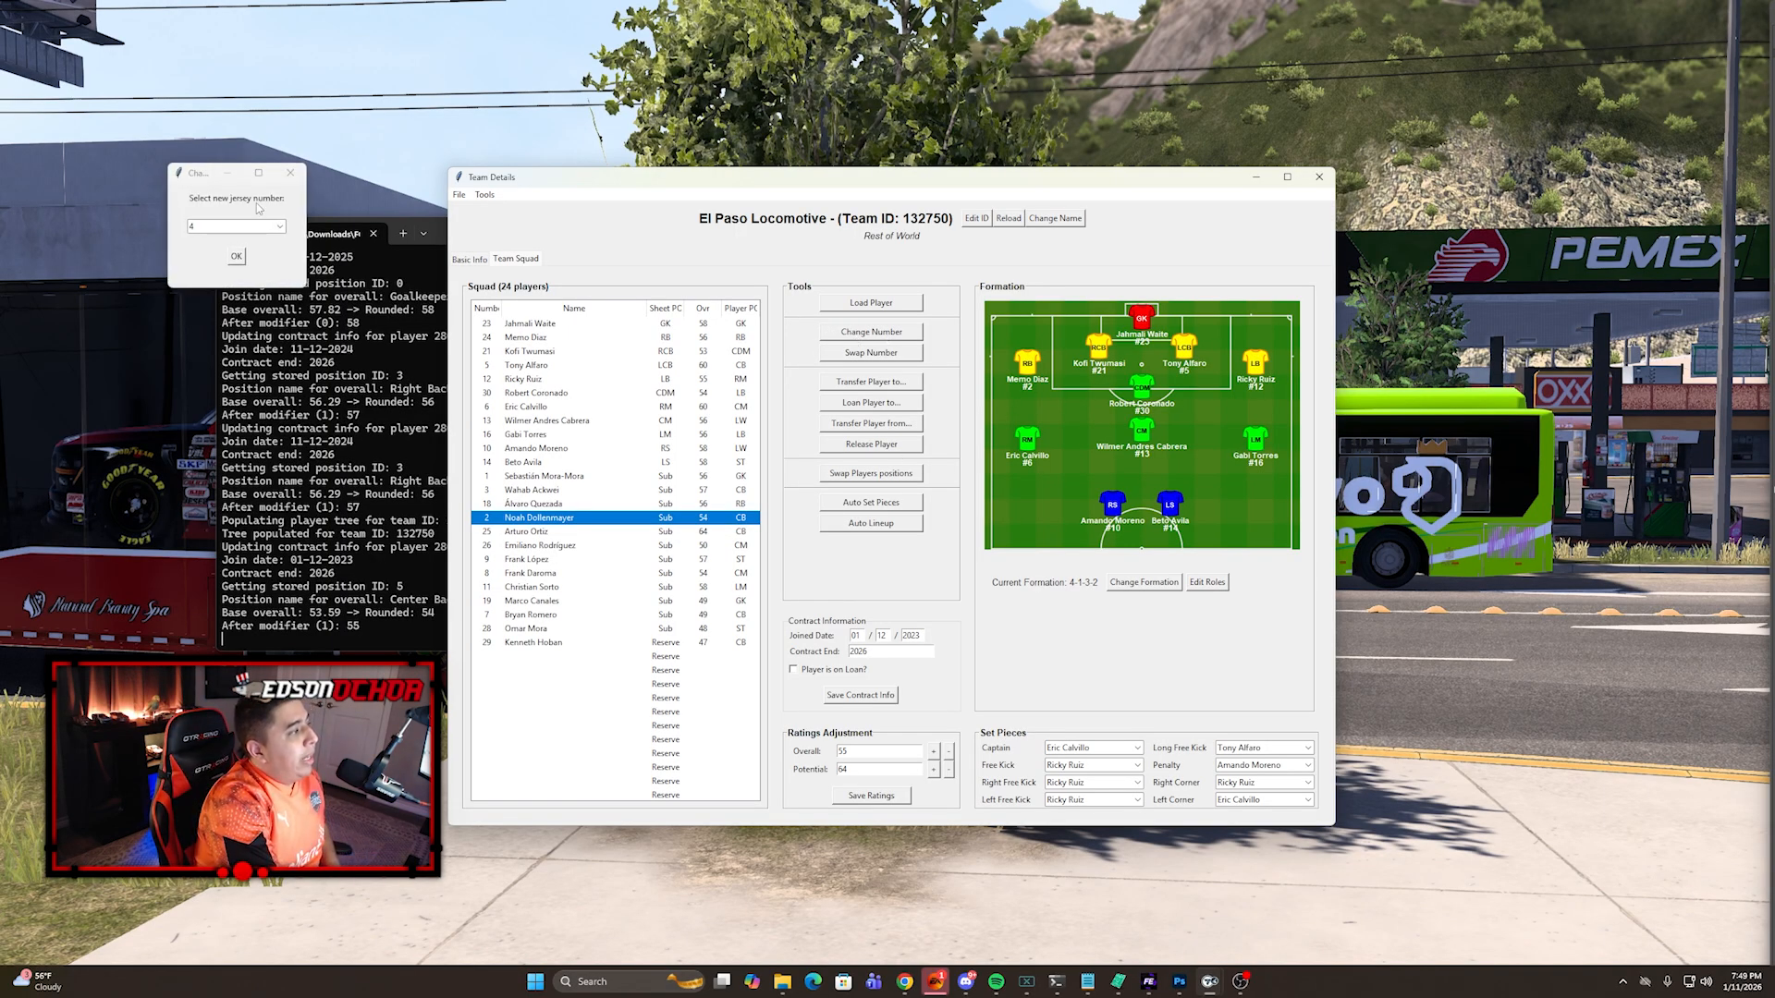
left_click(279, 227)
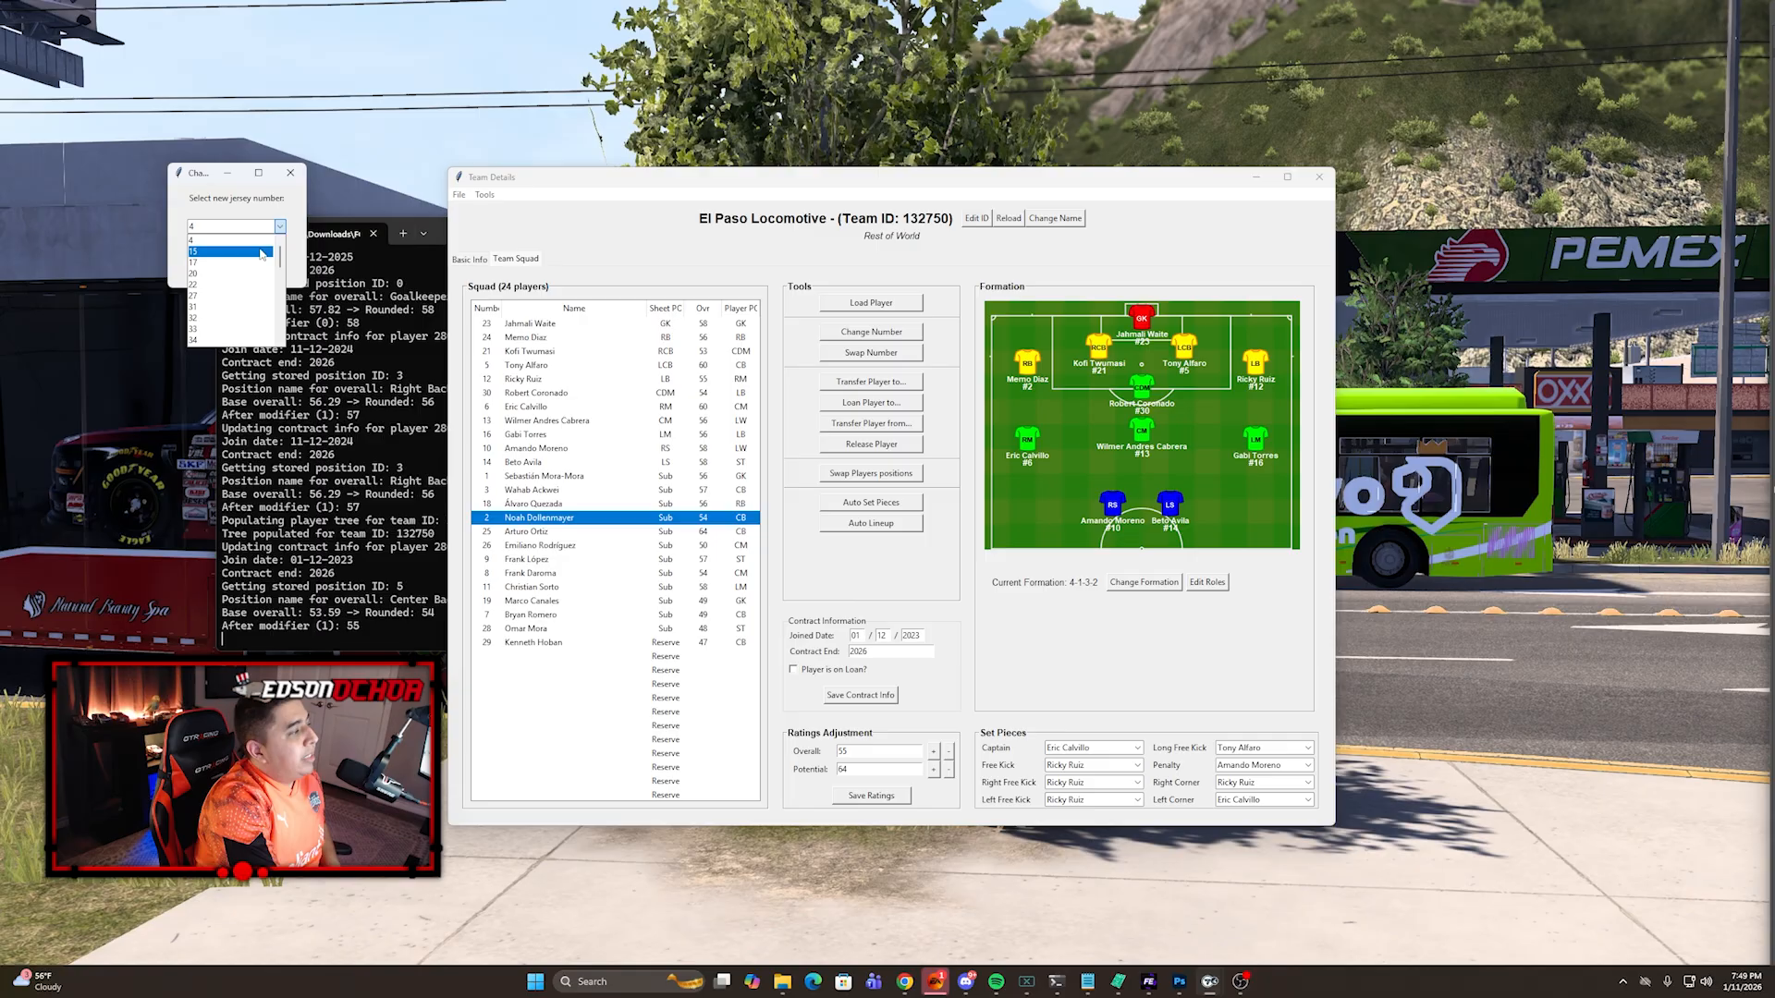
left_click(215, 308)
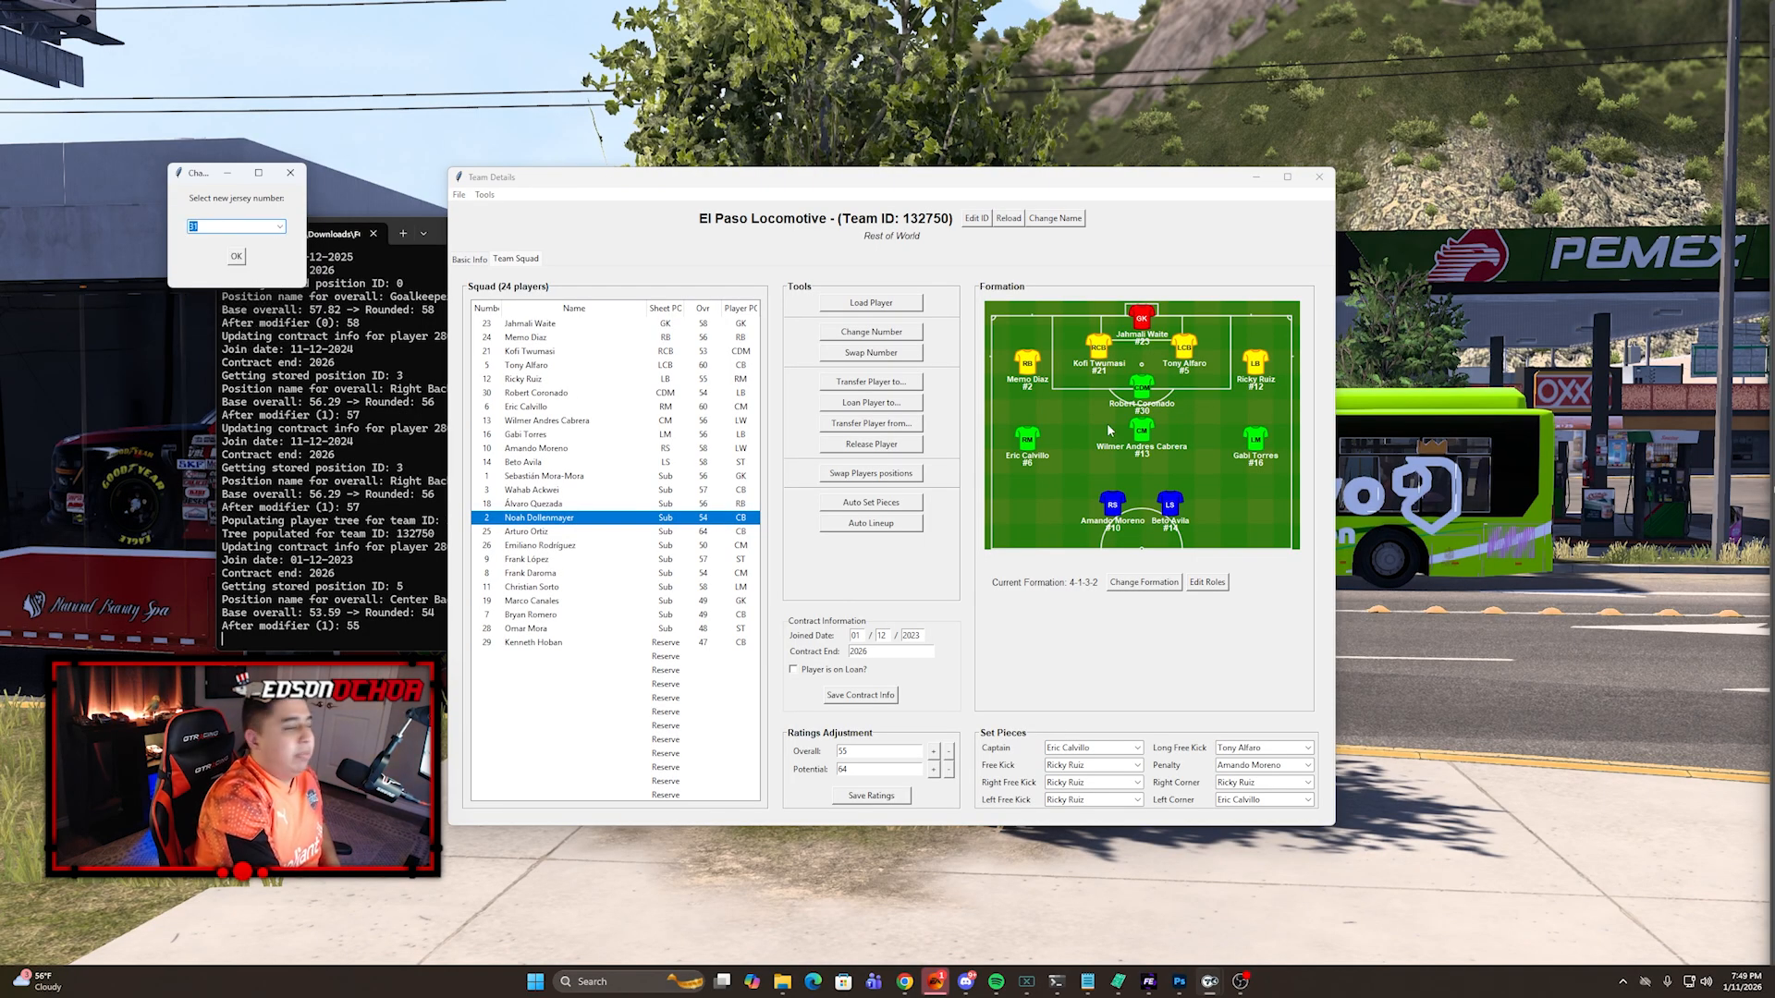
left_click(236, 256)
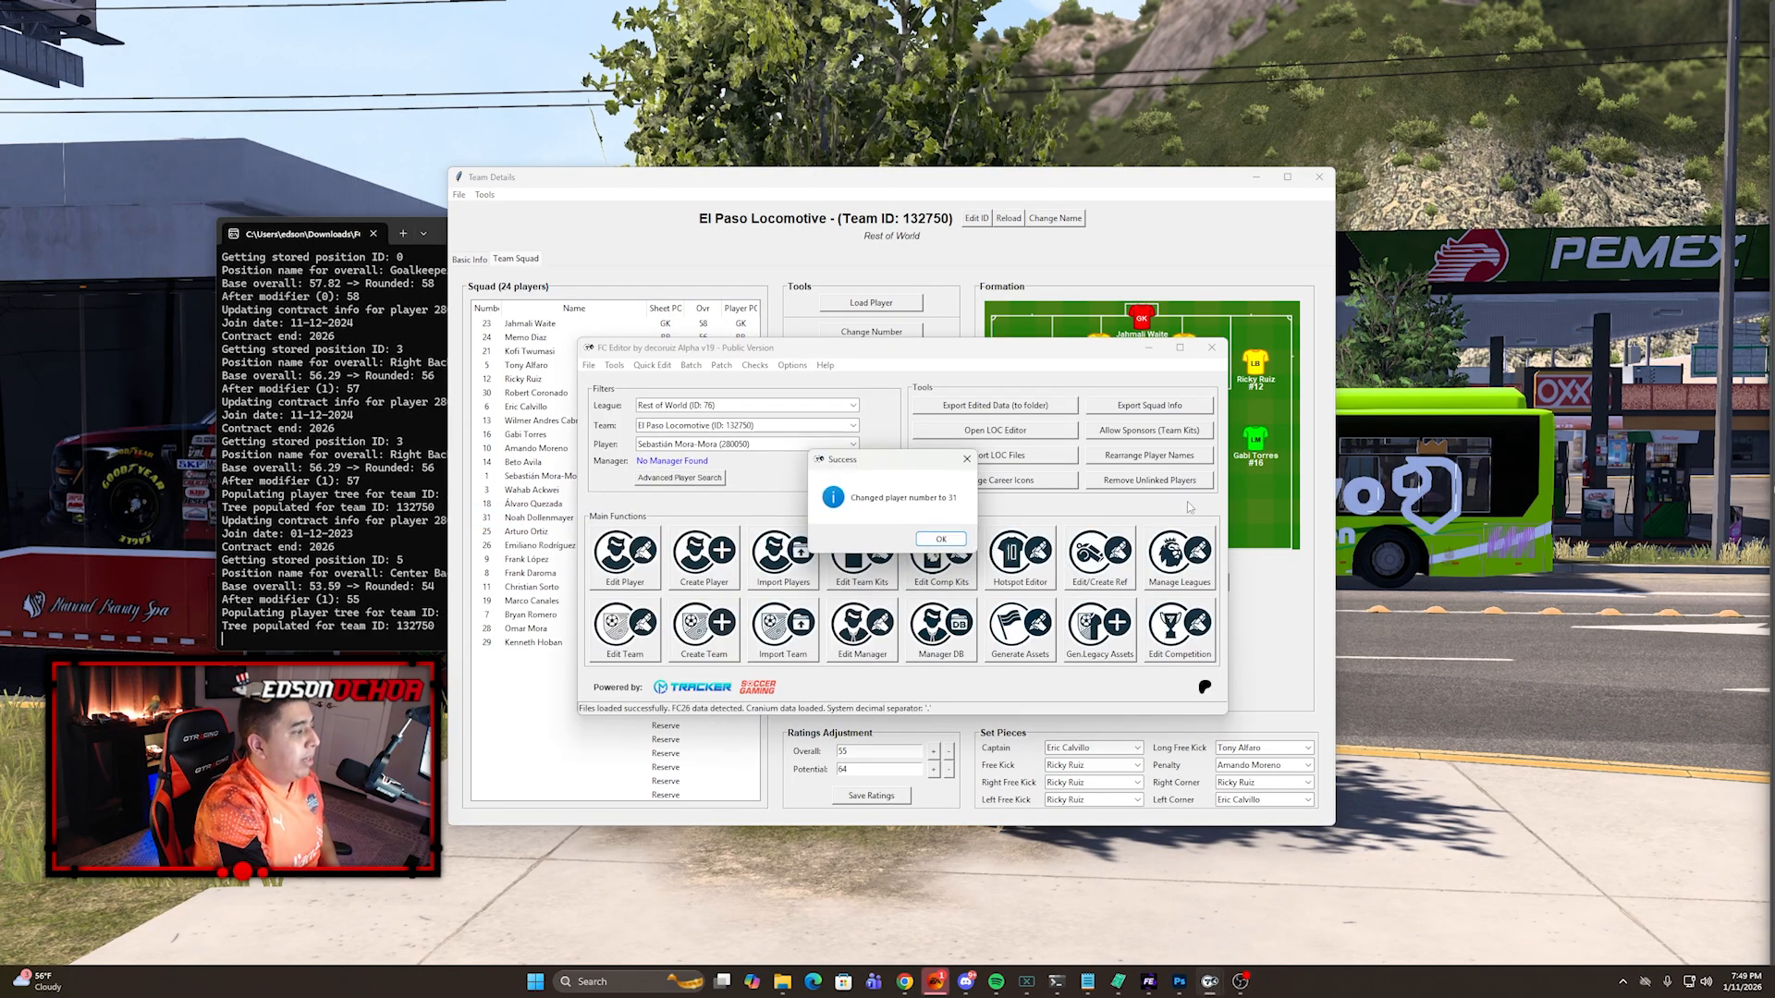
left_click(941, 539)
left_click(965, 180)
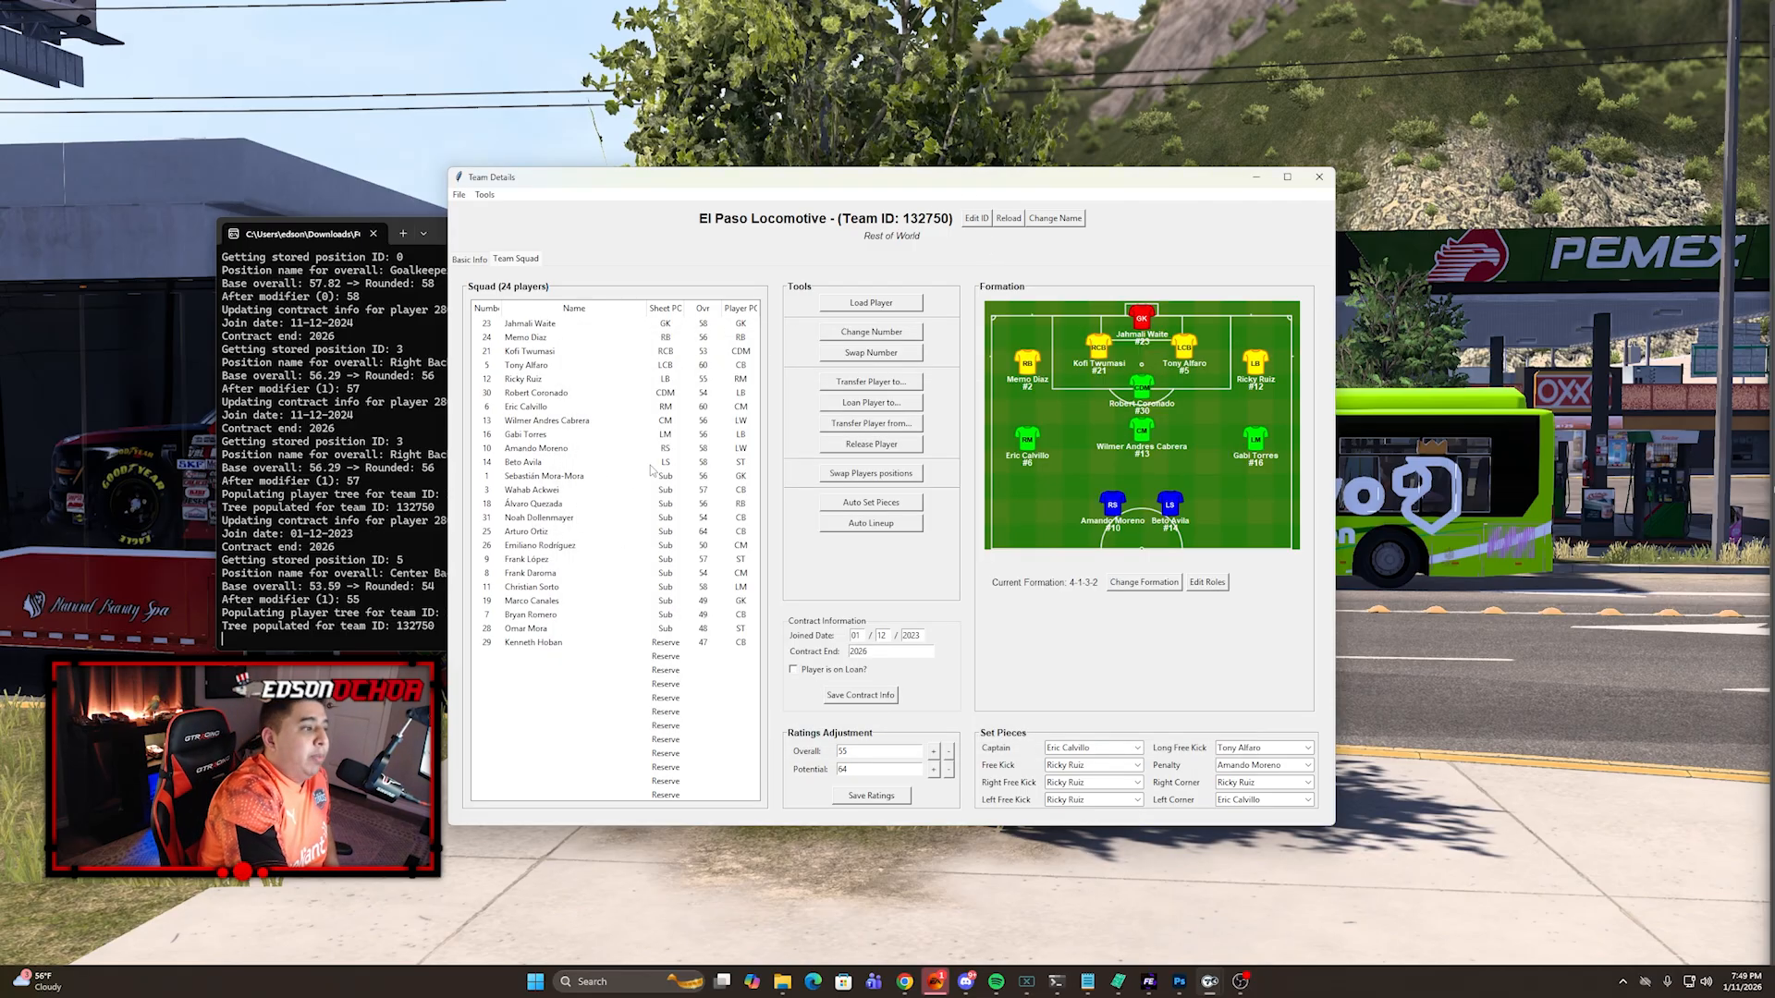
Step: Set up a transfer of the number 24 right back to Birmingham City in the England Championship, and cancel it
left_click(527, 338)
left_click(887, 383)
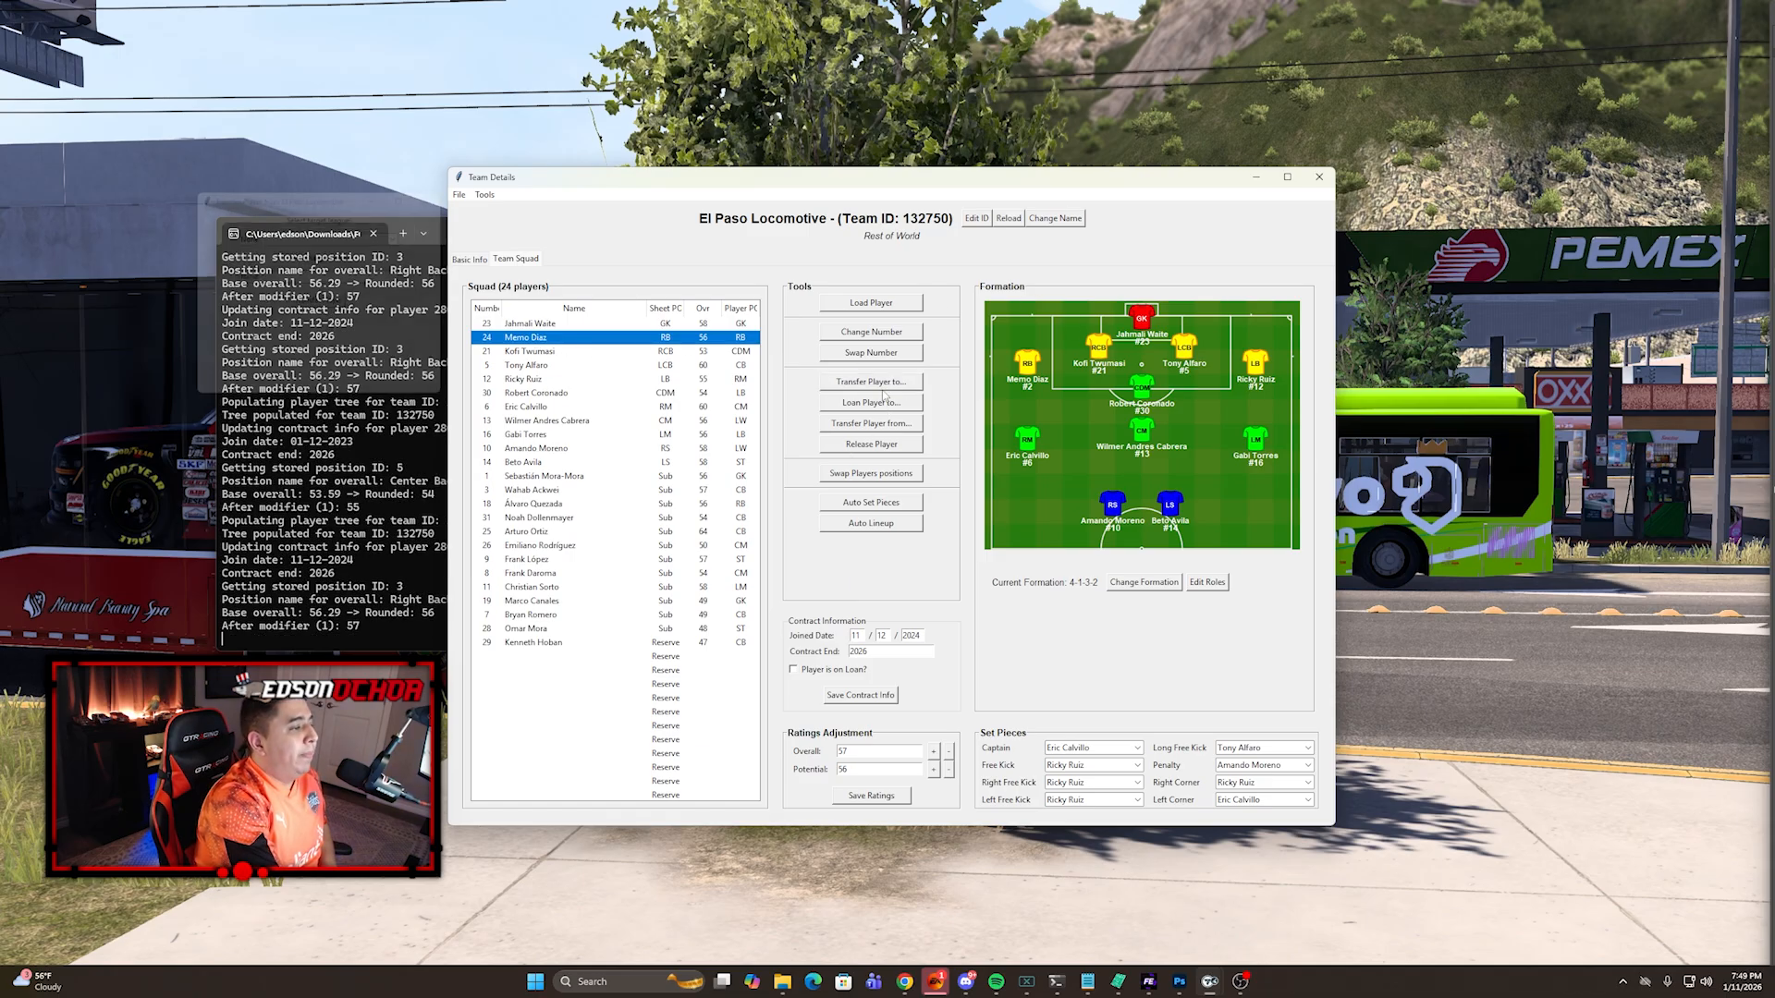
left_click(407, 235)
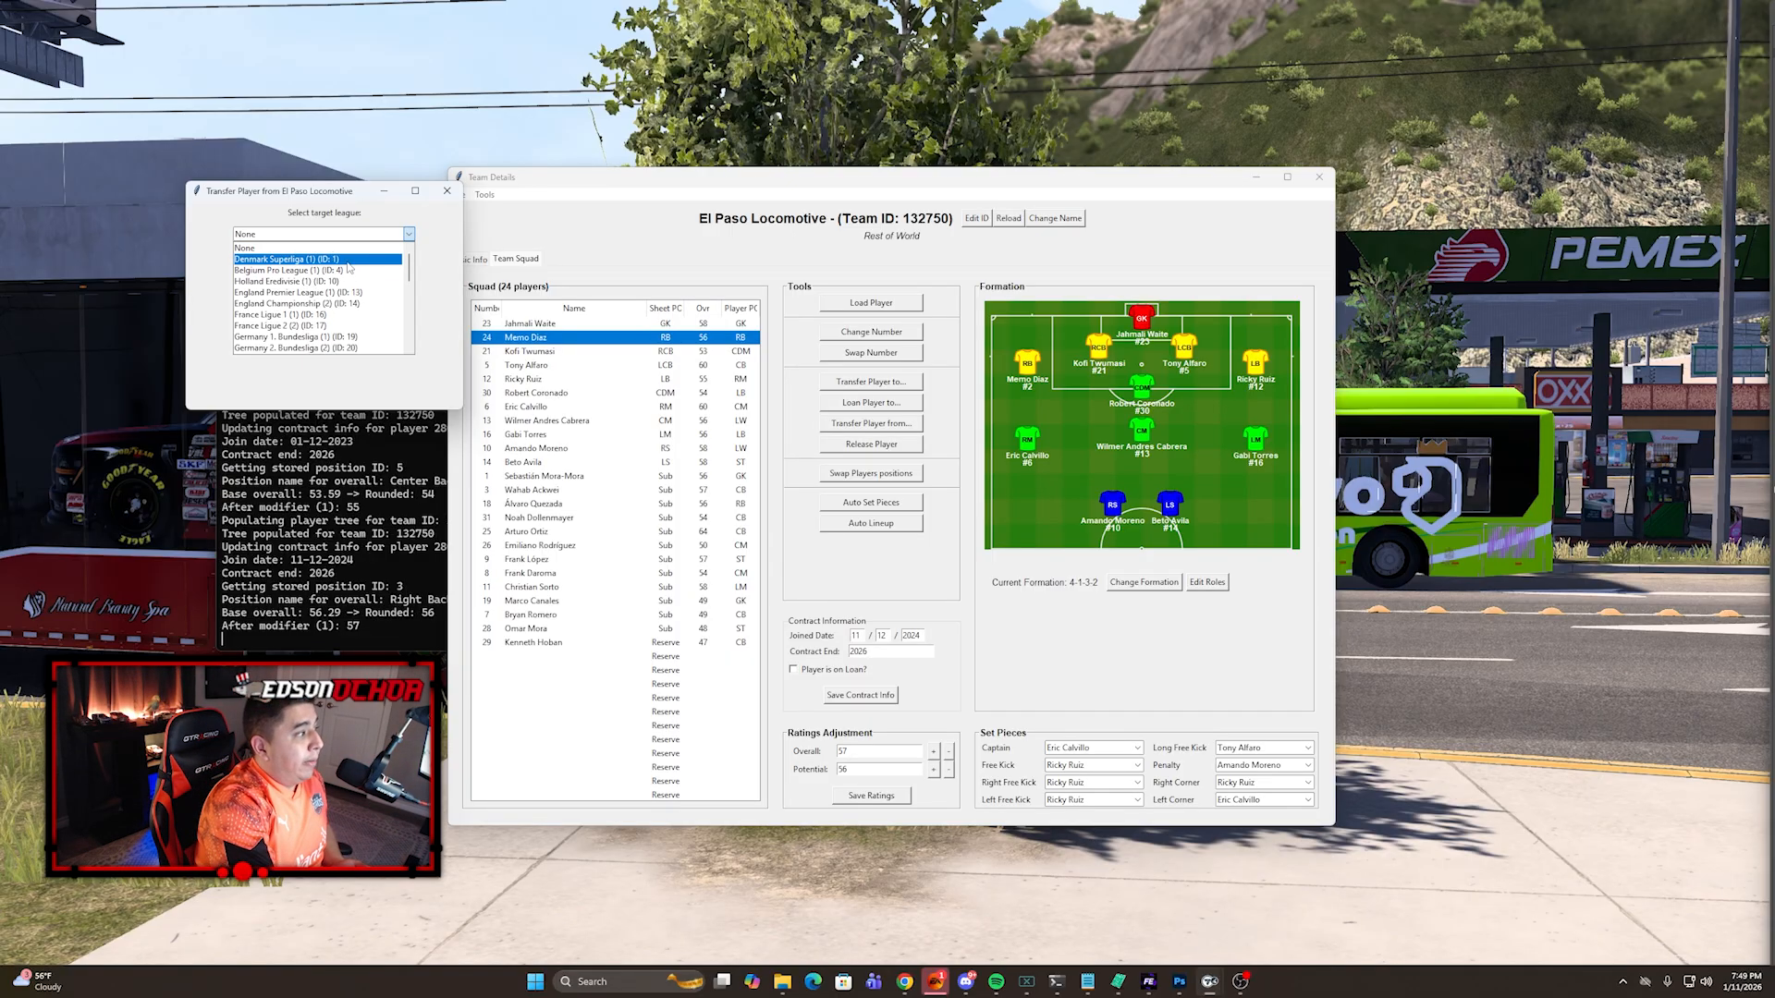
left_click(314, 306)
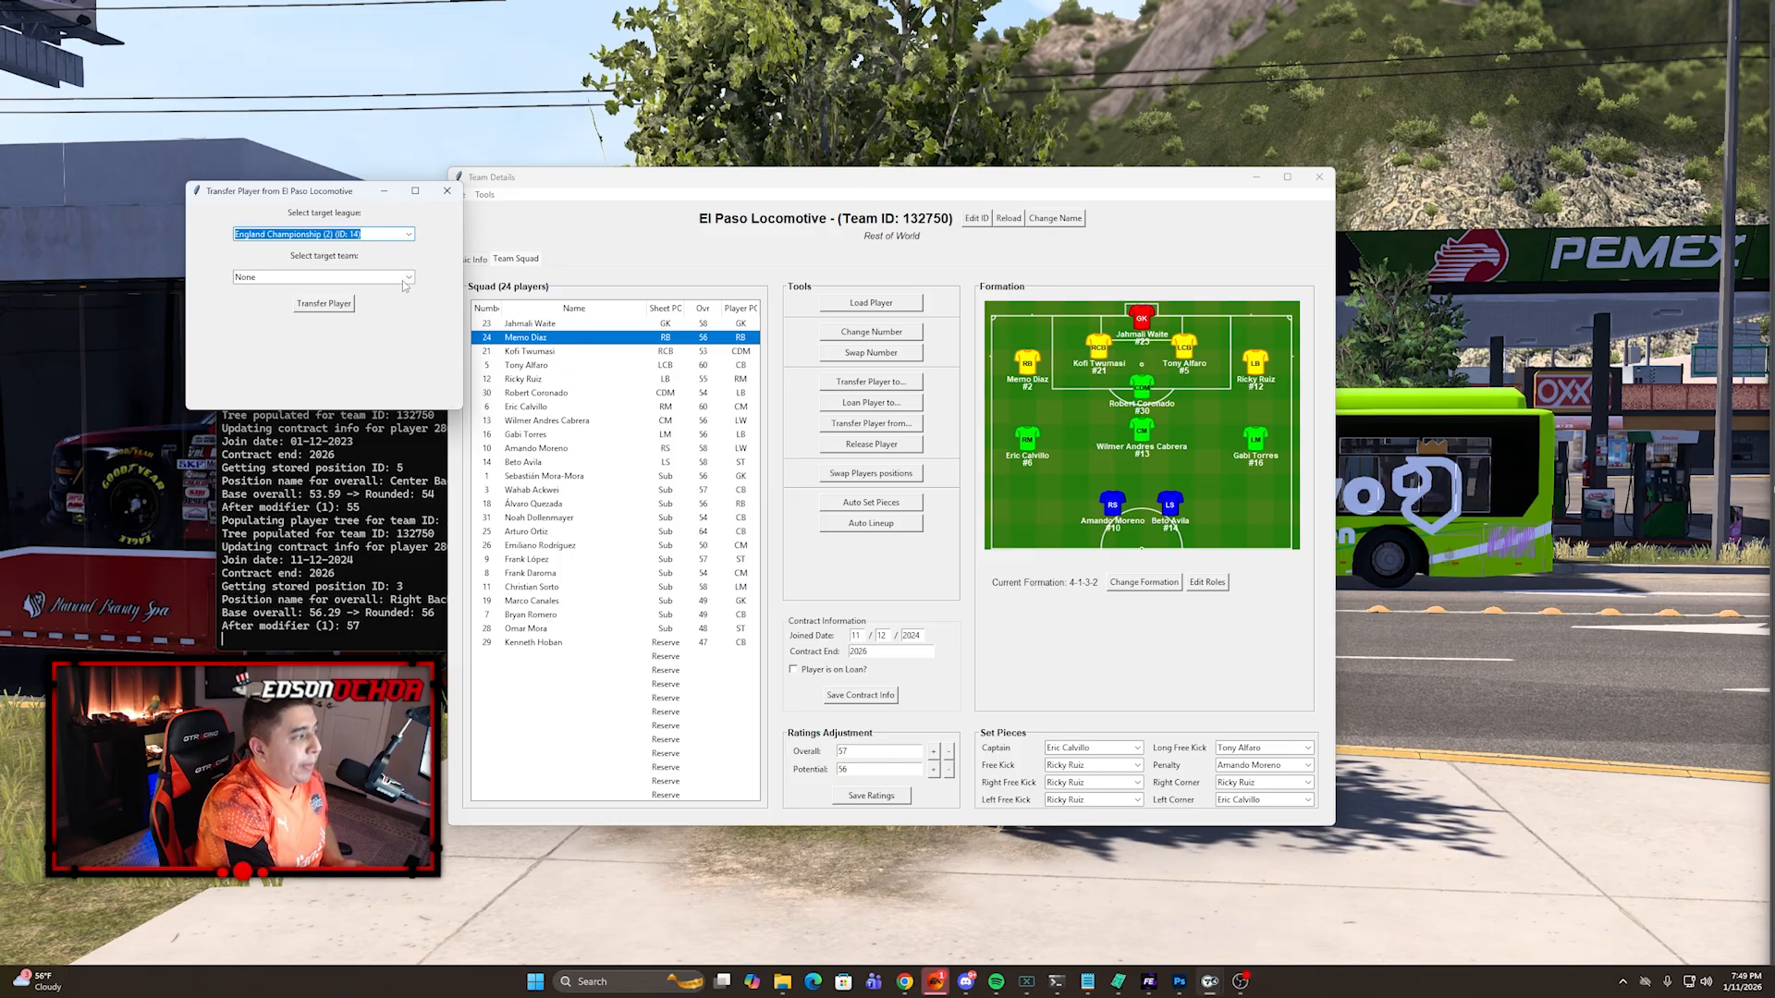
left_click(404, 279)
left_click(328, 315)
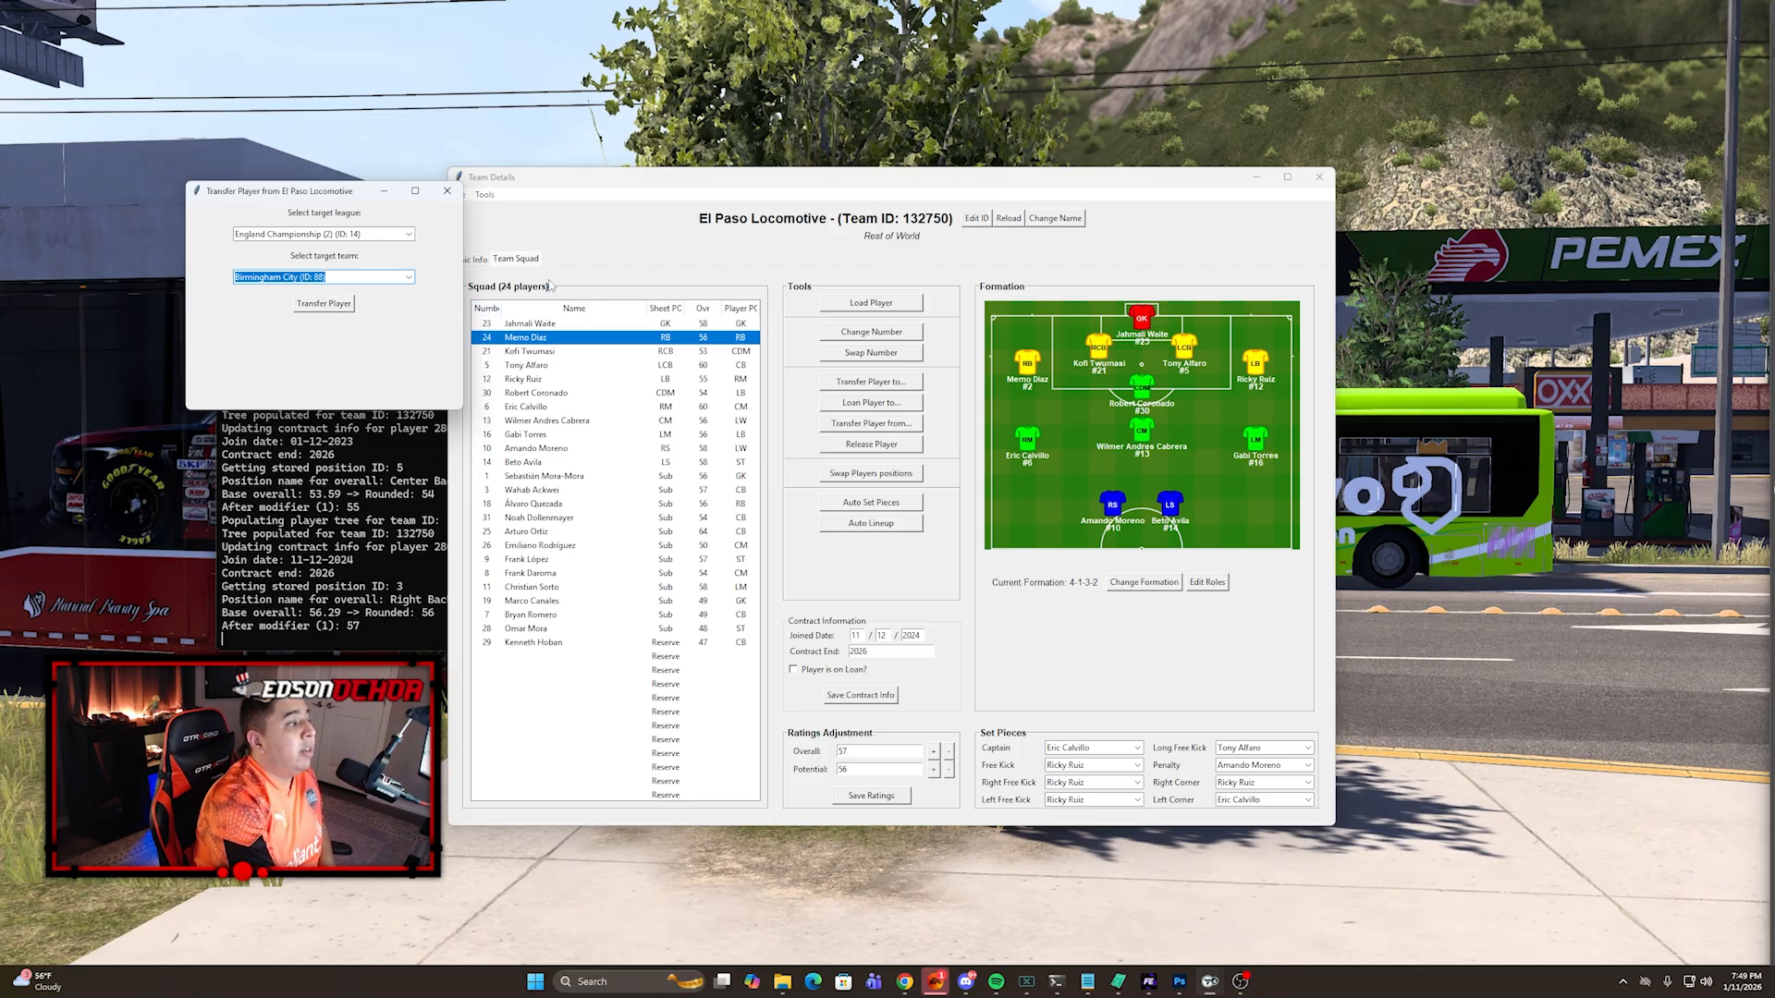
left_click(447, 191)
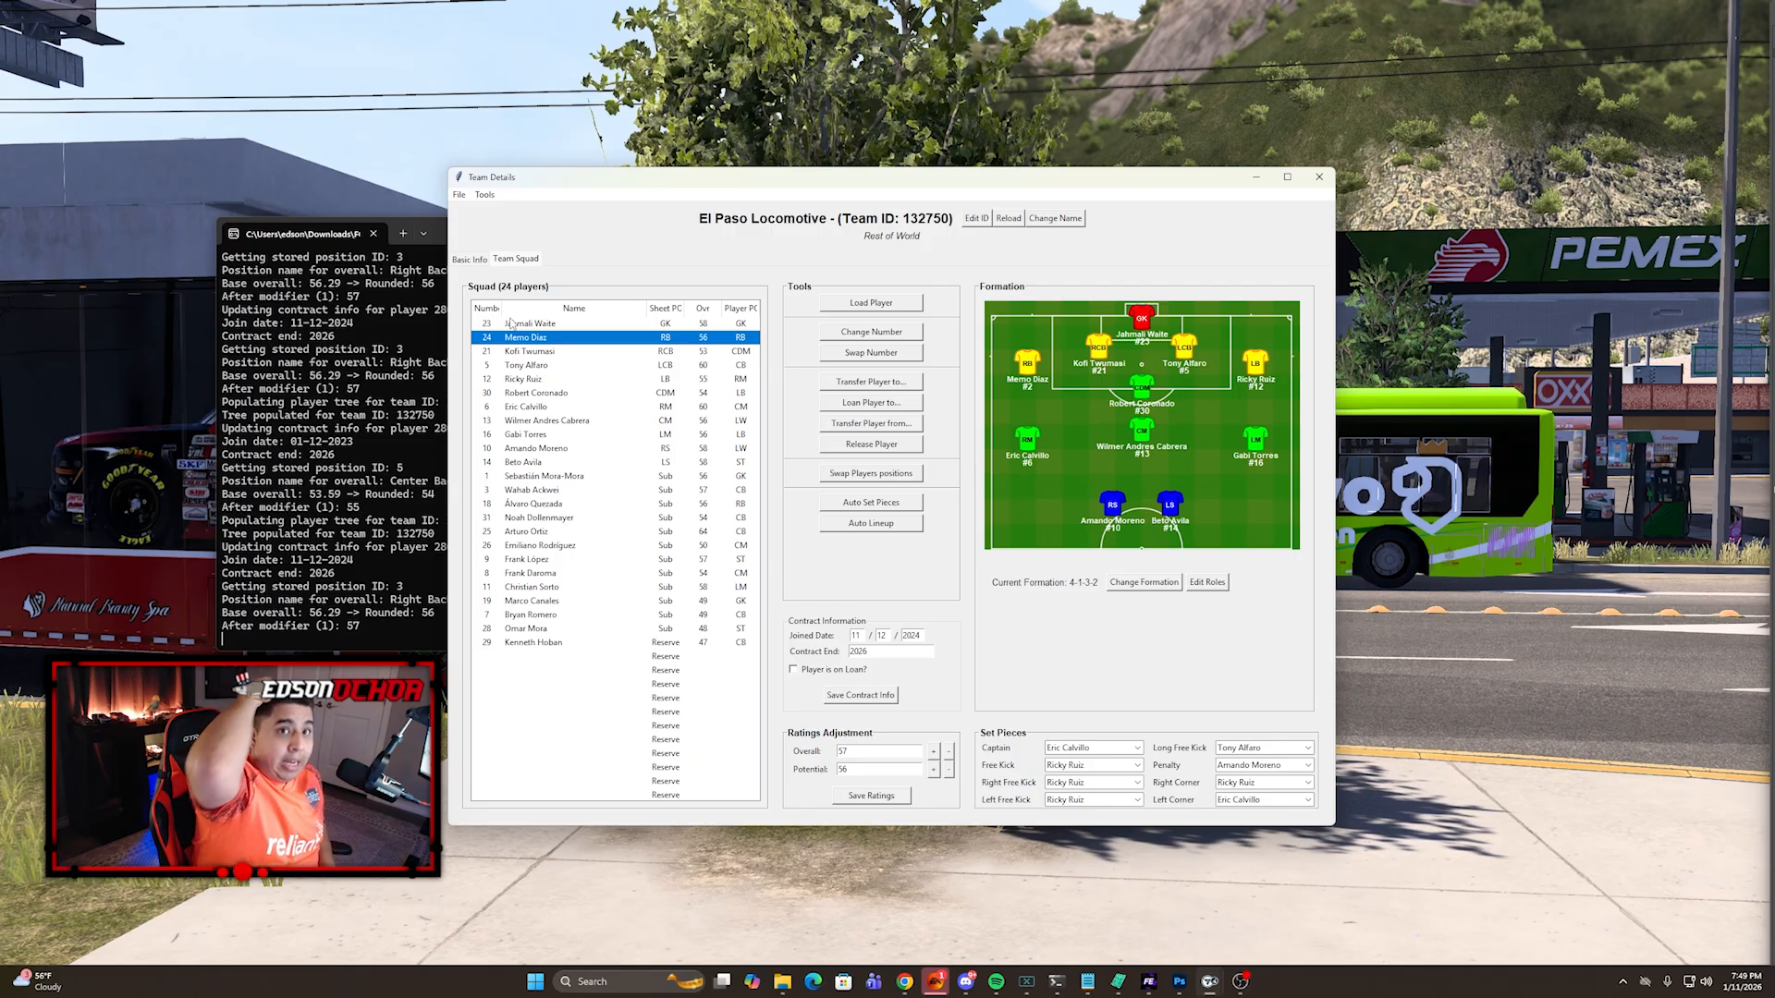
Step: Start a loan for the number 24 right back with England Championship as target league and Birmingham City as target team
left_click(871, 403)
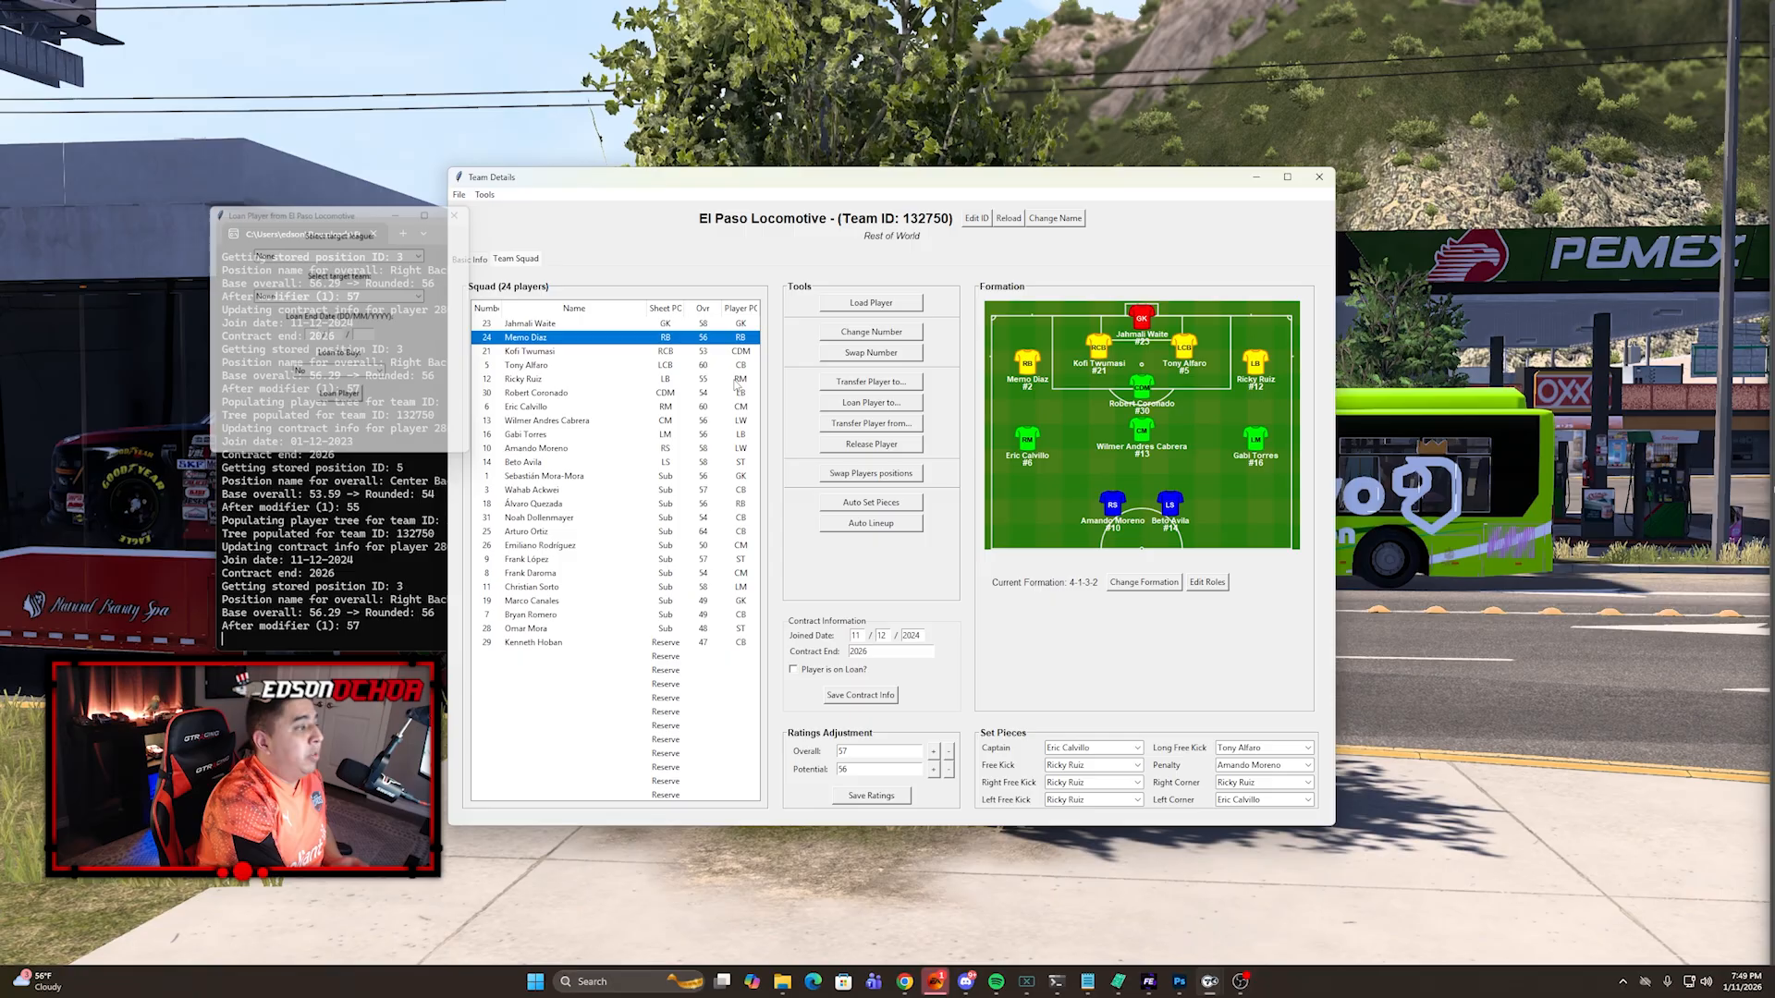
left_click(426, 252)
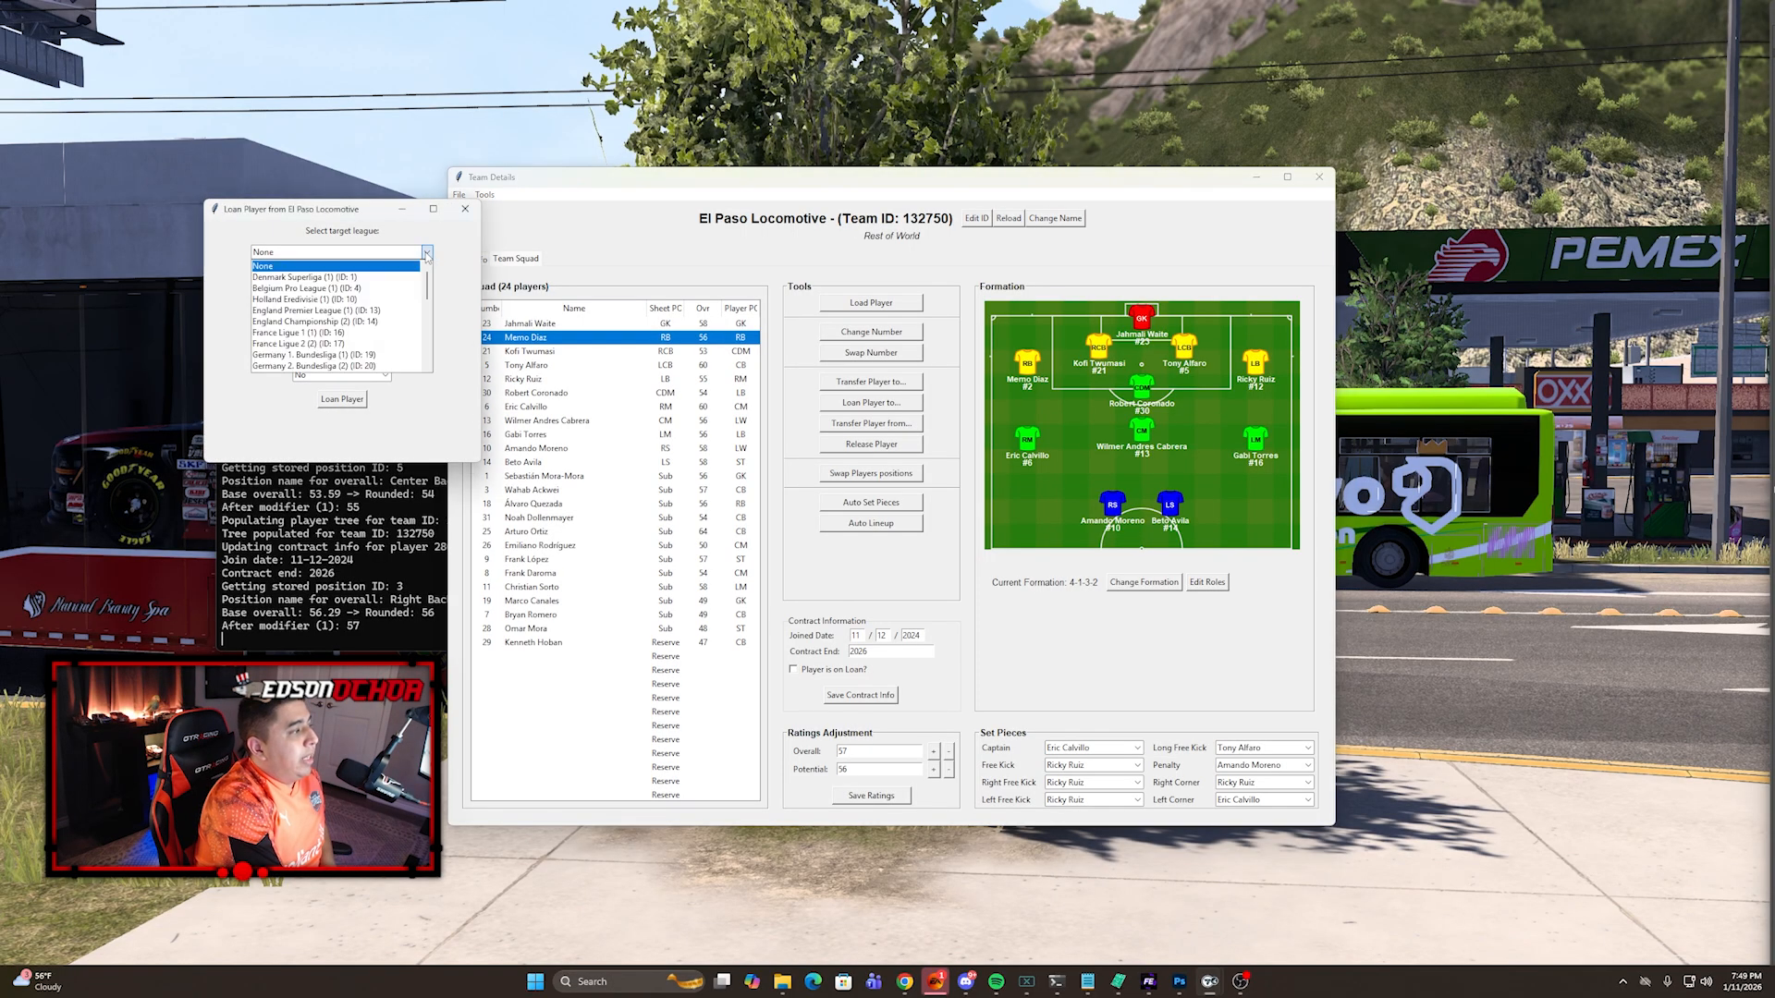
left_click(341, 322)
left_click(426, 296)
left_click(374, 325)
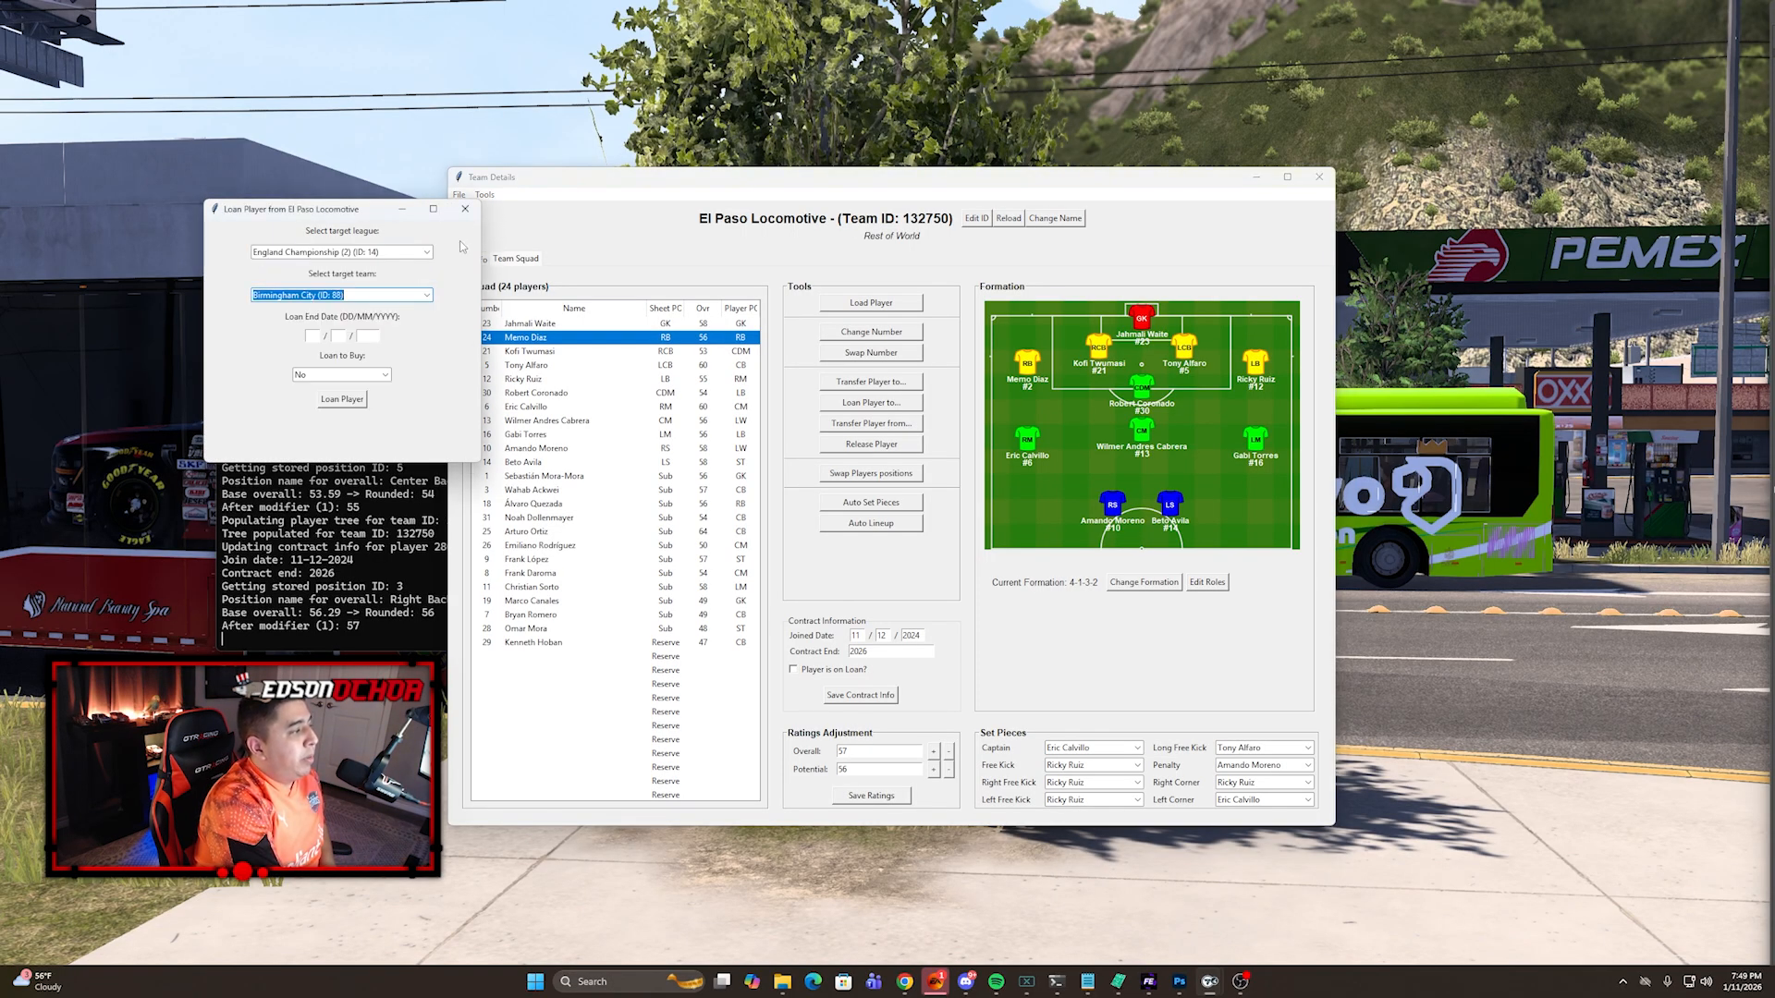
Step: Enter 31/8/2026 as the loan end date, keep Loan to Buy at No, and close the loan form without submitting it
left_click(314, 336)
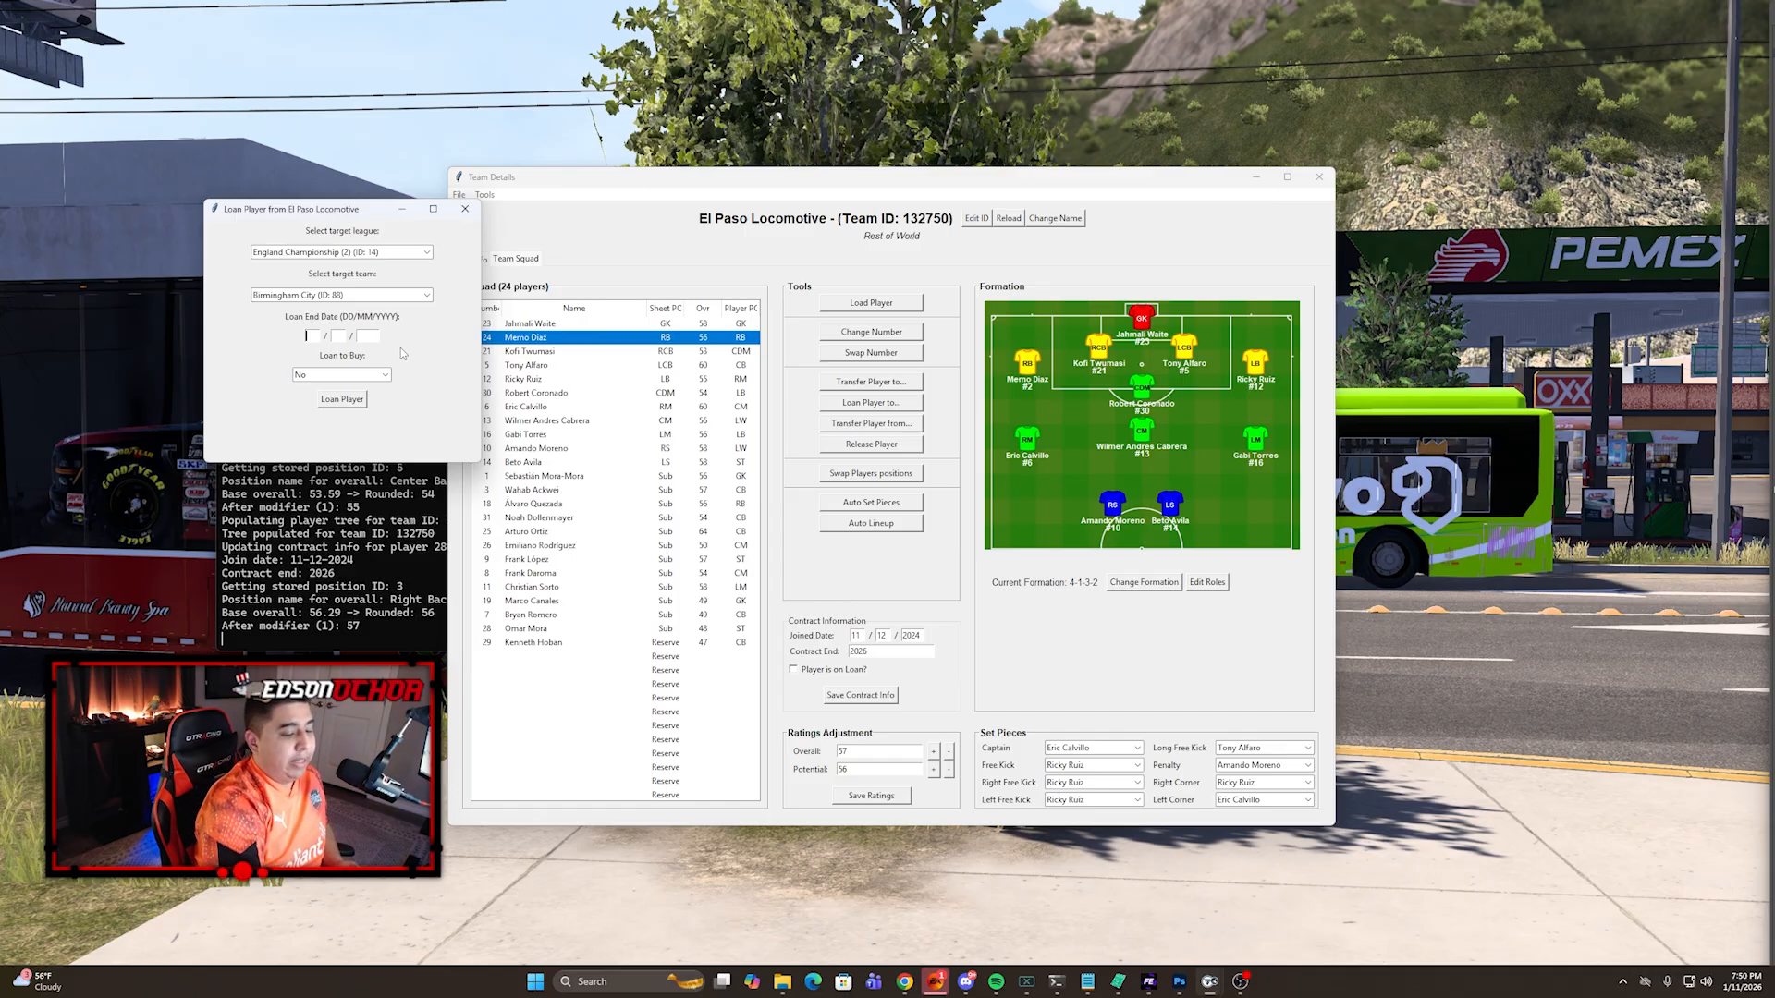
key("Tab")
type("8")
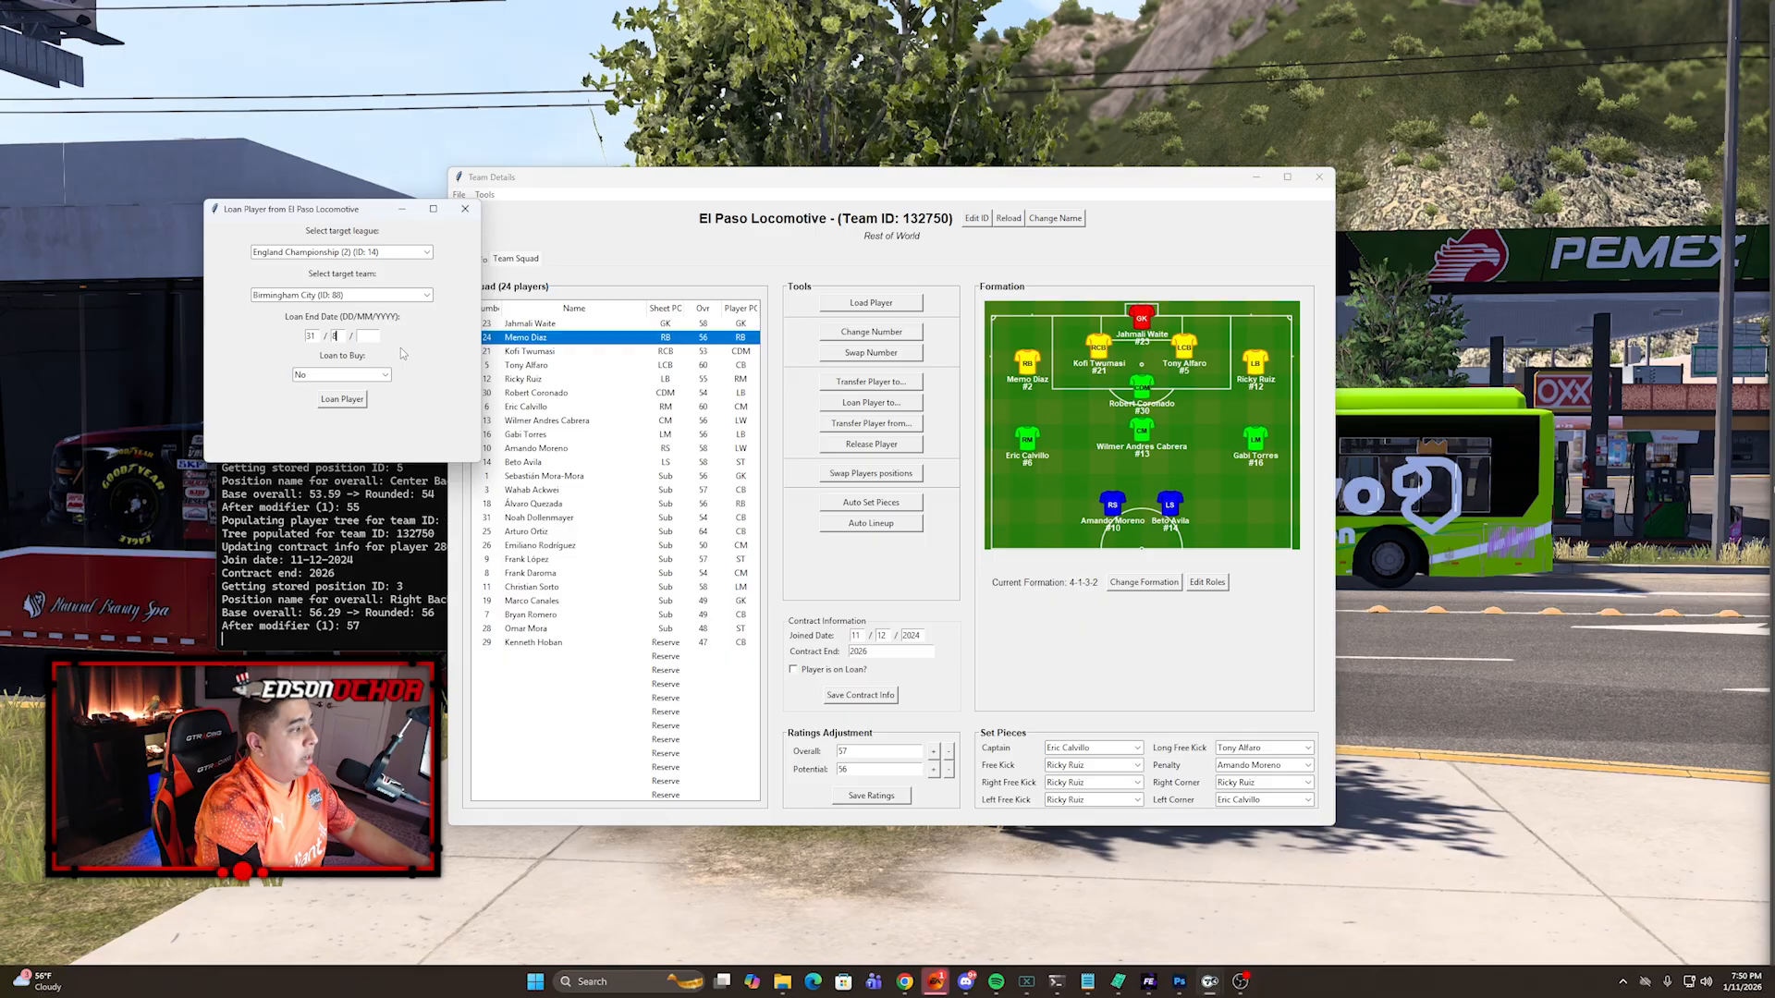
key("Tab")
type("2025")
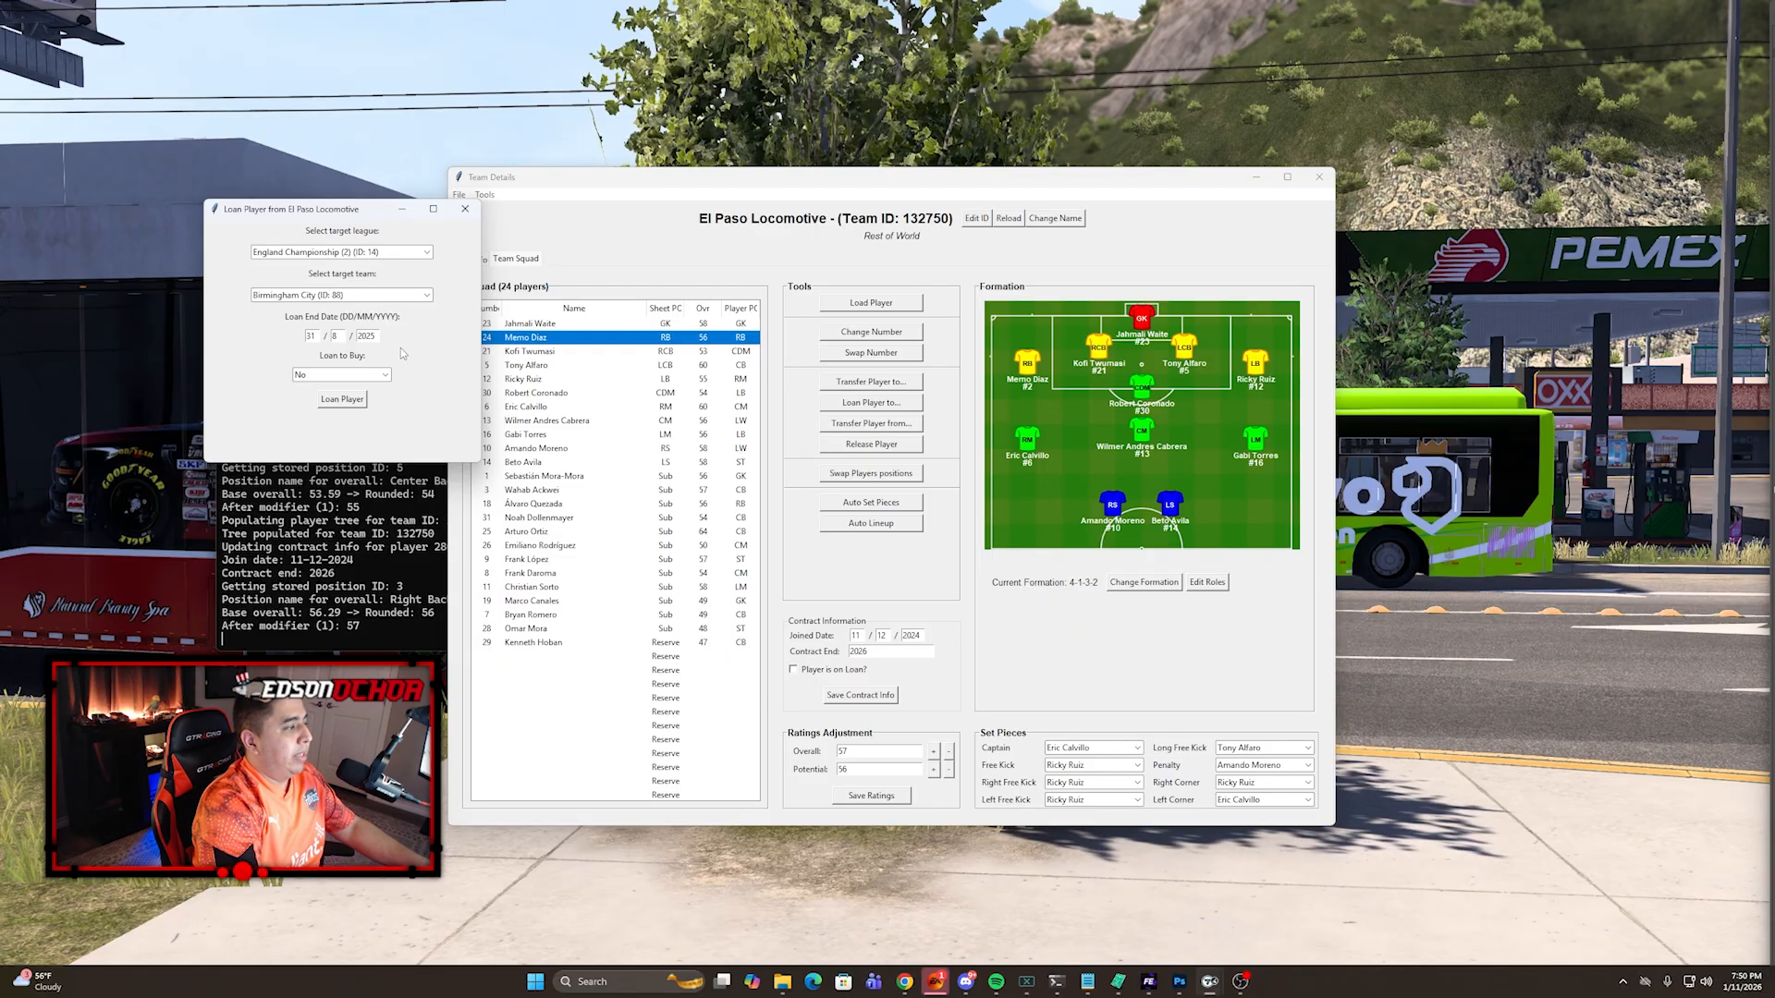
key("BackSpace")
type("6")
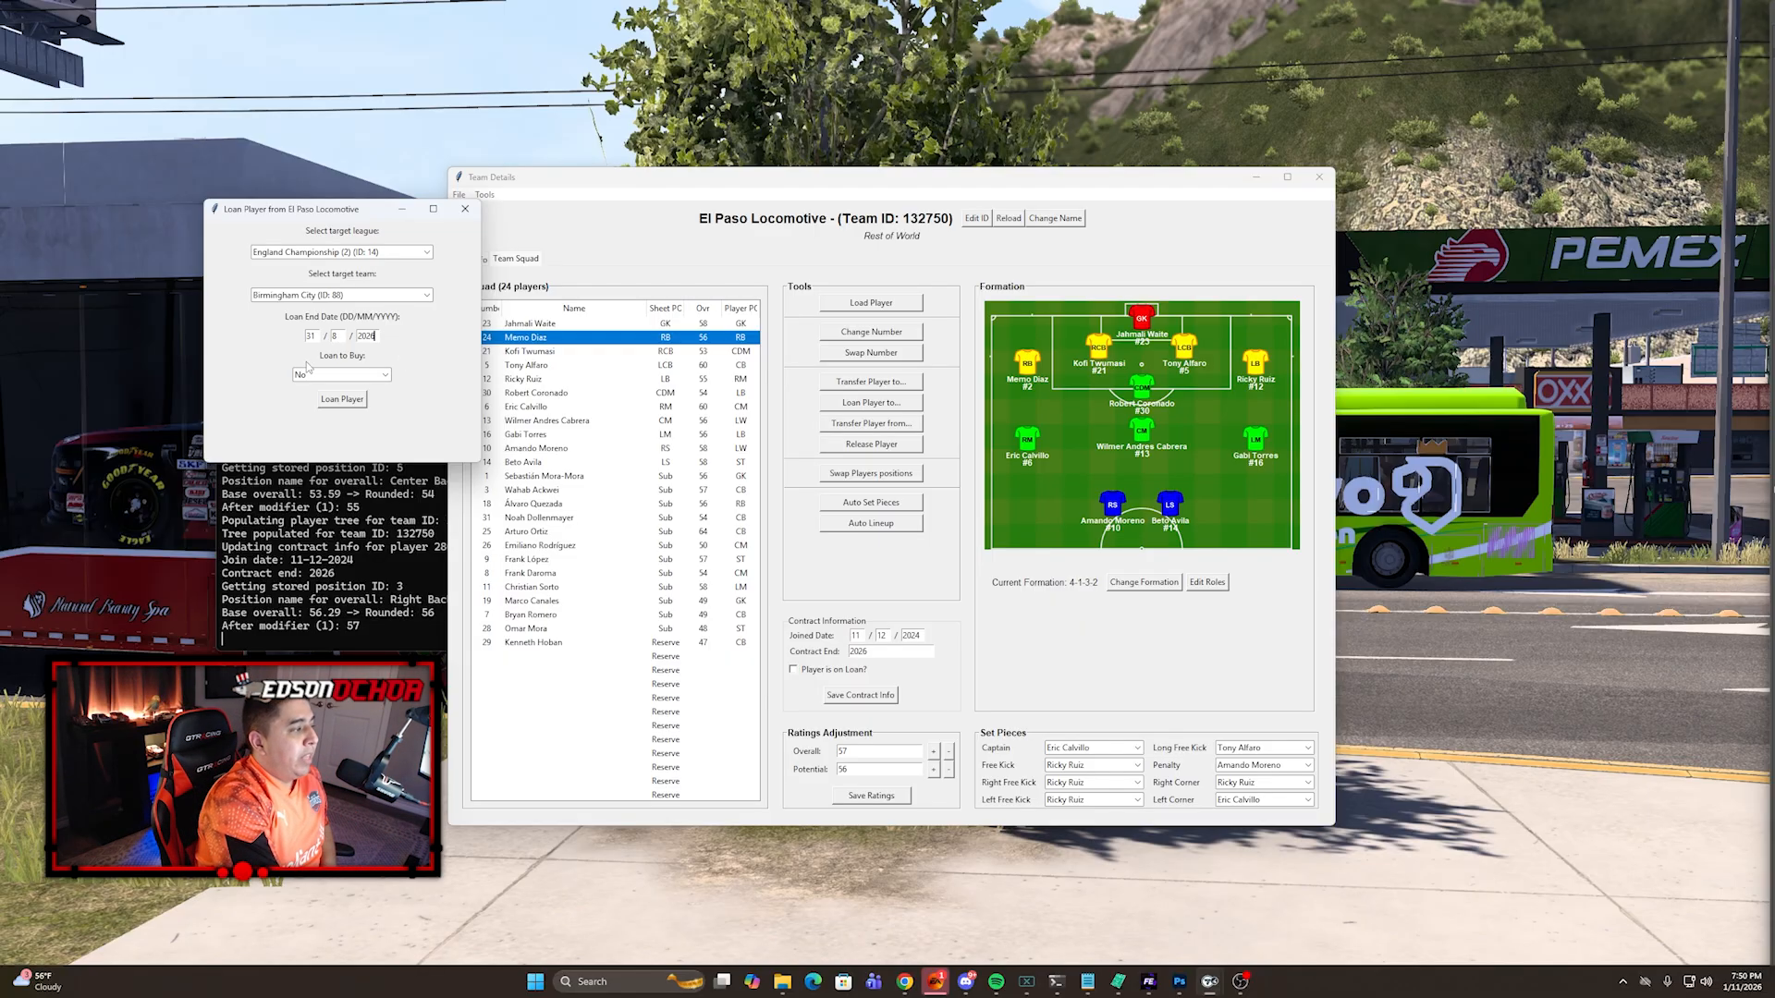
left_click(384, 374)
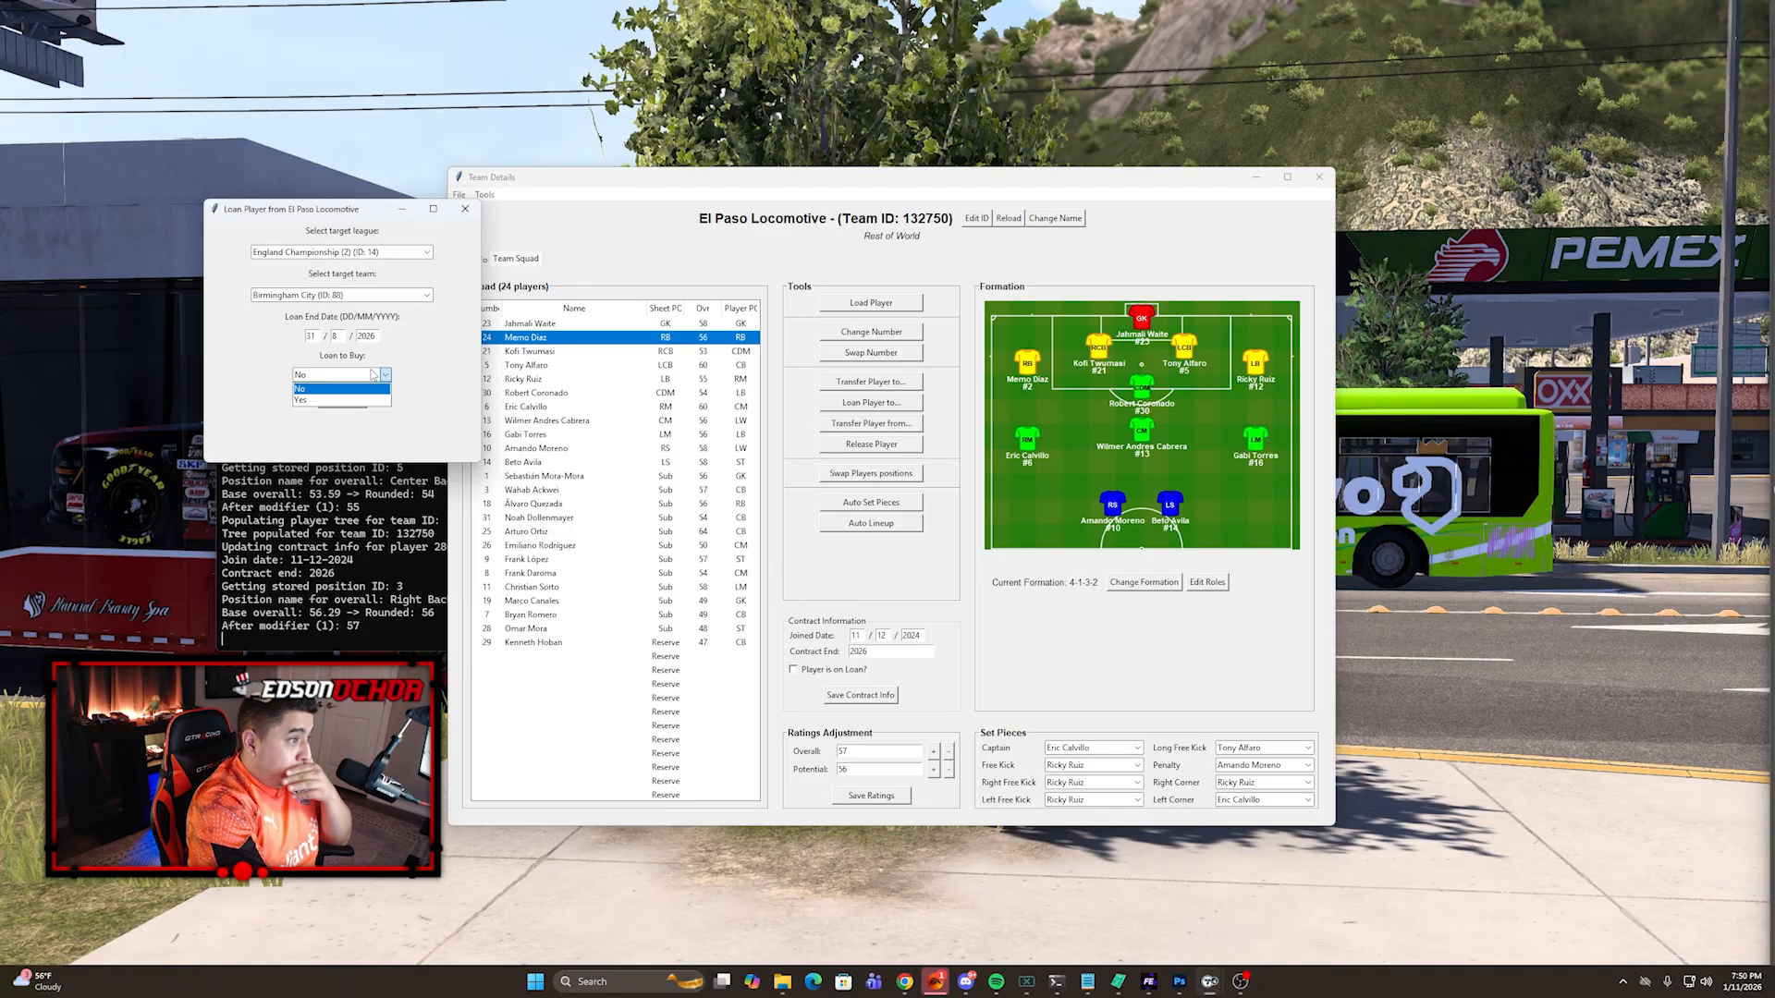
left_click(365, 388)
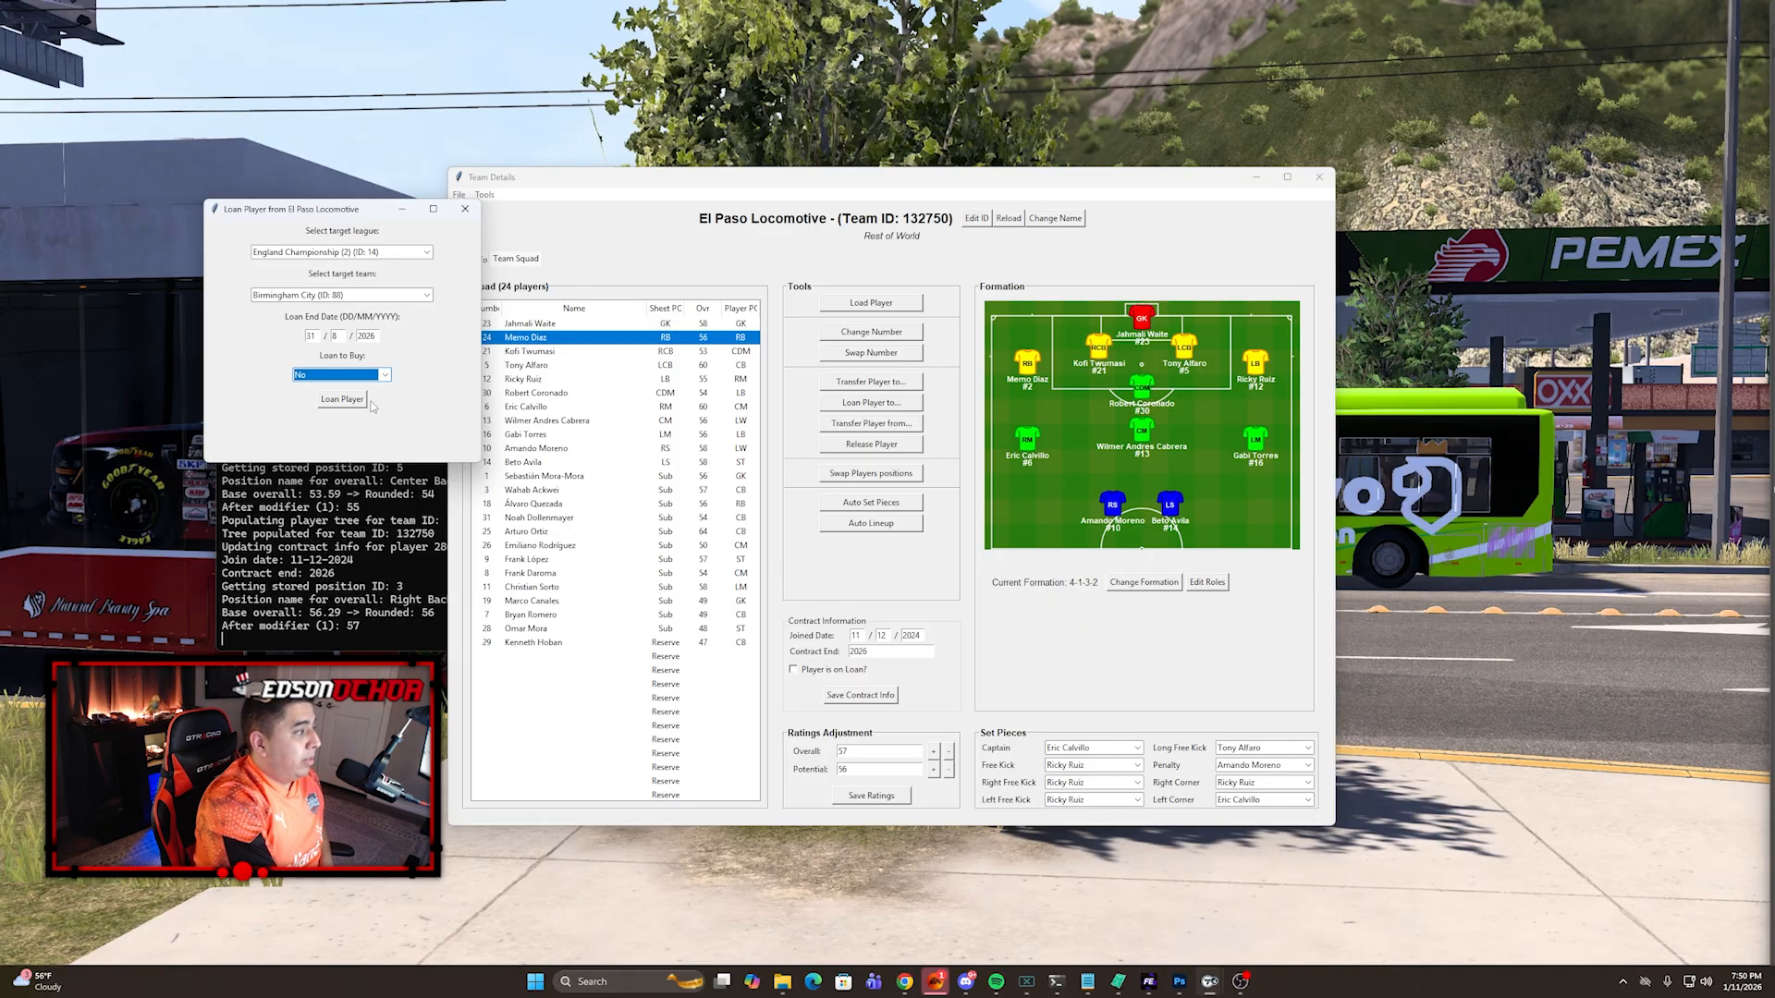
left_click(465, 212)
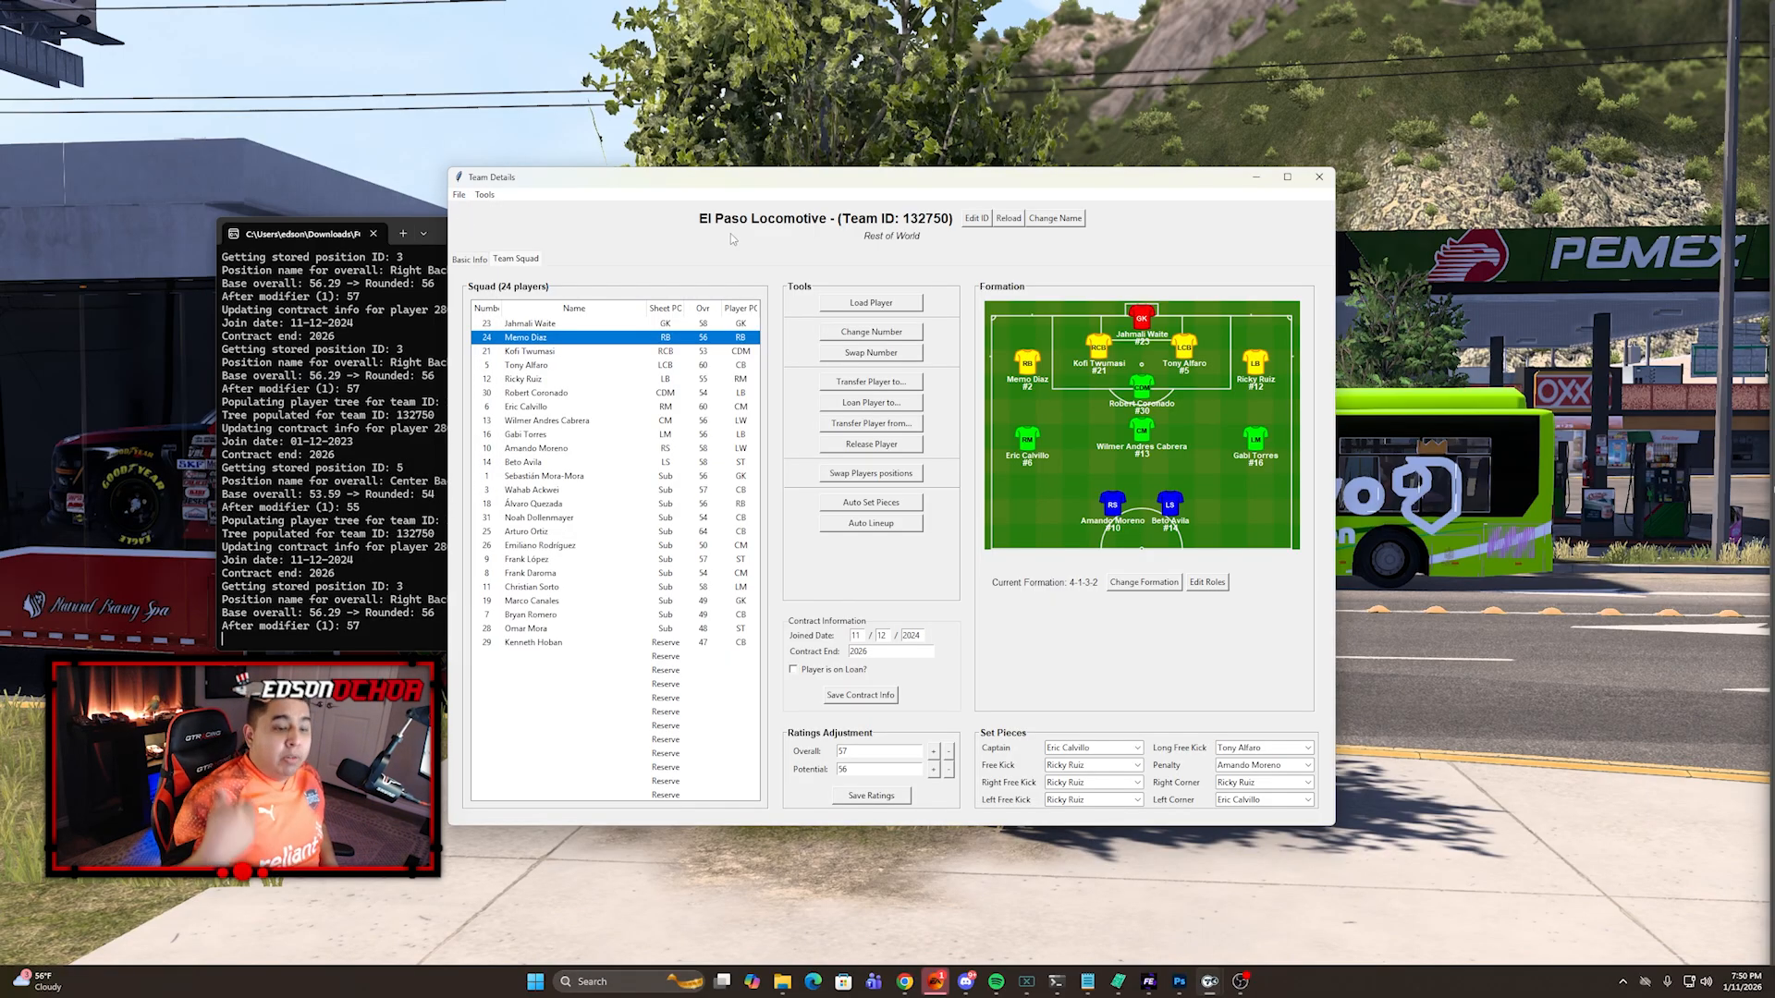
Step: Start a transfer from another team and choose USA Major League Soccer as the source league
left_click(874, 423)
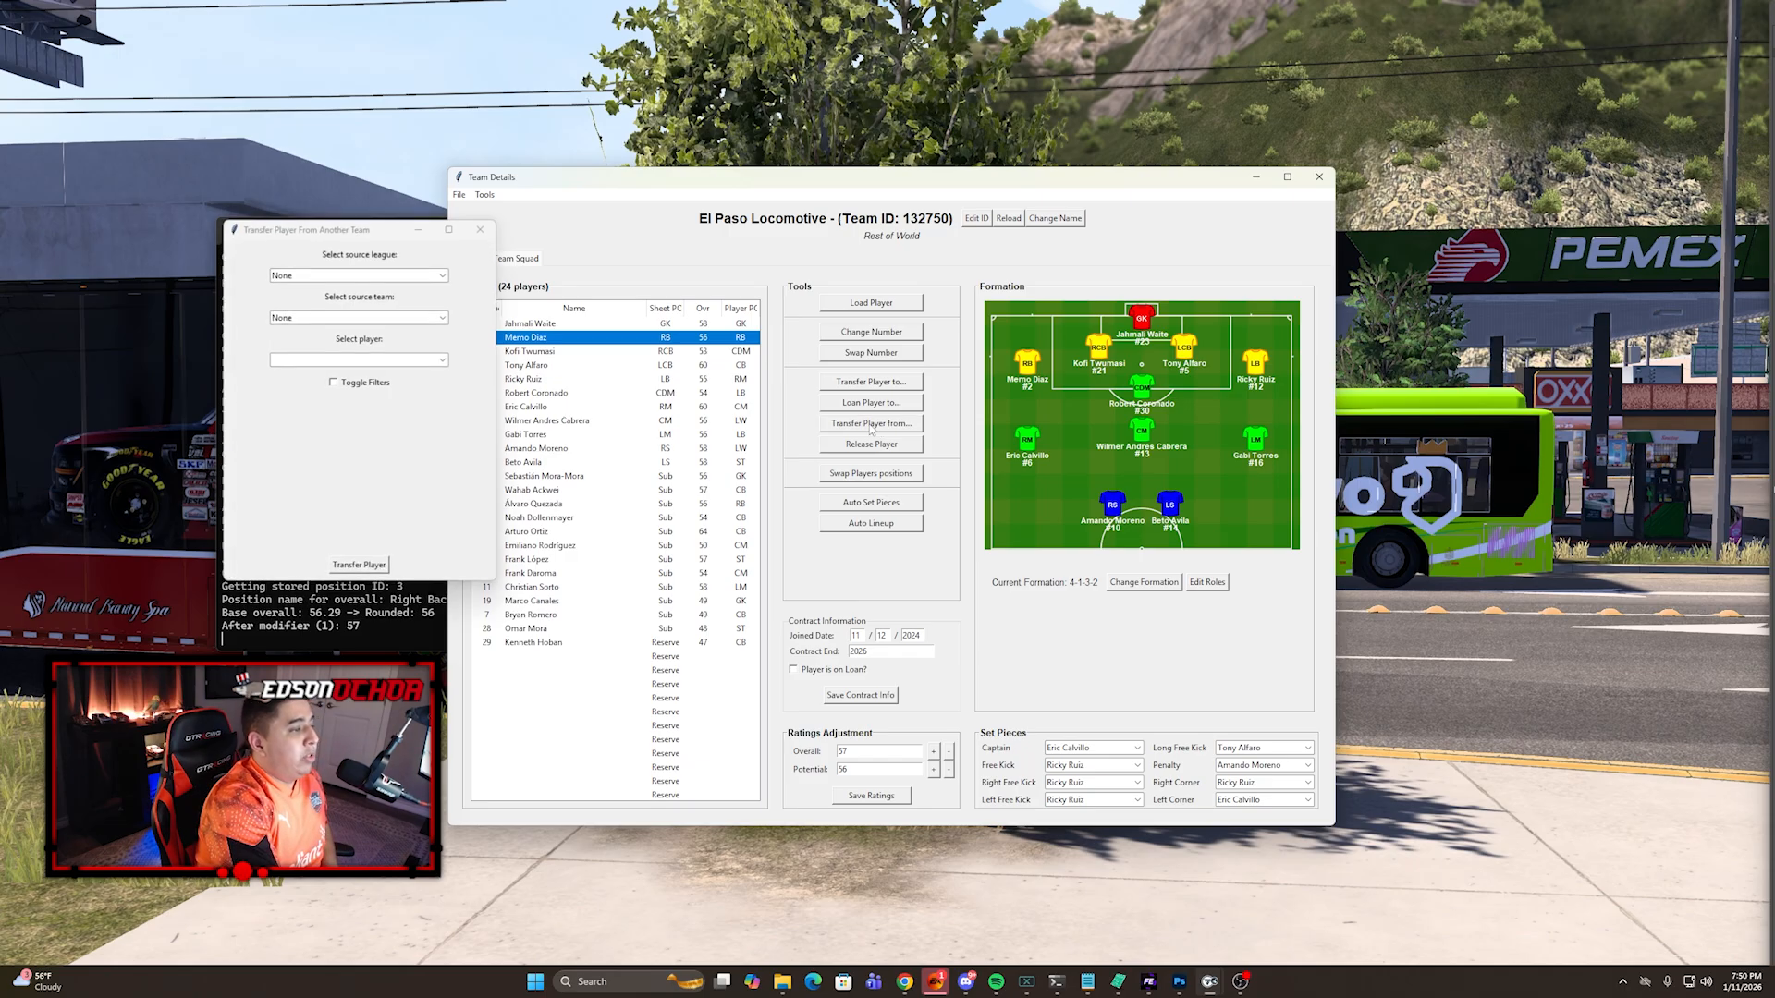
left_click(443, 274)
scroll(351, 365, "down", 5)
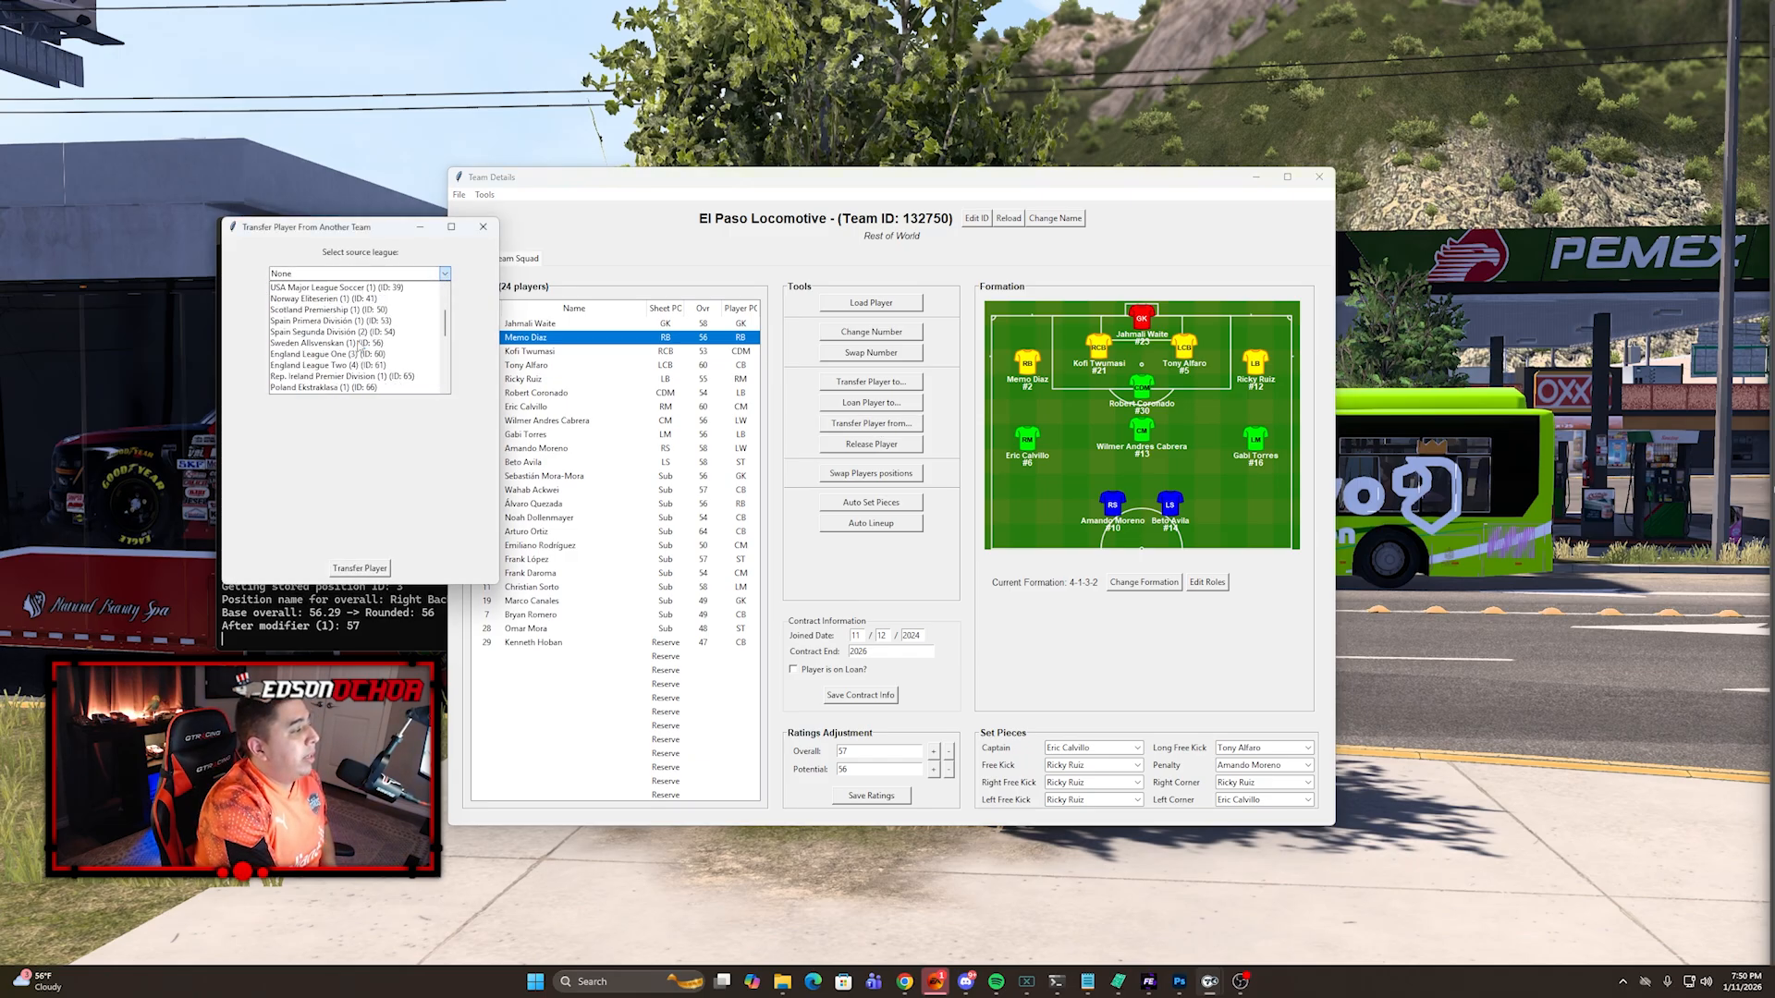
scroll(349, 368, "down", 8)
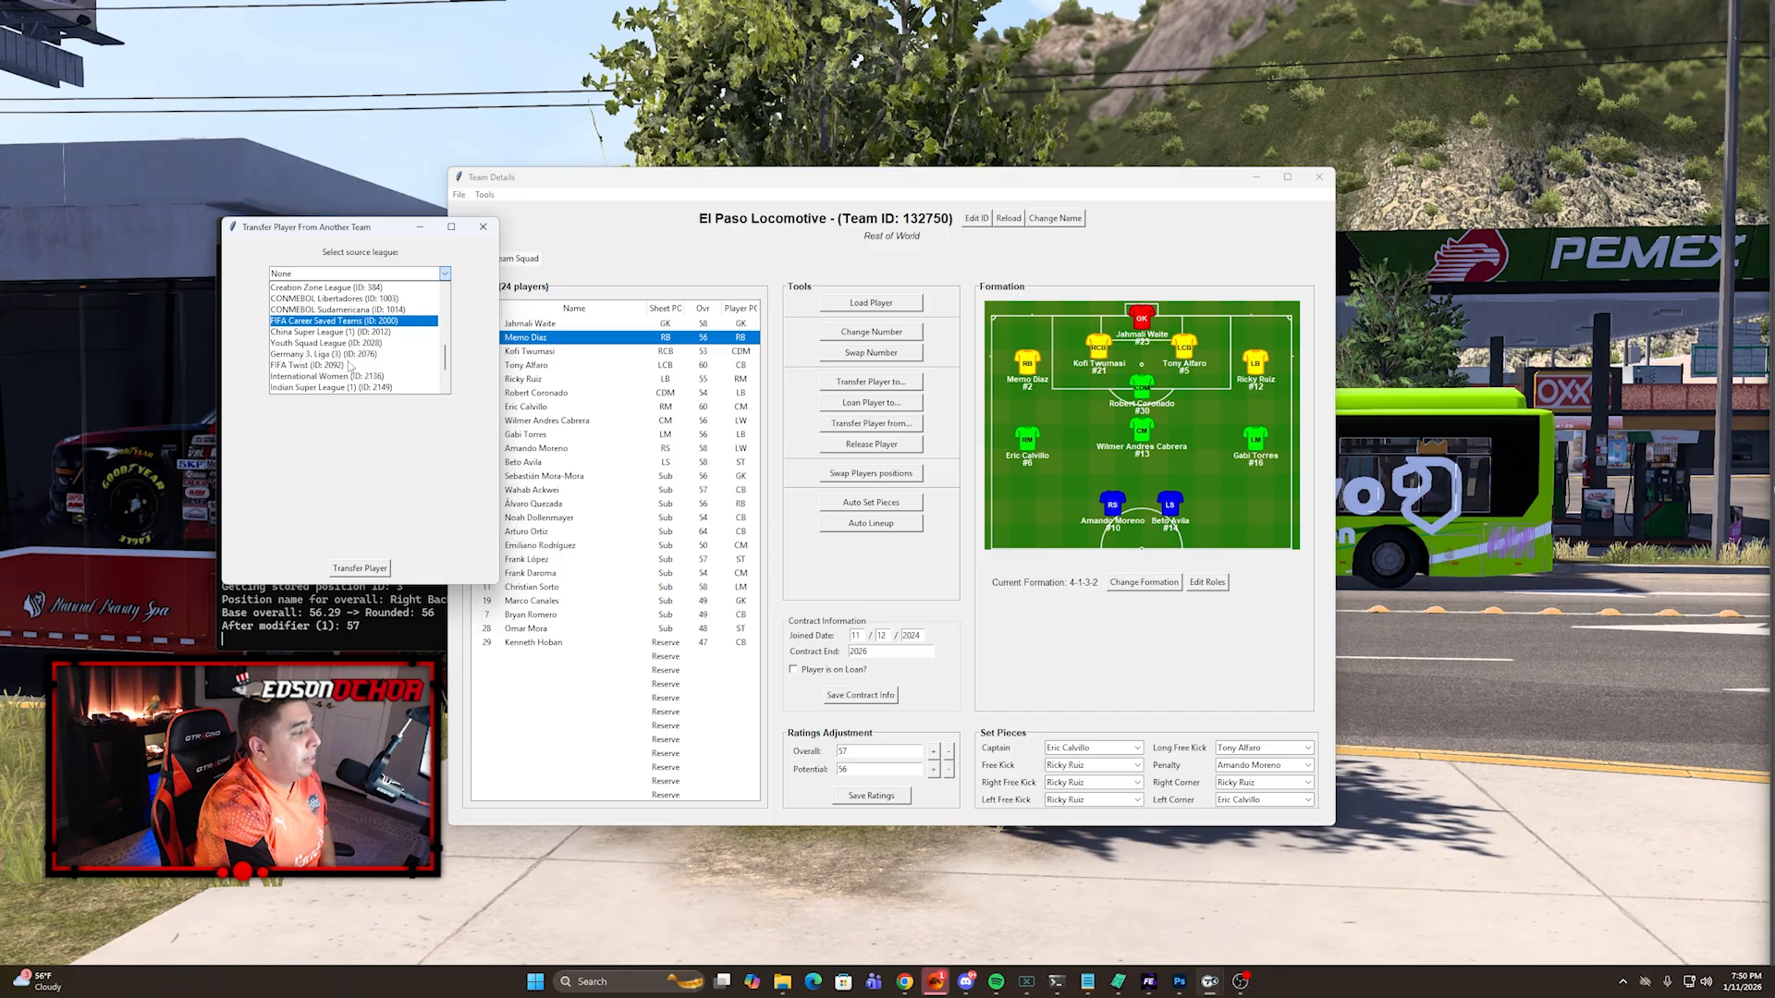
scroll(352, 365, "up", 7)
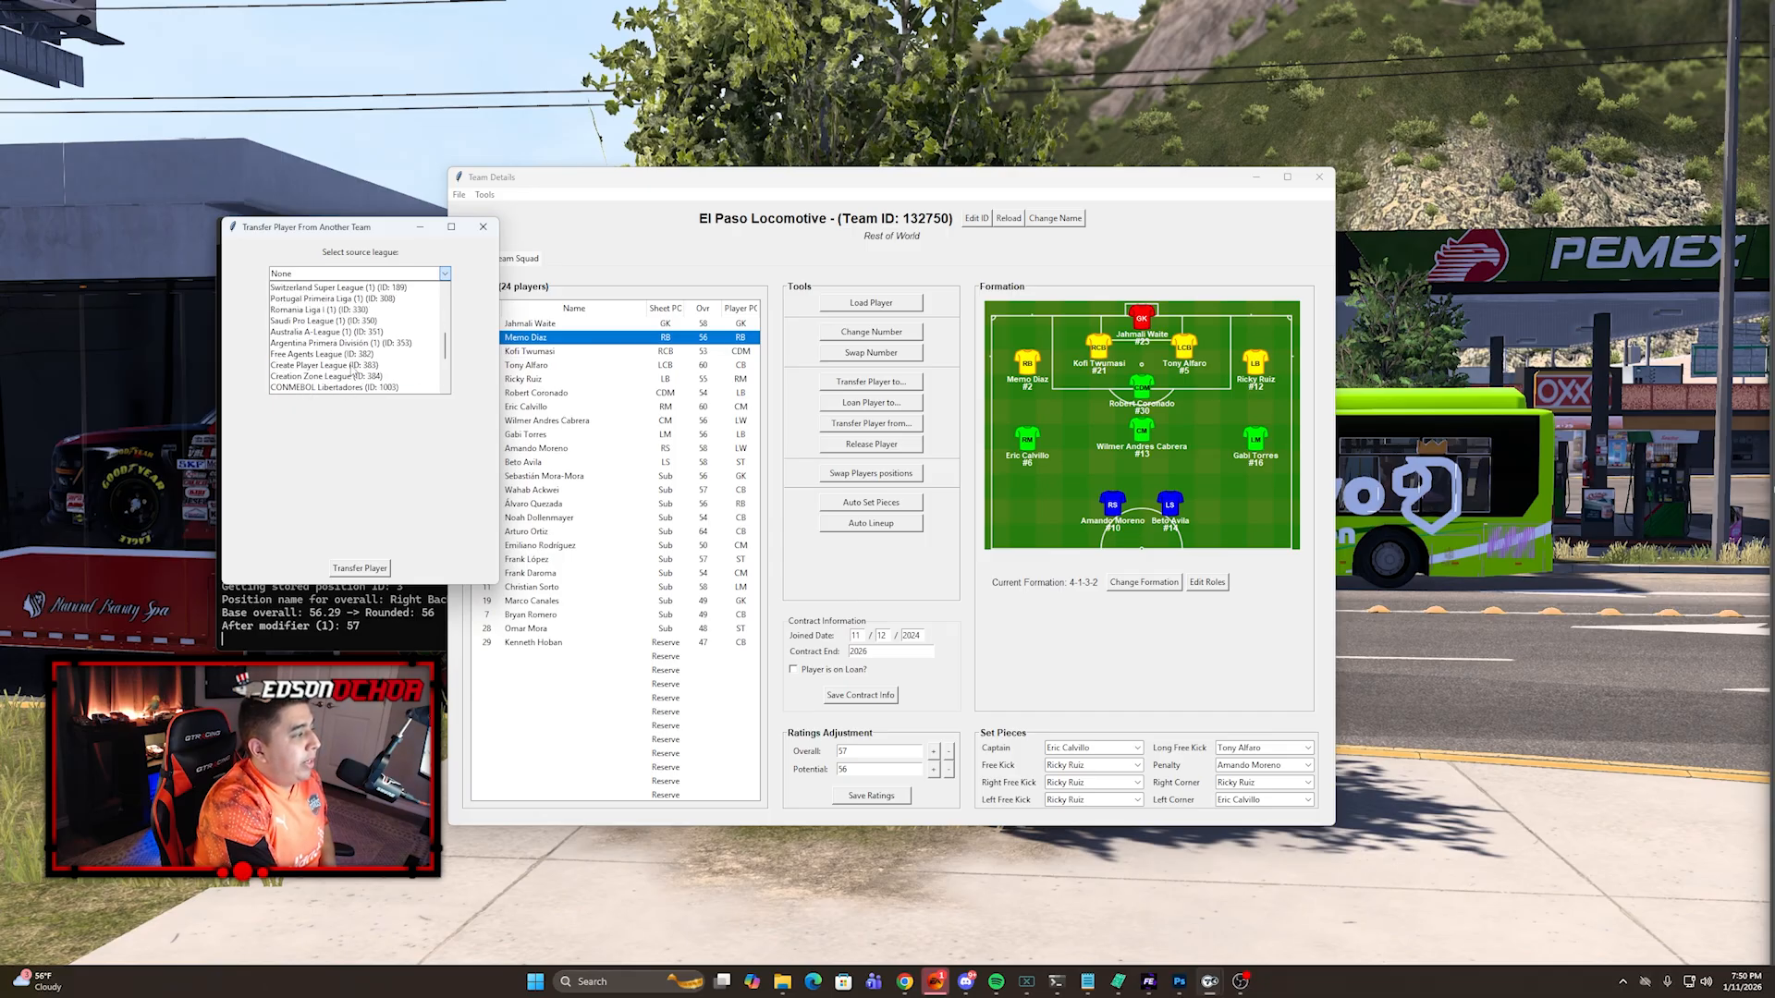
scroll(355, 367, "up", 2)
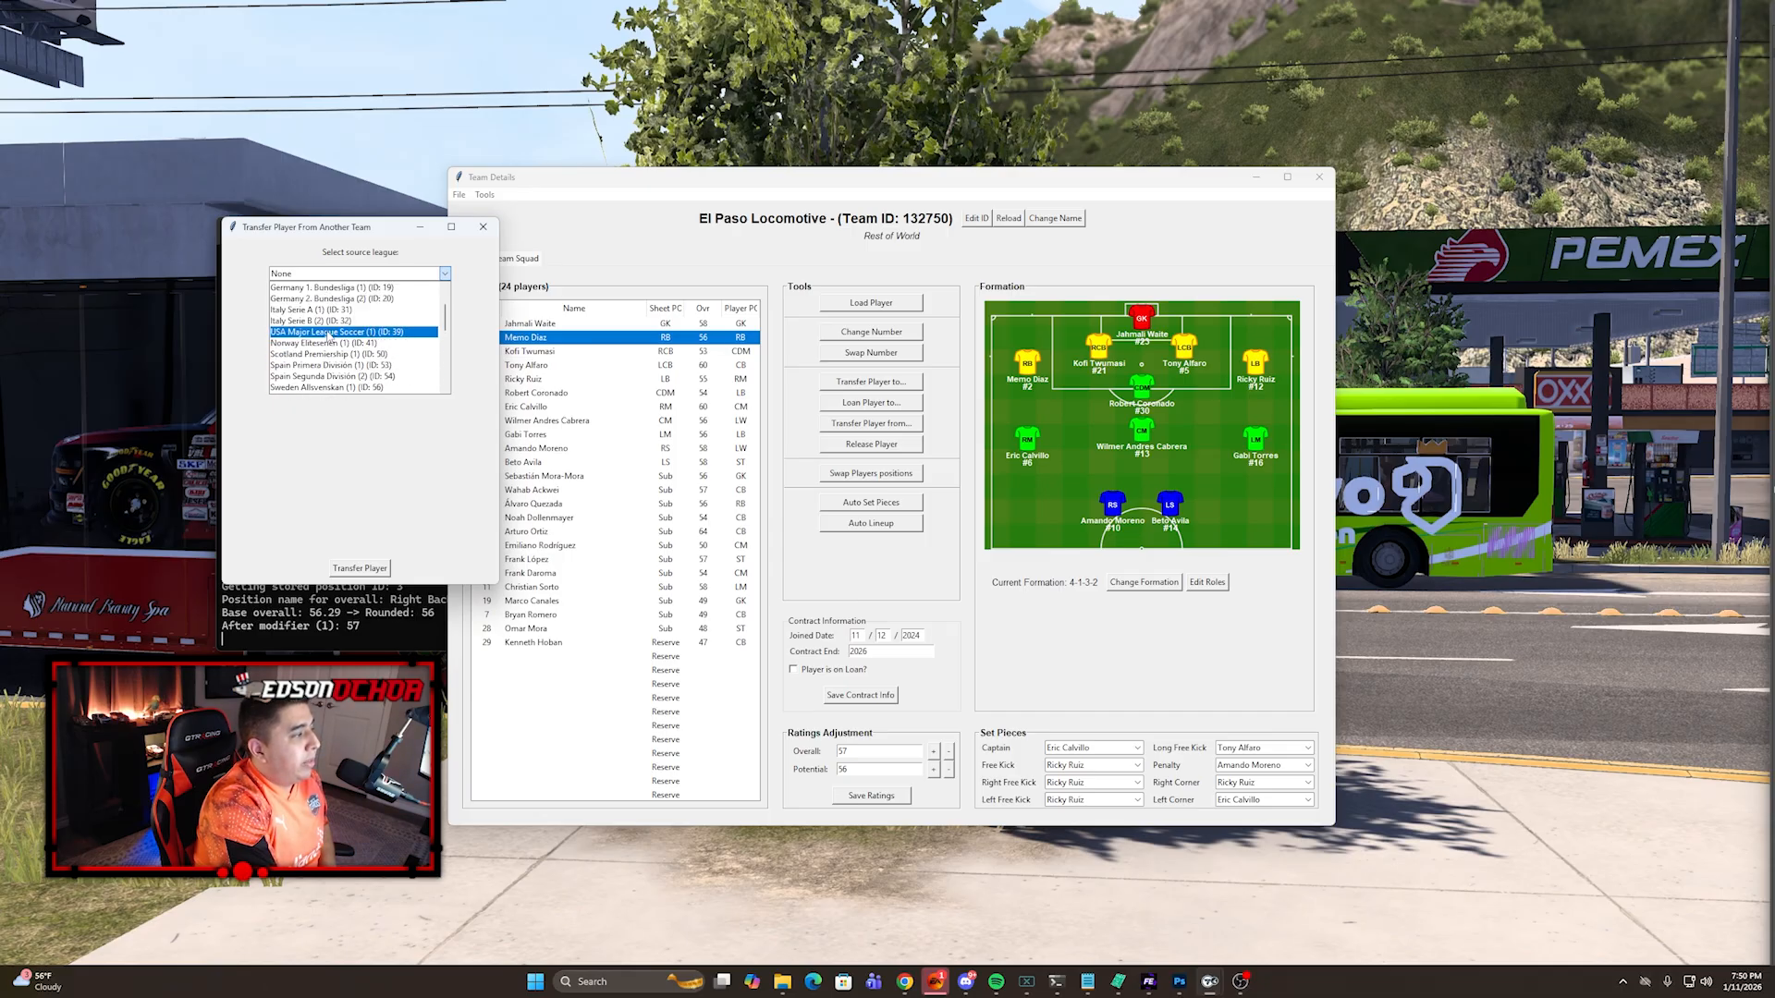
left_click(330, 333)
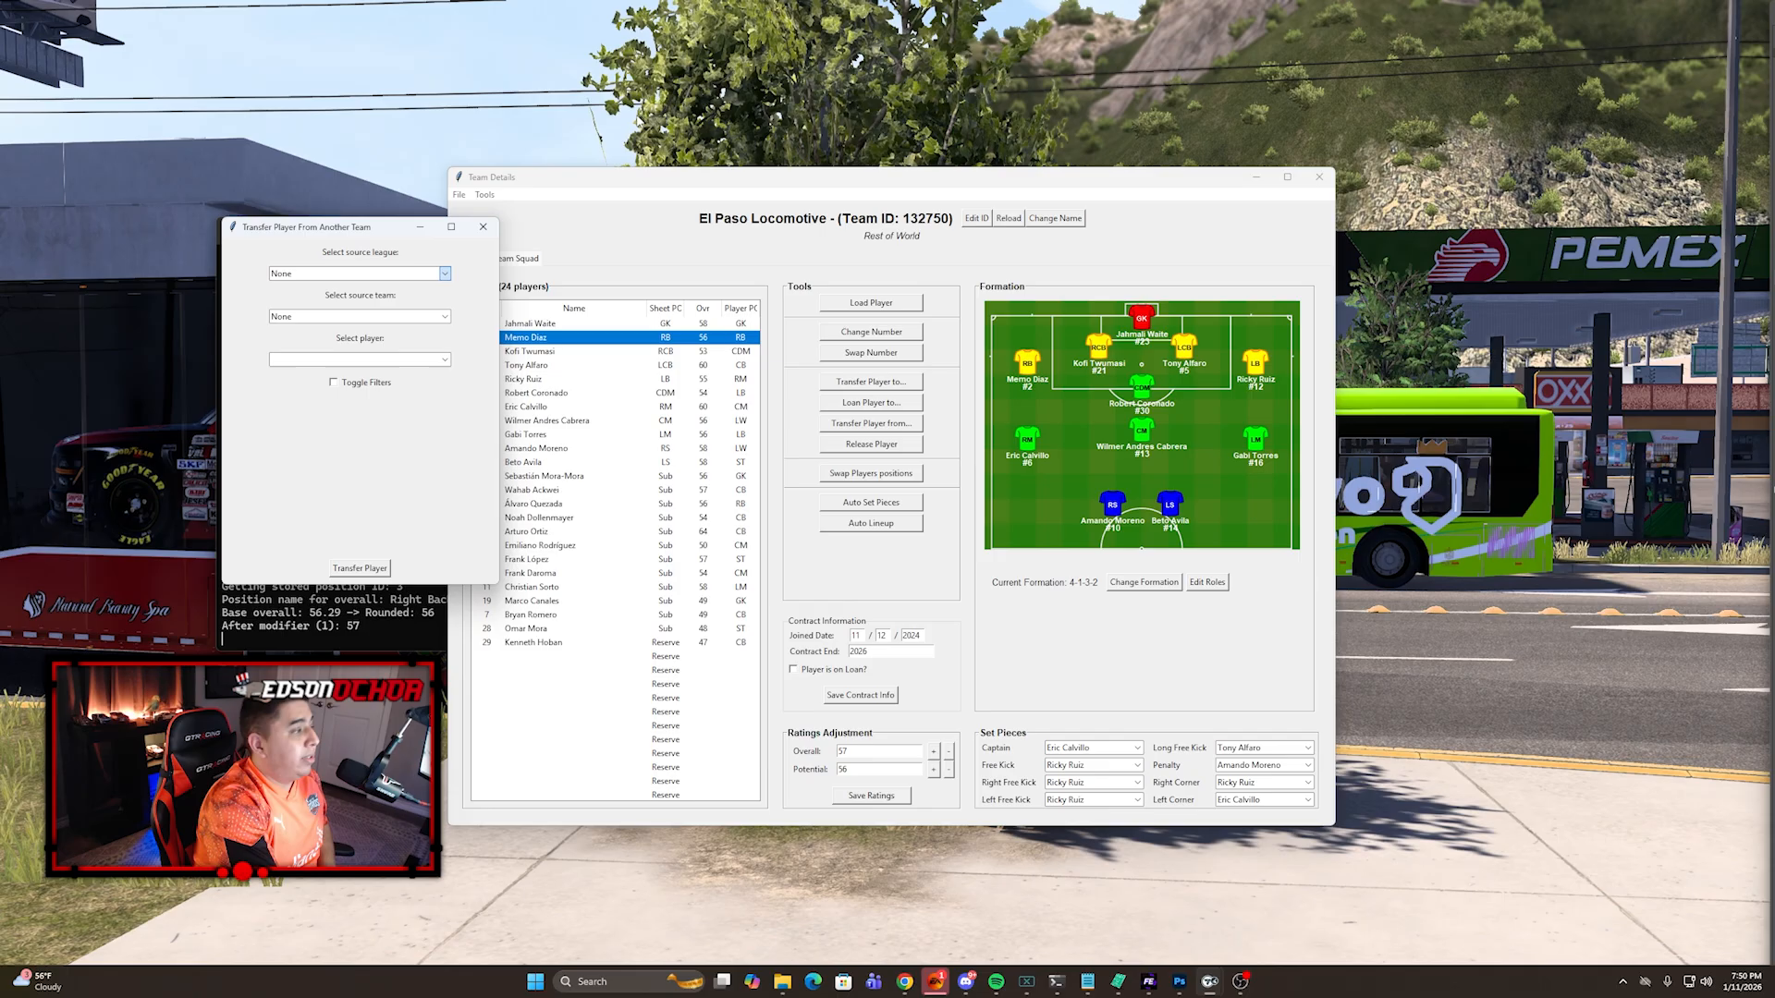
Step: Choose Houston Dynamo as the source team and the third listed player as the one to transfer
left_click(445, 317)
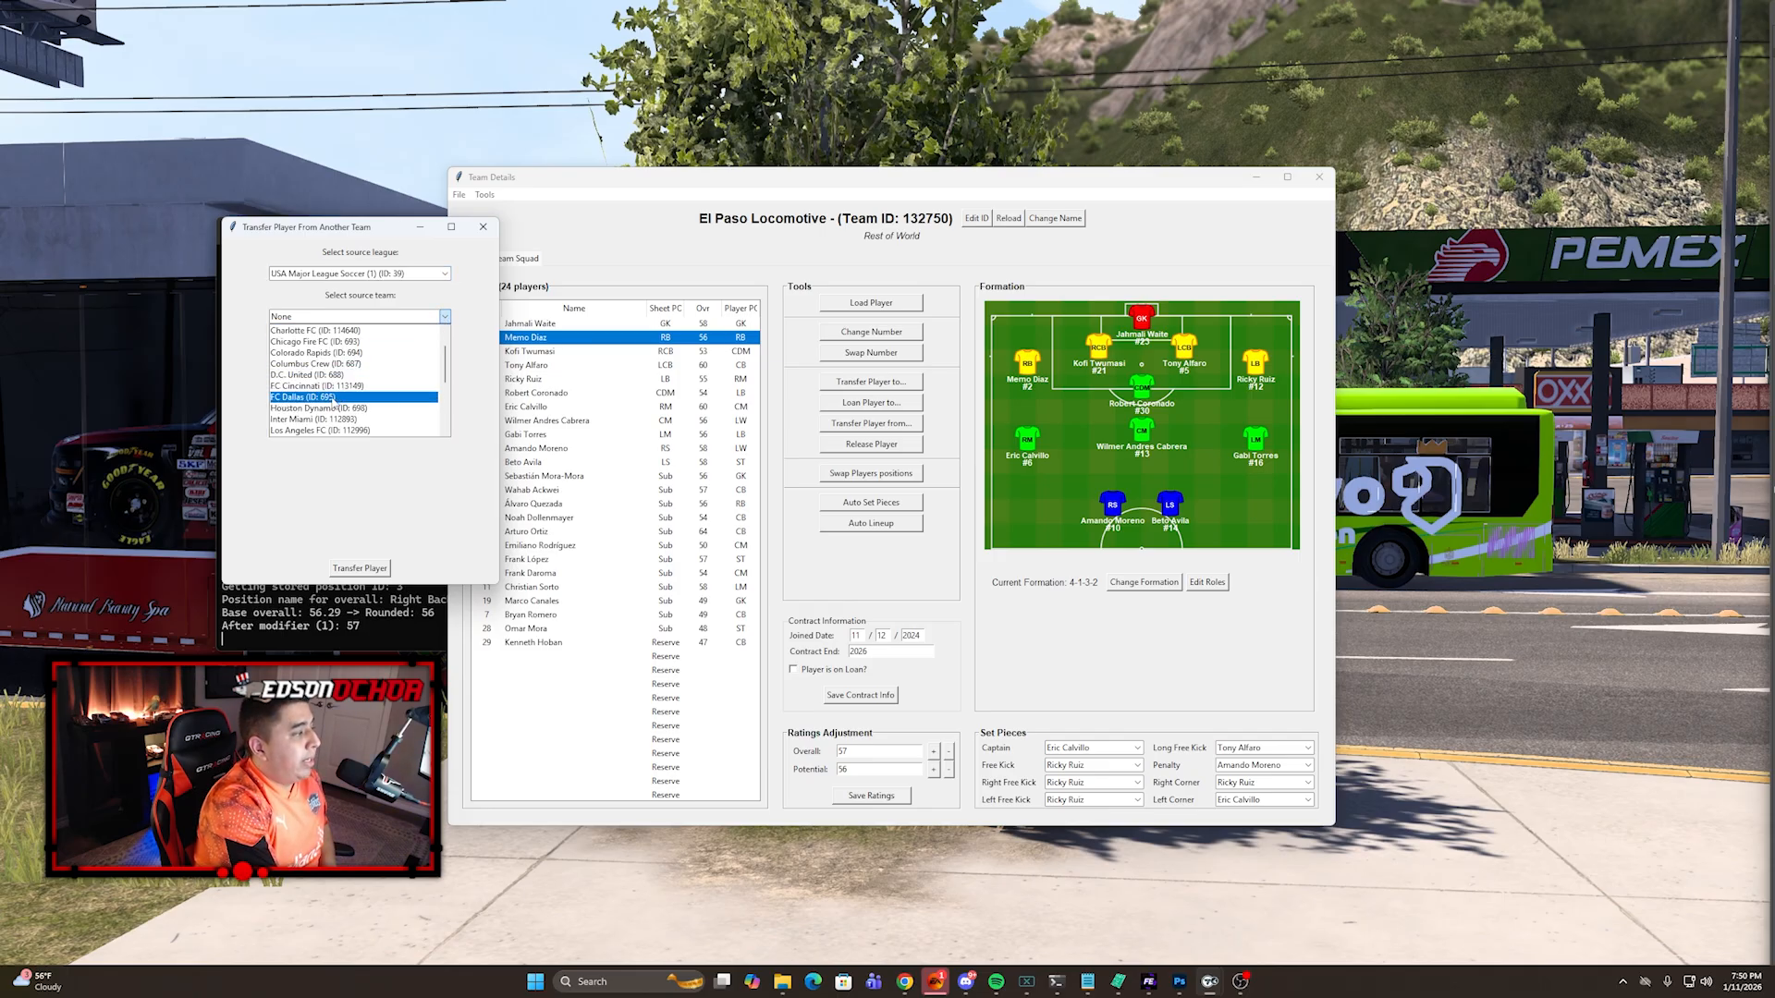
left_click(348, 408)
left_click(445, 359)
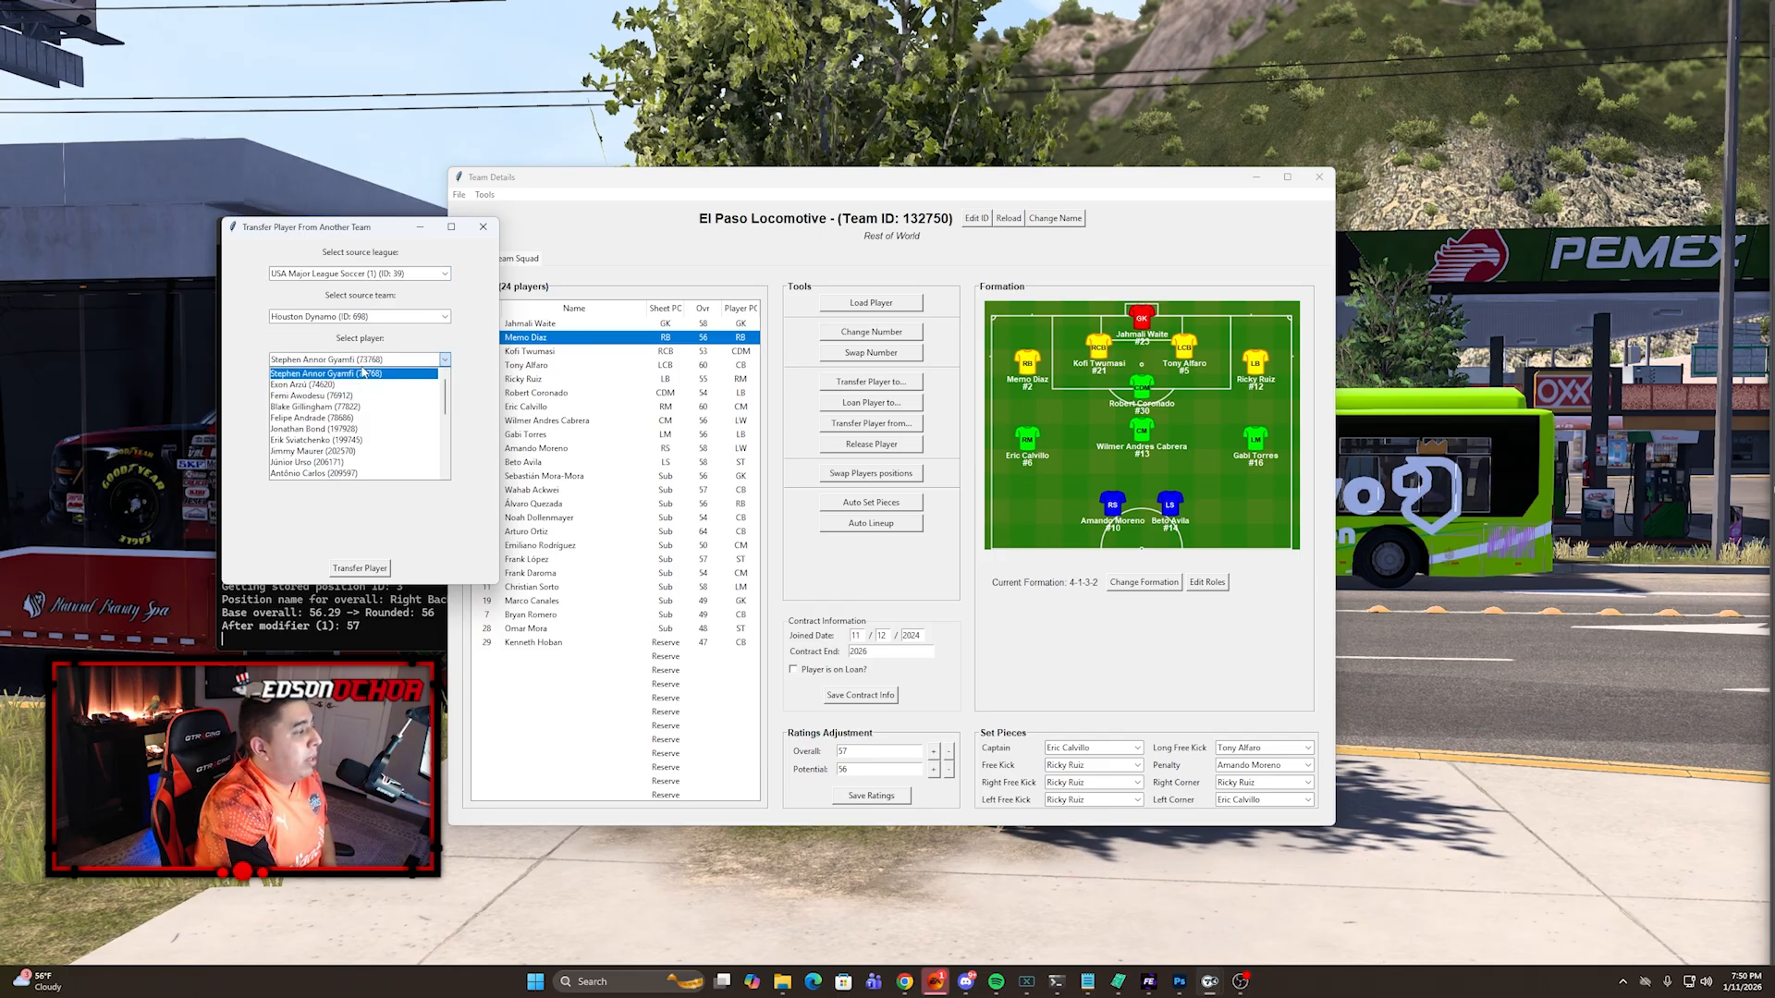
left_click(342, 396)
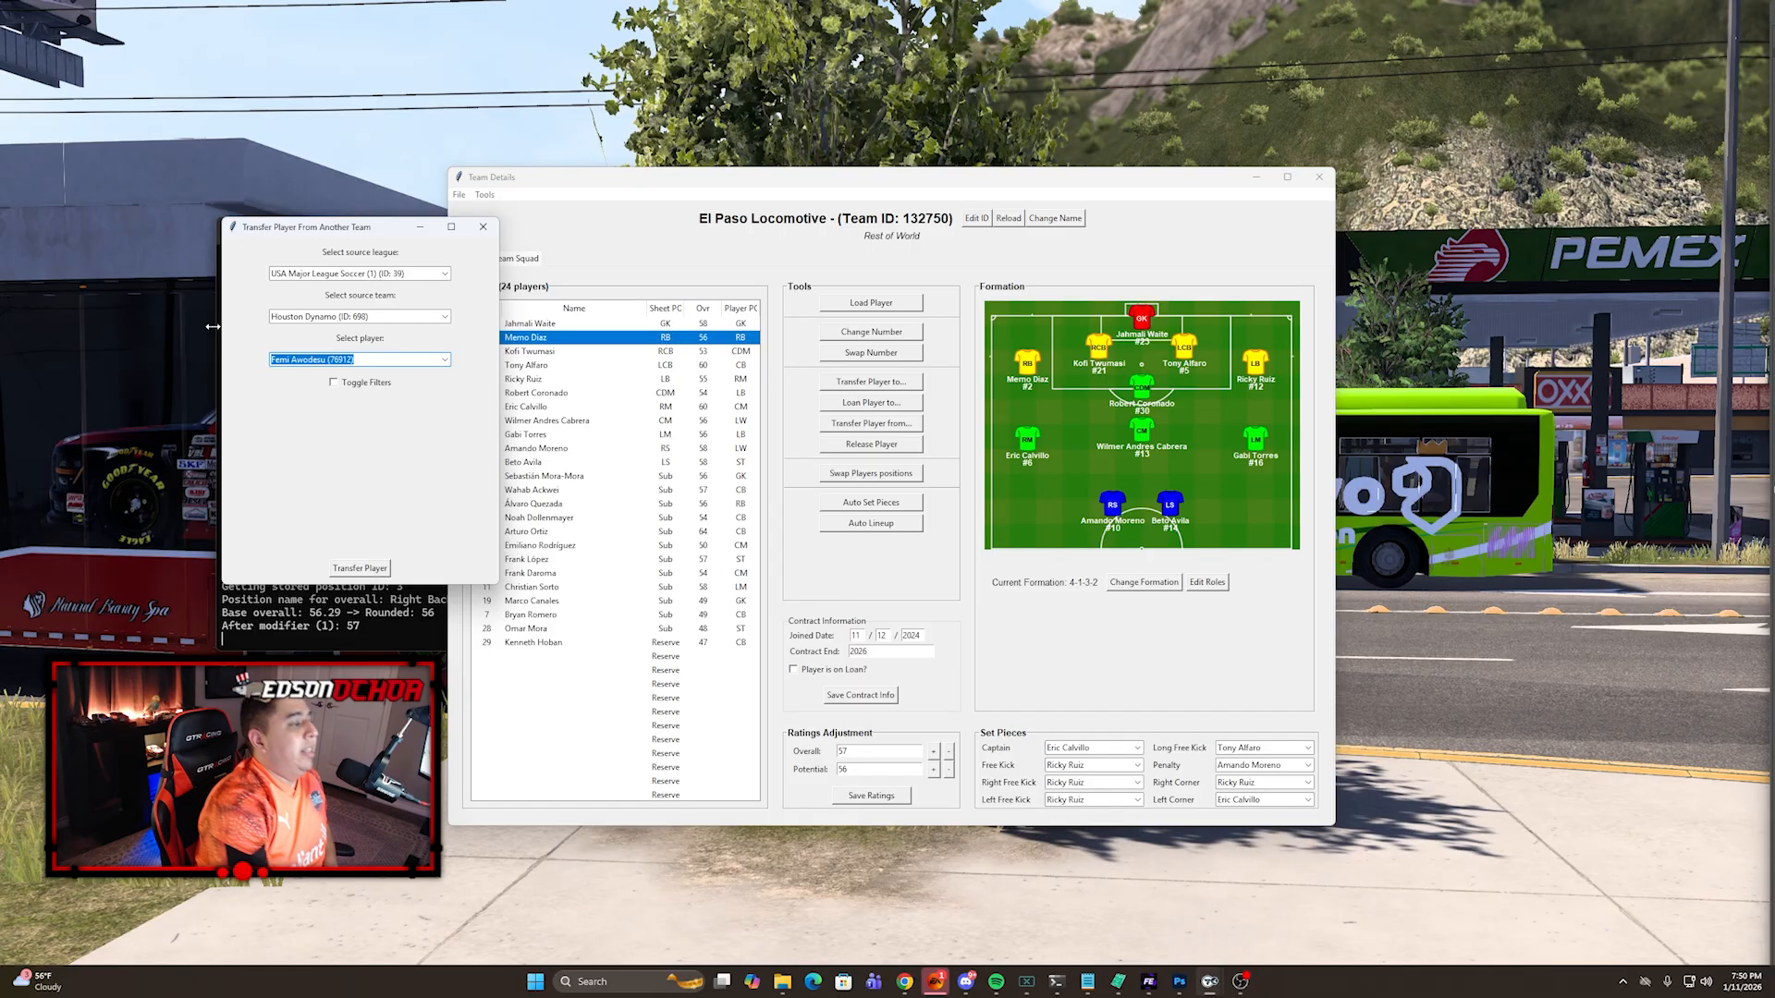
Step: Submit the transfer, check the jersey number, join date and contract end options, and close that form without confirming it
left_click(442, 267)
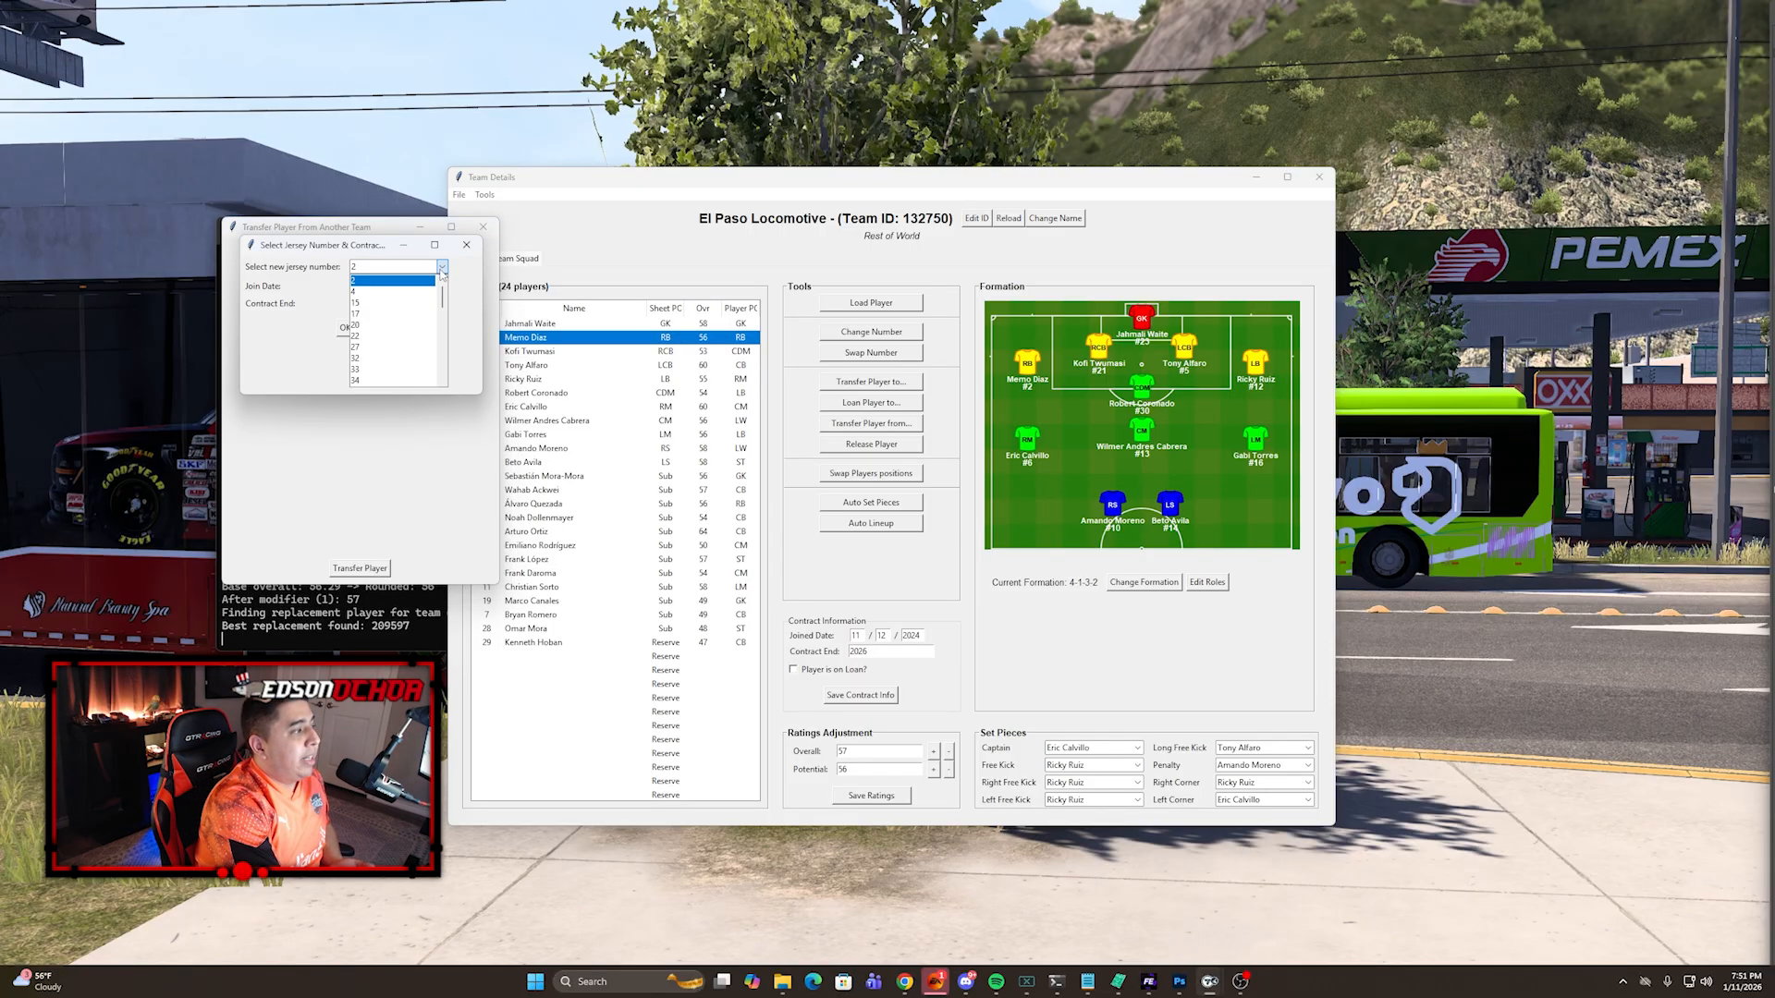
left_click(416, 315)
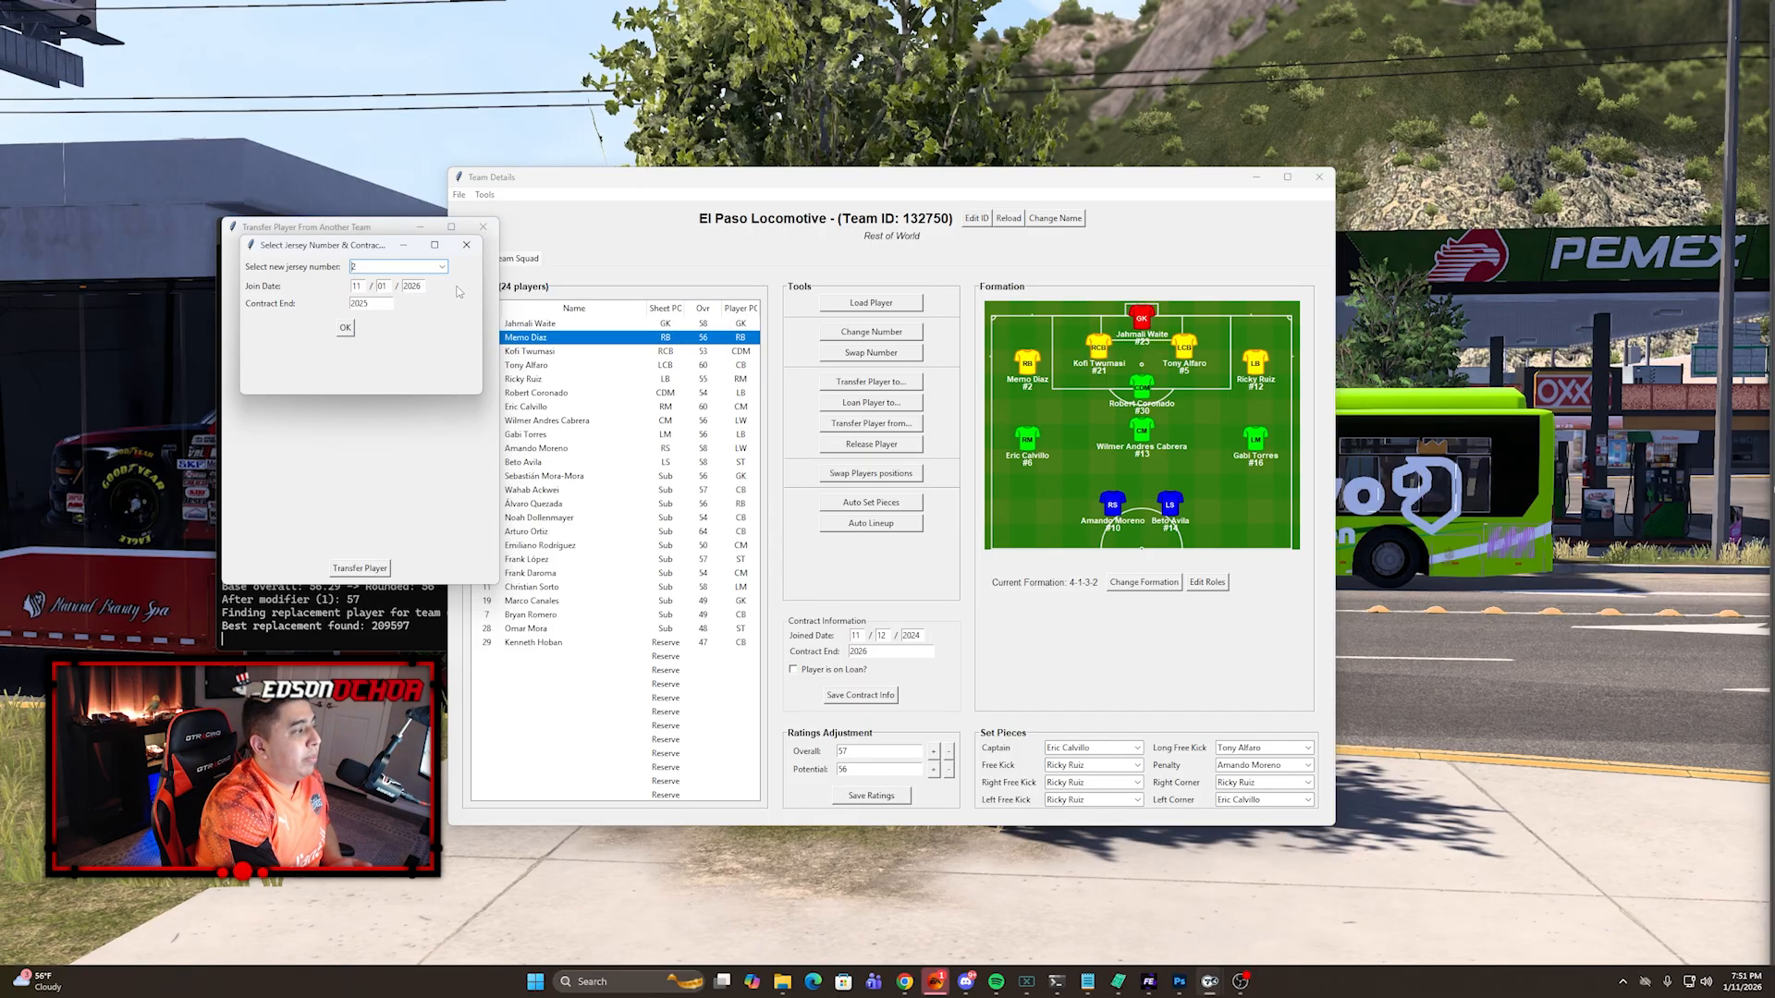
left_click(354, 288)
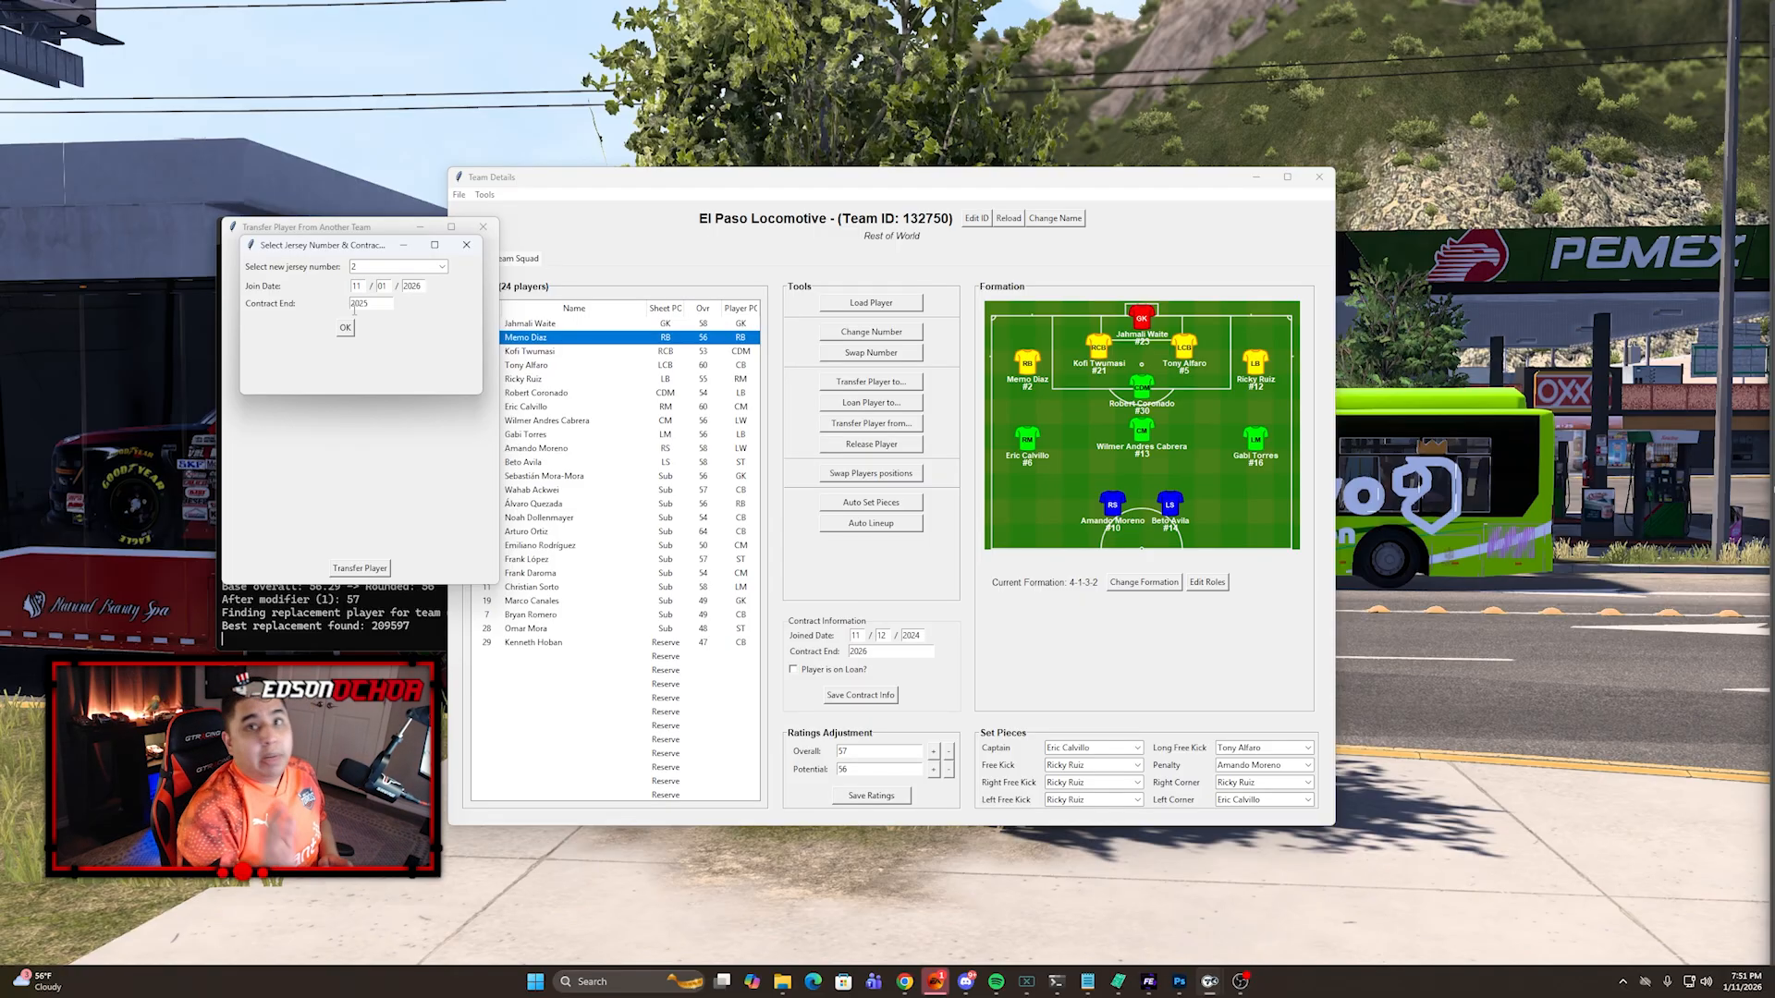
double_click(369, 303)
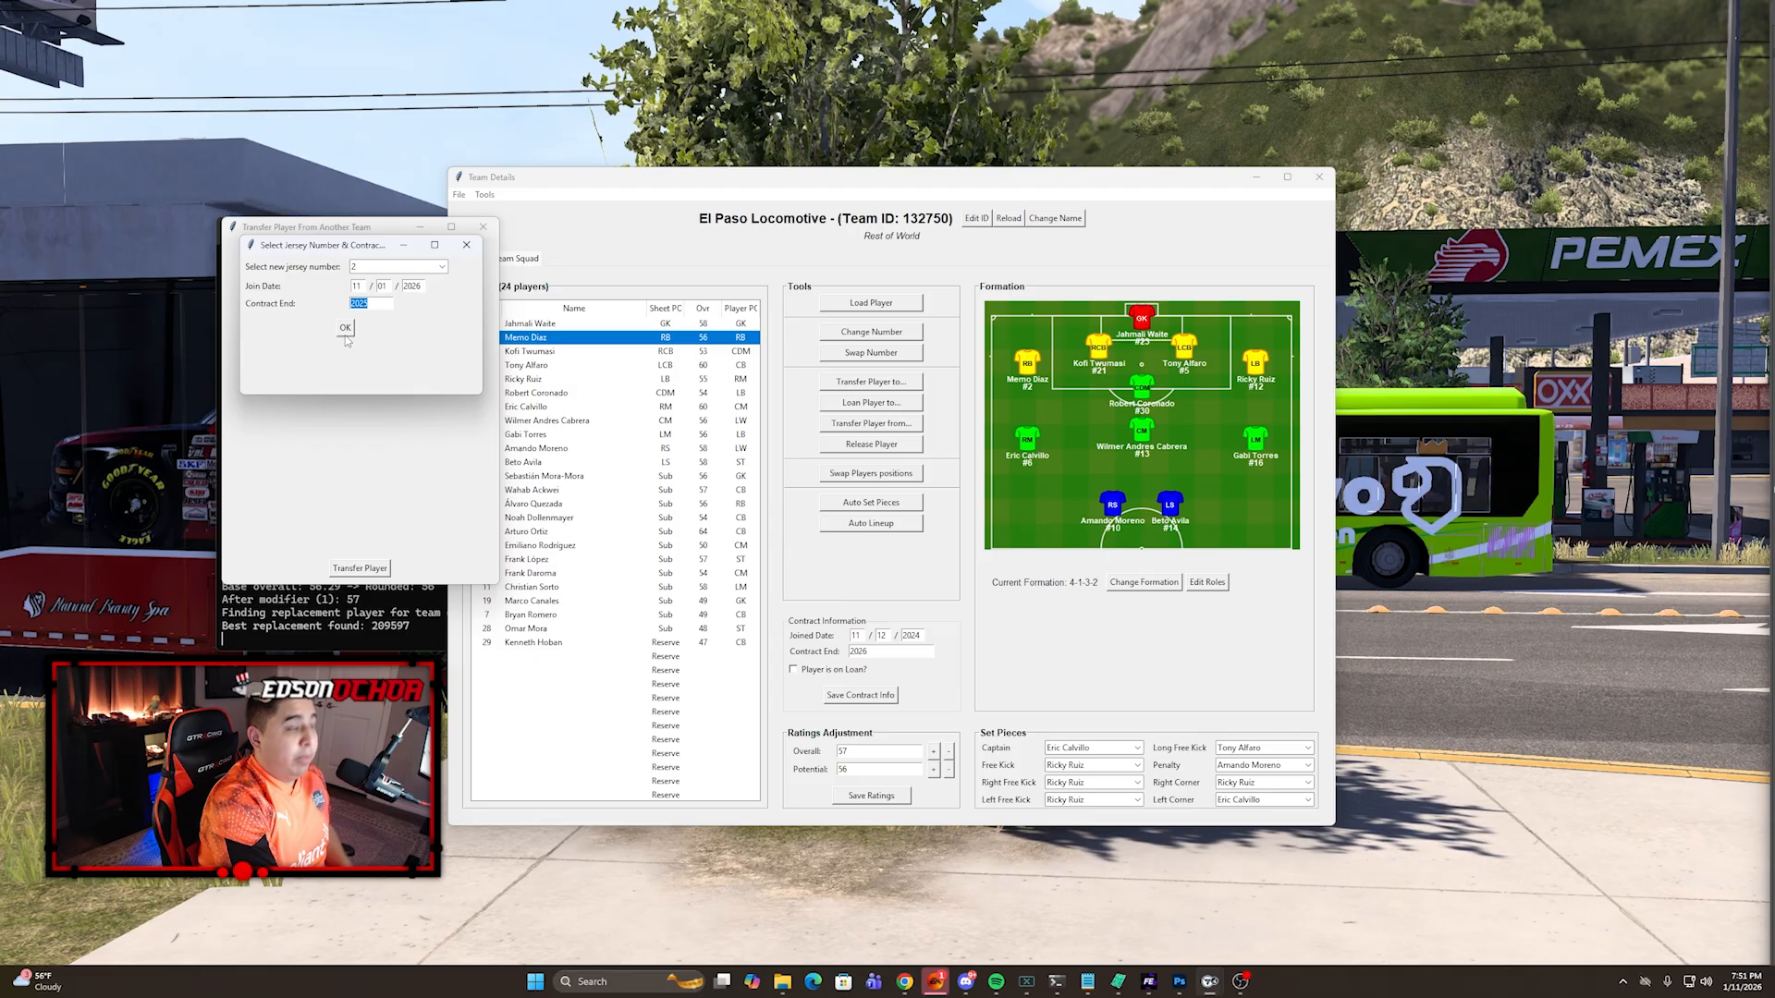
left_click(466, 245)
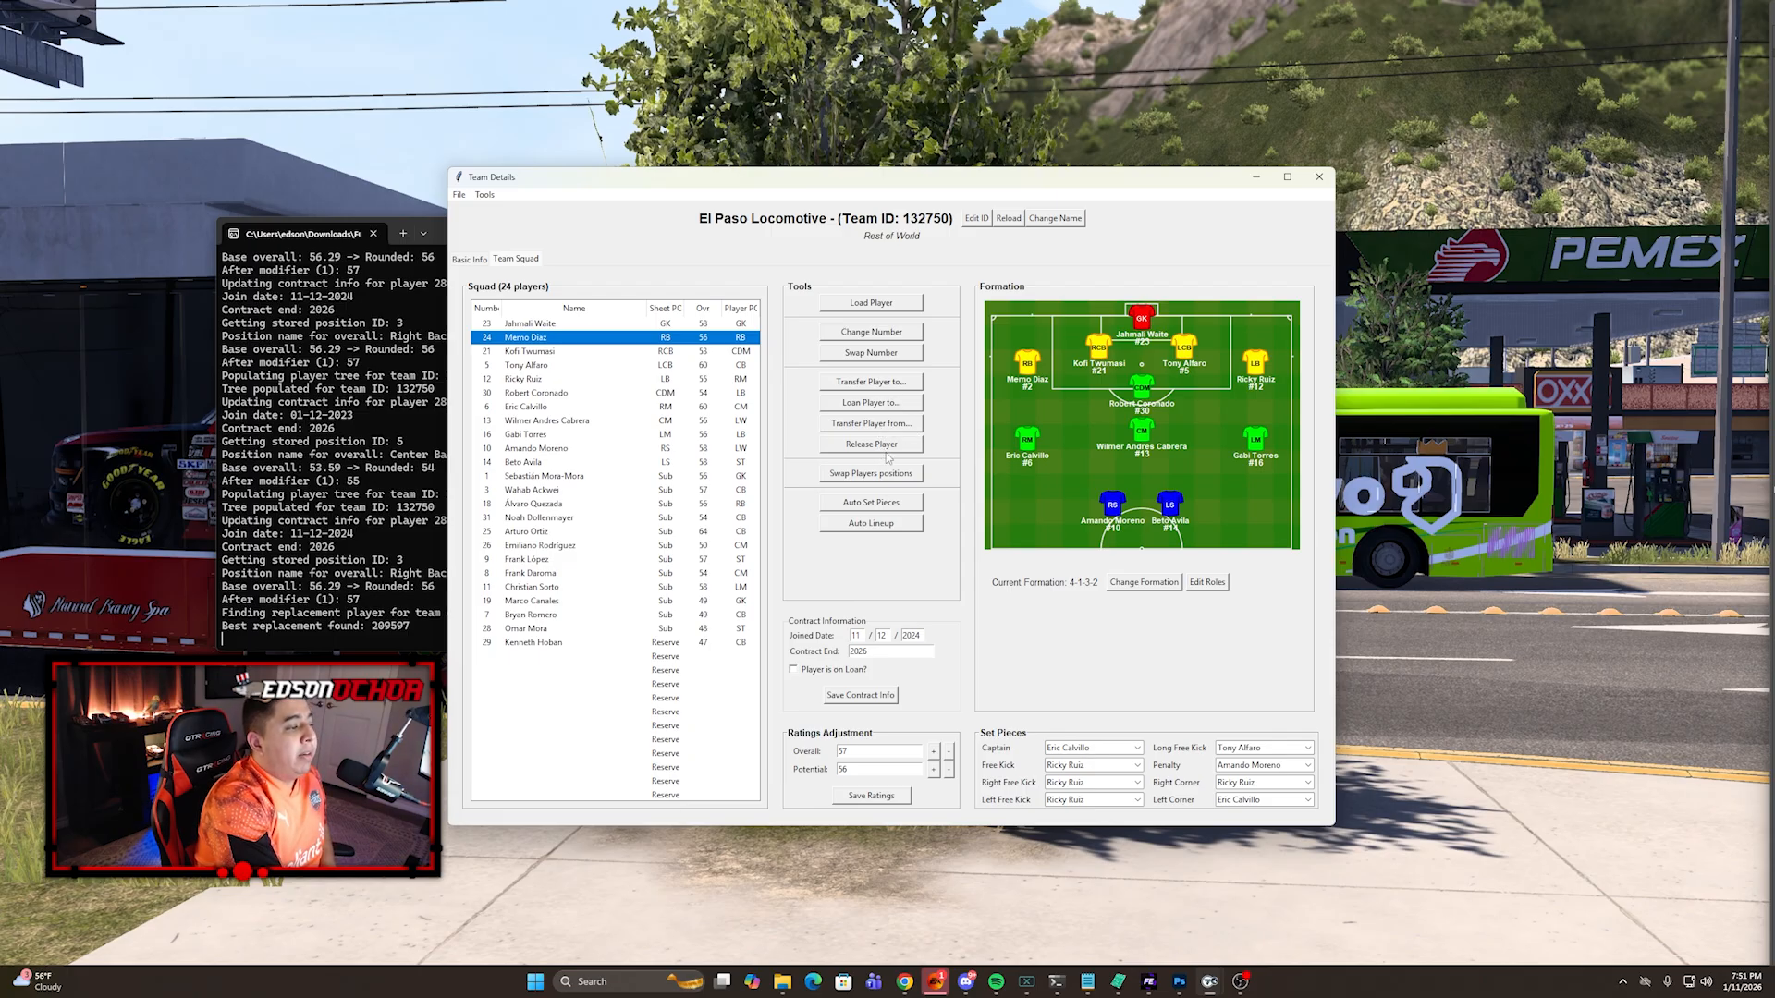
Step: Swap the positions of the number 11 substitute left midfielder and the number 10 player in the RS position
left_click(565, 645)
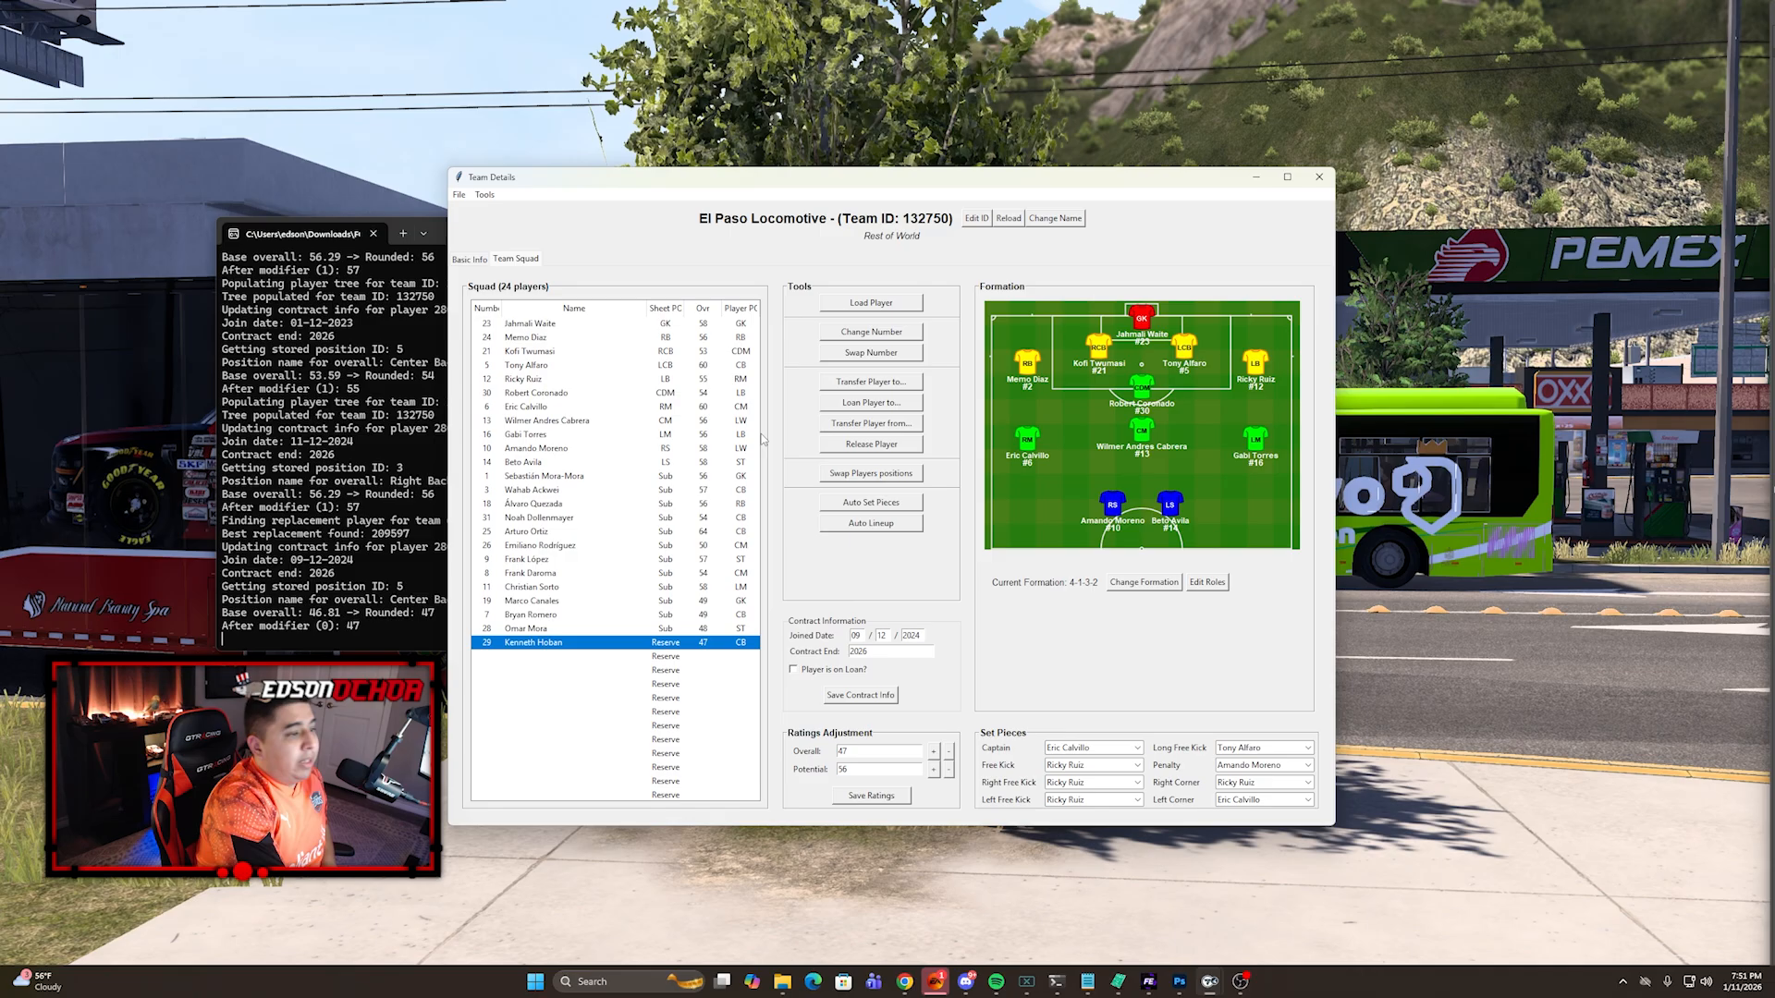
left_click(549, 589)
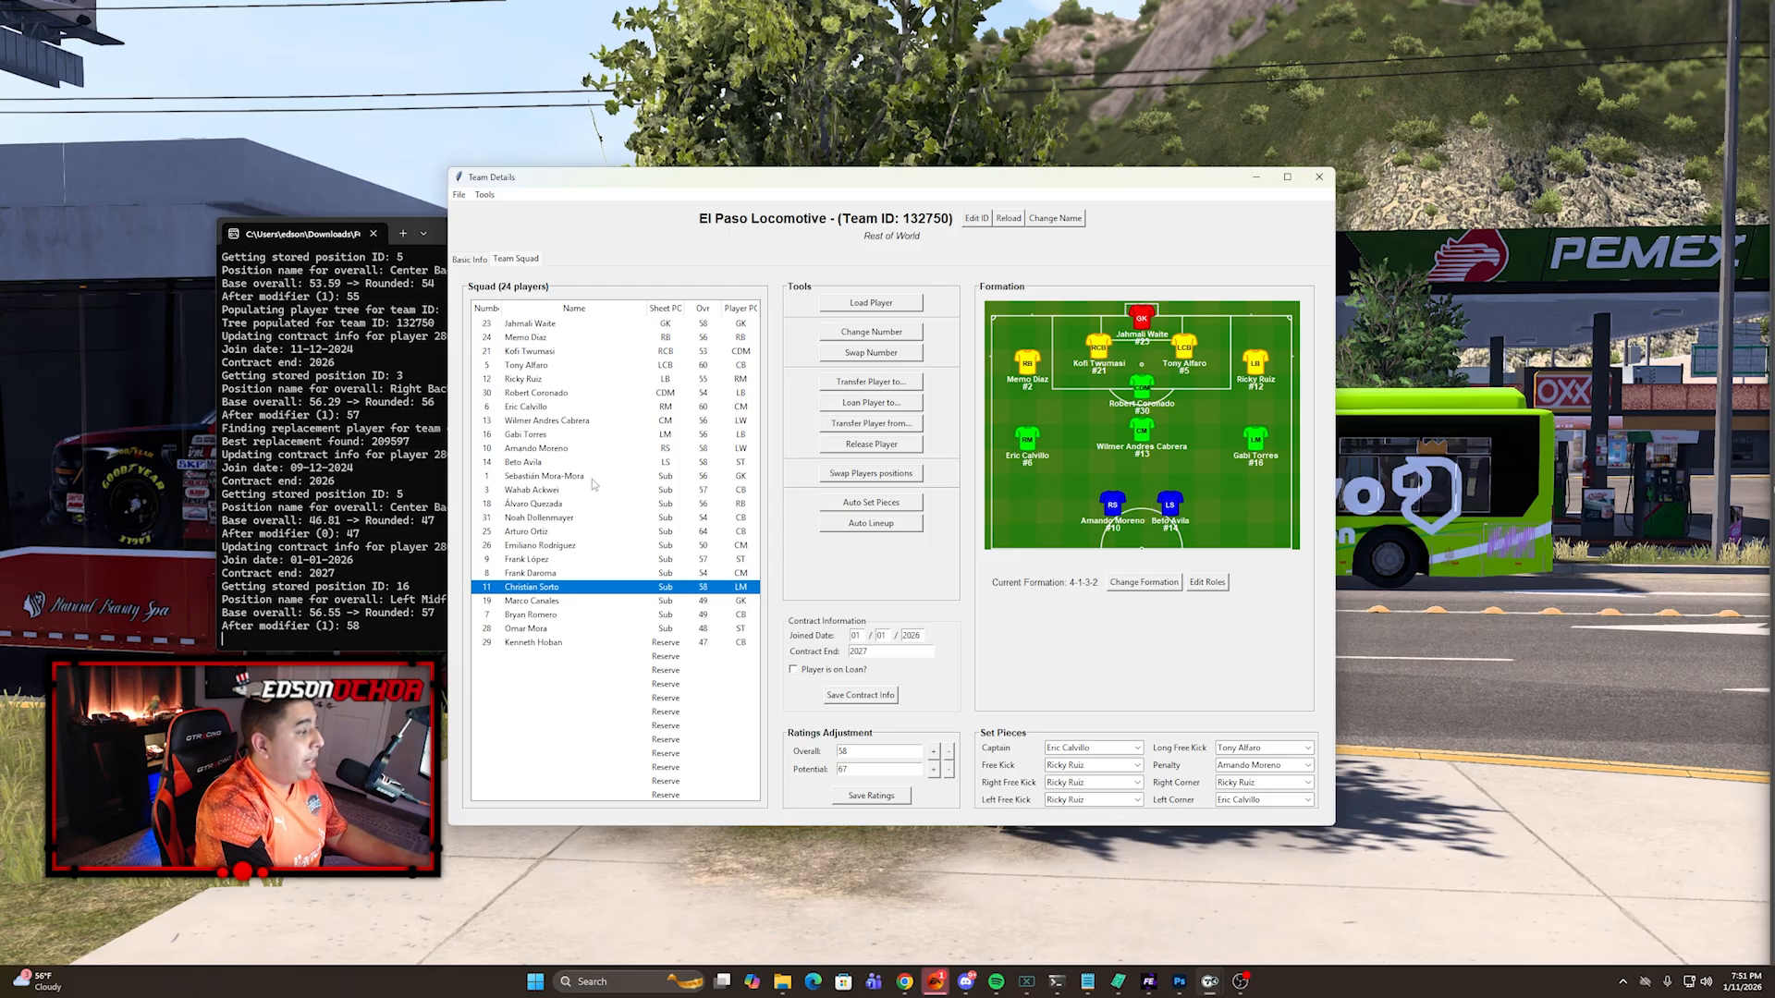
left_click(553, 449, "ctrl")
left_click(555, 589)
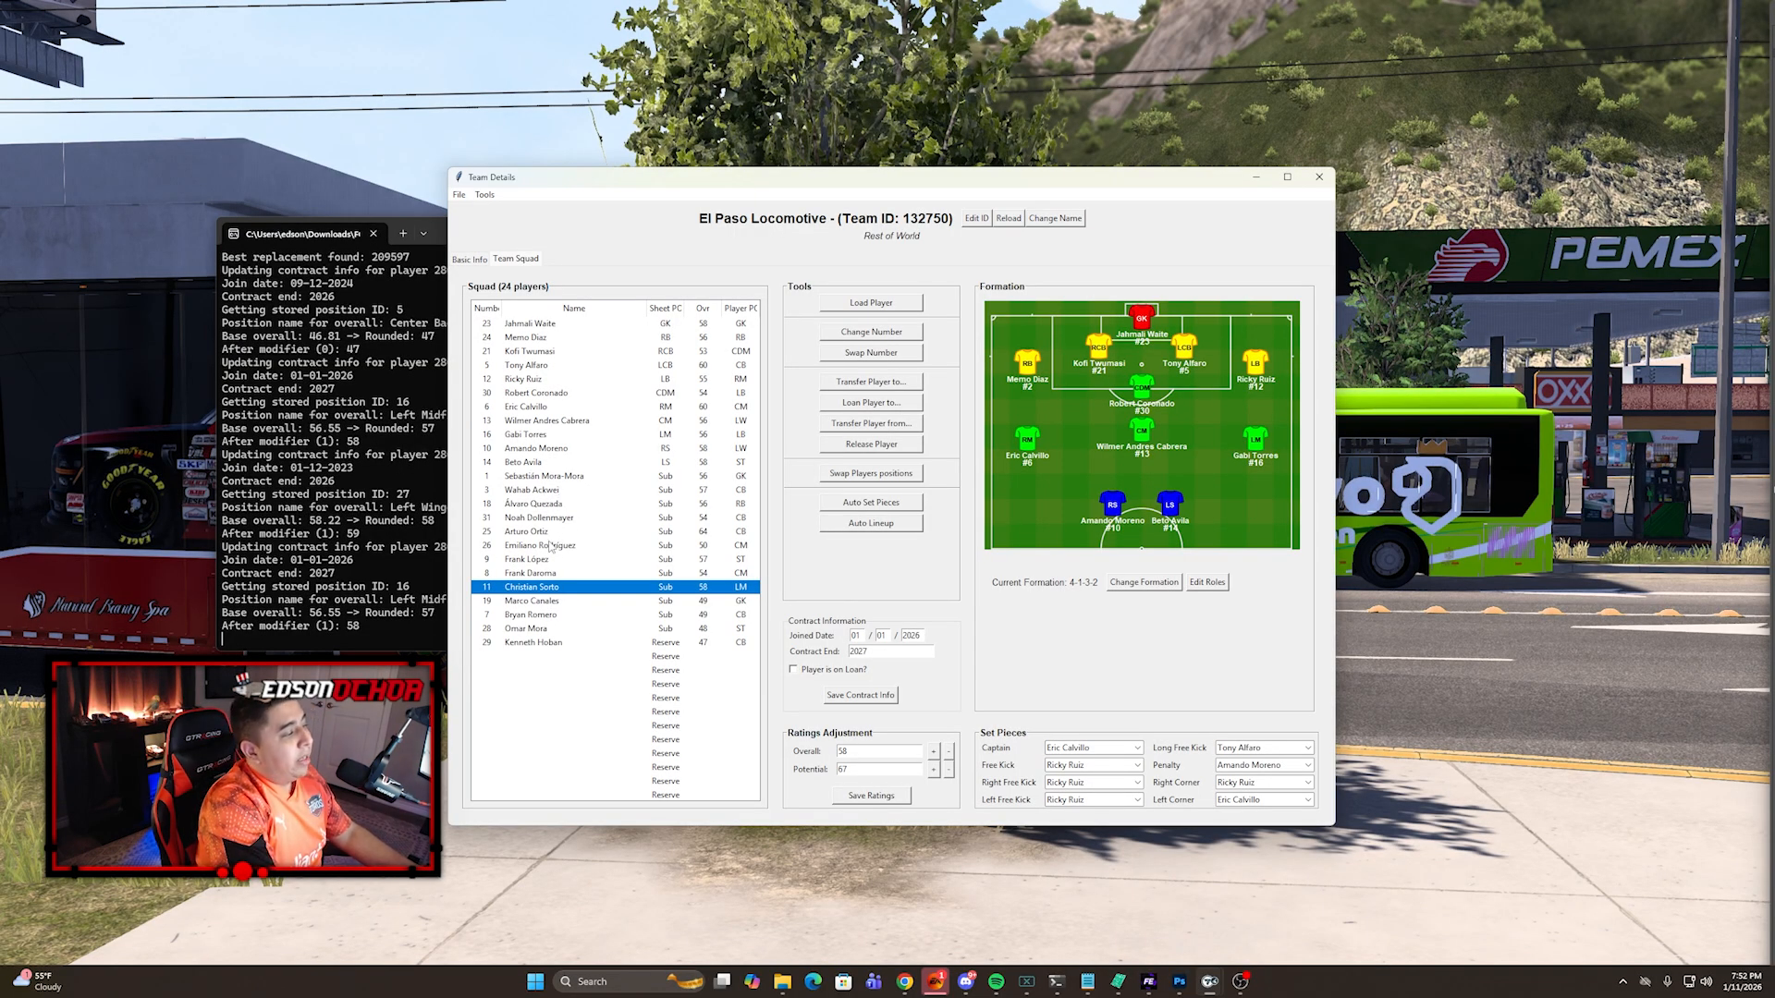
left_click(540, 450, "ctrl")
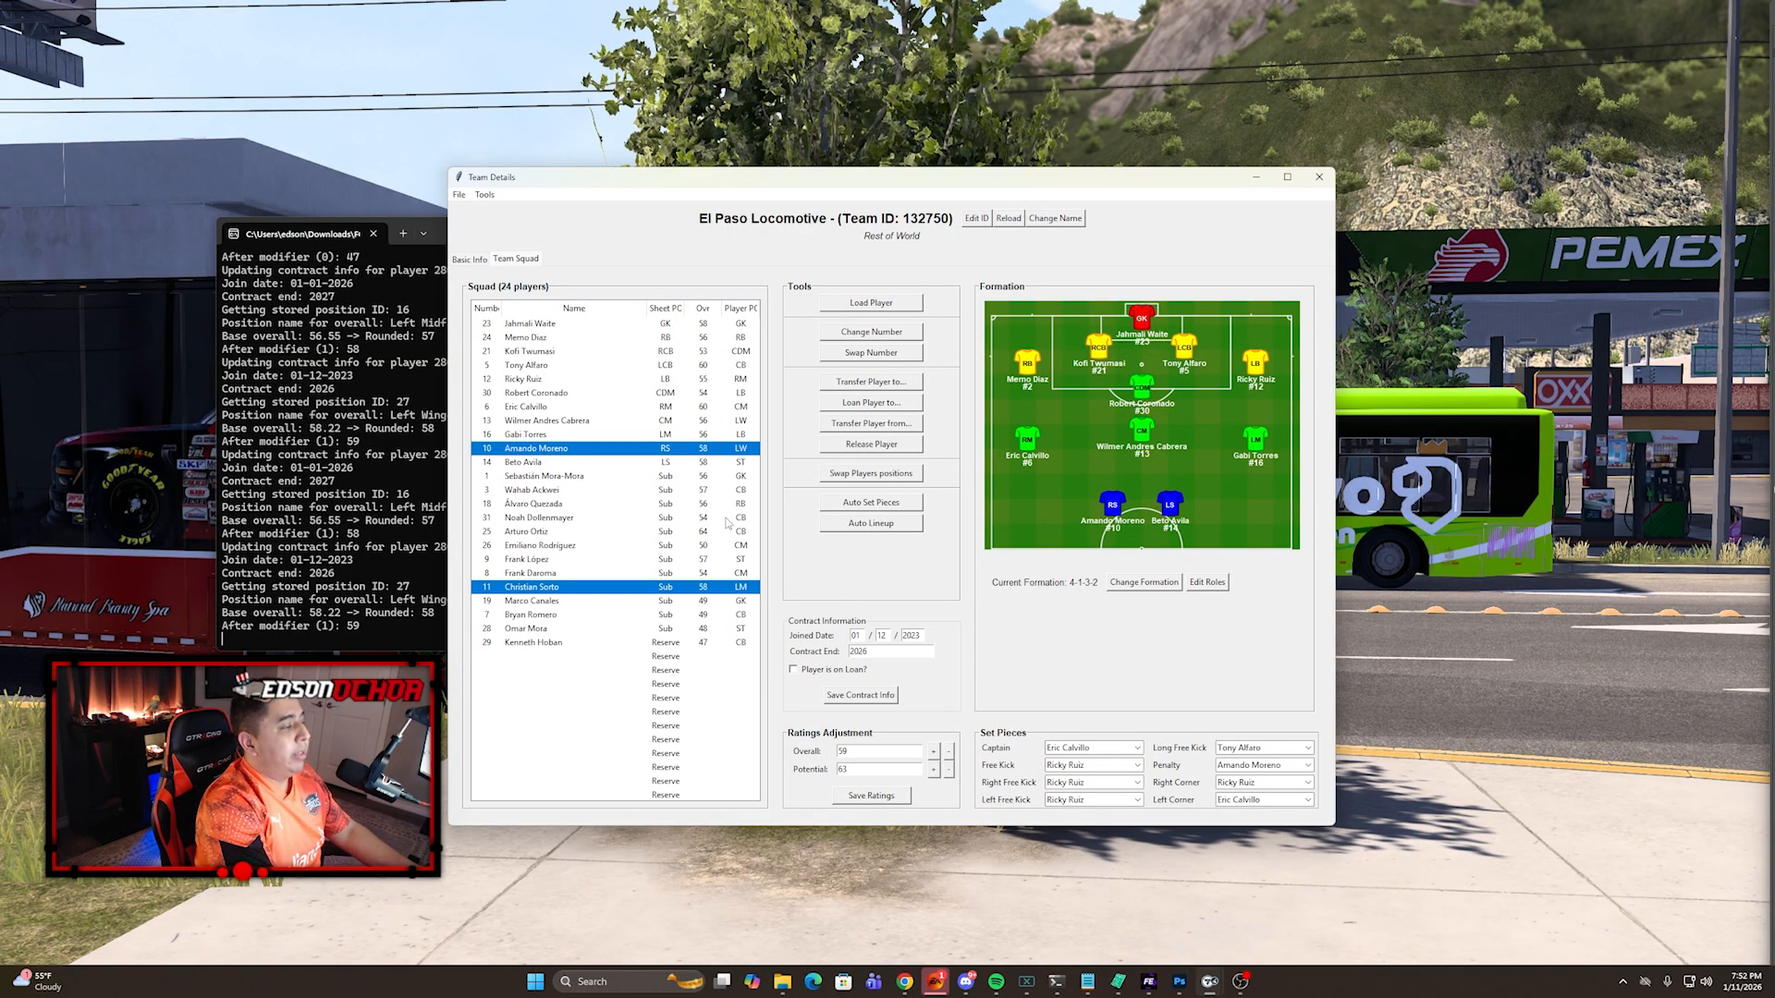
left_click(870, 473)
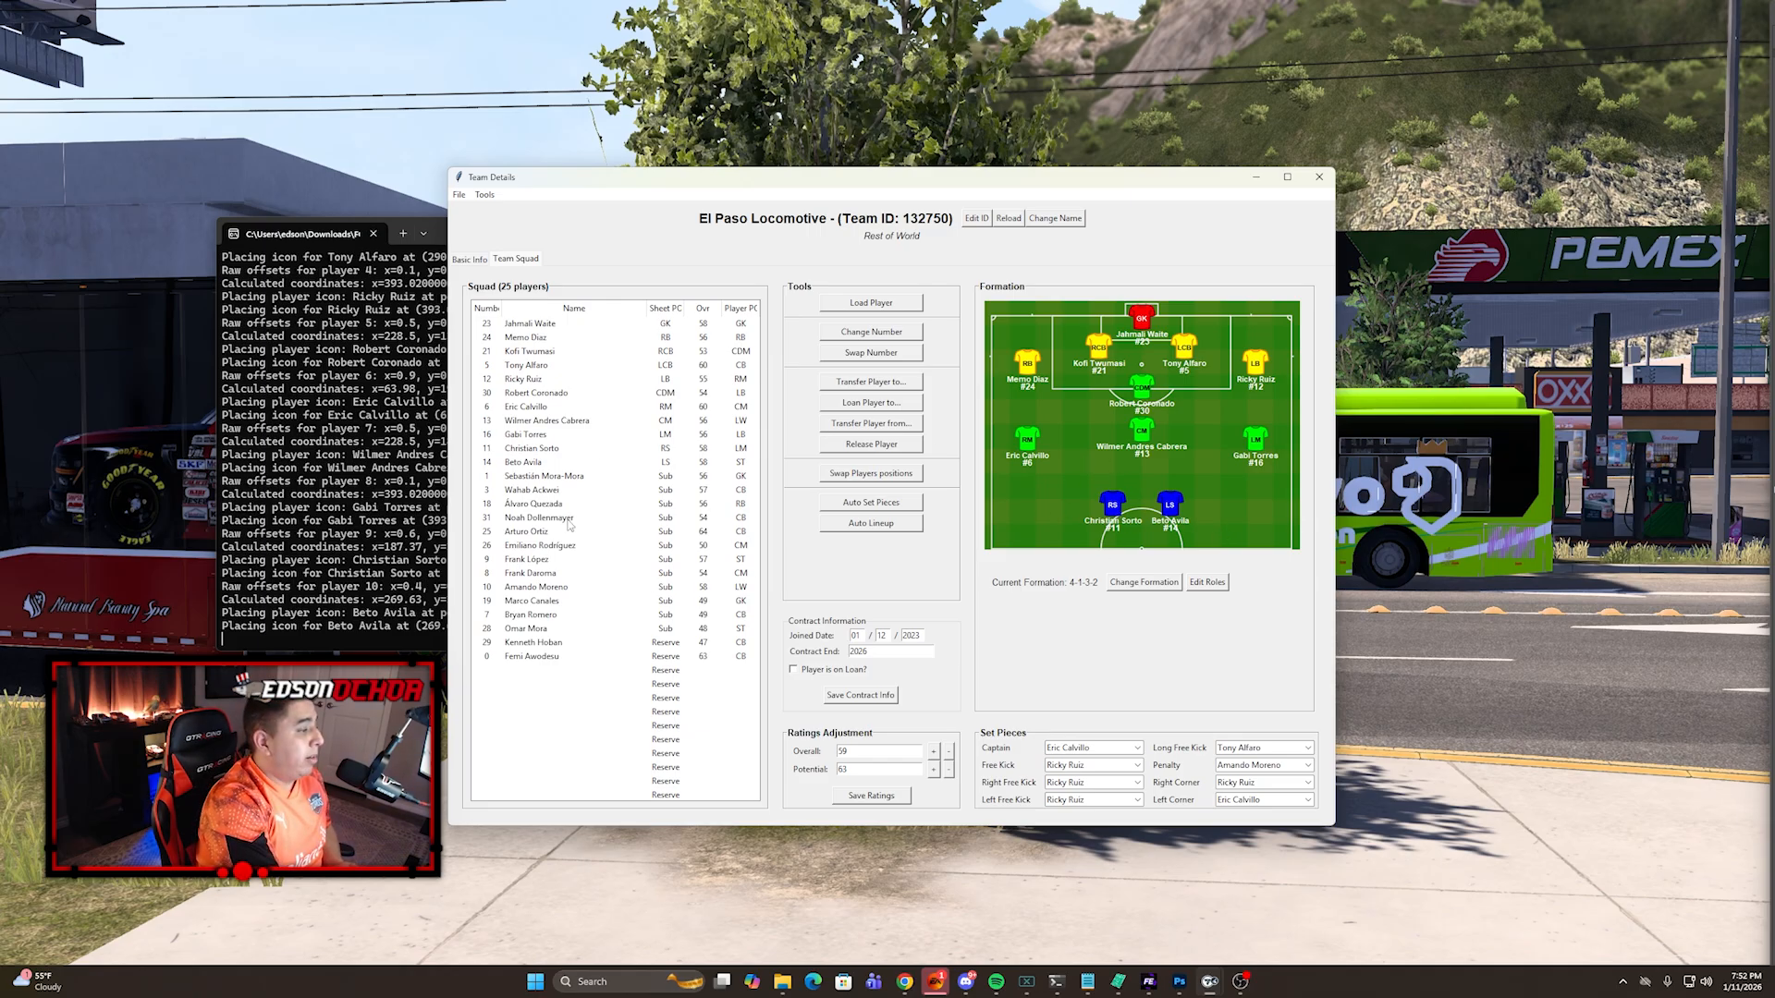
Step: Swap the number 10 and number 11 players back to their original positions
left_click(556, 588)
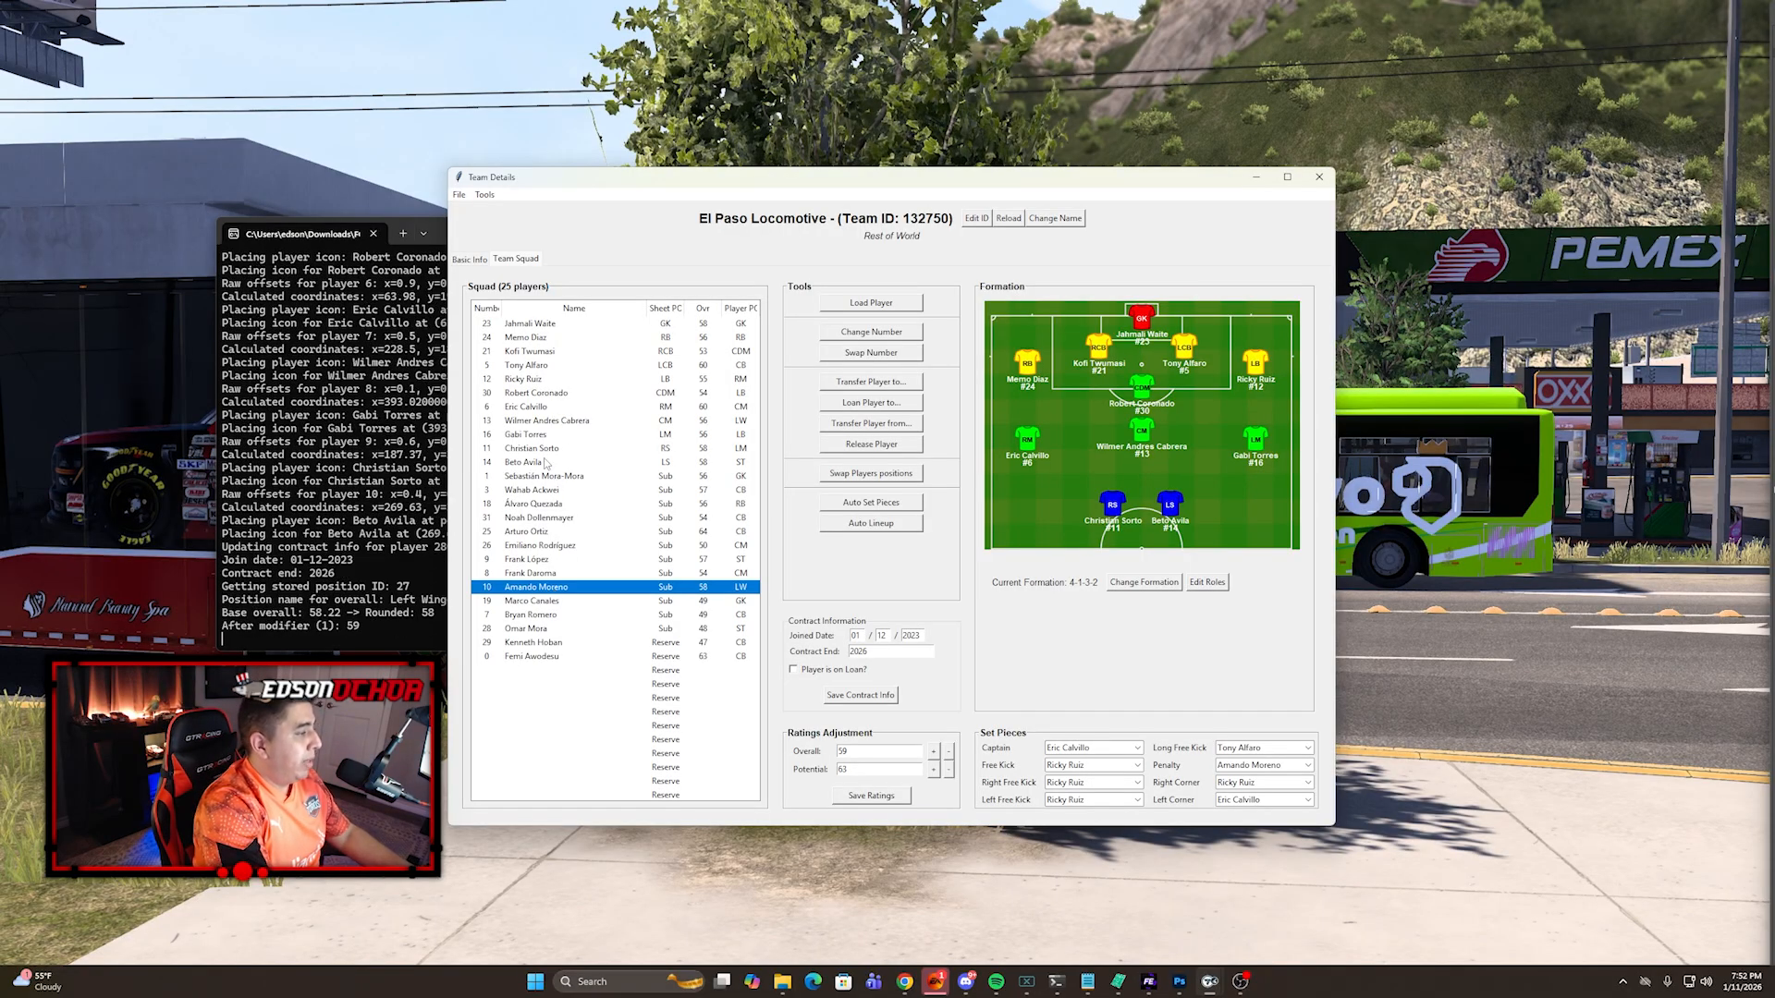
left_click(547, 450, "ctrl")
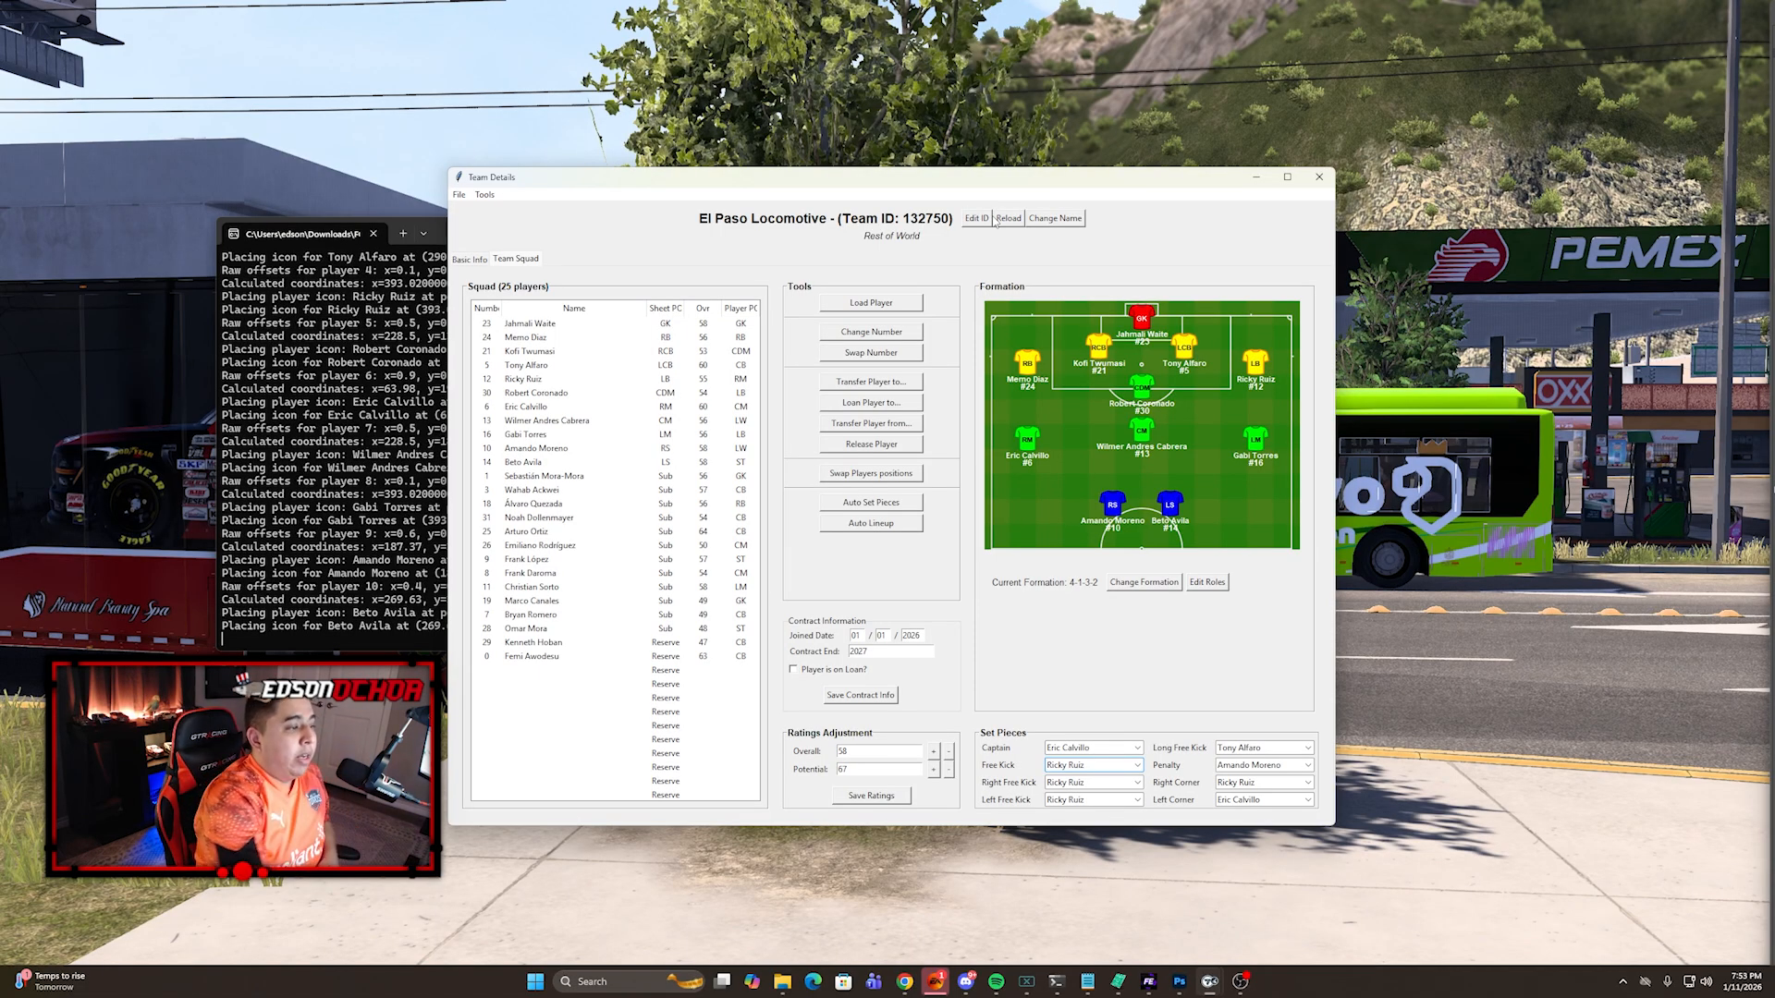
Step: Assign the set pieces automatically and replace the lineup automatically, matching players by preferred position only
left_click(894, 508)
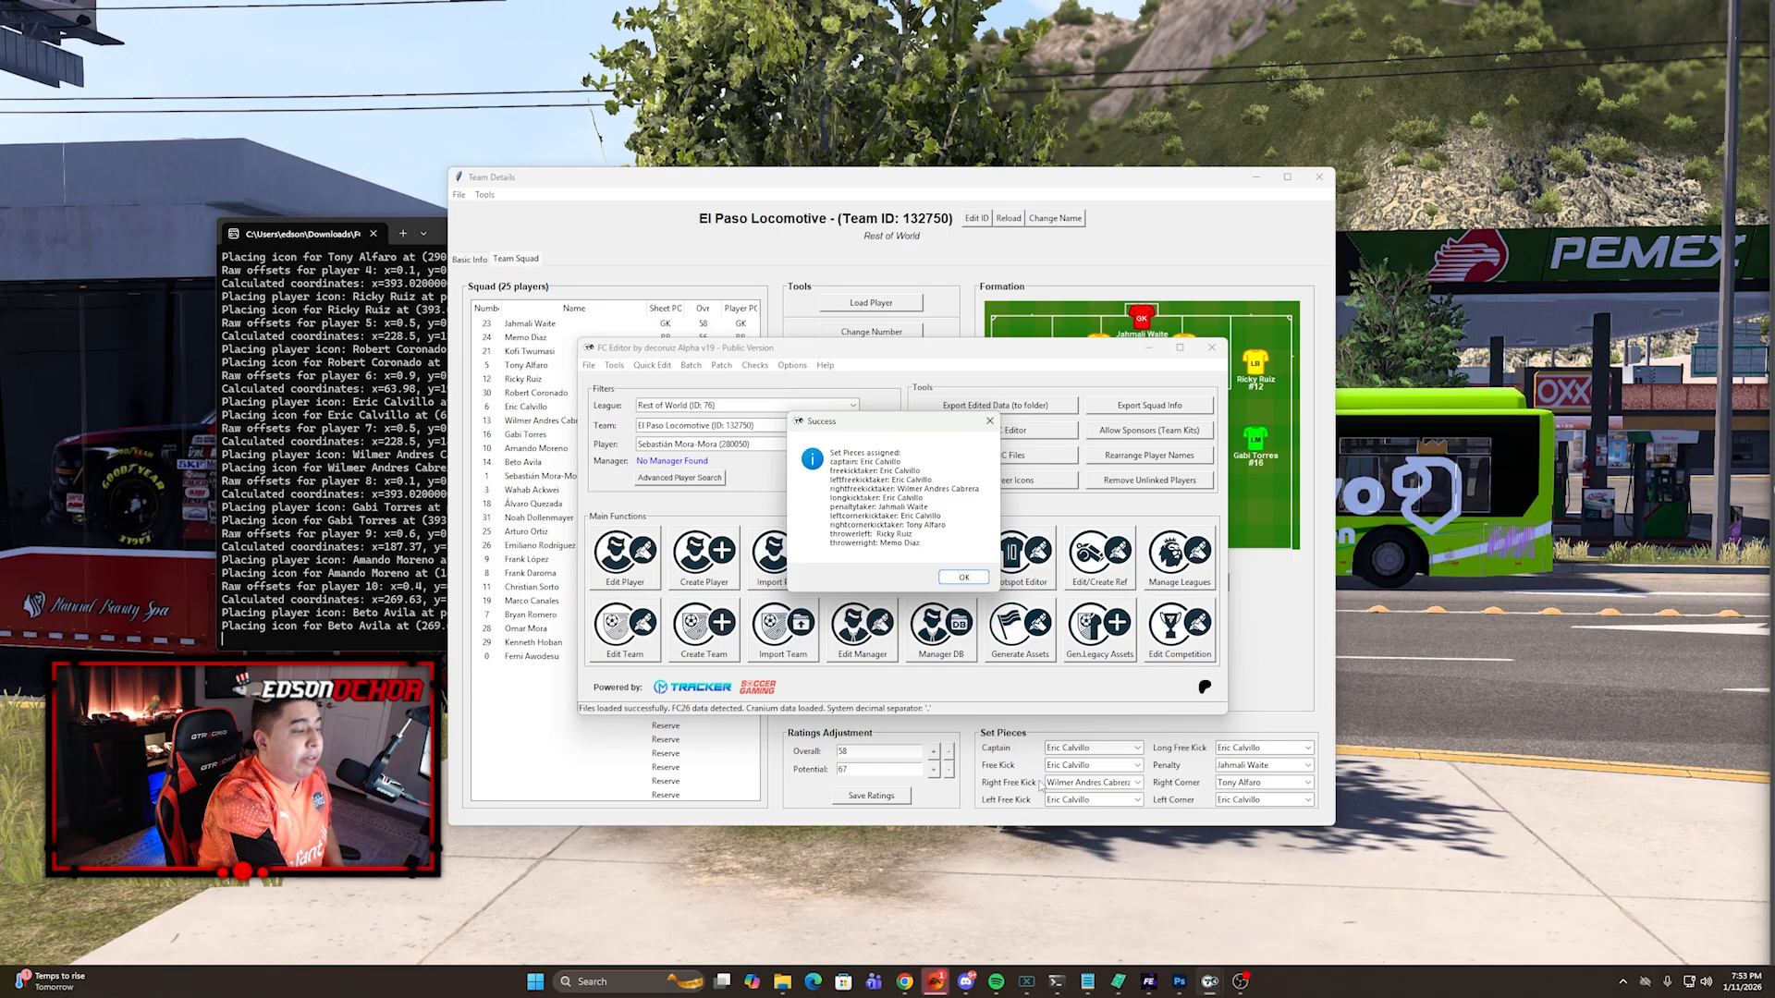
key("Return")
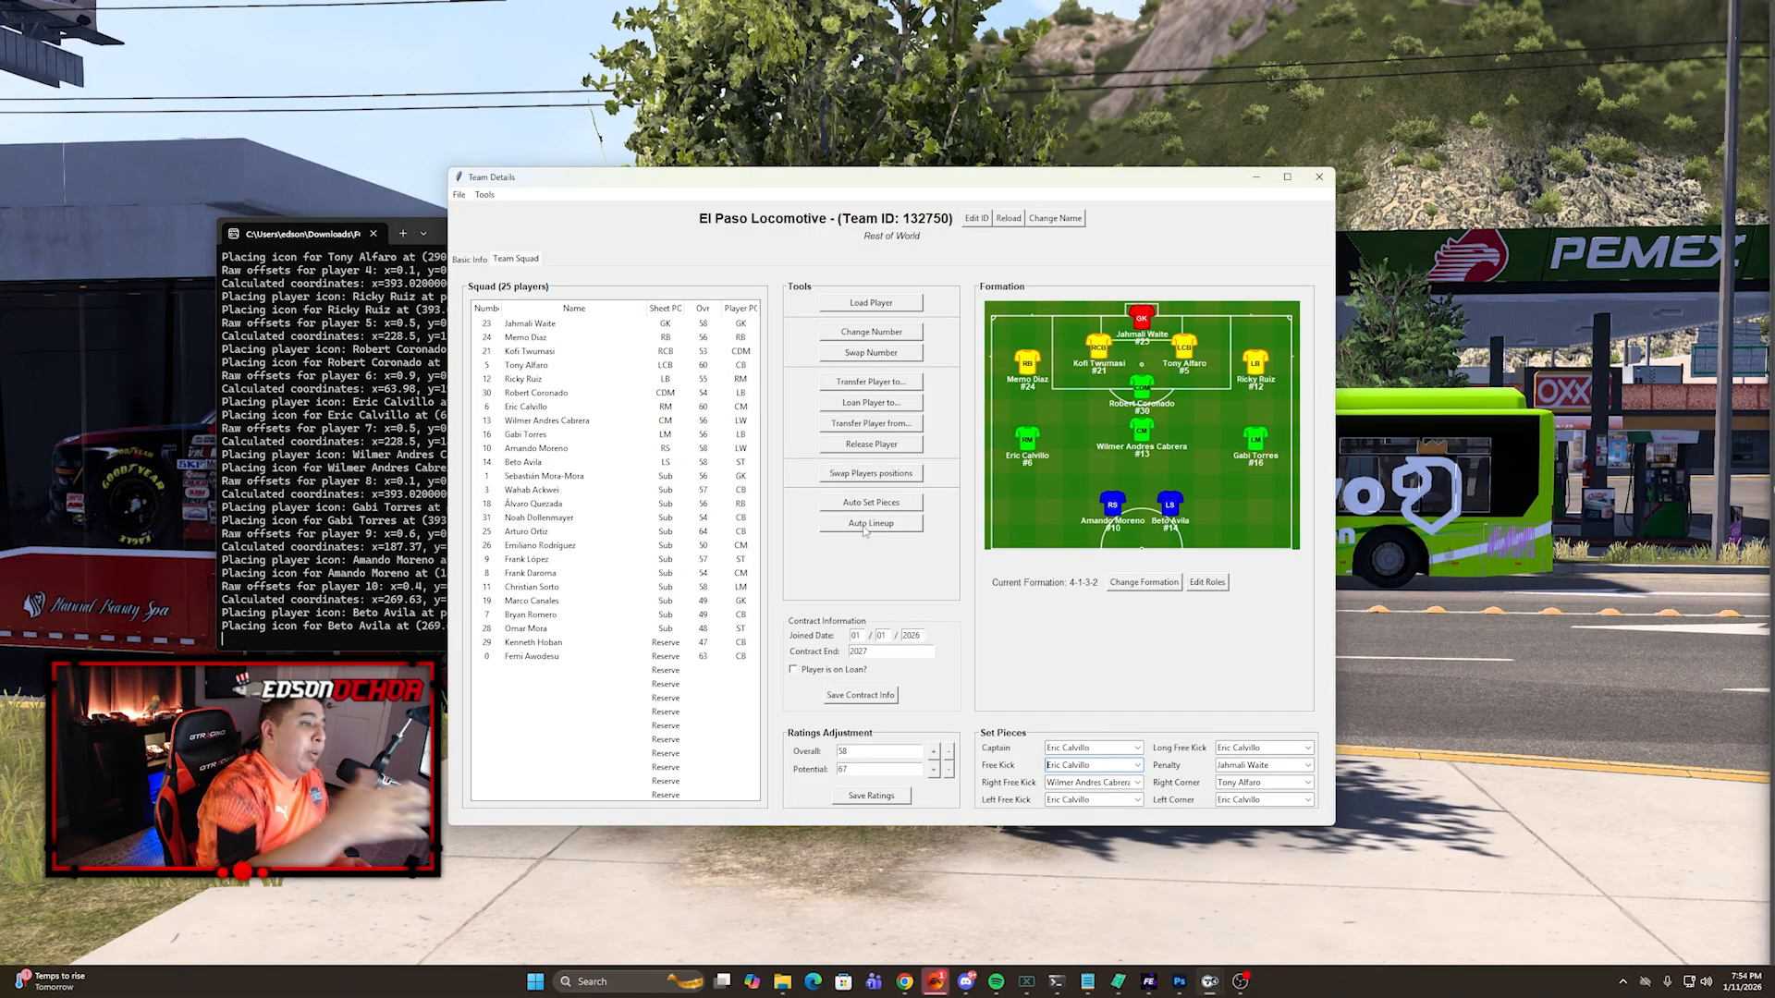
left_click(880, 526)
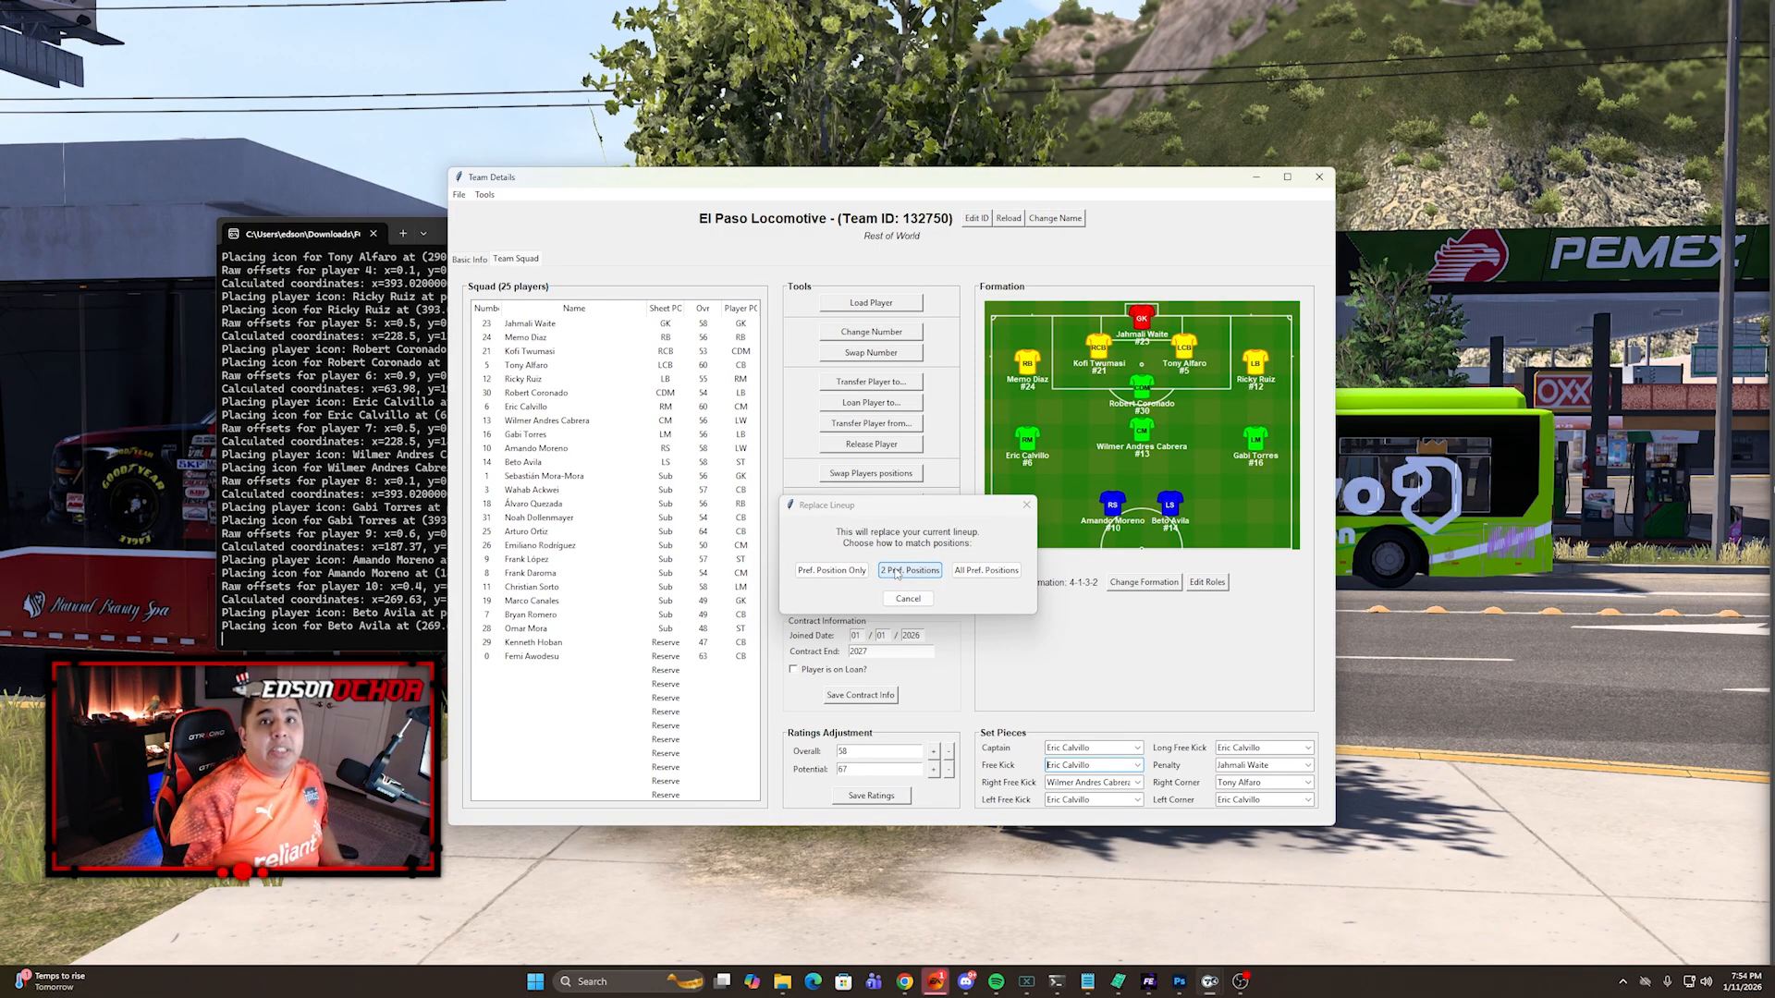
left_click(845, 574)
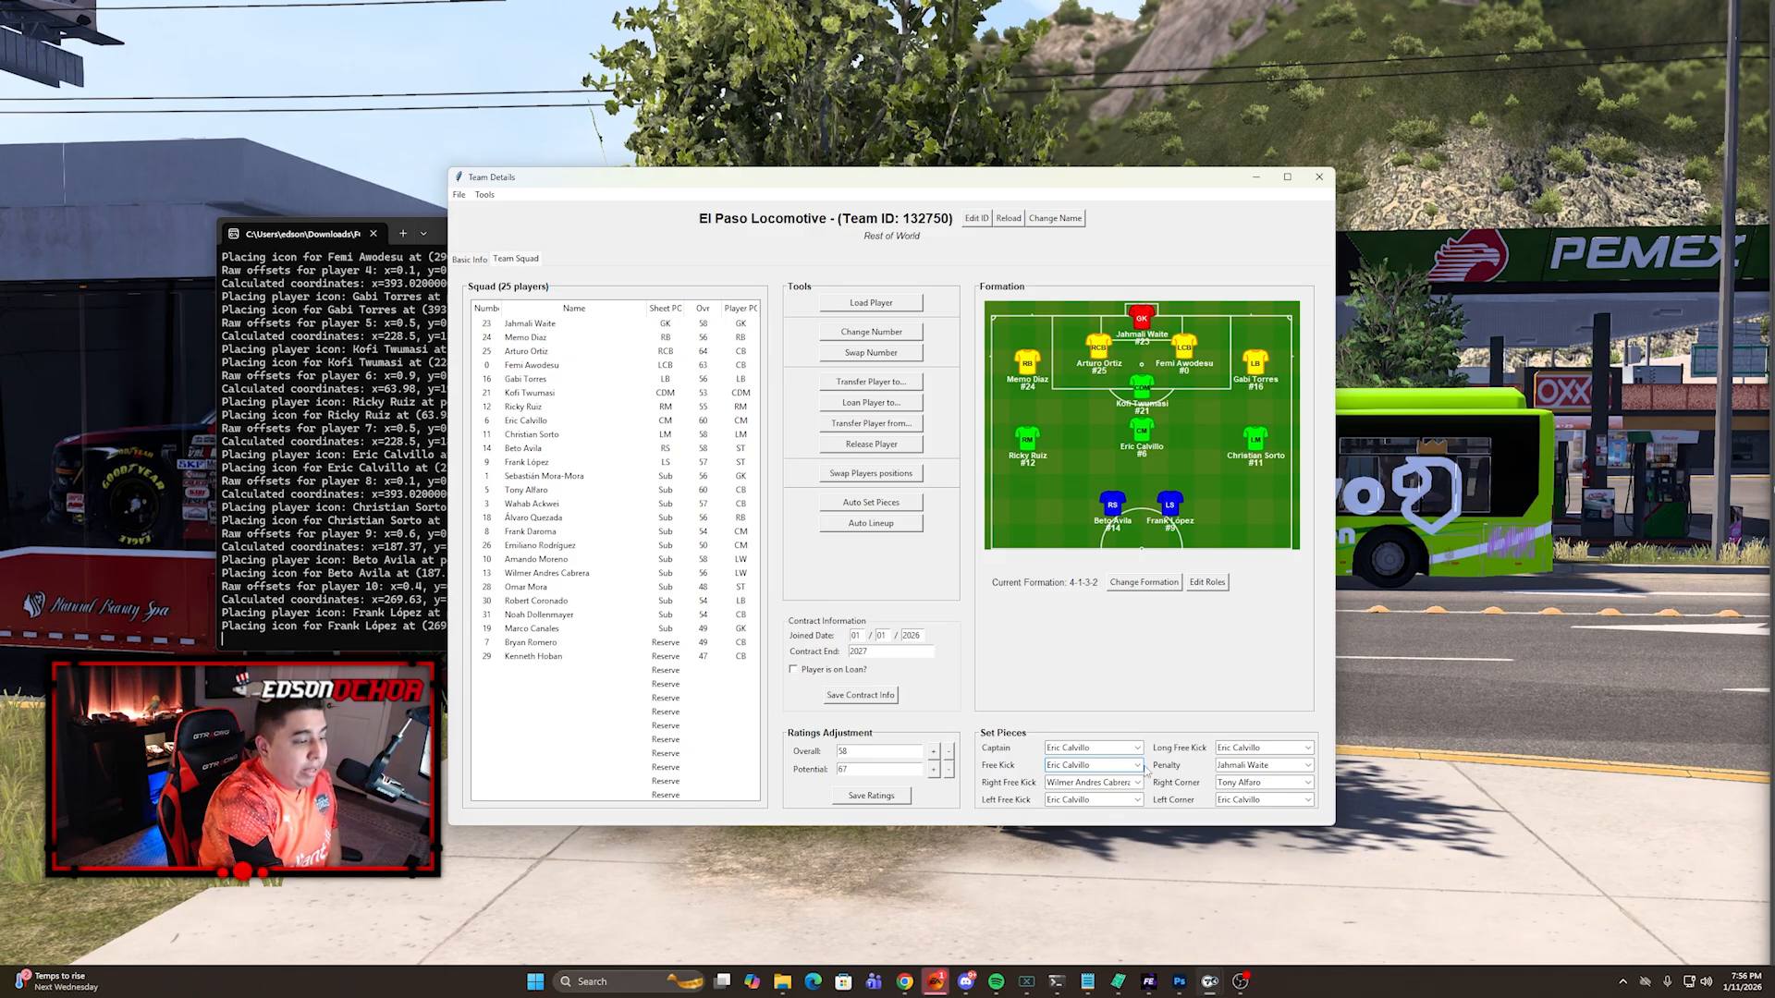
Step: Assign the number 12 right midfielder as taker of the free kick, right free kick, left free kick and right corner
left_click(1138, 766)
left_click(1079, 781)
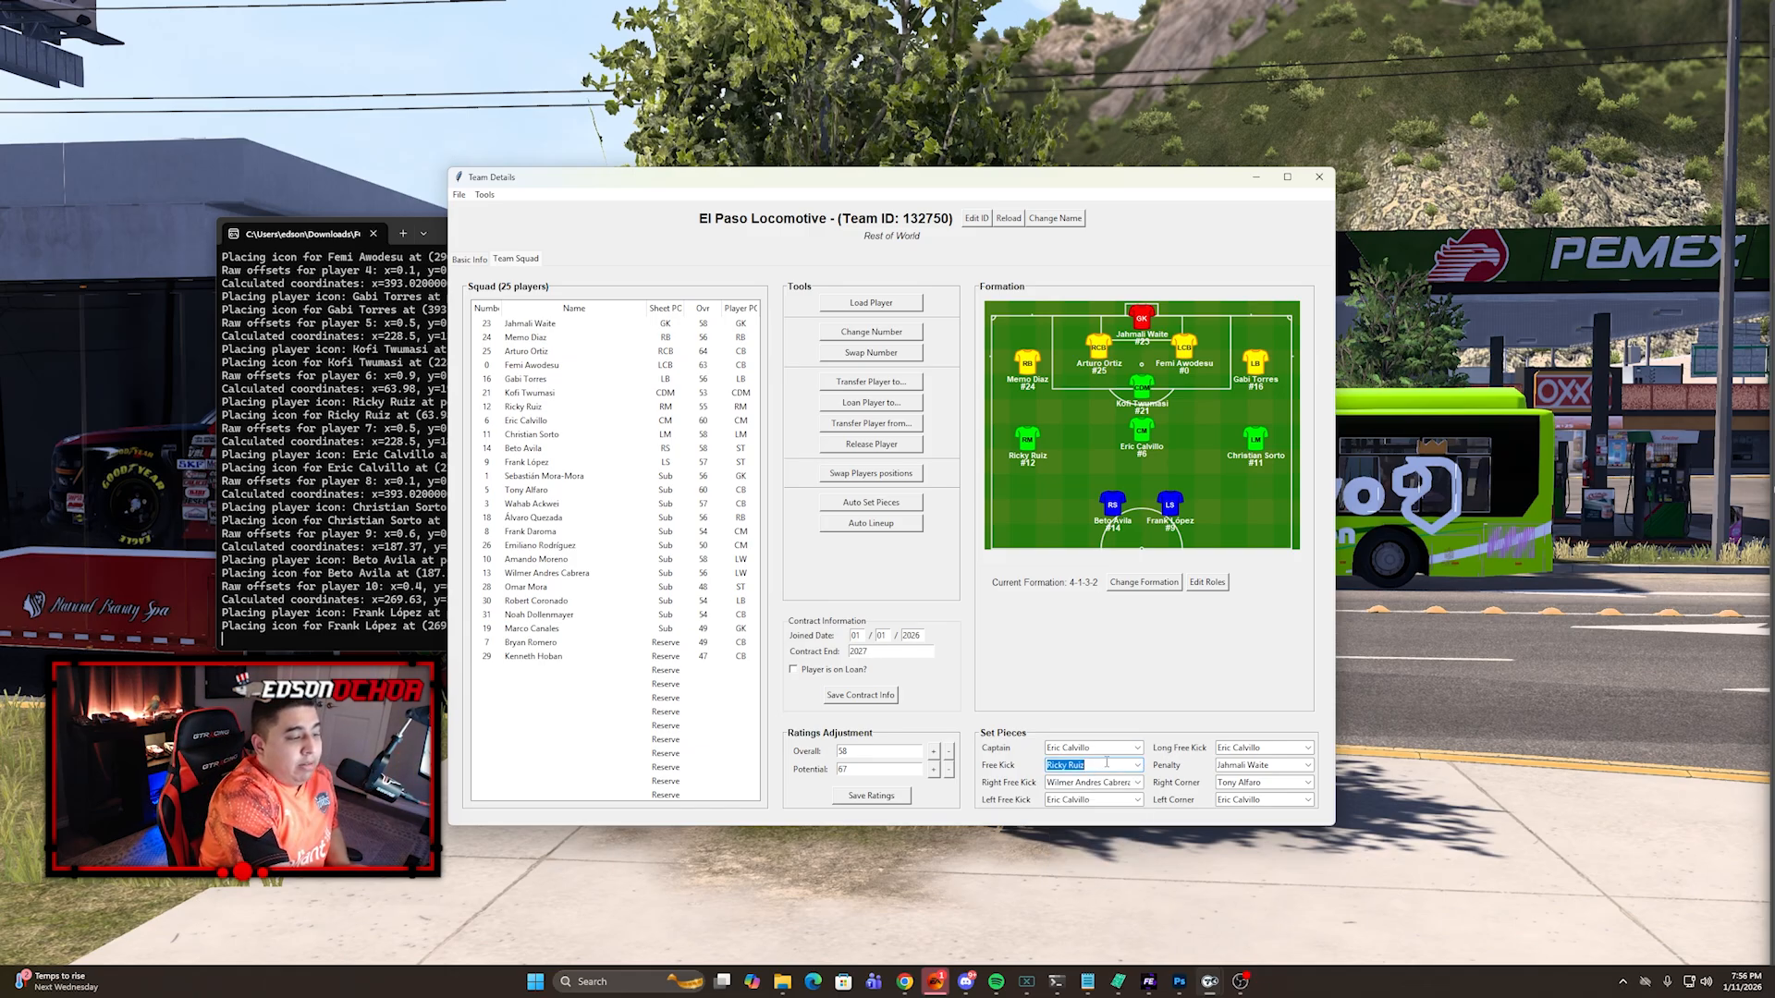
left_click(1138, 783)
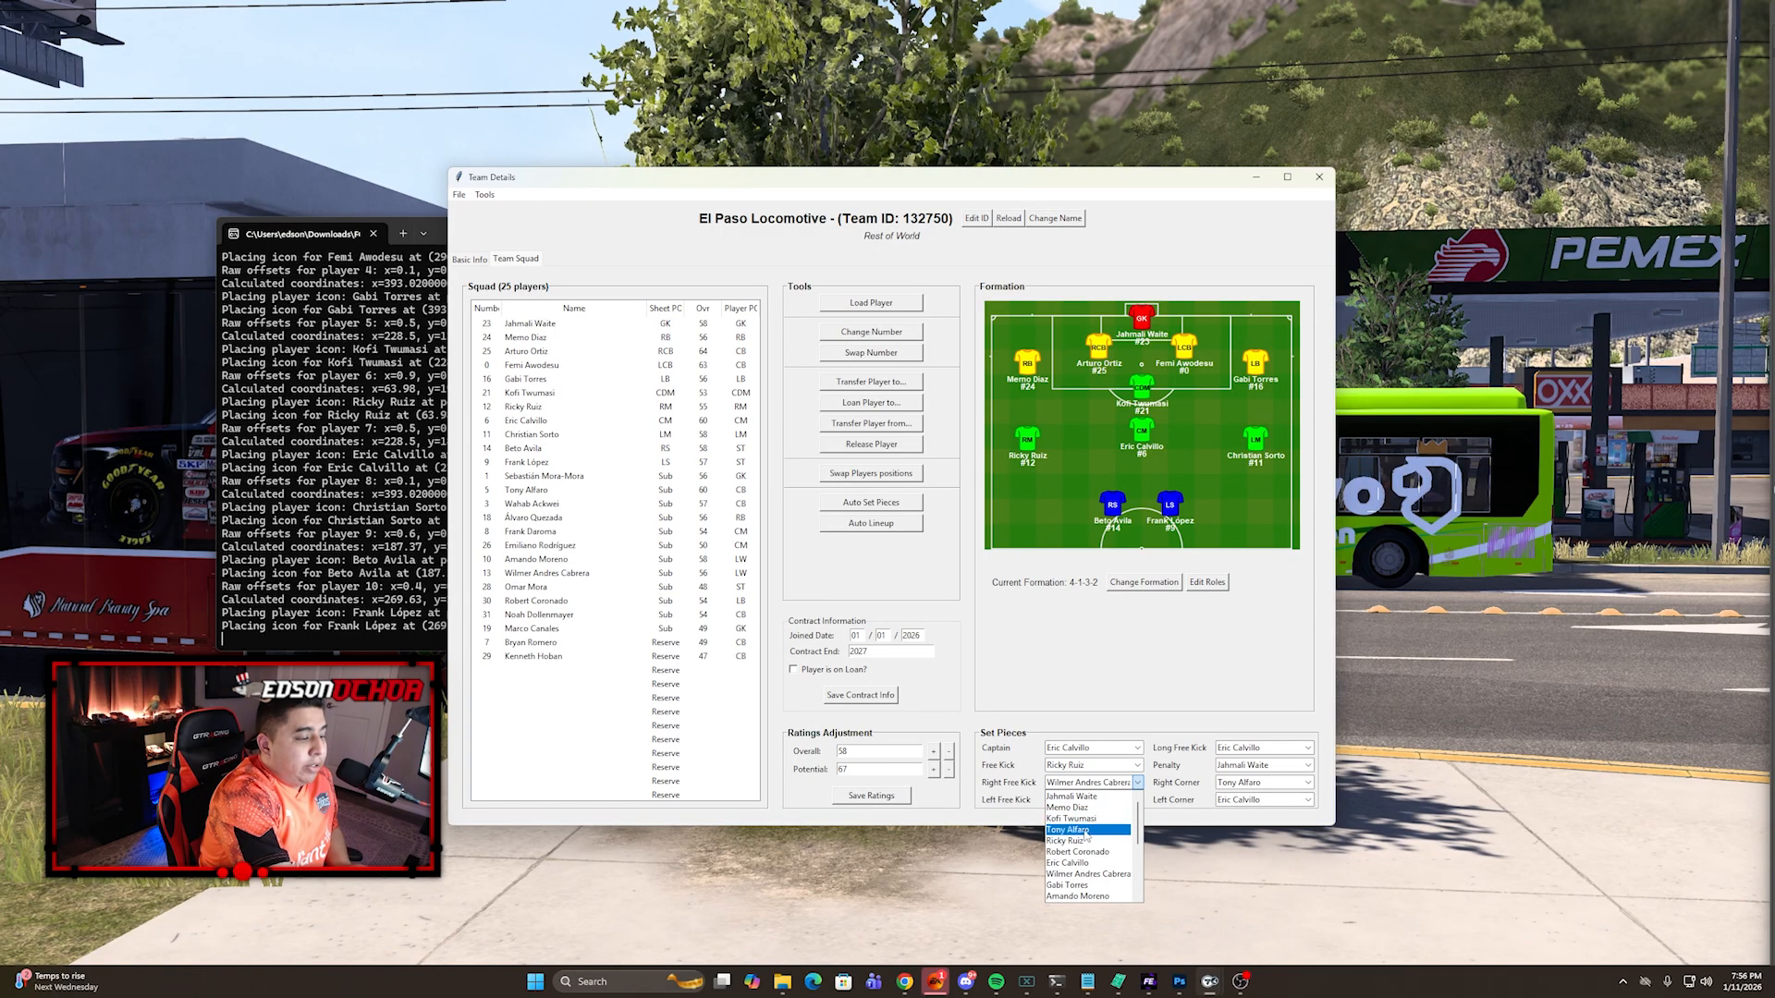
left_click(1089, 840)
left_click(1137, 800)
scroll(1096, 837, "up", 3)
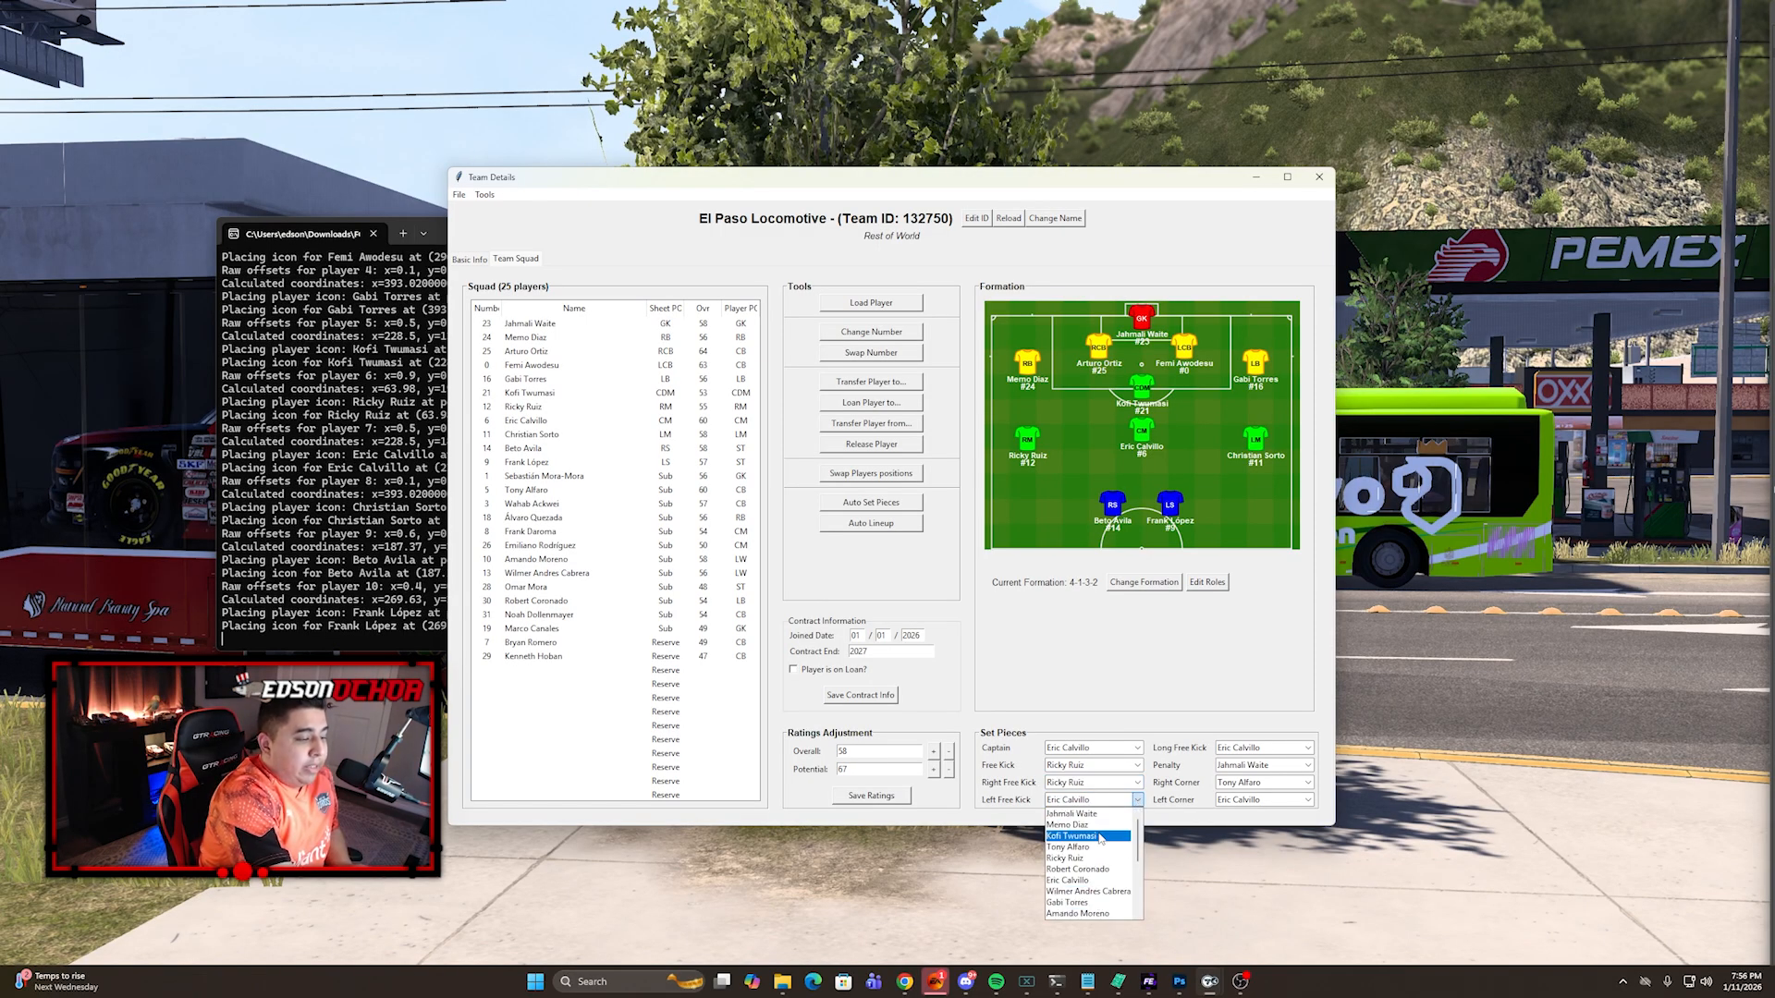
left_click(1081, 847)
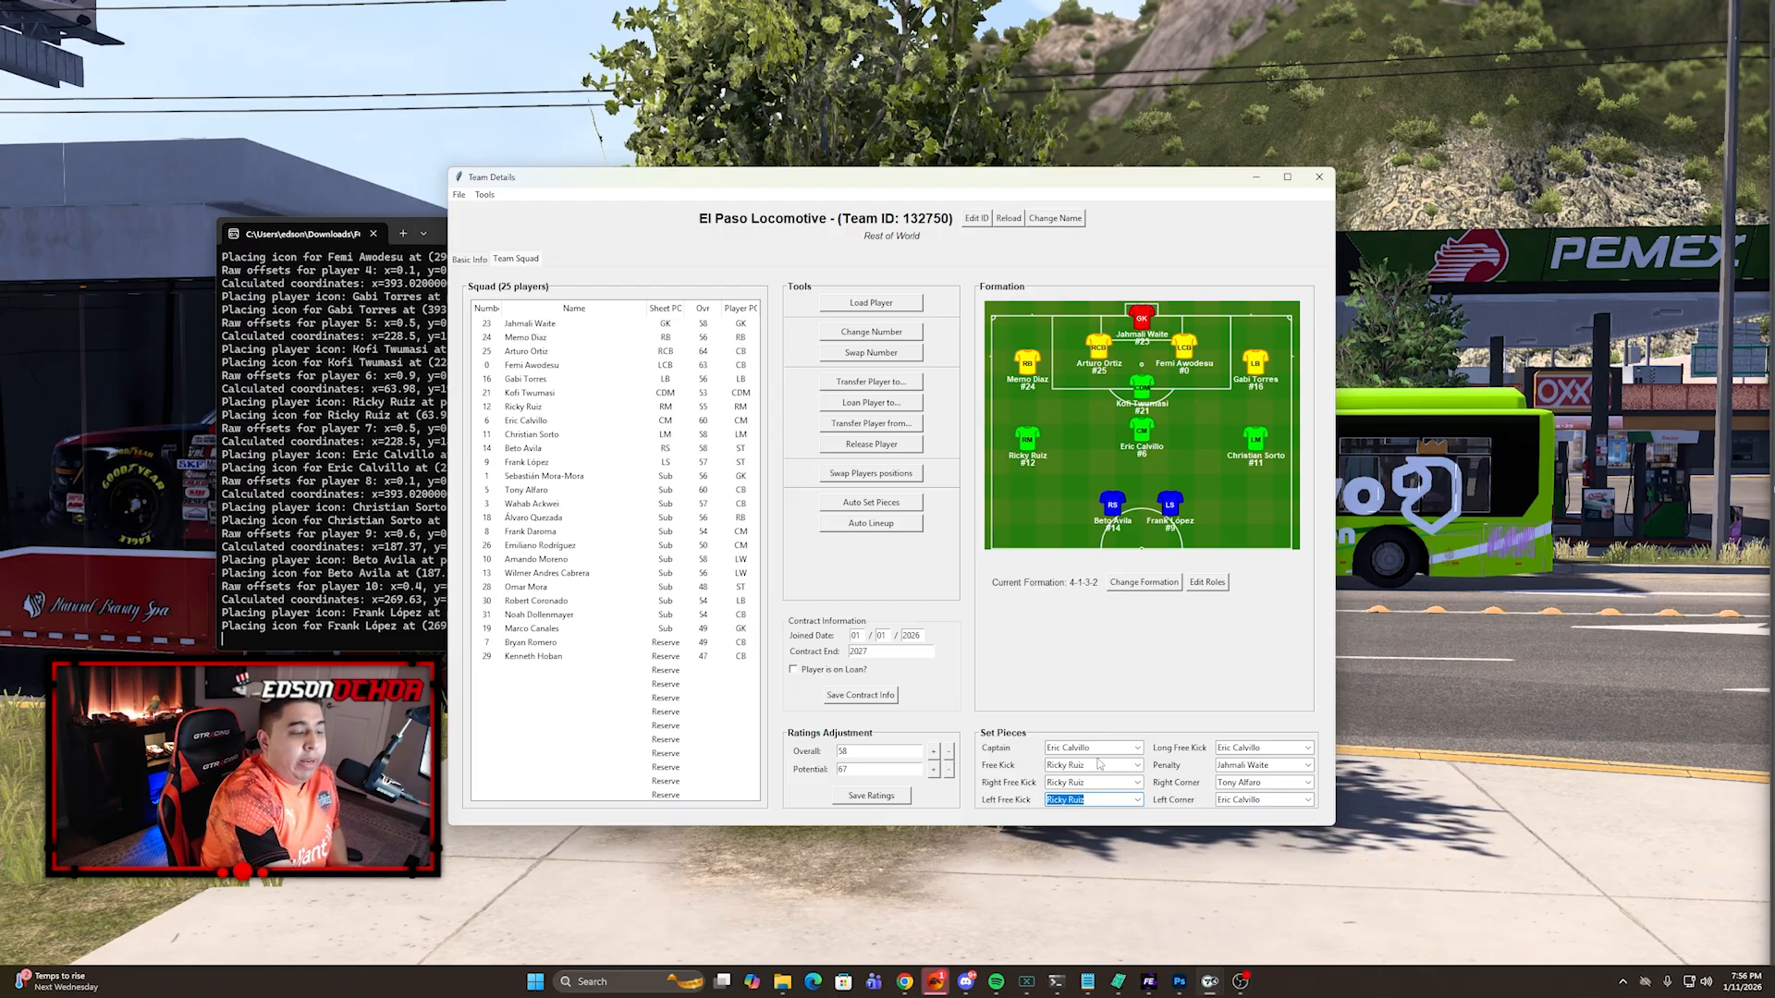
left_click(1306, 783)
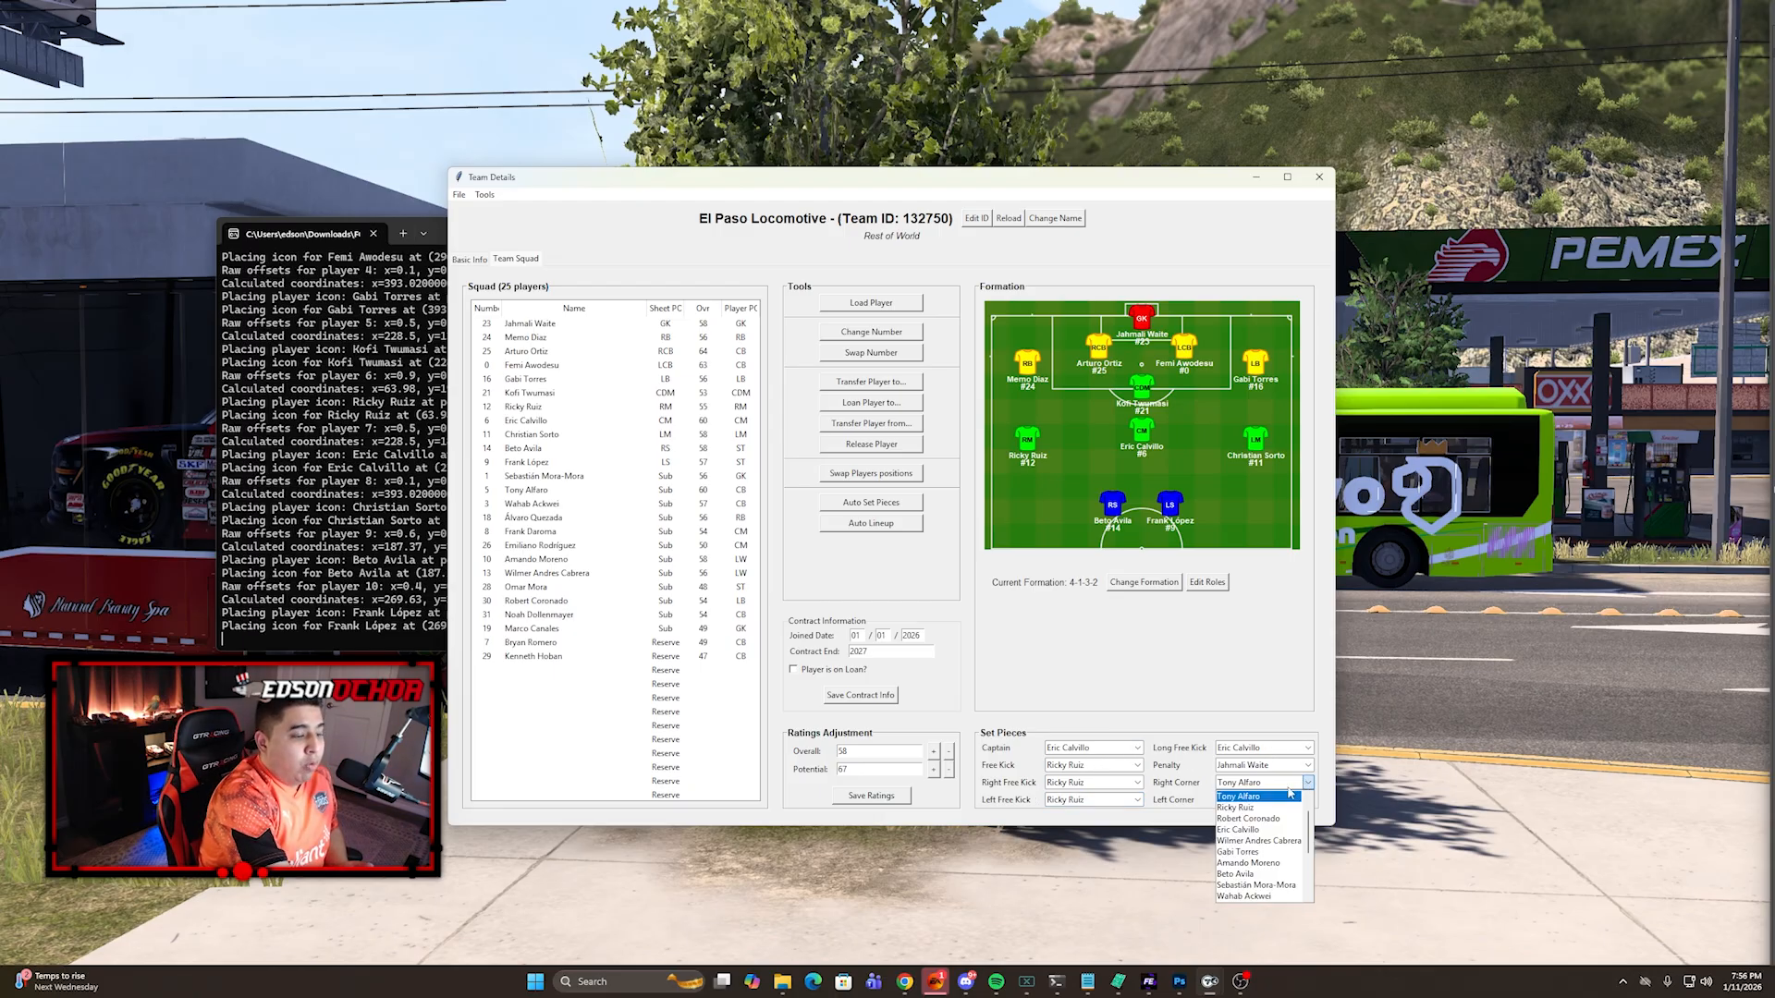
scroll(1263, 859, "up", 1)
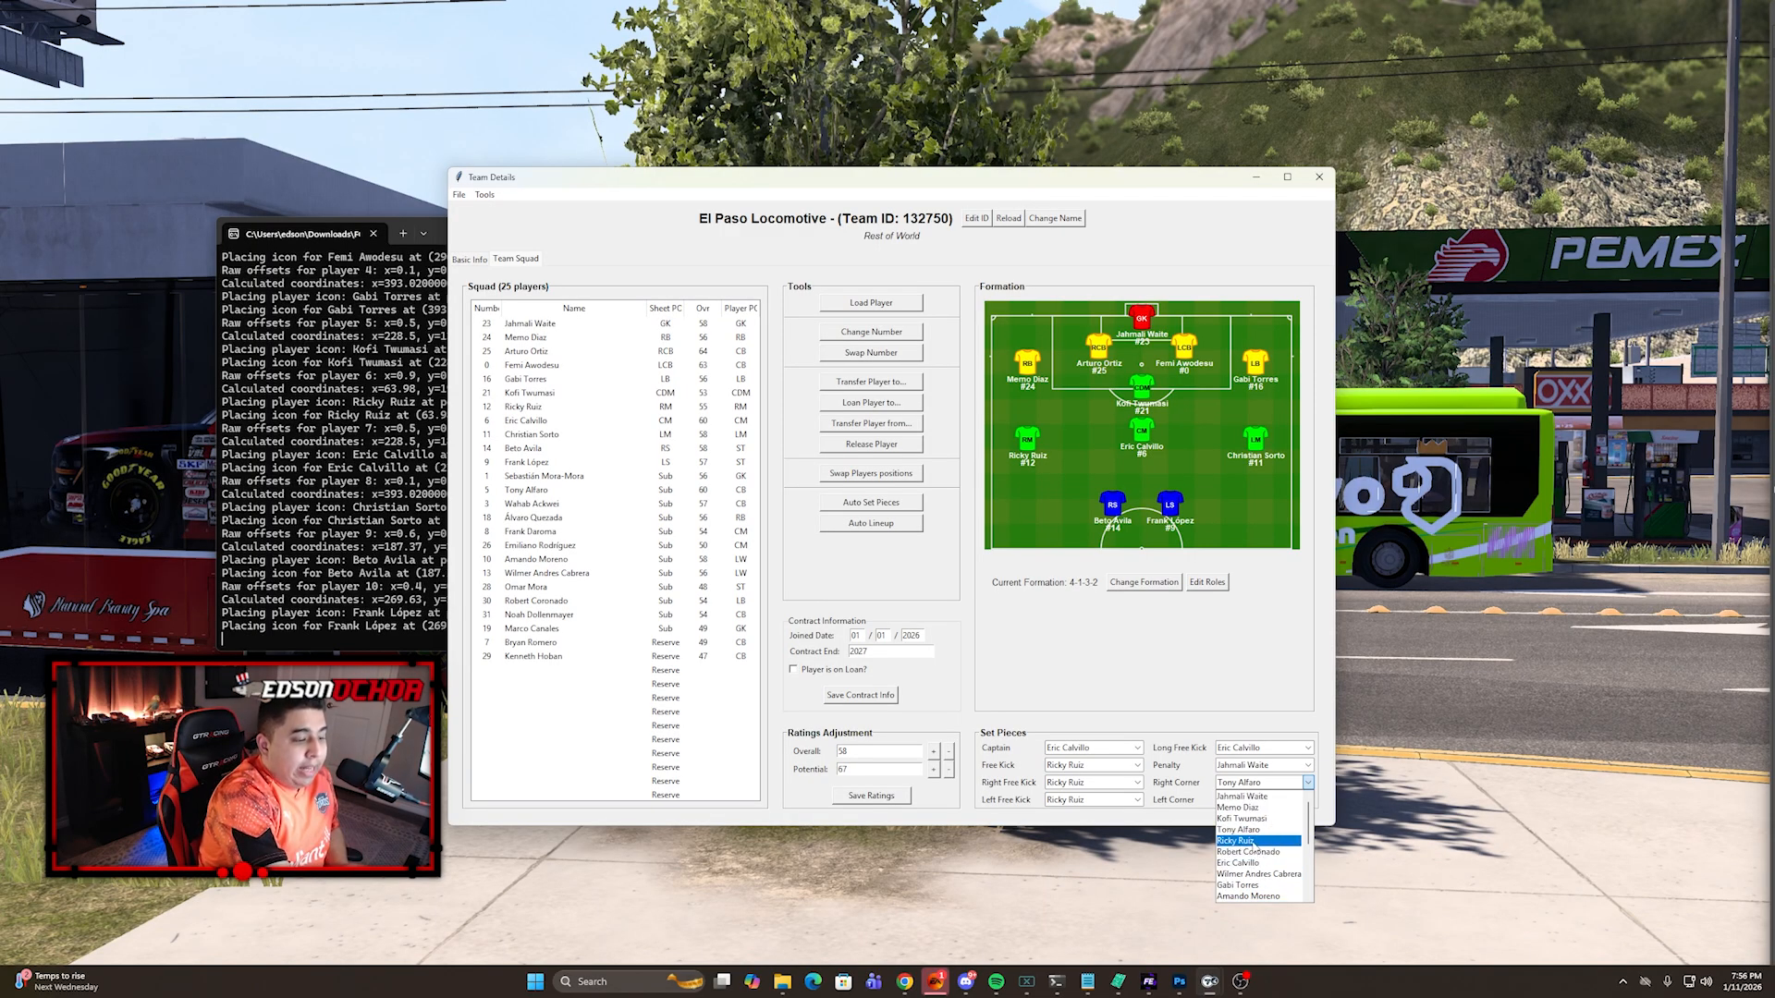
left_click(1257, 841)
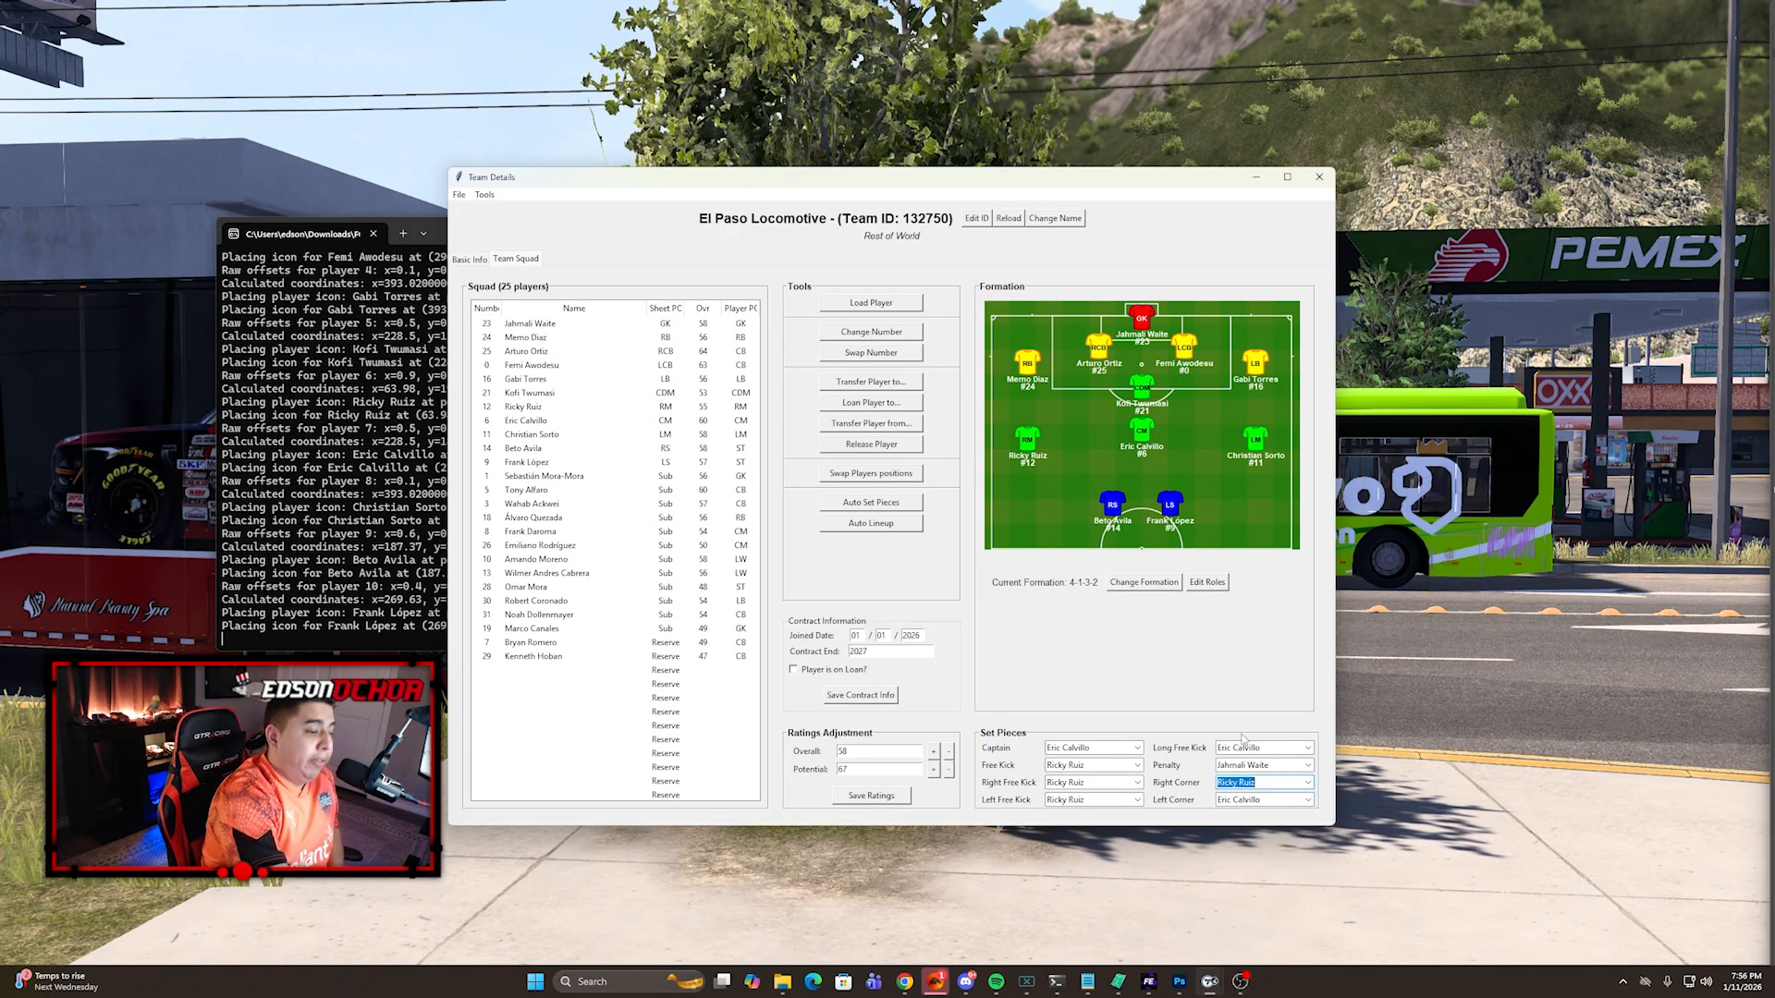
Step: Open the formation change form, view the available formations, and cancel without applying one
left_click(1146, 583)
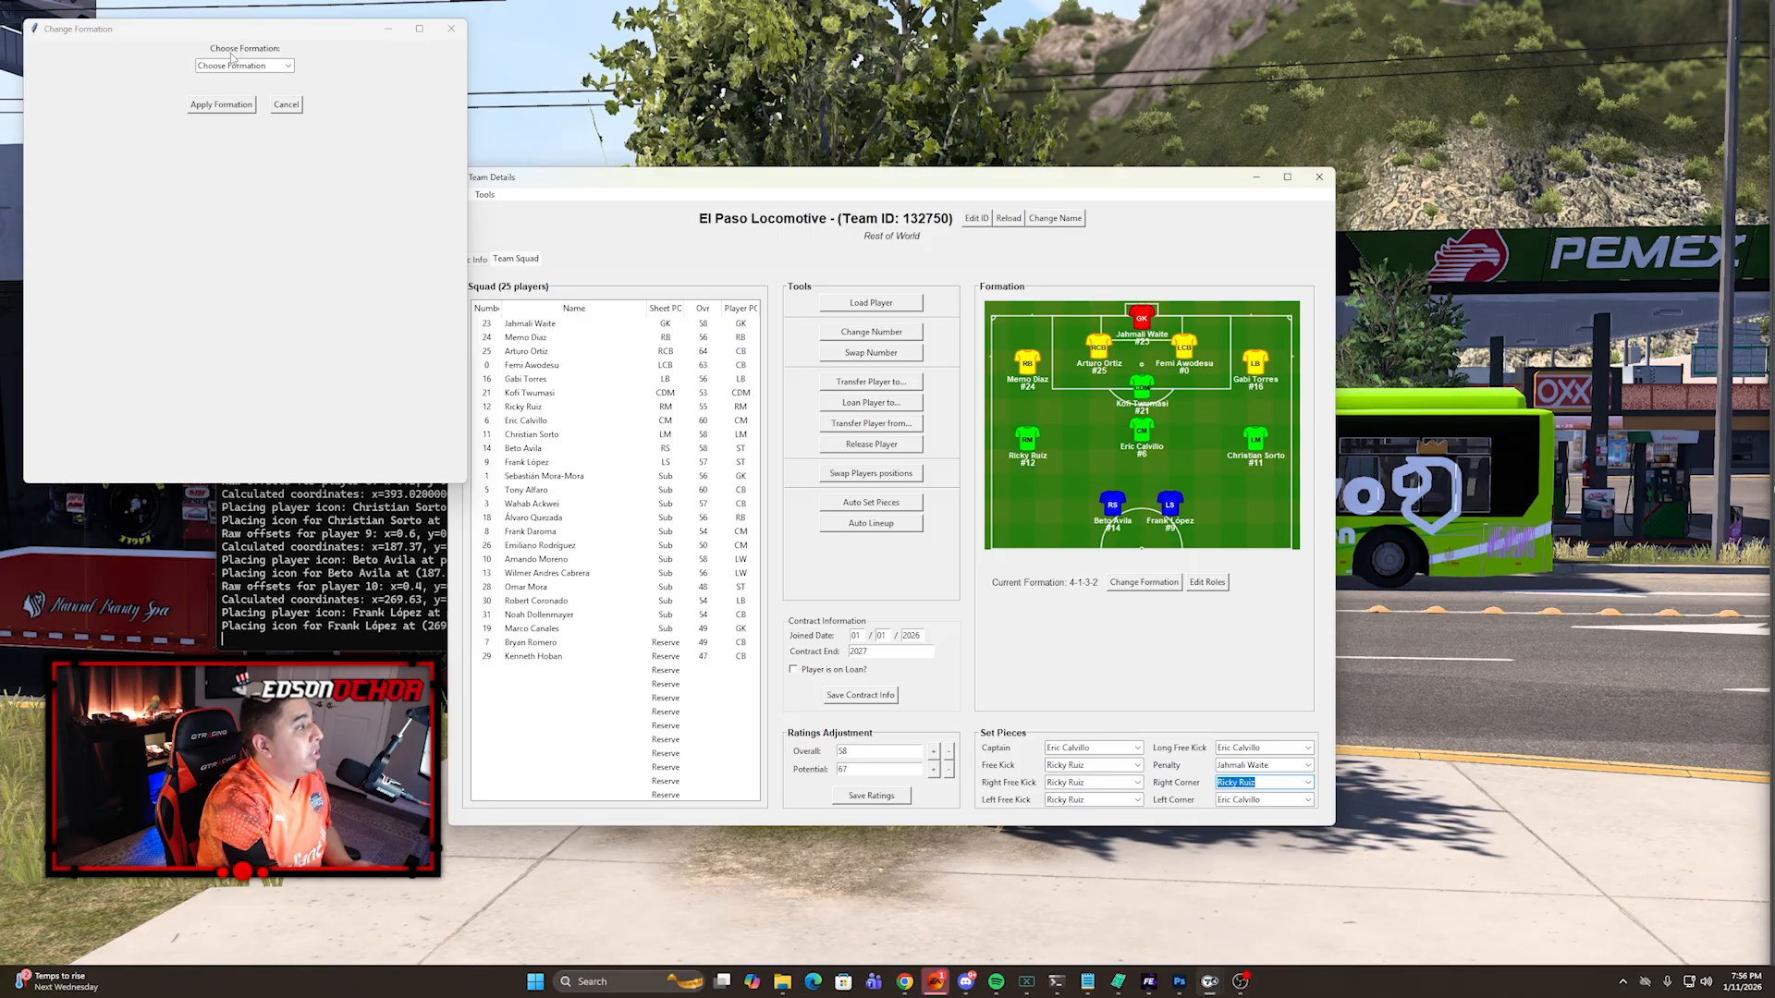
left_click(931, 242)
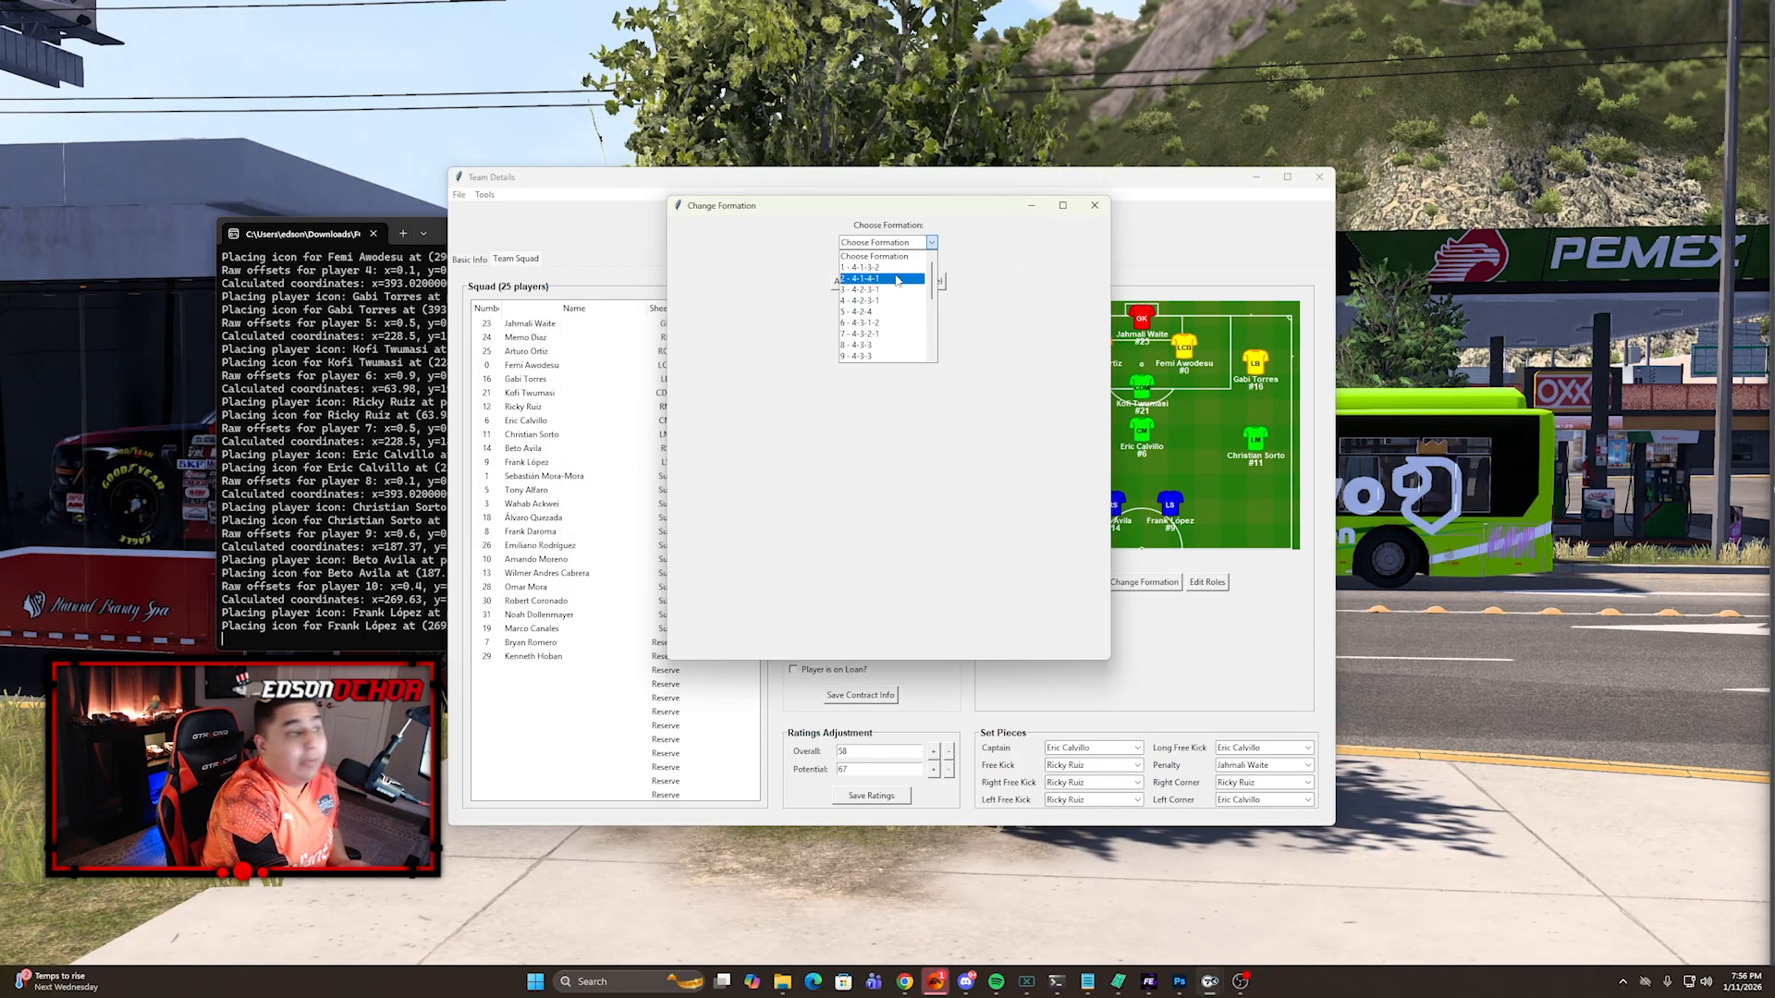
left_click(1003, 266)
left_click(936, 281)
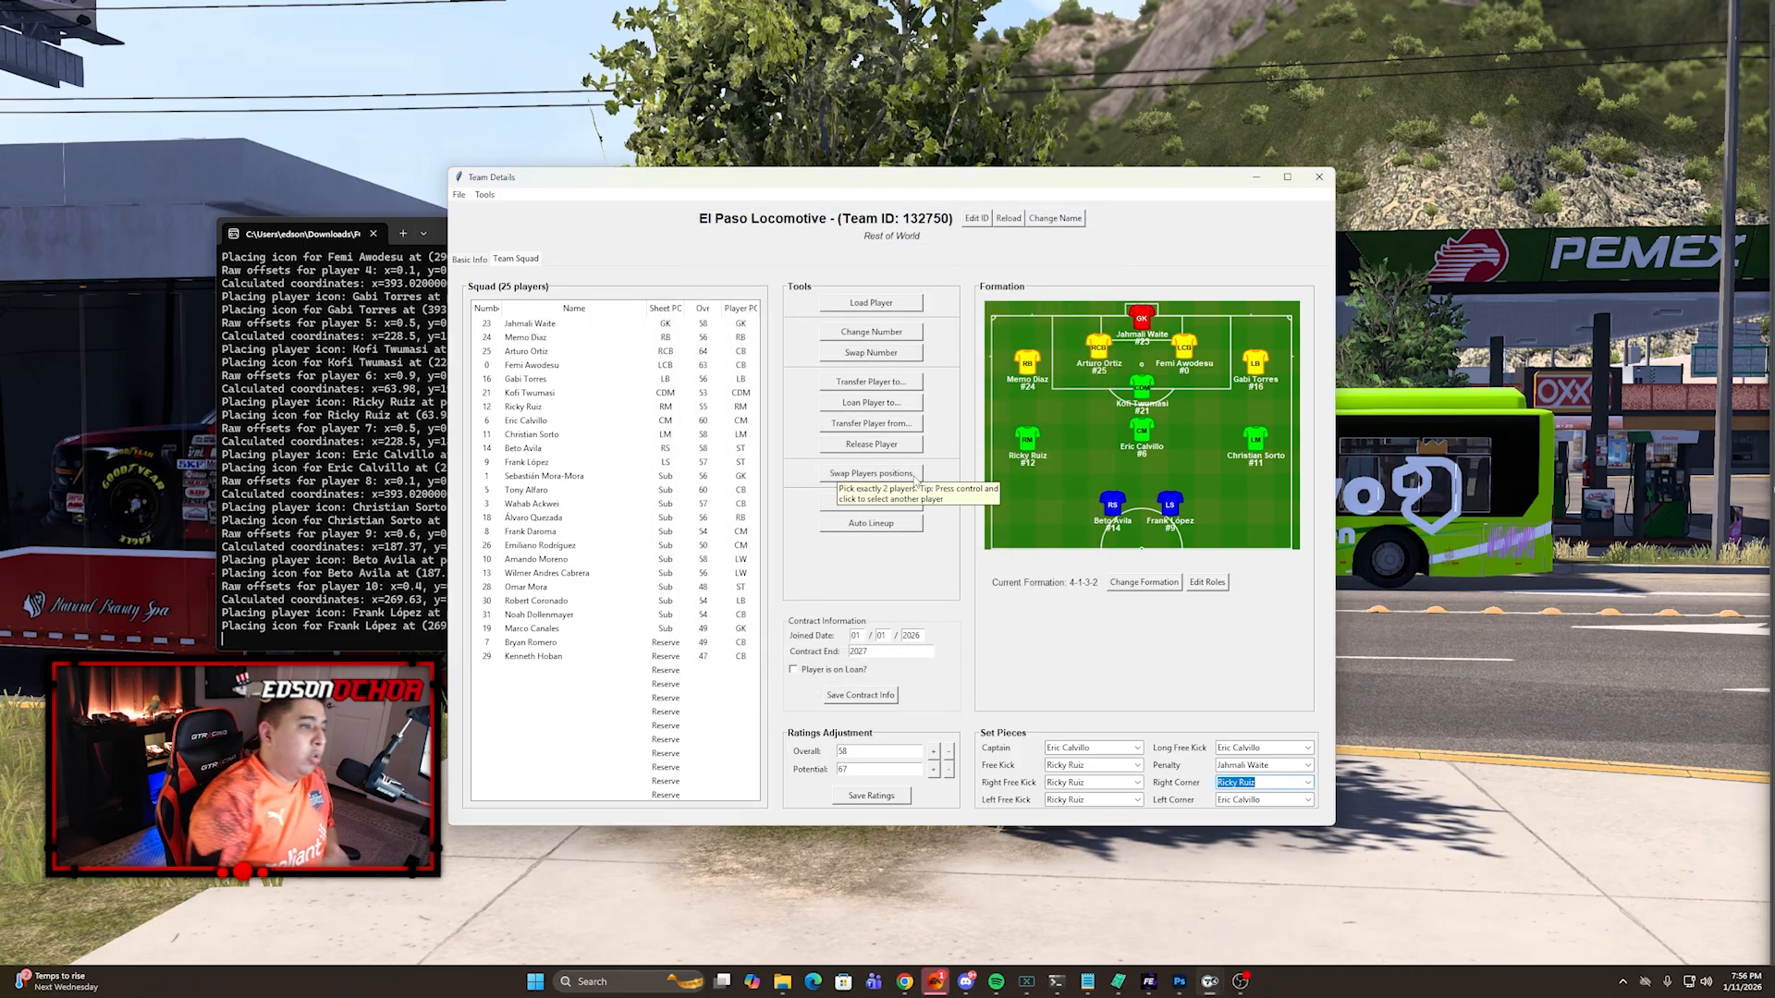
Step: Open the player roles editor and check the right back's player positions and natural roles
left_click(1212, 581)
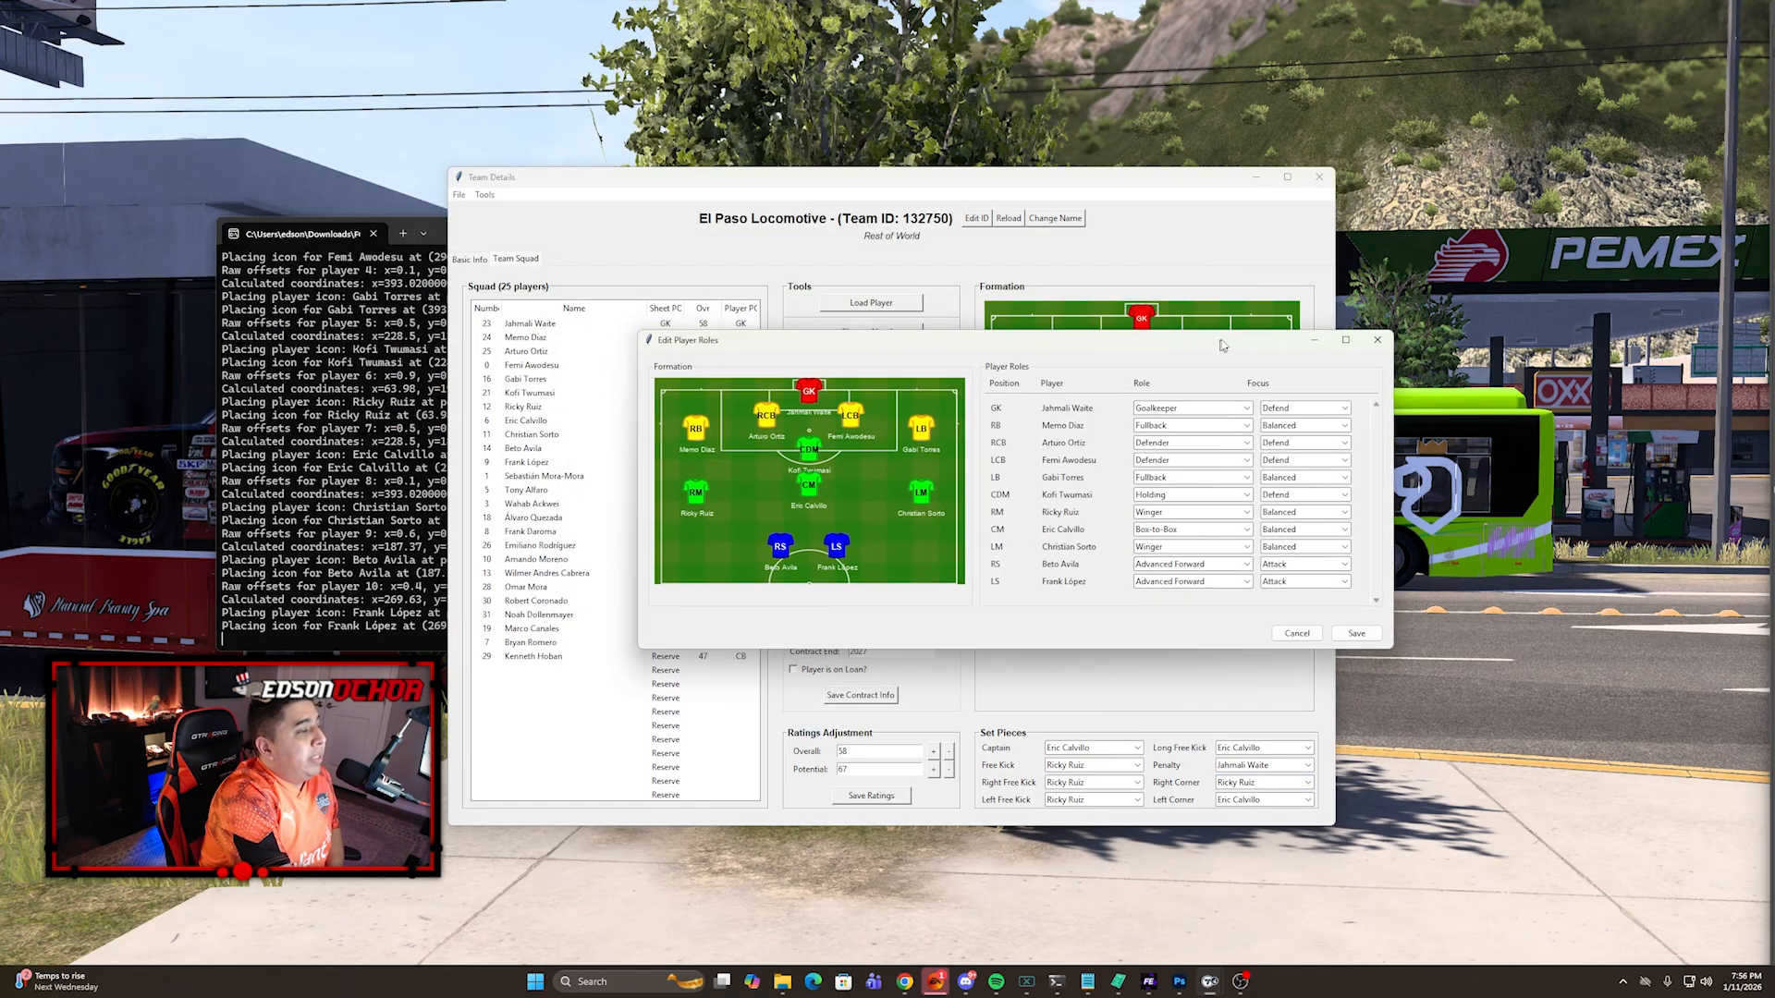
left_click_drag(1220, 344, 1140, 315)
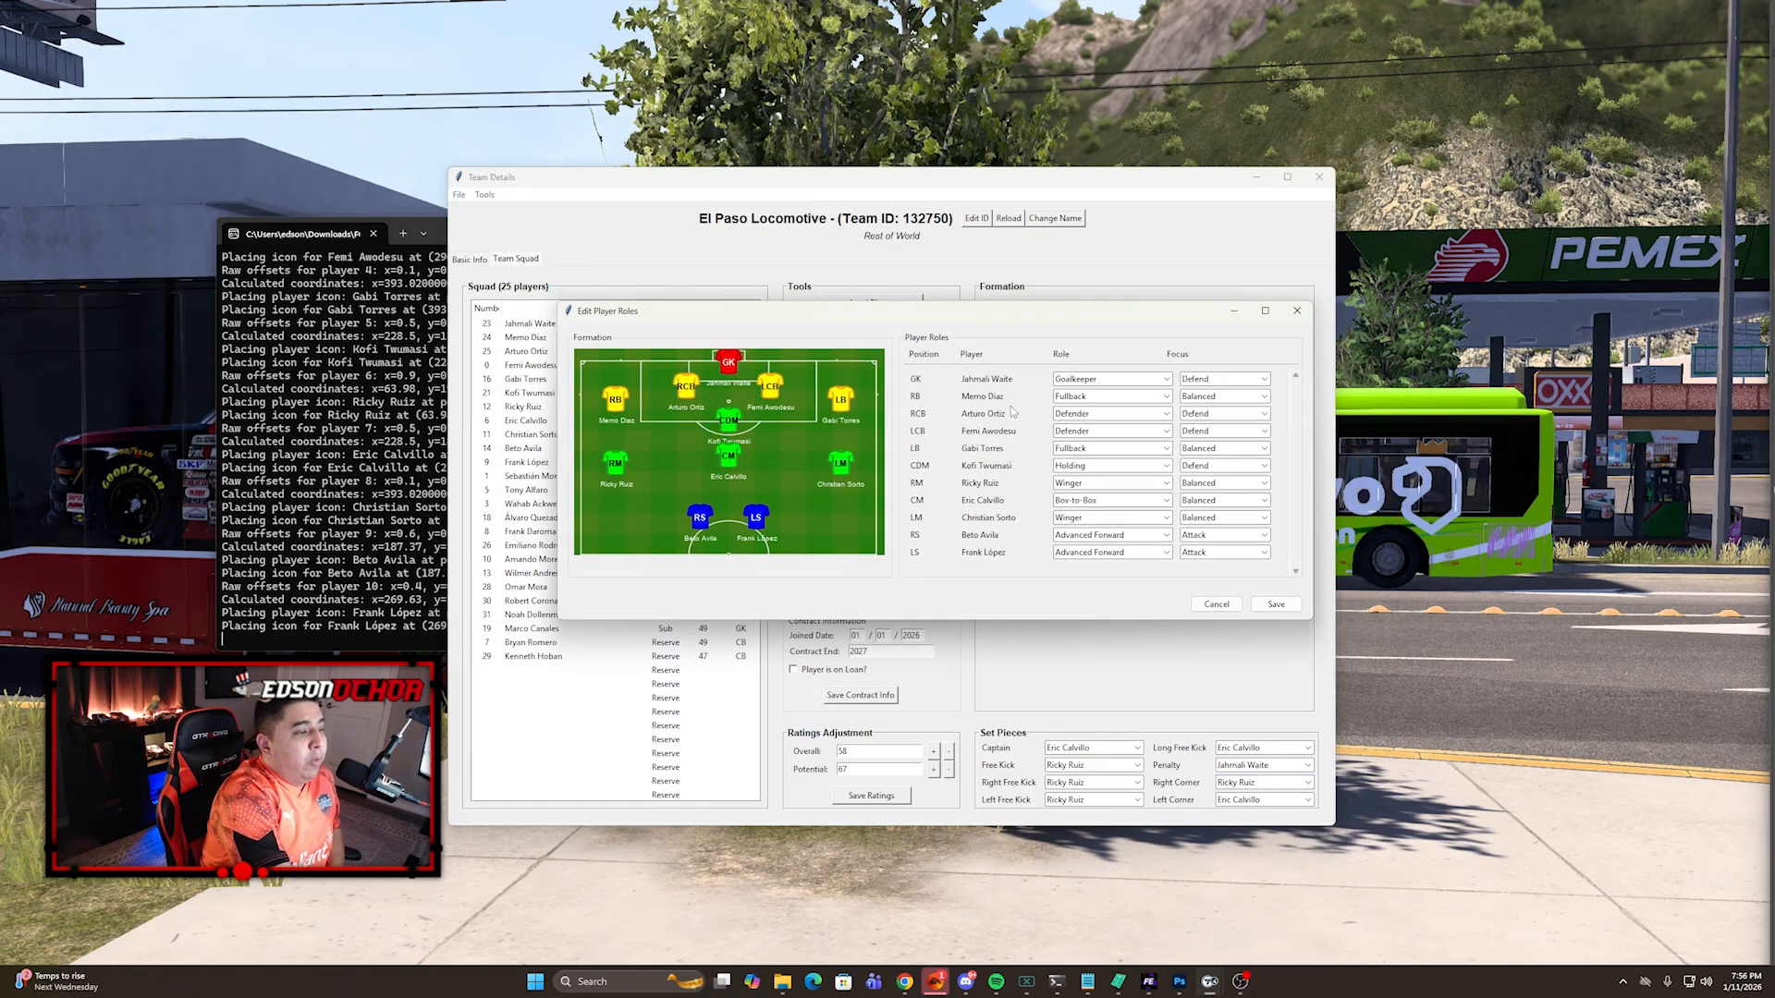
mouse_move(992, 404)
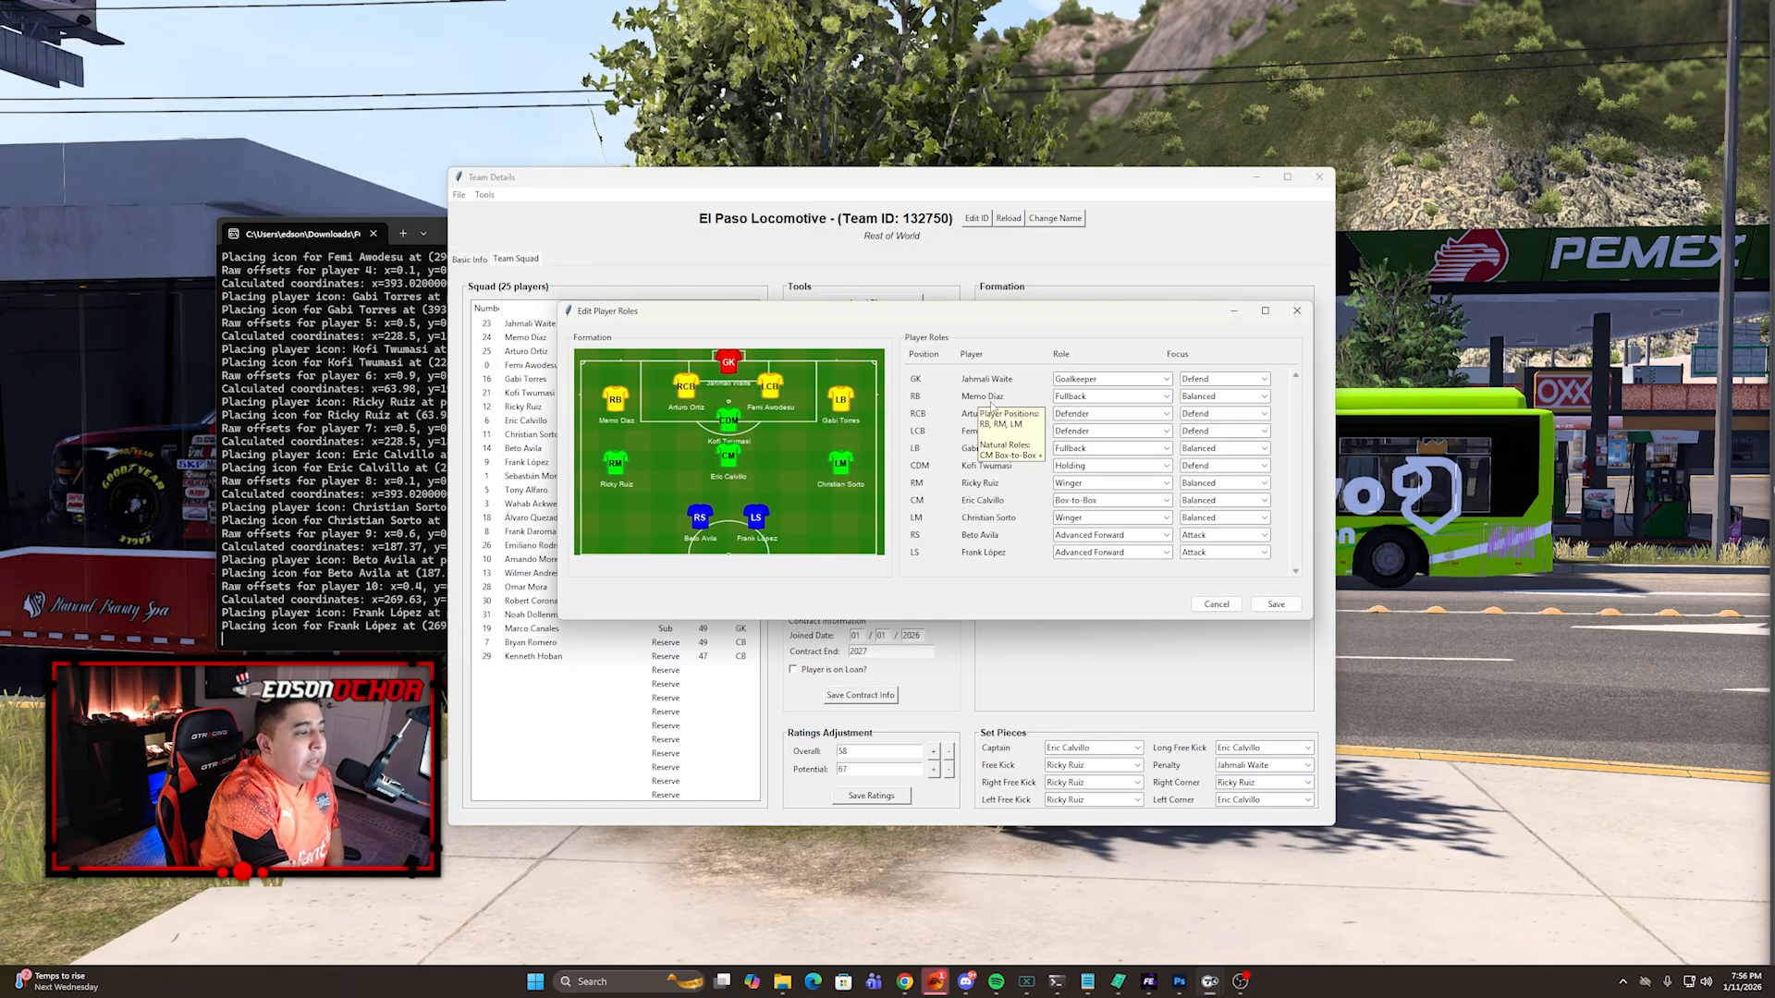
Step: Try the Fullback, Wingback and Falseback roles in turn for the right back
left_click(1168, 398)
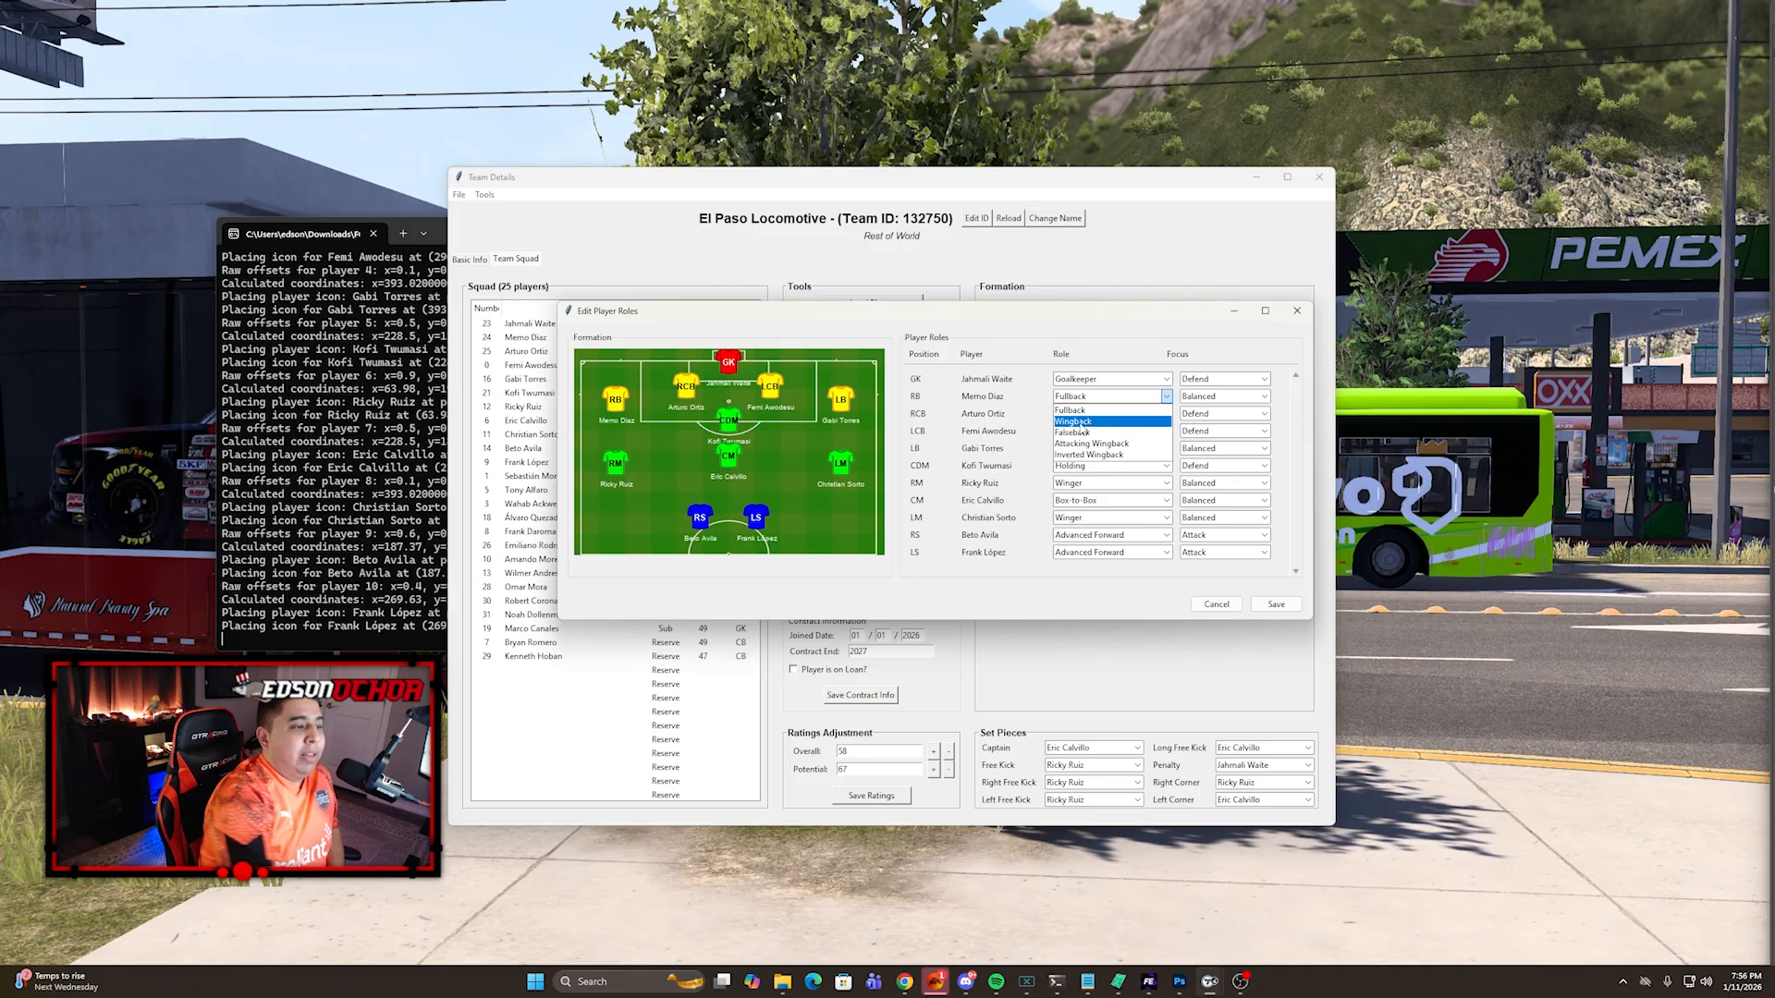
left_click(1123, 412)
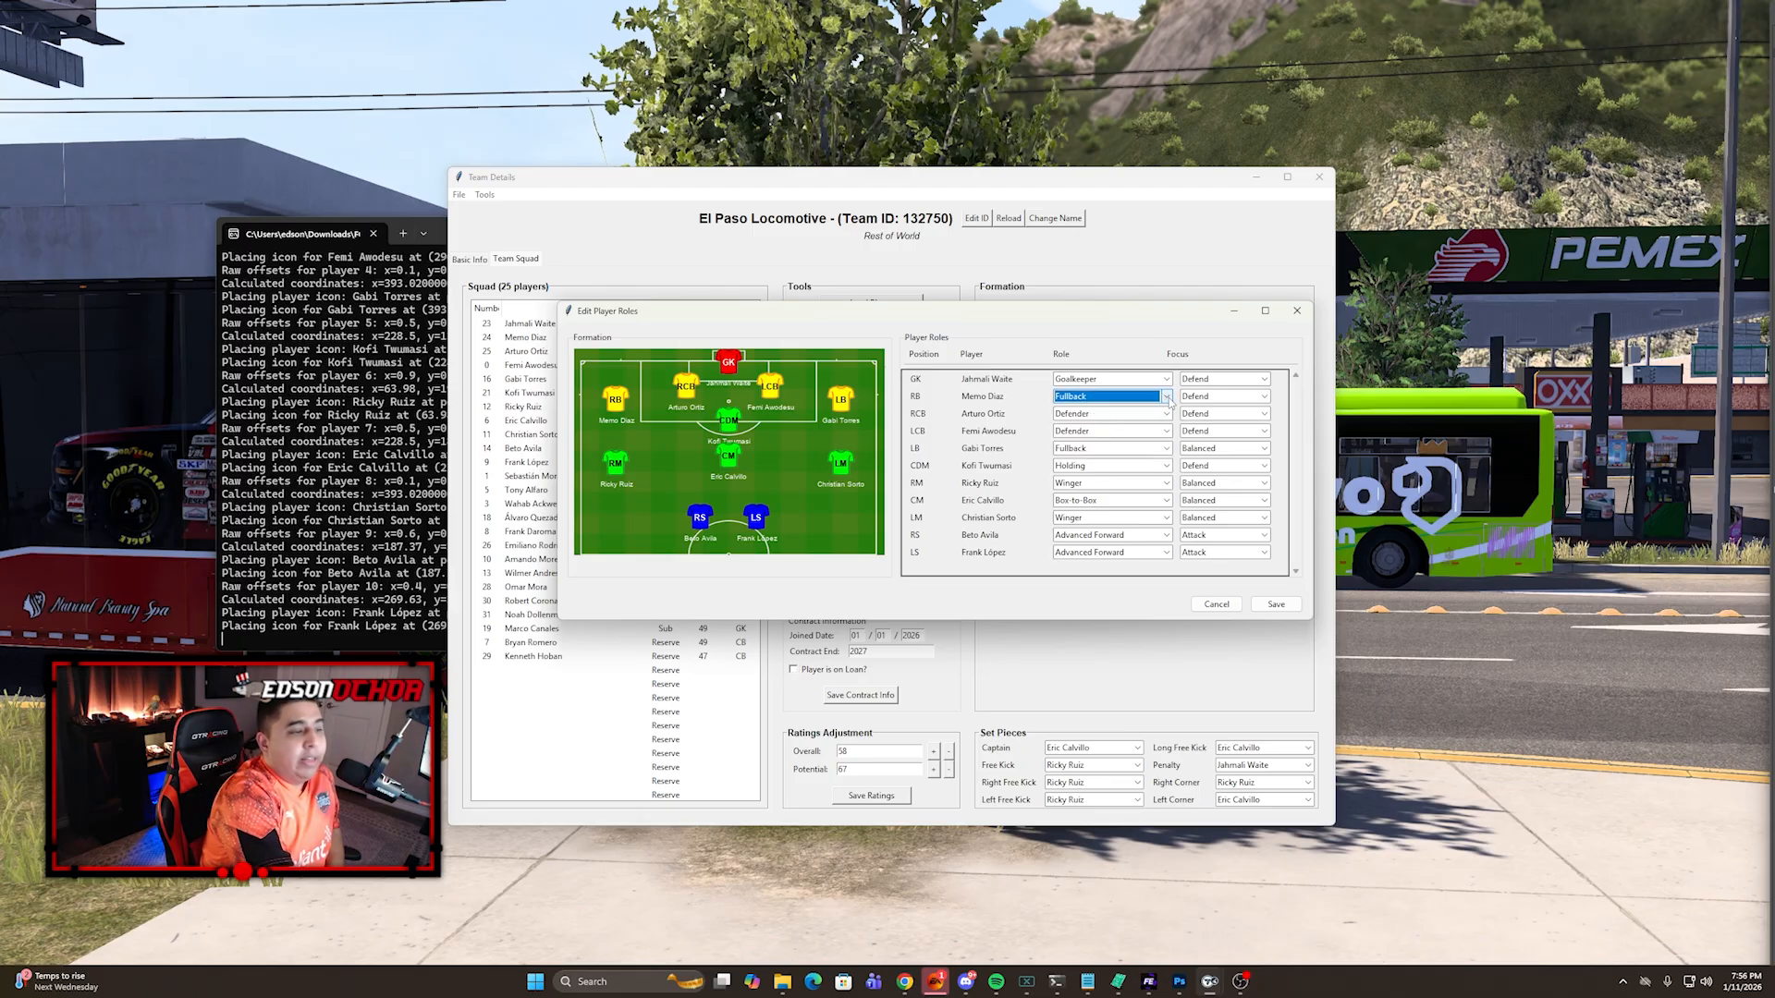
left_click(1166, 397)
left_click(1122, 430)
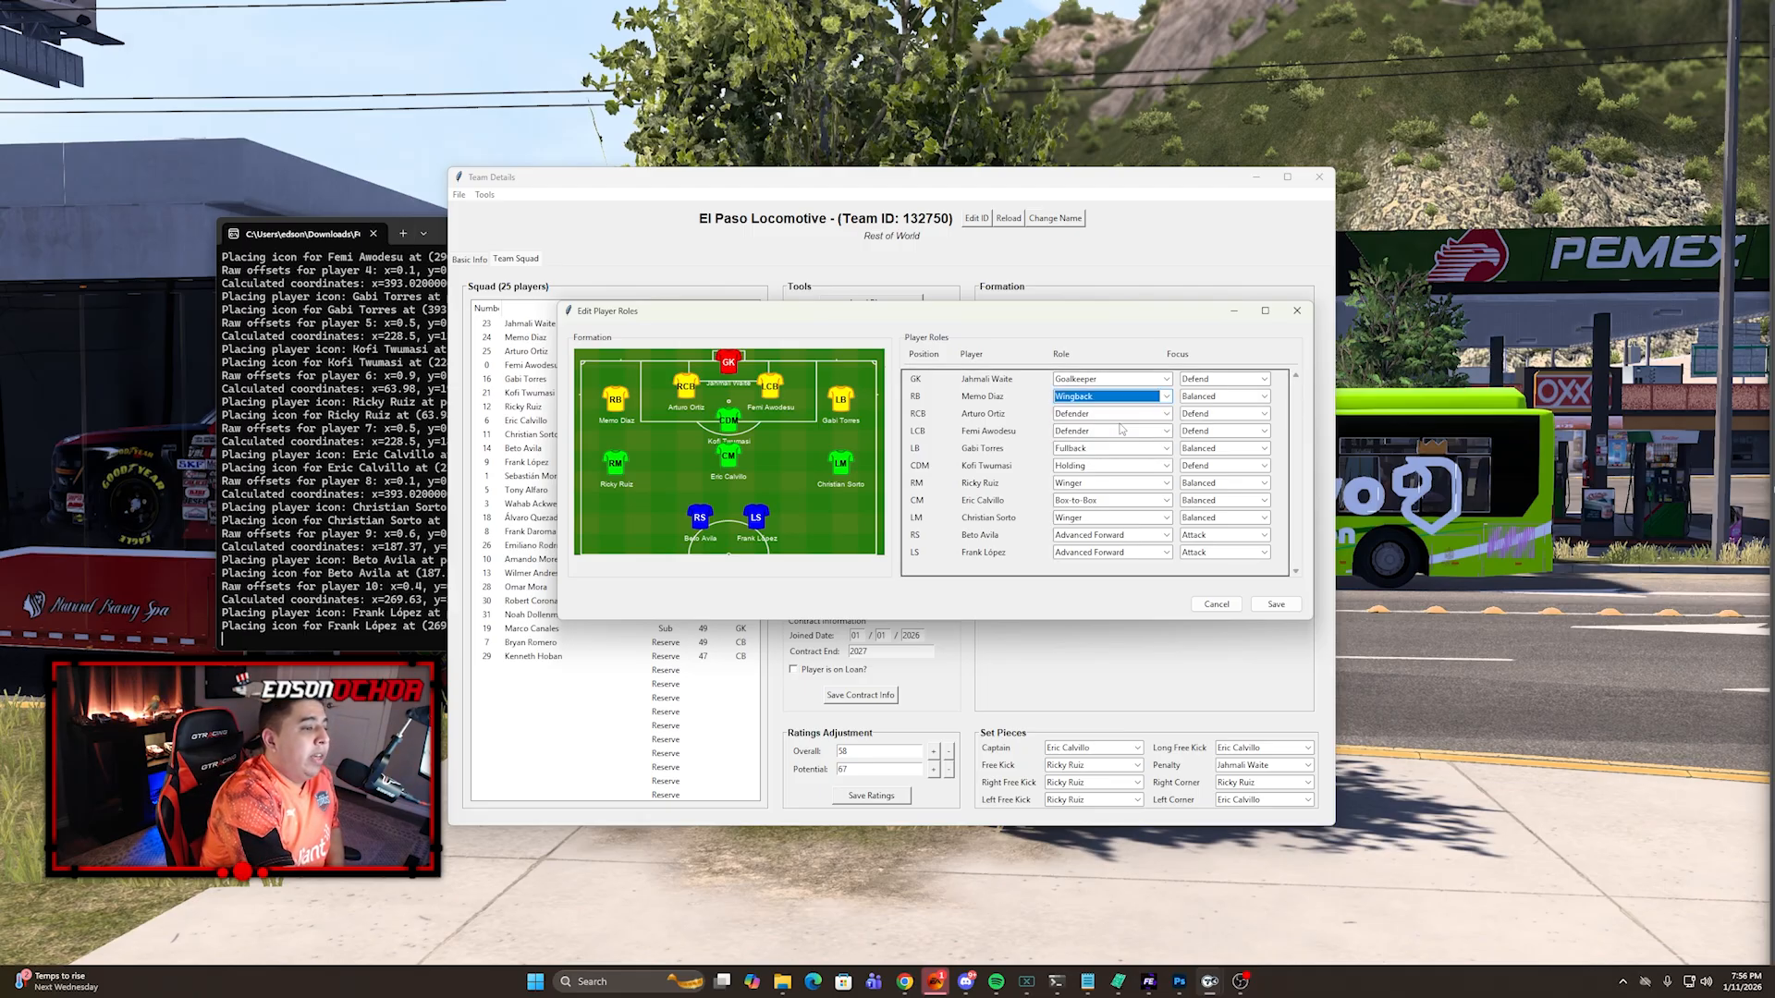
left_click(1167, 398)
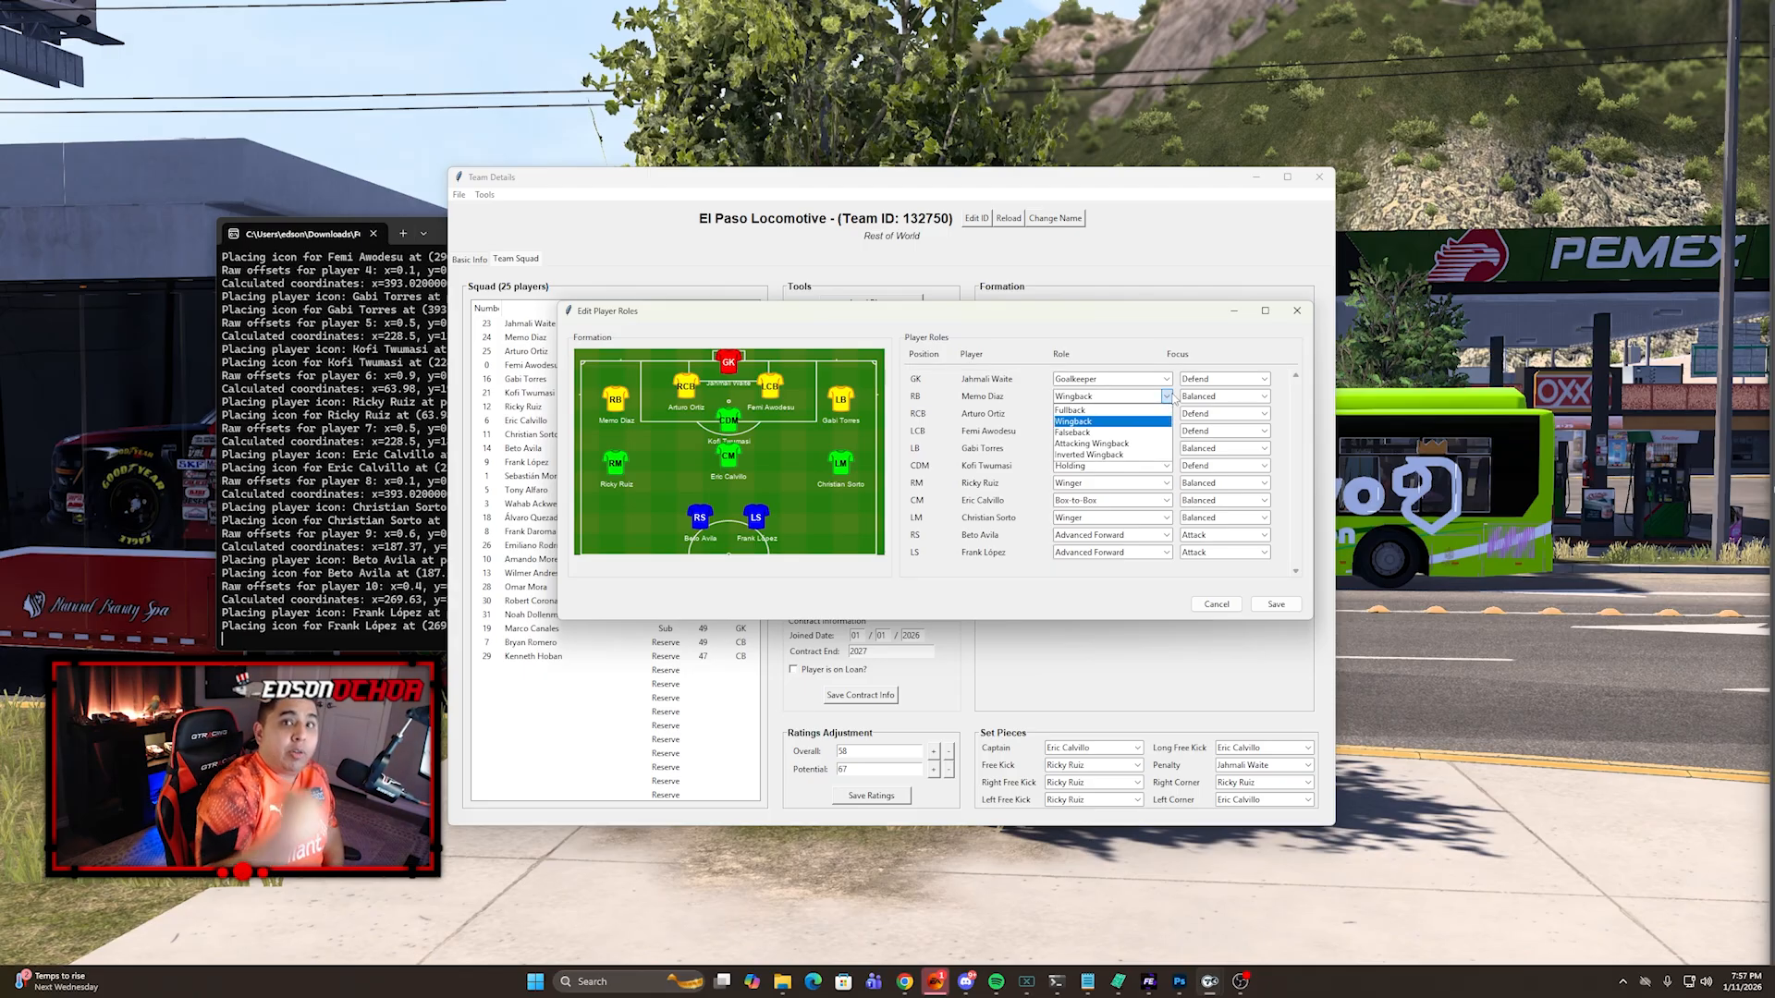
left_click(1100, 432)
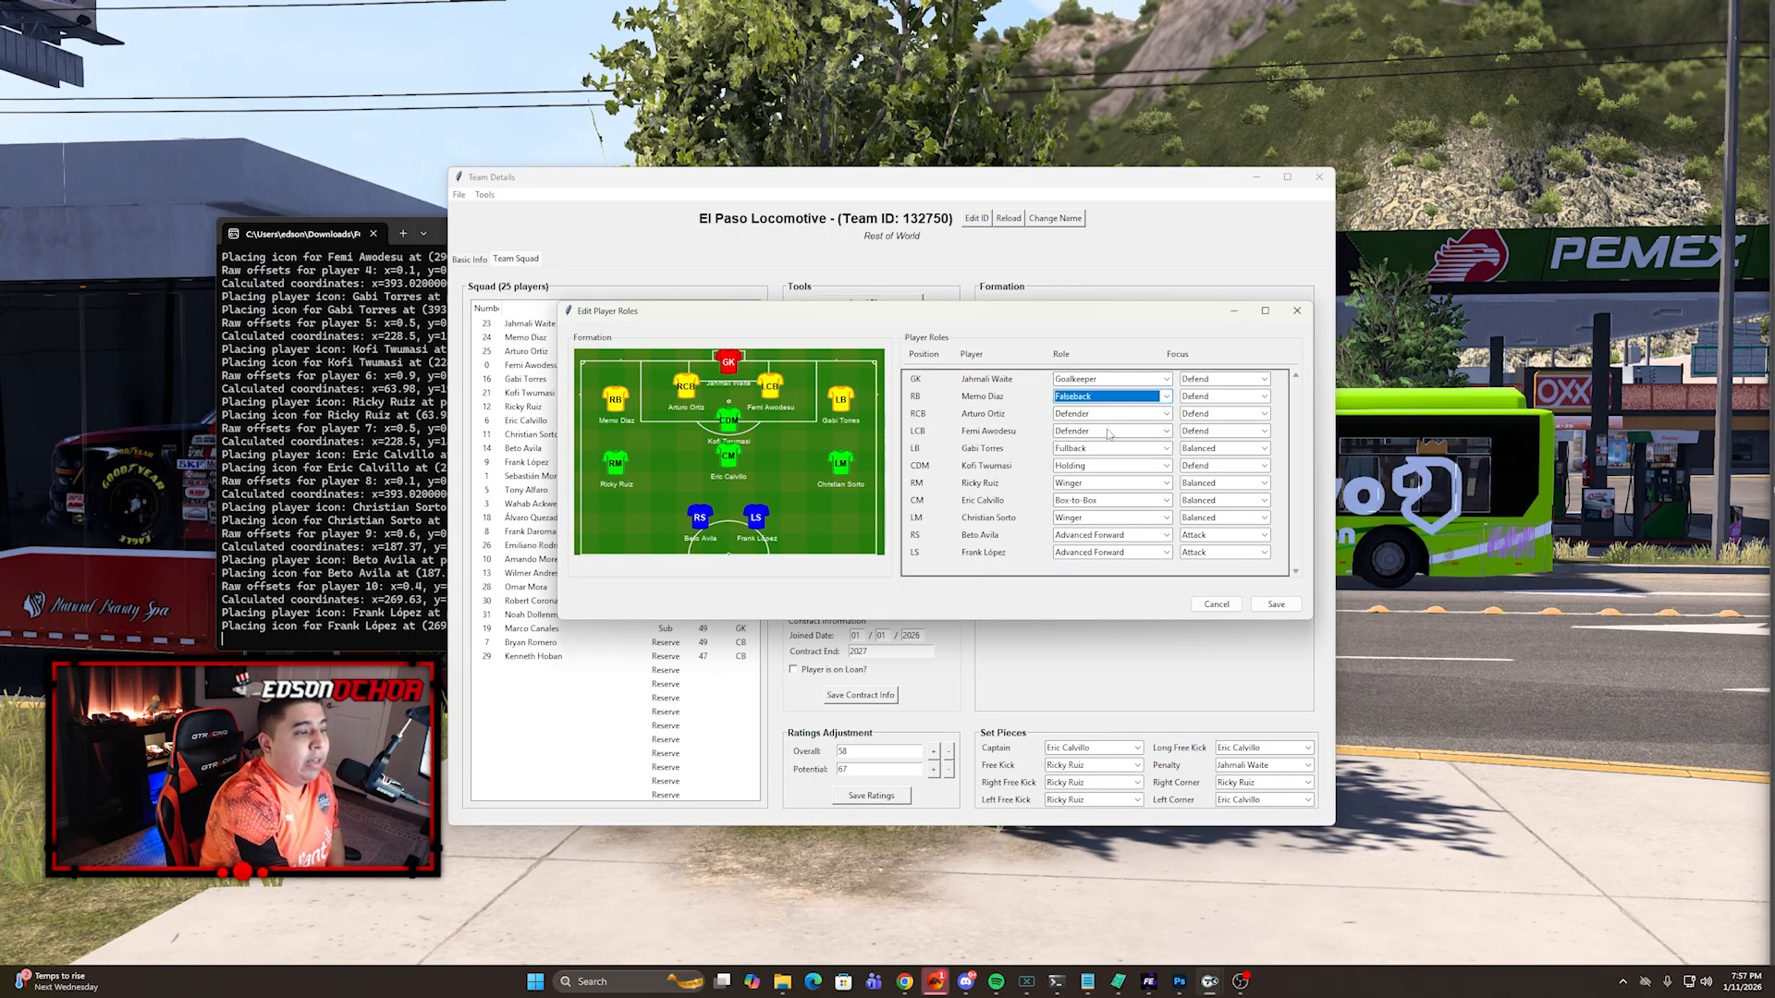
Step: Set the right back's role to Attacking Wingback
left_click(1164, 398)
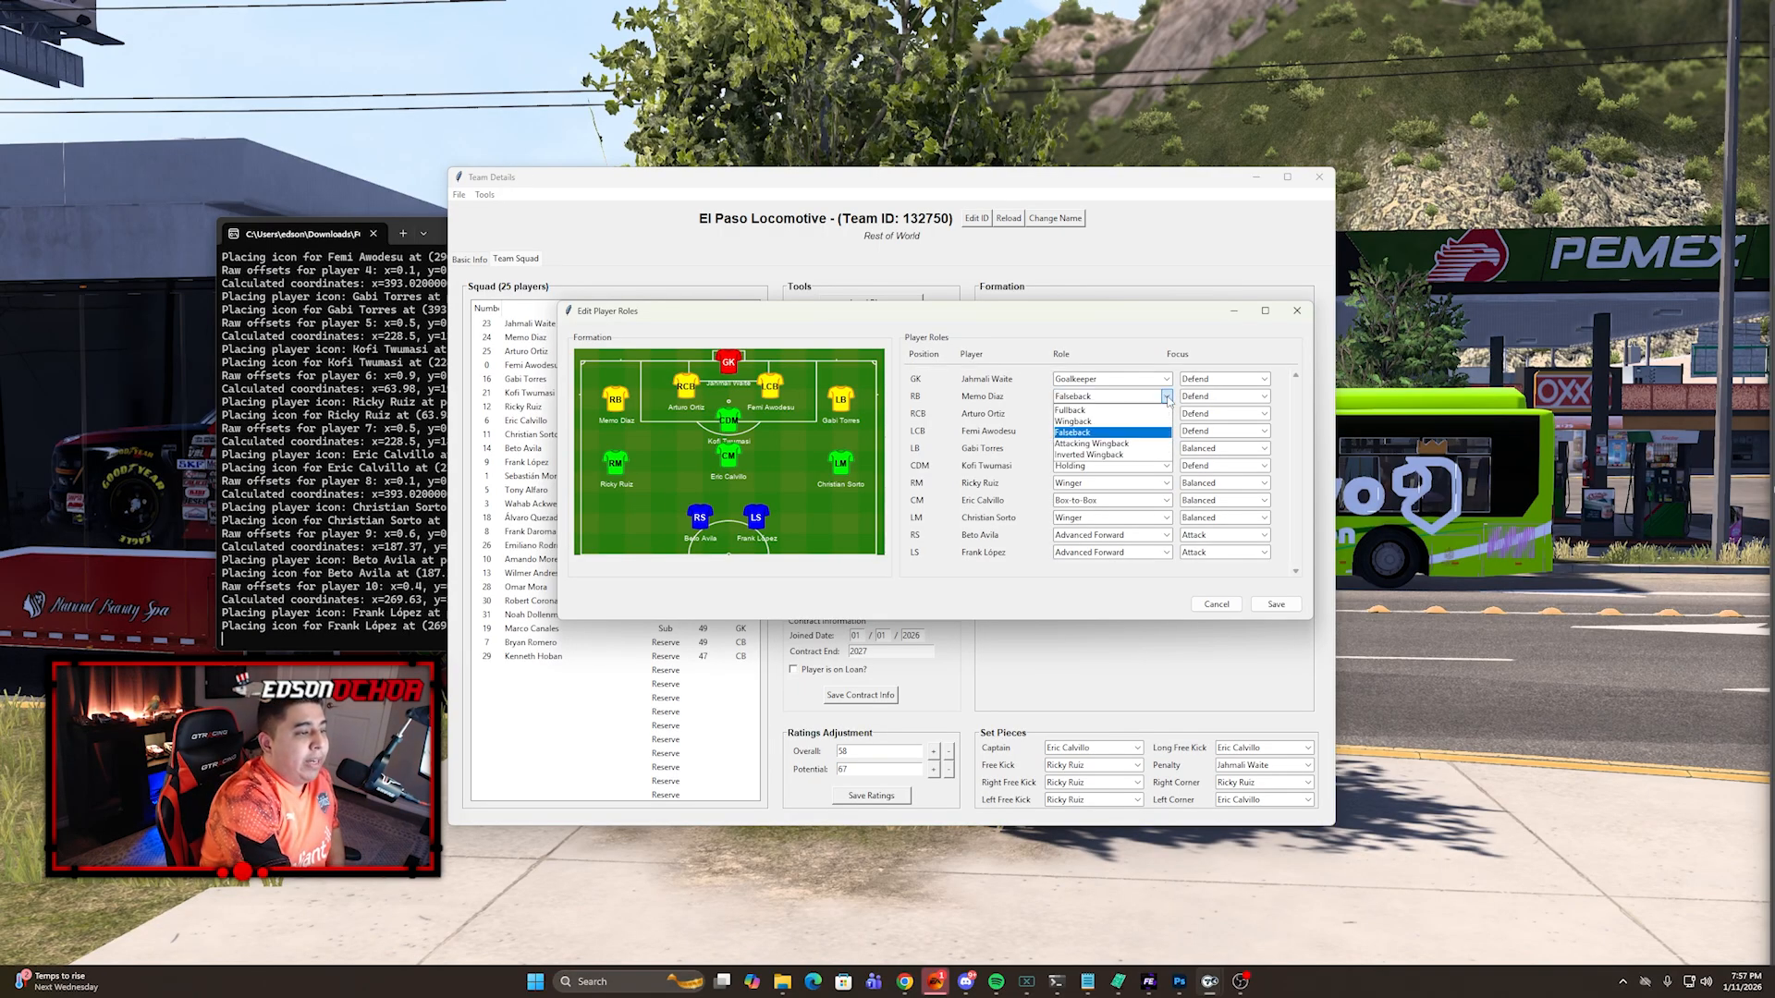
left_click(1118, 443)
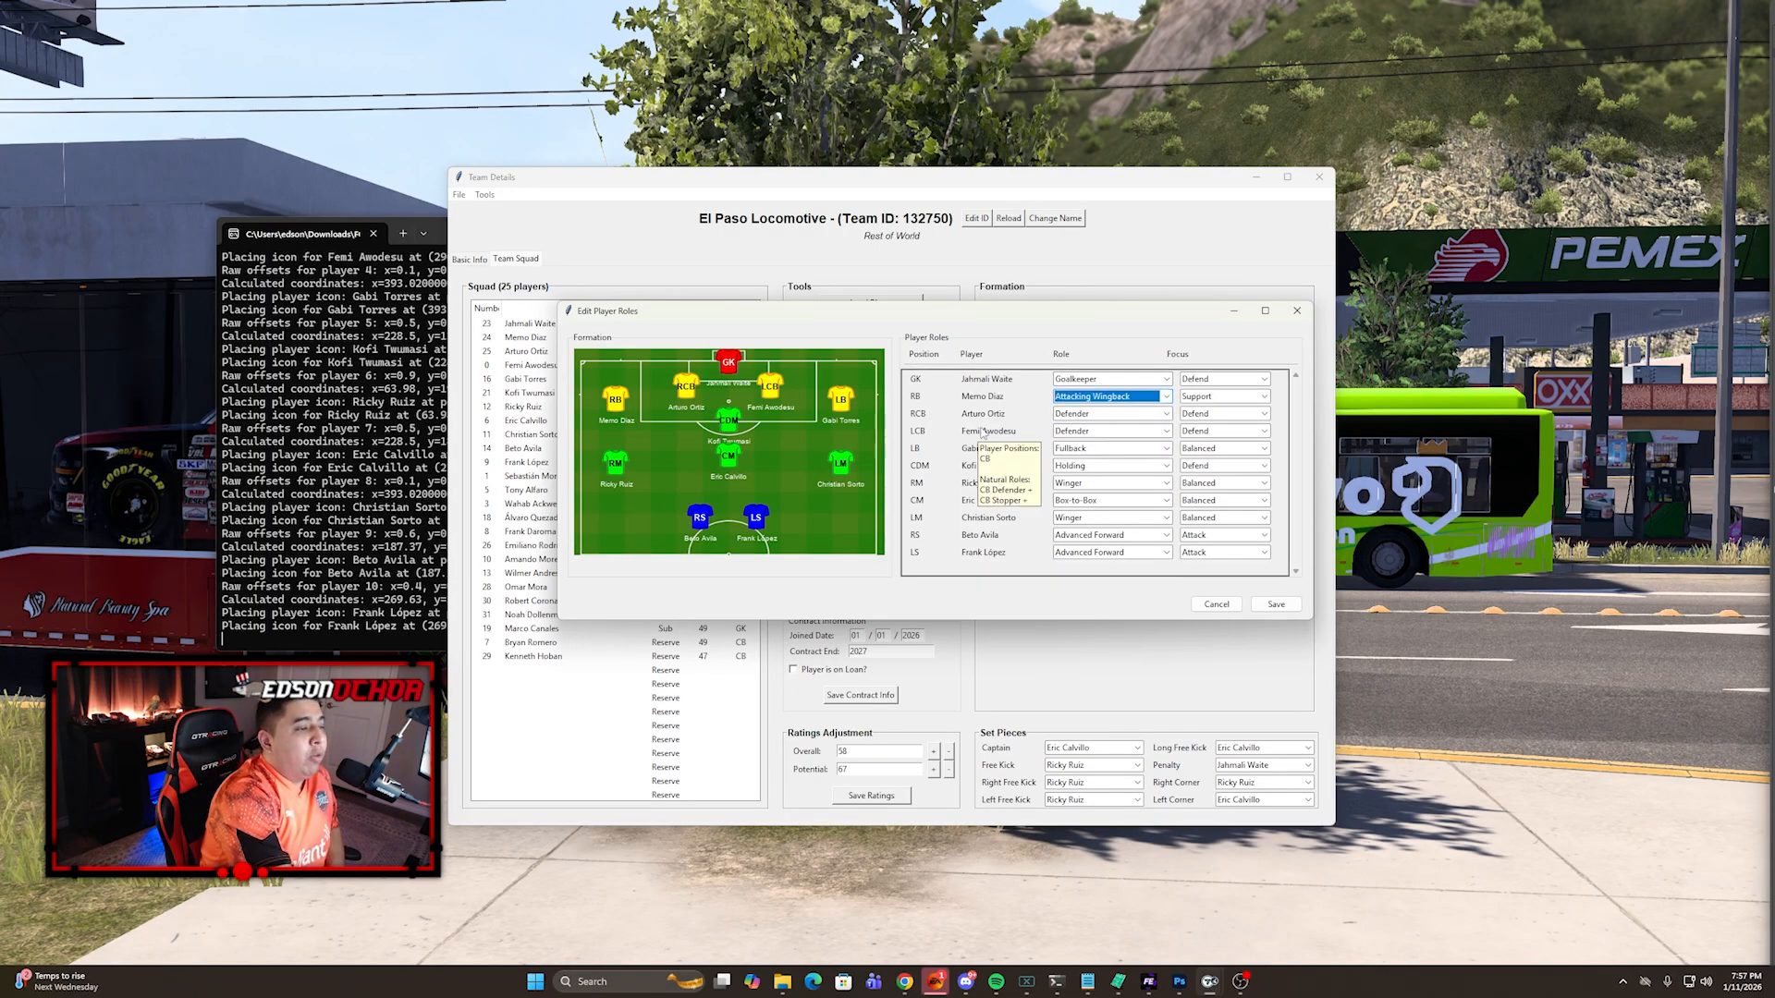